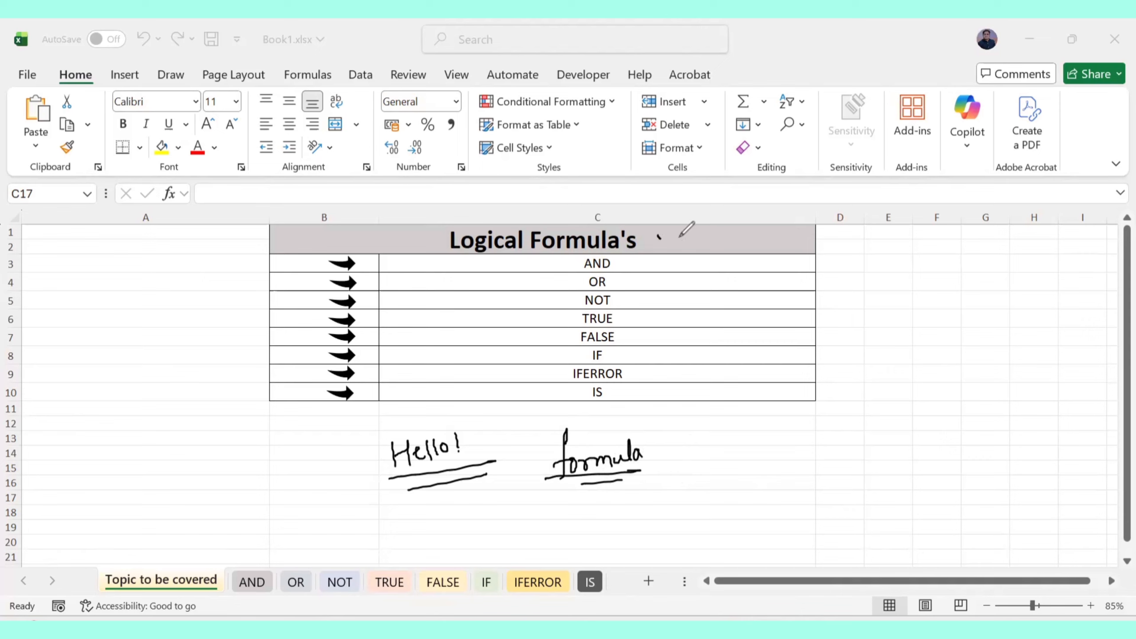
# Ink an arrow to a circled 'Logical' note, loop AND through FALSE, and write 'Logical formula's'
pyautogui.moveTo(658, 236)
pyautogui.mouseDown()
pyautogui.moveTo(698, 270)
pyautogui.moveTo(712, 254)
pyautogui.moveTo(721, 305)
pyautogui.moveTo(753, 290)
pyautogui.mouseUp()
pyautogui.moveTo(765, 275)
pyautogui.mouseDown()
pyautogui.moveTo(769, 286)
pyautogui.moveTo(787, 283)
pyautogui.mouseUp()
pyautogui.moveTo(701, 304)
pyautogui.mouseDown()
pyautogui.moveTo(784, 293)
pyautogui.moveTo(682, 260)
pyautogui.moveTo(779, 244)
pyautogui.mouseUp()
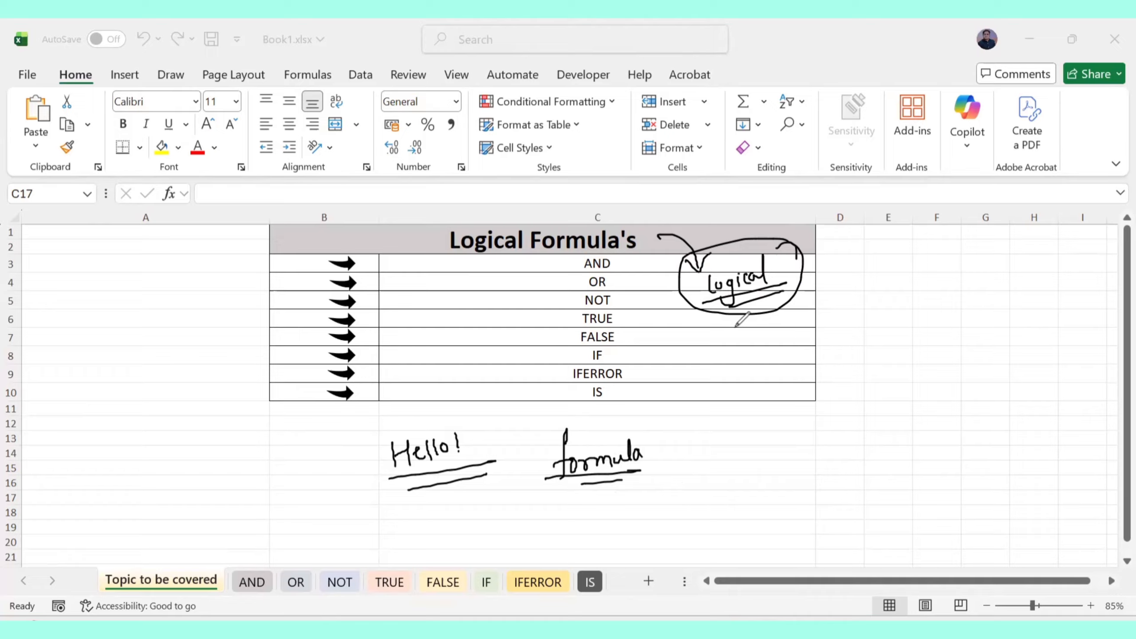
pyautogui.moveTo(621, 253)
pyautogui.mouseDown()
pyautogui.moveTo(577, 286)
pyautogui.moveTo(626, 304)
pyautogui.moveTo(581, 331)
pyautogui.moveTo(622, 340)
pyautogui.moveTo(620, 331)
pyautogui.mouseUp()
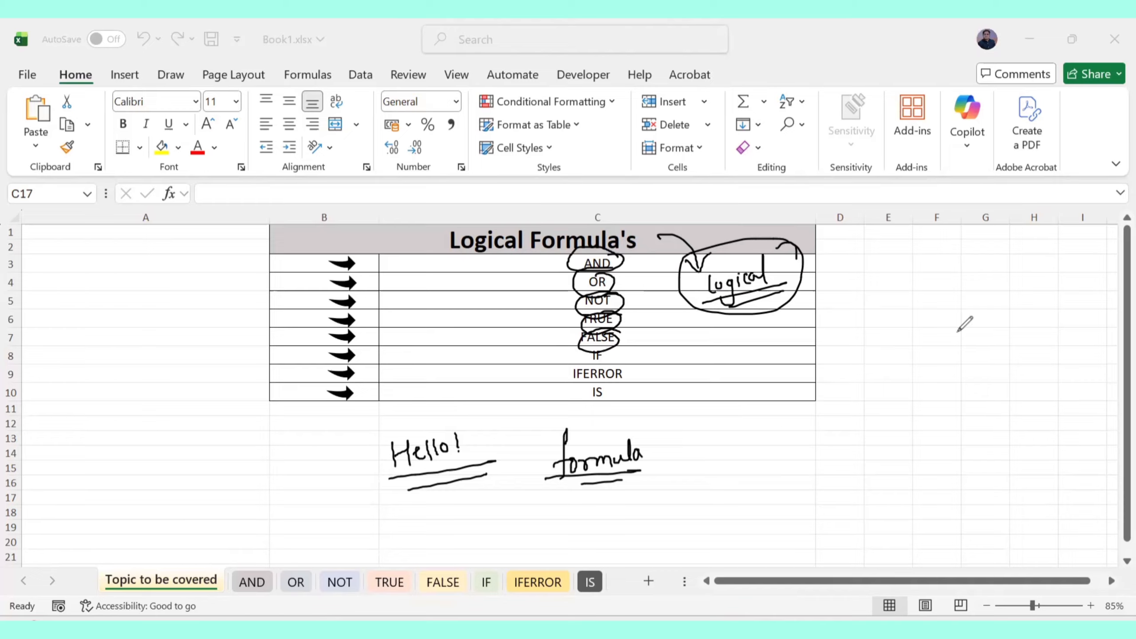
pyautogui.moveTo(851, 285)
pyautogui.mouseDown()
pyautogui.moveTo(876, 327)
pyautogui.moveTo(920, 294)
pyautogui.moveTo(944, 254)
pyautogui.moveTo(956, 279)
pyautogui.moveTo(990, 259)
pyautogui.moveTo(1009, 268)
pyautogui.moveTo(998, 254)
pyautogui.moveTo(874, 319)
pyautogui.moveTo(999, 298)
pyautogui.mouseUp()
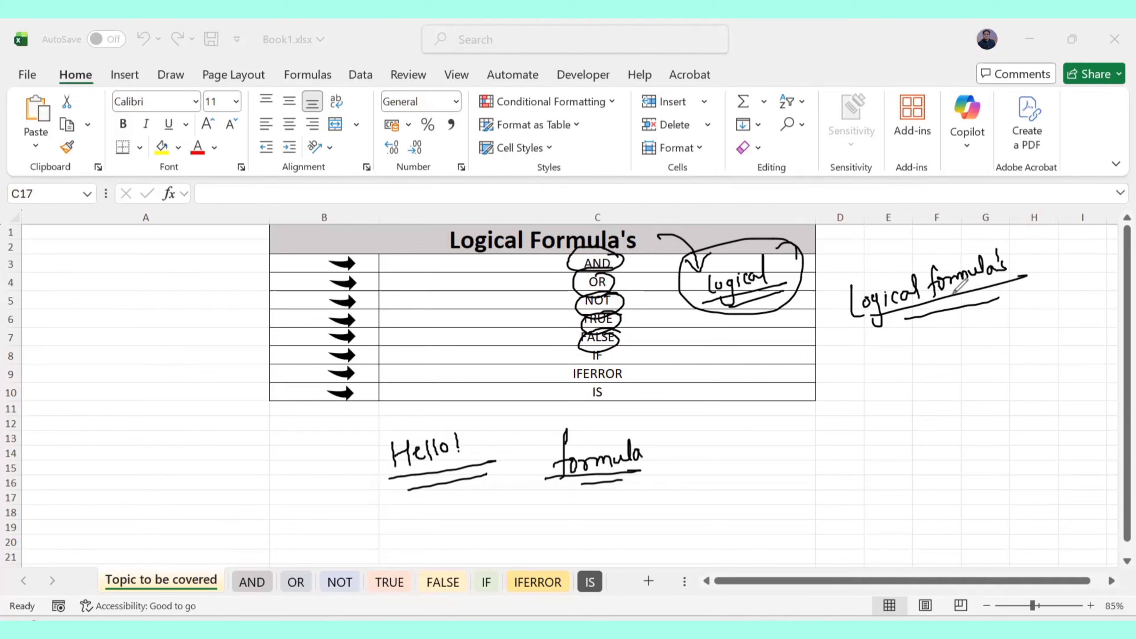
# Handwrite an underlined 'Logical operators' with examples 2>1 → True and 10<9 → False
pyautogui.moveTo(860, 351)
pyautogui.mouseDown()
pyautogui.moveTo(877, 372)
pyautogui.moveTo(974, 321)
pyautogui.moveTo(1028, 315)
pyautogui.mouseUp()
pyautogui.moveTo(882, 383); pyautogui.dragTo(1010, 357)
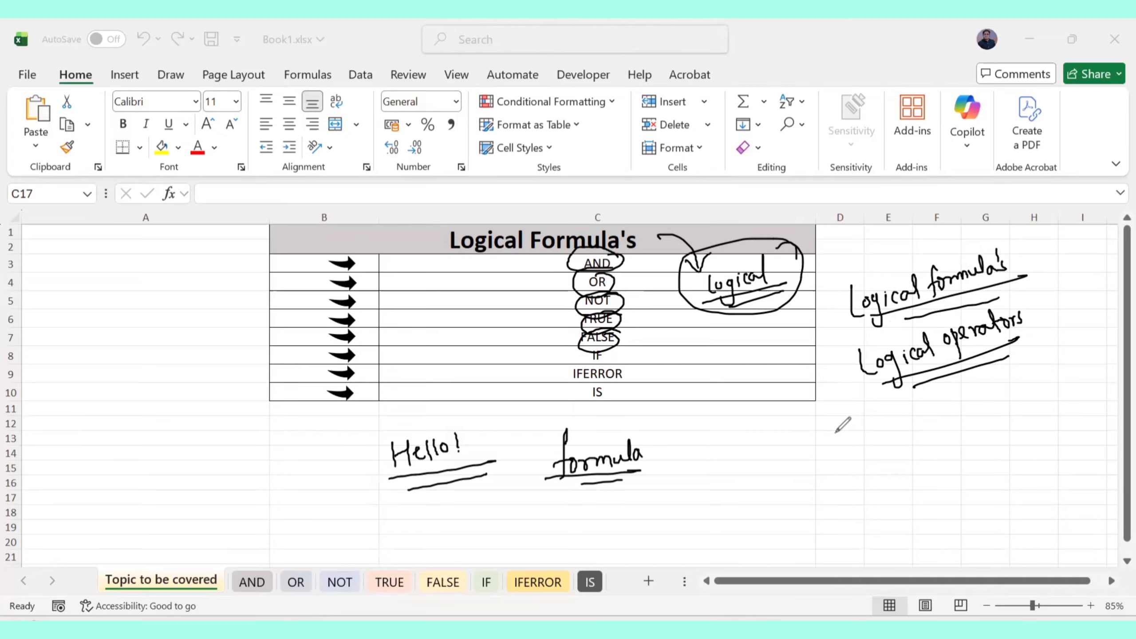
pyautogui.moveTo(833, 431)
pyautogui.mouseDown()
pyautogui.moveTo(852, 442)
pyautogui.moveTo(879, 430)
pyautogui.moveTo(810, 429)
pyautogui.moveTo(888, 405)
pyautogui.mouseUp()
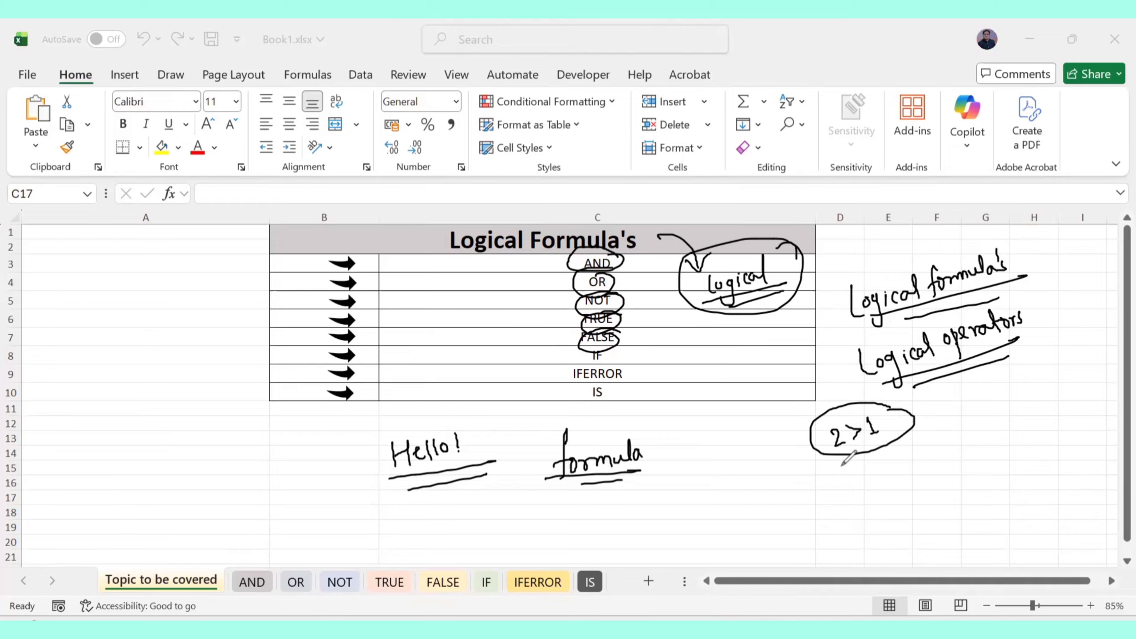
pyautogui.moveTo(843, 458)
pyautogui.mouseDown()
pyautogui.moveTo(843, 511)
pyautogui.moveTo(887, 490)
pyautogui.mouseUp()
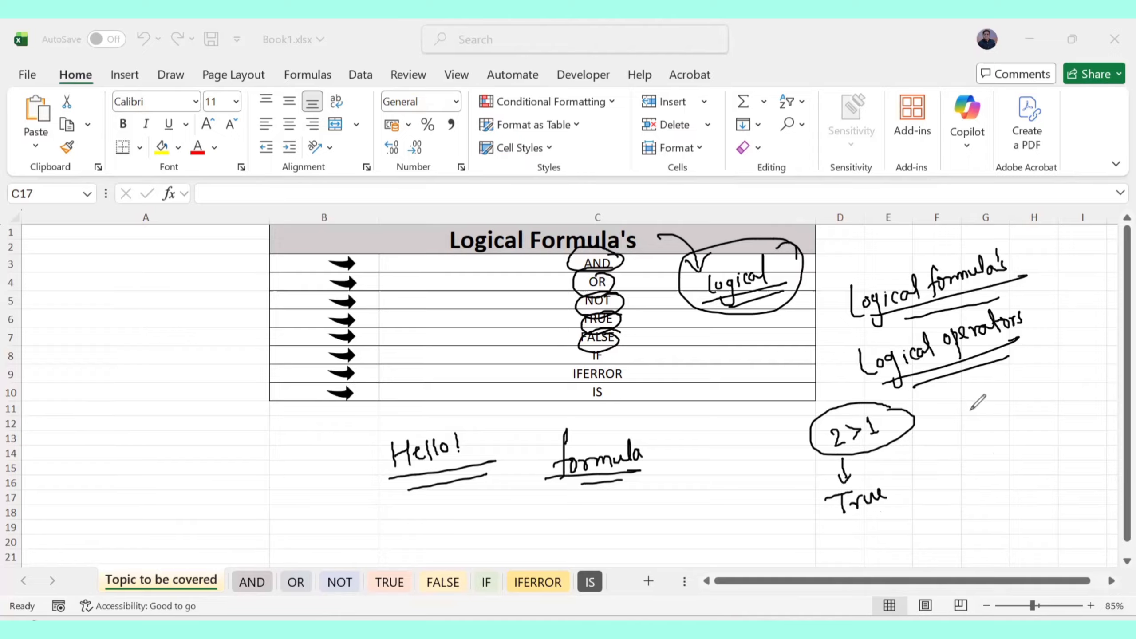
pyautogui.moveTo(970, 409); pyautogui.dragTo(970, 424)
pyautogui.moveTo(981, 409)
pyautogui.mouseDown()
pyautogui.moveTo(1021, 404)
pyautogui.moveTo(1028, 414)
pyautogui.moveTo(1025, 380)
pyautogui.moveTo(1061, 400)
pyautogui.moveTo(1042, 383)
pyautogui.mouseUp()
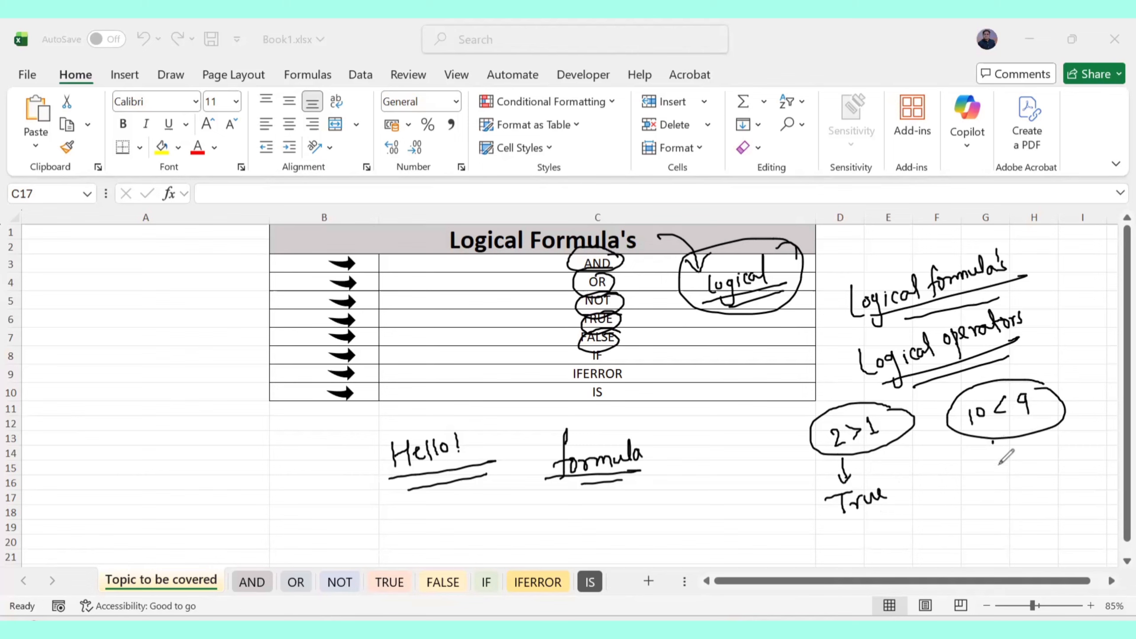
pyautogui.moveTo(993, 441); pyautogui.dragTo(997, 469)
pyautogui.moveTo(991, 458)
pyautogui.mouseDown()
pyautogui.moveTo(1007, 457)
pyautogui.moveTo(990, 500)
pyautogui.moveTo(1029, 470)
pyautogui.moveTo(1057, 467)
pyautogui.moveTo(978, 461)
pyautogui.mouseUp()
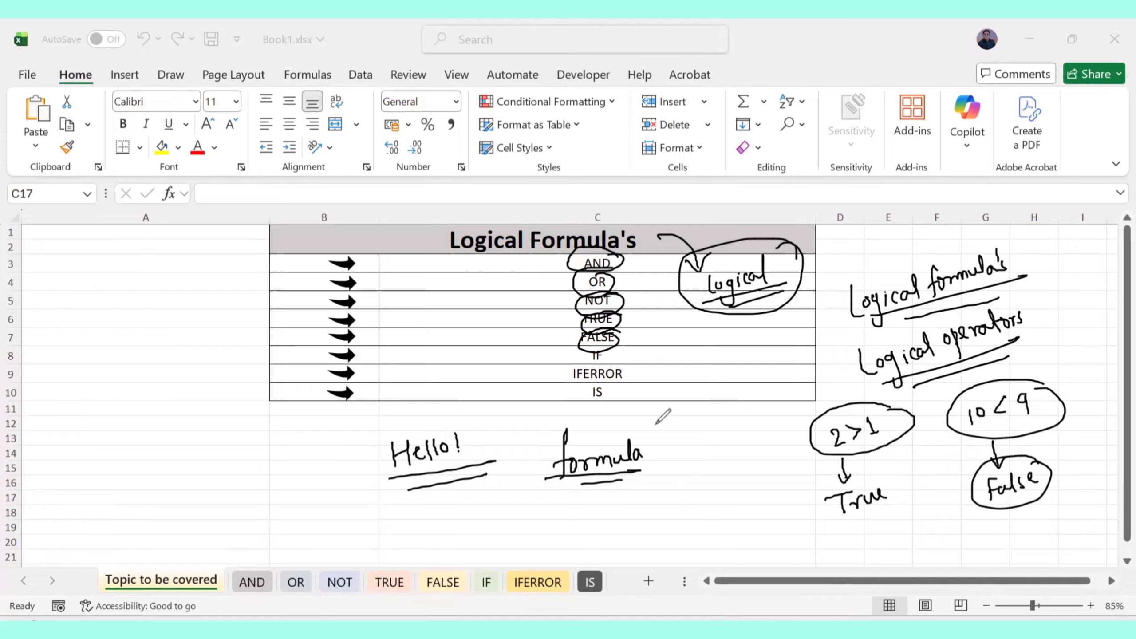
# Write 'argument and logic' with logic circled, plus 'AND' and 'OR' beside Hello!
pyautogui.moveTo(681, 424)
pyautogui.mouseDown()
pyautogui.moveTo(684, 436)
pyautogui.moveTo(736, 414)
pyautogui.moveTo(769, 417)
pyautogui.mouseUp()
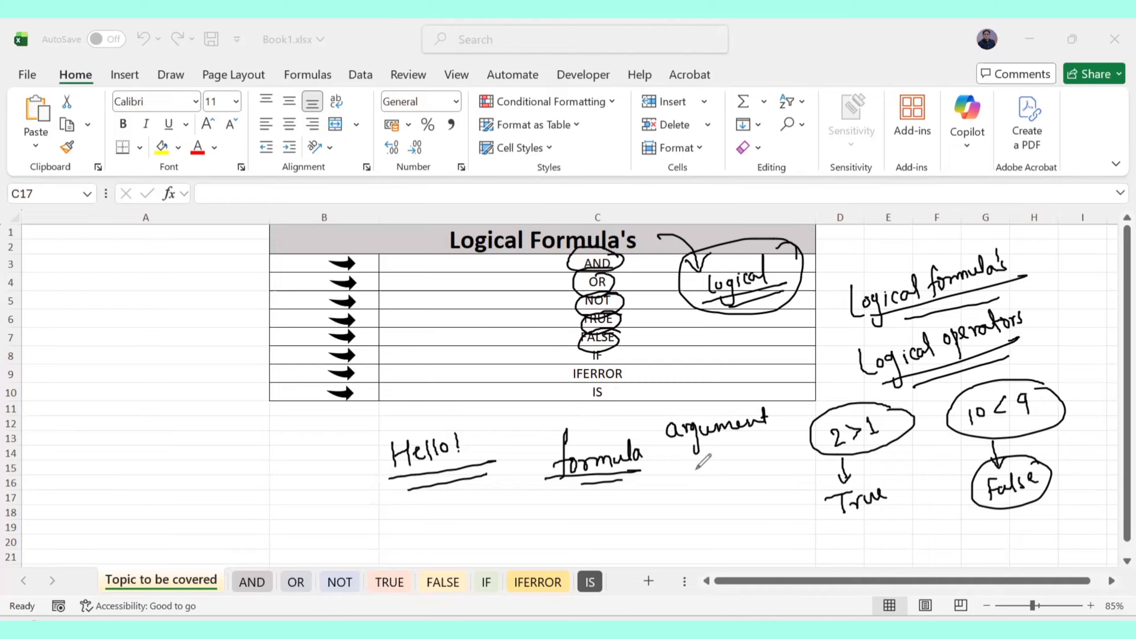
pyautogui.moveTo(700, 463)
pyautogui.mouseDown()
pyautogui.moveTo(701, 476)
pyautogui.moveTo(729, 476)
pyautogui.moveTo(711, 494)
pyautogui.moveTo(719, 508)
pyautogui.moveTo(743, 478)
pyautogui.mouseUp()
pyautogui.moveTo(680, 495); pyautogui.dragTo(737, 474)
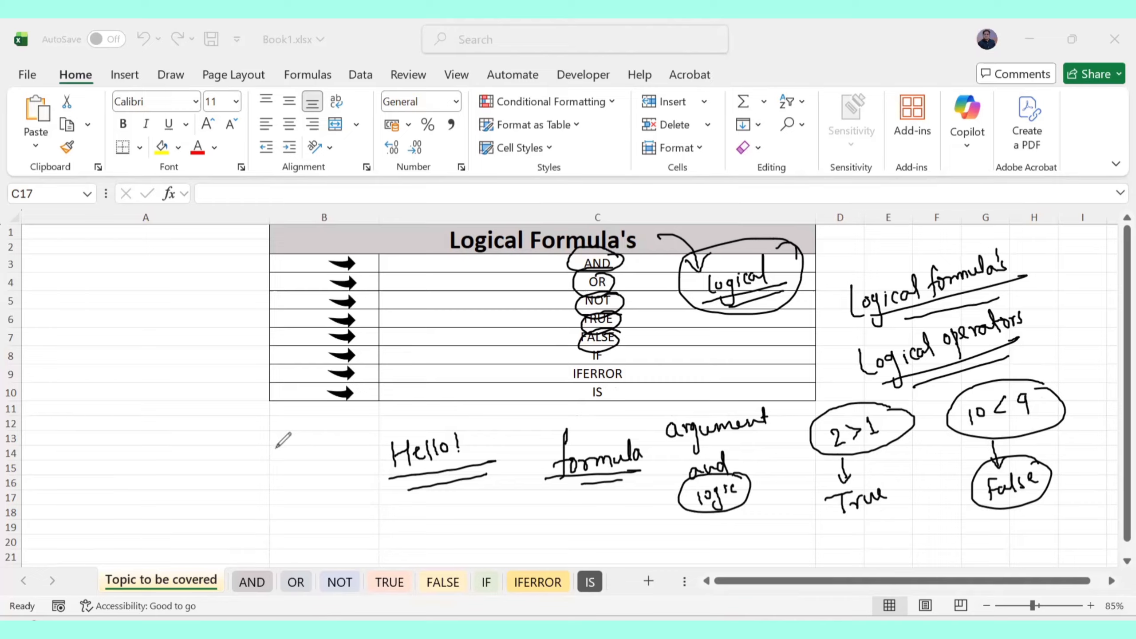
pyautogui.moveTo(270, 457)
pyautogui.mouseDown()
pyautogui.moveTo(279, 422)
pyautogui.moveTo(292, 449)
pyautogui.moveTo(304, 436)
pyautogui.moveTo(316, 446)
pyautogui.mouseUp()
pyautogui.moveTo(290, 461)
pyautogui.mouseDown()
pyautogui.moveTo(290, 475)
pyautogui.moveTo(321, 469)
pyautogui.mouseUp()
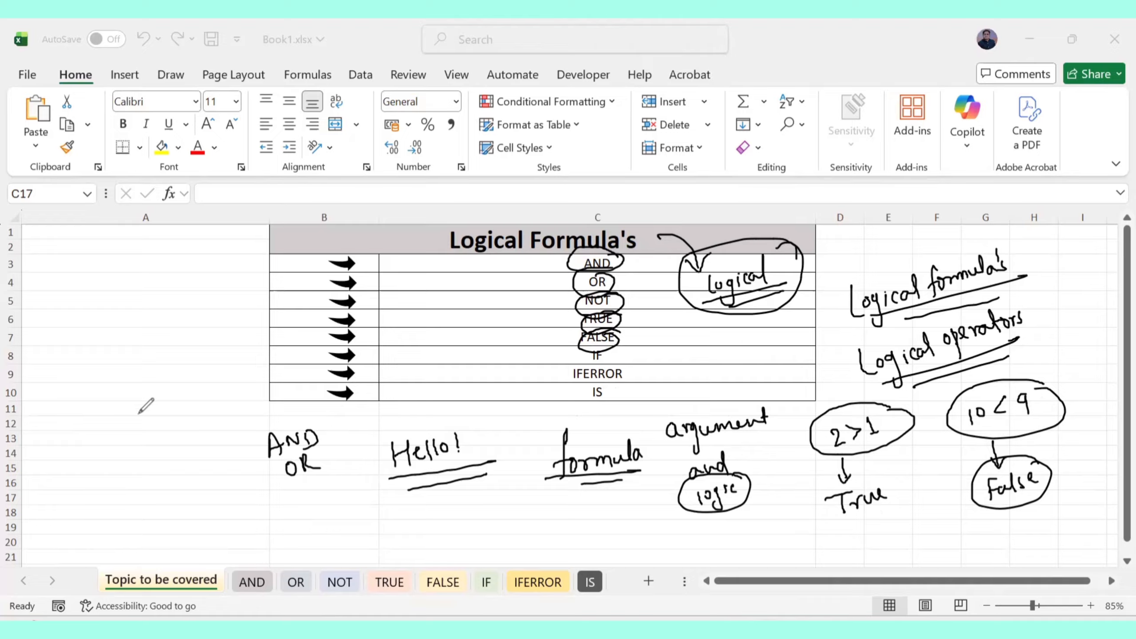
# Draw a curved arrow to a double-underlined 'argument' with circled True and false beneath
pyautogui.moveTo(161, 439)
pyautogui.mouseDown()
pyautogui.moveTo(127, 368)
pyautogui.moveTo(144, 375)
pyautogui.moveTo(174, 349)
pyautogui.moveTo(192, 358)
pyautogui.moveTo(235, 330)
pyautogui.mouseUp()
pyautogui.moveTo(172, 376)
pyautogui.mouseDown()
pyautogui.moveTo(225, 354)
pyautogui.moveTo(226, 366)
pyautogui.mouseUp()
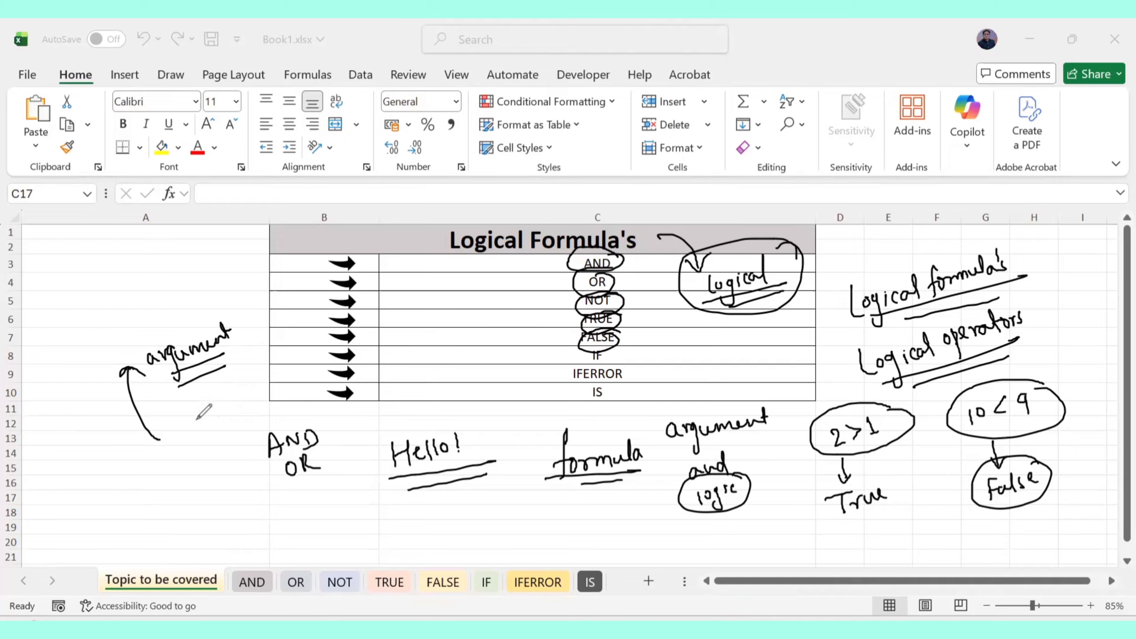
pyautogui.moveTo(176, 424); pyautogui.dragTo(200, 414)
pyautogui.moveTo(192, 417)
pyautogui.mouseDown()
pyautogui.moveTo(195, 432)
pyautogui.moveTo(233, 415)
pyautogui.mouseUp()
pyautogui.moveTo(218, 437)
pyautogui.mouseDown()
pyautogui.moveTo(200, 470)
pyautogui.moveTo(229, 459)
pyautogui.mouseUp()
pyautogui.moveTo(235, 443)
pyautogui.mouseDown()
pyautogui.moveTo(259, 440)
pyautogui.moveTo(192, 479)
pyautogui.moveTo(215, 390)
pyautogui.moveTo(229, 421)
pyautogui.mouseUp()
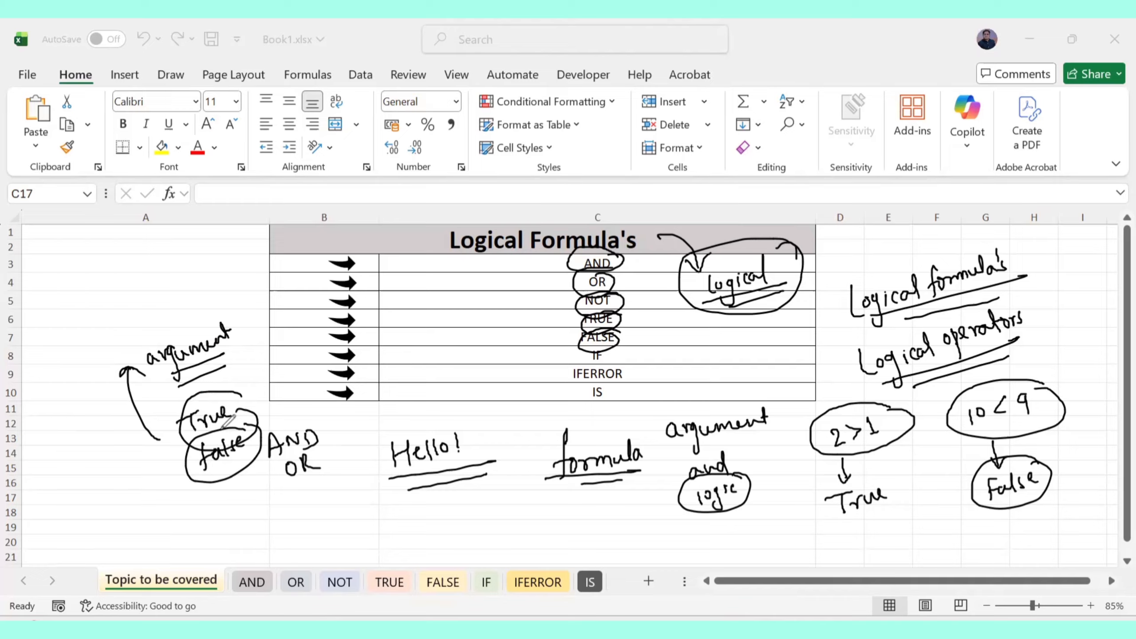
# Undo all the handwritten notes from the sheet with Ctrl+Z
pyautogui.hotkey('ctrl', 'z')
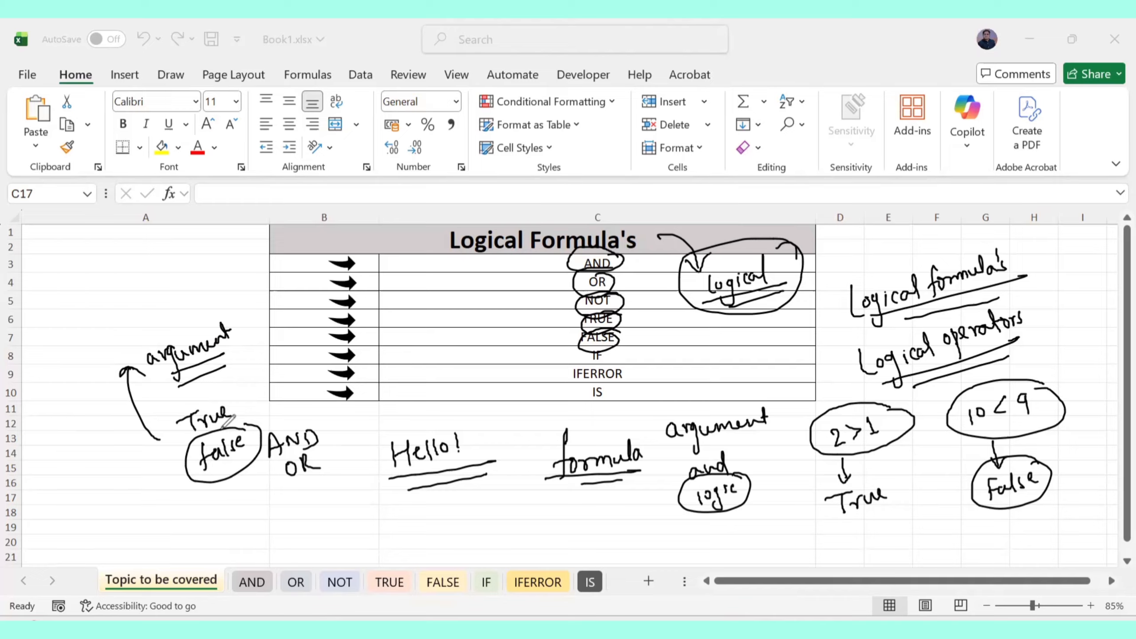
pyautogui.hotkey('ctrl', 'z')
pyautogui.hotkey('ctrl', 'z')
pyautogui.hotkey('ctrl', 'z')
pyautogui.hotkey('ctrl', 'z')
pyautogui.hotkey('ctrl', 'z')
pyautogui.hotkey('ctrl', 'z')
pyautogui.hotkey('ctrl', 'z')
pyautogui.hotkey('ctrl', 'z')
pyautogui.hotkey('ctrl', 'z')
pyautogui.hotkey('ctrl', 'z')
pyautogui.hotkey('ctrl', 'z')
pyautogui.hotkey('ctrl', 'z')
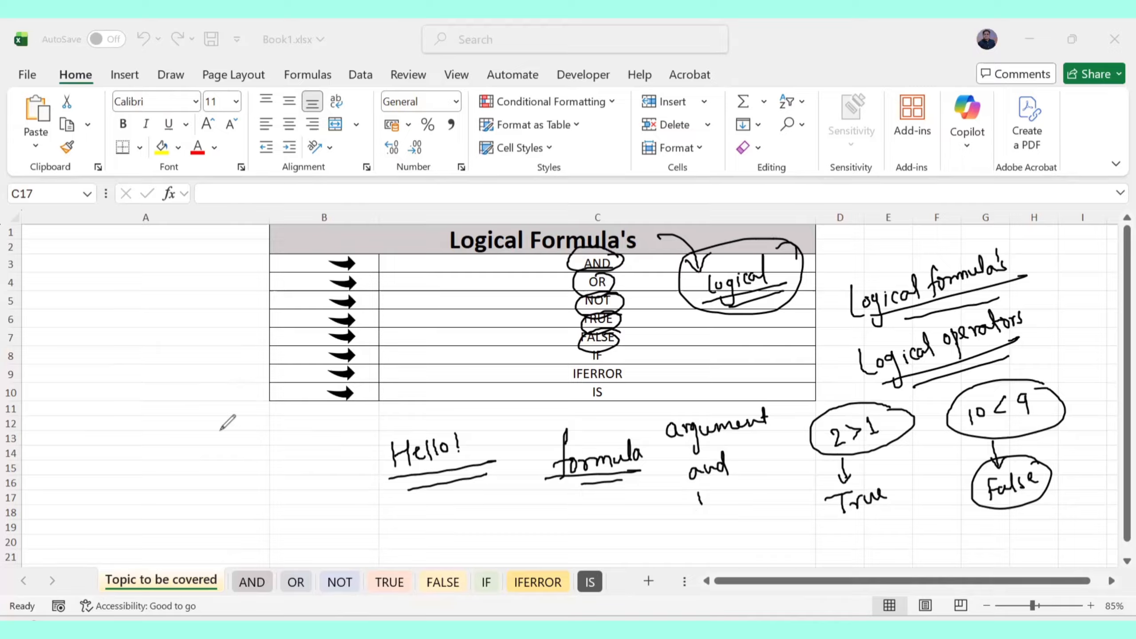
pyautogui.hotkey('ctrl', 'z')
pyautogui.hotkey('ctrl', 'z')
pyautogui.hotkey('ctrl', 'z')
pyautogui.hotkey('ctrl', 'z')
pyautogui.hotkey('ctrl', 'z')
pyautogui.hotkey('ctrl', 'z')
pyautogui.hotkey('ctrl', 'z')
pyautogui.hotkey('ctrl', 'z')
pyautogui.hotkey('ctrl', 'z')
pyautogui.hotkey('ctrl', 'z')
pyautogui.hotkey('ctrl', 'z')
pyautogui.hotkey('ctrl', 'z')
pyautogui.hotkey('ctrl', 'z')
pyautogui.hotkey('ctrl', 'z')
pyautogui.hotkey('ctrl', 'z')
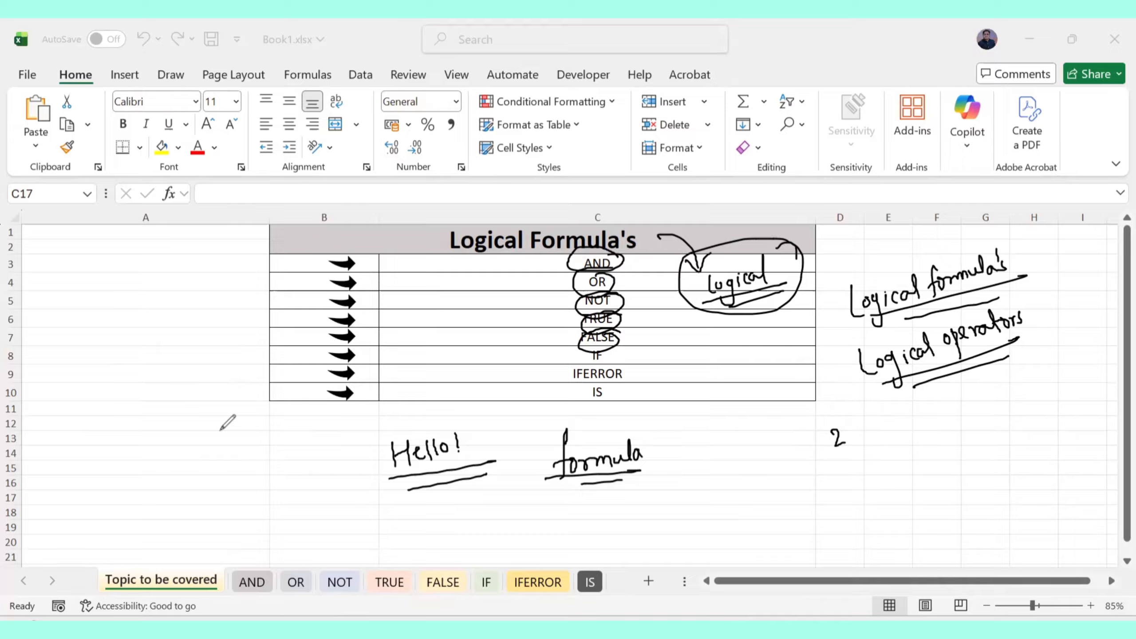
pyautogui.hotkey('ctrl', 'z')
pyautogui.hotkey('ctrl', 'z')
pyautogui.hotkey('ctrl', 'z')
pyautogui.hotkey('ctrl', 'z')
pyautogui.hotkey('ctrl', 'z')
pyautogui.hotkey('ctrl', 'z')
pyautogui.hotkey('ctrl', 'z')
pyautogui.hotkey('ctrl', 'z')
pyautogui.hotkey('ctrl', 'z')
pyautogui.hotkey('ctrl', 'z')
pyautogui.hotkey('ctrl', 'z')
pyautogui.hotkey('ctrl', 'z')
pyautogui.hotkey('ctrl', 'z')
pyautogui.hotkey('ctrl', 'z')
pyautogui.hotkey('ctrl', 'z')
pyautogui.hotkey('ctrl', 'z')
pyautogui.hotkey('ctrl', 'z')
pyautogui.hotkey('ctrl', 'z')
pyautogui.hotkey('ctrl', 'z')
pyautogui.hotkey('ctrl', 'z')
pyautogui.hotkey('ctrl', 'z')
pyautogui.hotkey('ctrl', 'z')
pyautogui.hotkey('ctrl', 'z')
pyautogui.hotkey('ctrl', 'z')
pyautogui.hotkey('ctrl', 'z')
pyautogui.hotkey('ctrl', 'z')
pyautogui.hotkey('ctrl', 'z')
pyautogui.hotkey('ctrl', 'z')
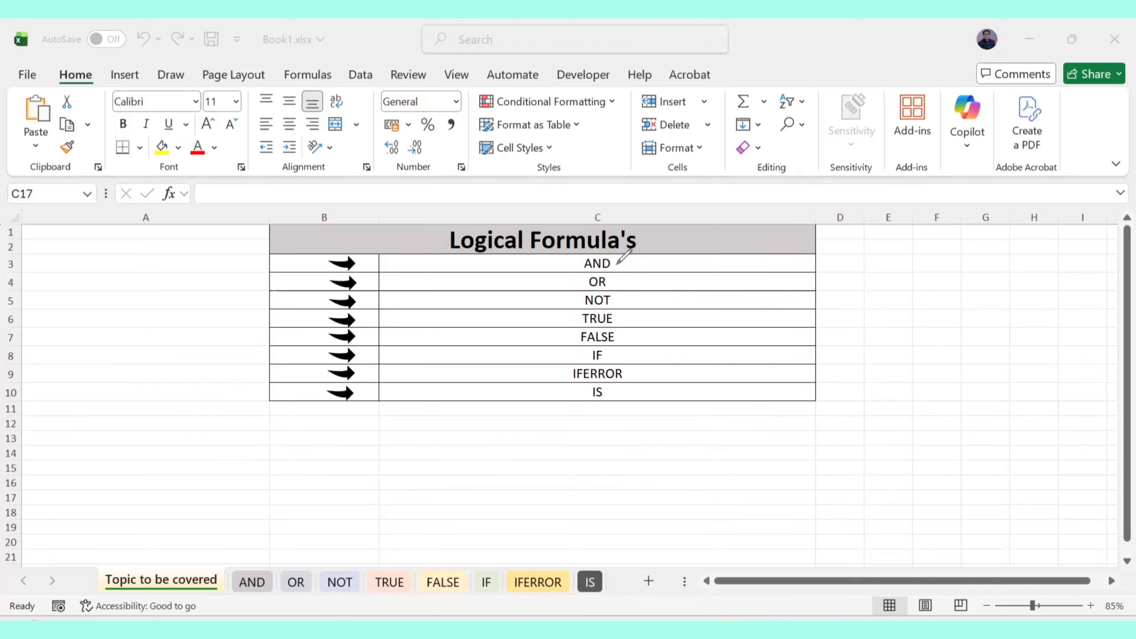
# Tick off the functions and write a circled '8 logical' note, then undo it
pyautogui.moveTo(617, 263)
pyautogui.mouseDown()
pyautogui.moveTo(621, 272)
pyautogui.moveTo(686, 261)
pyautogui.mouseUp()
pyautogui.moveTo(614, 280)
pyautogui.mouseDown()
pyautogui.moveTo(678, 281)
pyautogui.moveTo(637, 307)
pyautogui.moveTo(684, 297)
pyautogui.moveTo(692, 315)
pyautogui.moveTo(684, 352)
pyautogui.moveTo(644, 380)
pyautogui.moveTo(692, 367)
pyautogui.mouseUp()
pyautogui.moveTo(625, 388); pyautogui.dragTo(672, 390)
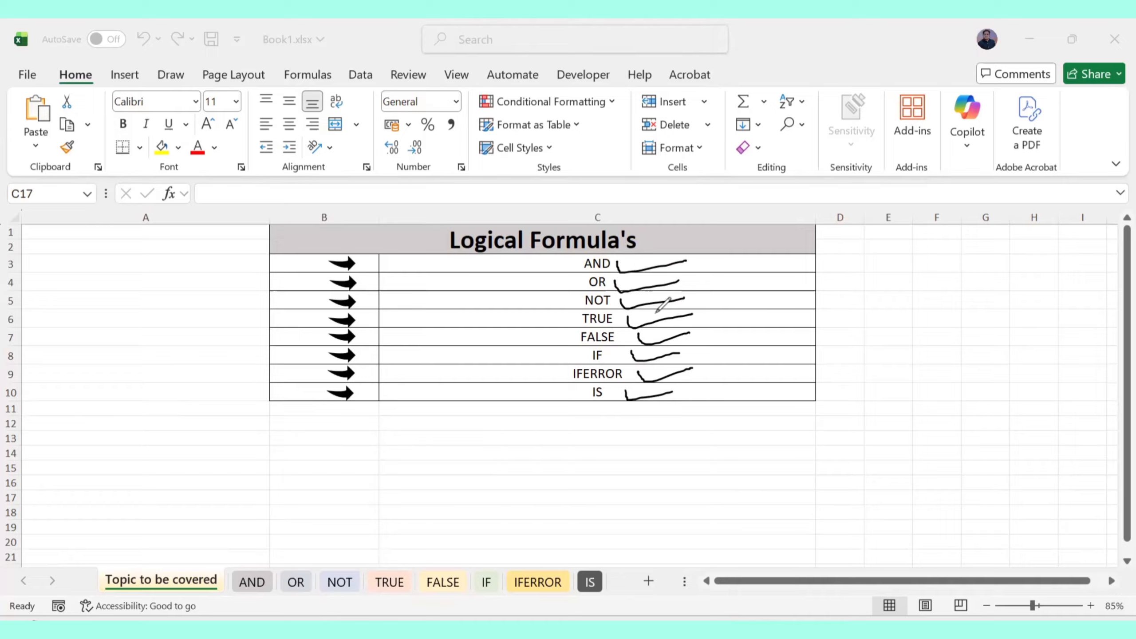
pyautogui.moveTo(867, 297)
pyautogui.mouseDown()
pyautogui.moveTo(858, 314)
pyautogui.moveTo(864, 296)
pyautogui.mouseUp()
pyautogui.moveTo(882, 292)
pyautogui.mouseDown()
pyautogui.moveTo(897, 333)
pyautogui.moveTo(913, 304)
pyautogui.moveTo(936, 298)
pyautogui.moveTo(945, 309)
pyautogui.mouseUp()
pyautogui.moveTo(852, 335)
pyautogui.mouseDown()
pyautogui.moveTo(956, 315)
pyautogui.moveTo(950, 322)
pyautogui.mouseUp()
pyautogui.moveTo(852, 268)
pyautogui.mouseDown()
pyautogui.moveTo(986, 275)
pyautogui.moveTo(962, 329)
pyautogui.mouseUp()
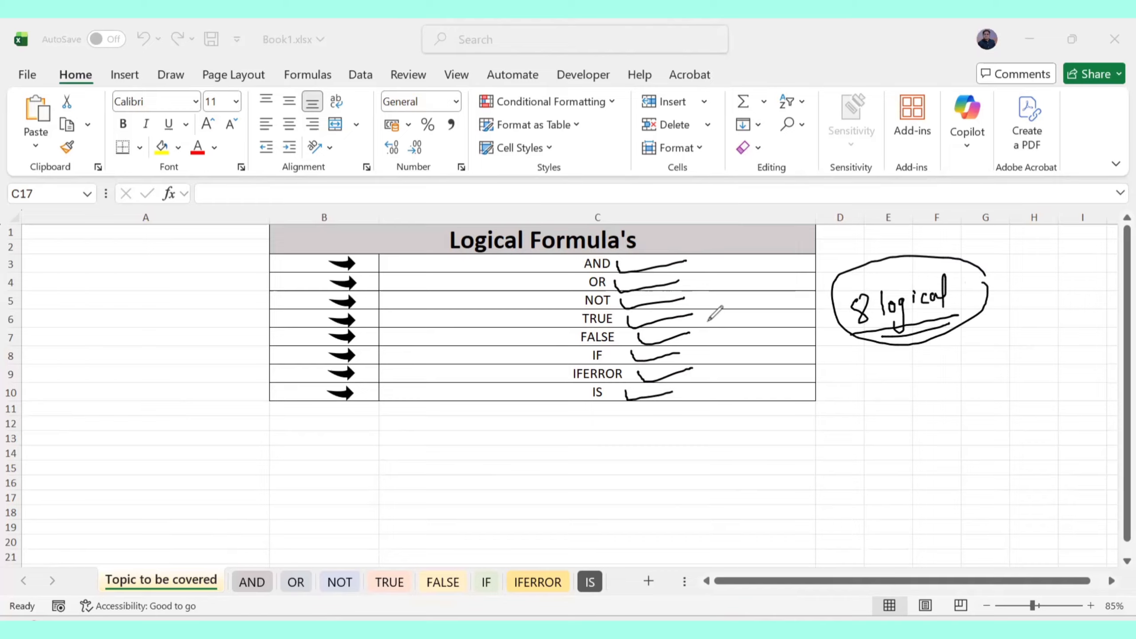
pyautogui.hotkey('ctrl', 'z')
pyautogui.hotkey('ctrl', 'z')
pyautogui.hotkey('ctrl', 'z')
pyautogui.hotkey('ctrl', 'z')
pyautogui.hotkey('ctrl', 'z')
pyautogui.hotkey('ctrl', 'z')
pyautogui.hotkey('ctrl', 'z')
pyautogui.hotkey('ctrl', 'z')
pyautogui.hotkey('ctrl', 'z')
pyautogui.hotkey('ctrl', 'z')
pyautogui.hotkey('ctrl', 'z')
pyautogui.hotkey('ctrl', 'z')
pyautogui.hotkey('ctrl', 'z')
pyautogui.hotkey('ctrl', 'z')
pyautogui.hotkey('ctrl', 'z')
pyautogui.hotkey('ctrl', 'z')
pyautogui.hotkey('ctrl', 'z')
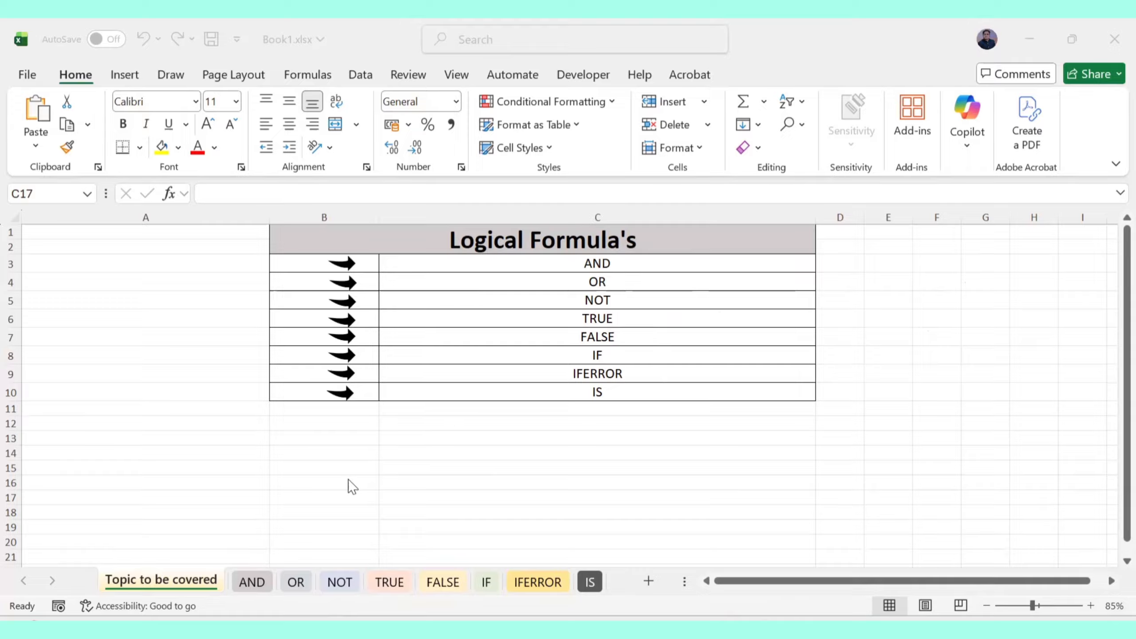
# On the AND sheet, handwrite and circle 'And' and 'AND' above the table
pyautogui.click(253, 574)
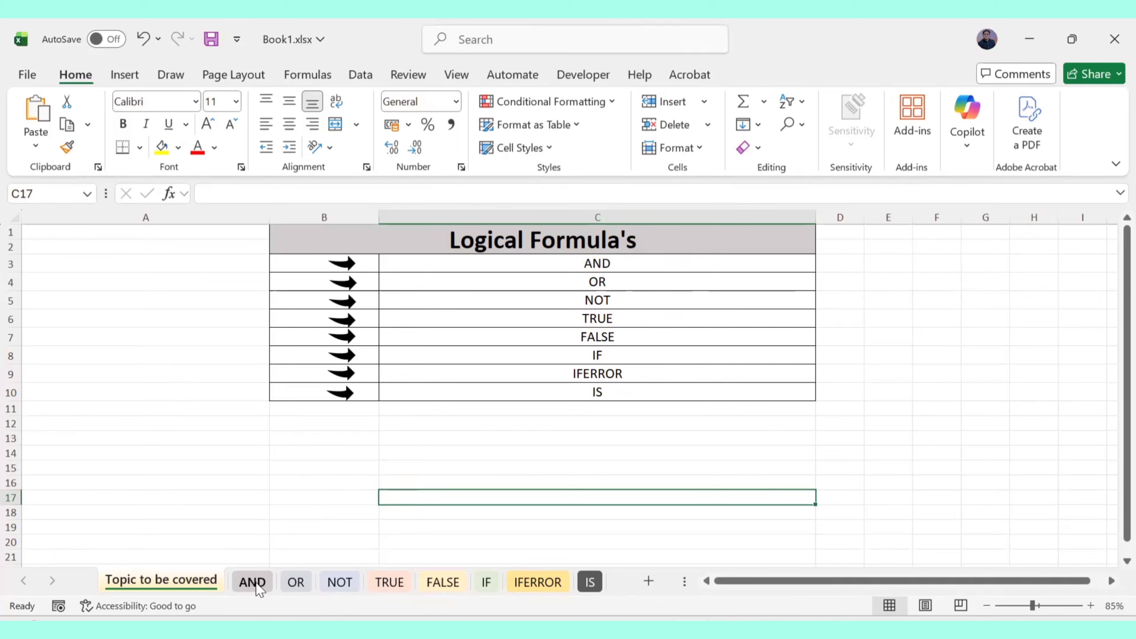
pyautogui.click(248, 588)
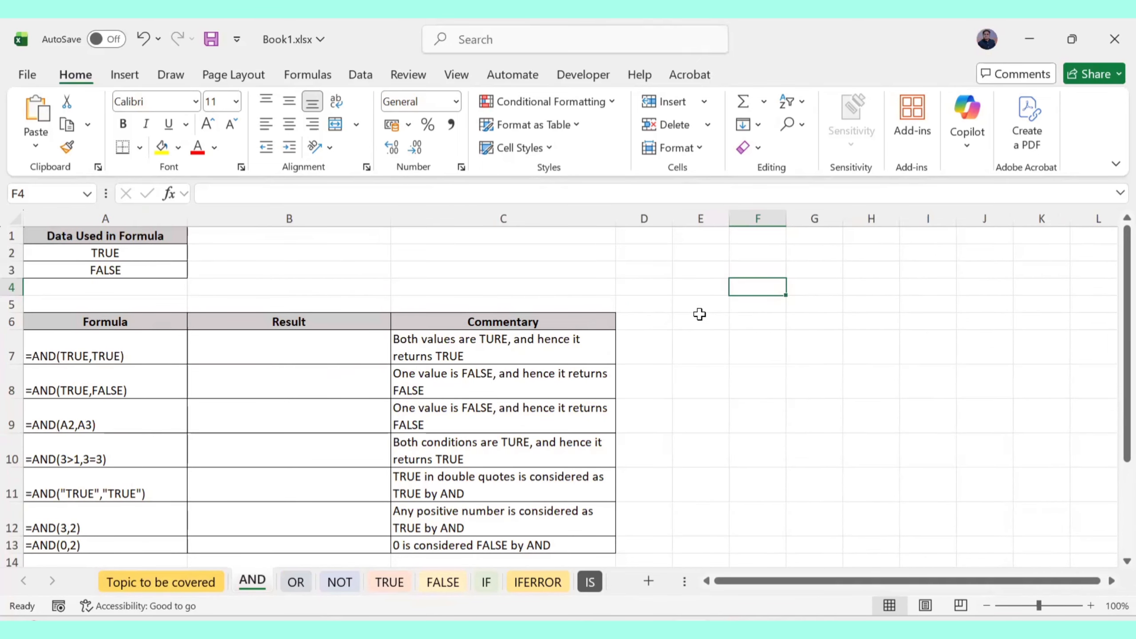
pyautogui.moveTo(593, 270)
pyautogui.mouseDown()
pyautogui.moveTo(645, 234)
pyautogui.moveTo(669, 270)
pyautogui.moveTo(640, 242)
pyautogui.mouseUp()
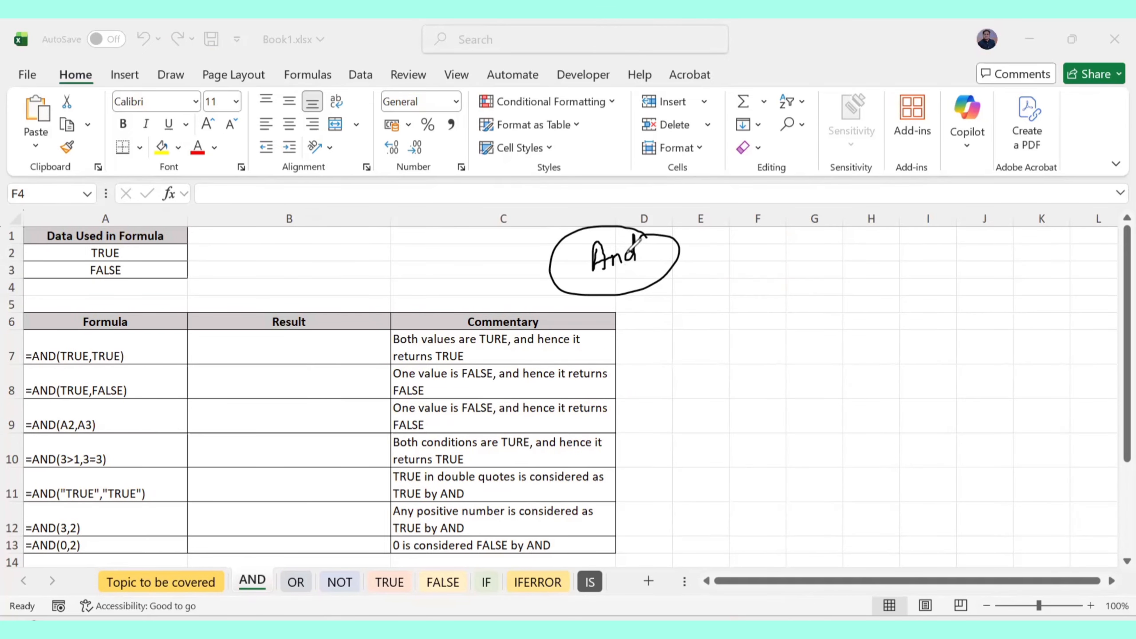
pyautogui.moveTo(820, 262)
pyautogui.mouseDown()
pyautogui.moveTo(828, 280)
pyautogui.moveTo(872, 254)
pyautogui.moveTo(794, 280)
pyautogui.moveTo(849, 265)
pyautogui.mouseUp()
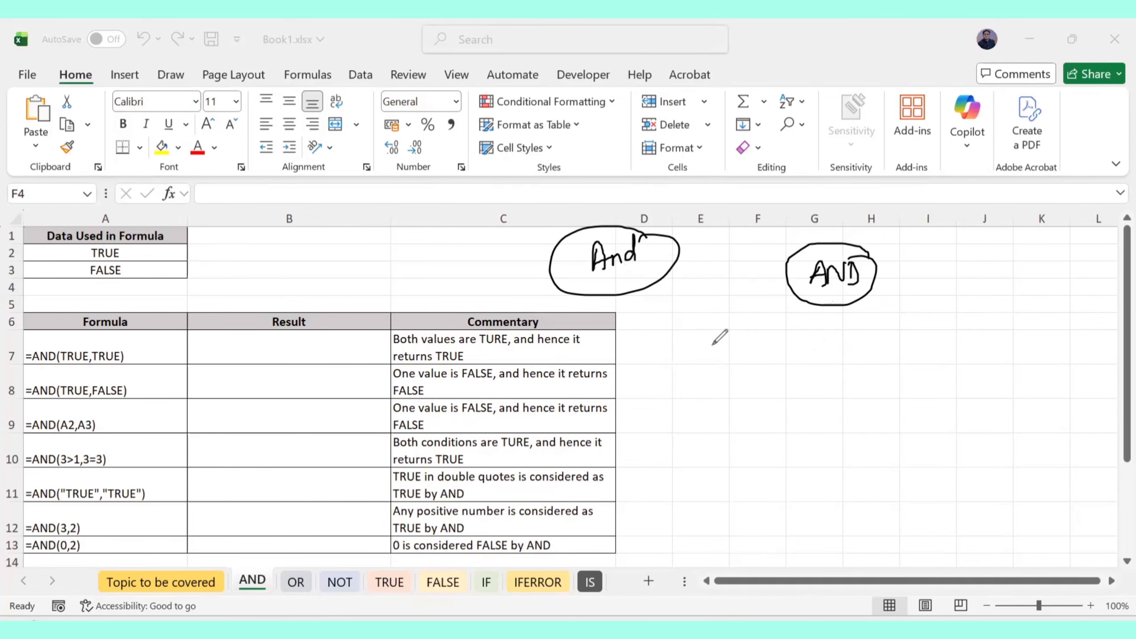
# Handwrite the market-and-groceries example sentence, circling 'and' and underlining both clauses
pyautogui.moveTo(715, 345)
pyautogui.mouseDown()
pyautogui.moveTo(728, 357)
pyautogui.moveTo(800, 359)
pyautogui.moveTo(804, 375)
pyautogui.moveTo(811, 353)
pyautogui.moveTo(855, 348)
pyautogui.moveTo(844, 388)
pyautogui.moveTo(921, 333)
pyautogui.moveTo(945, 356)
pyautogui.moveTo(1002, 355)
pyautogui.moveTo(1008, 341)
pyautogui.mouseUp()
pyautogui.click(875, 341)
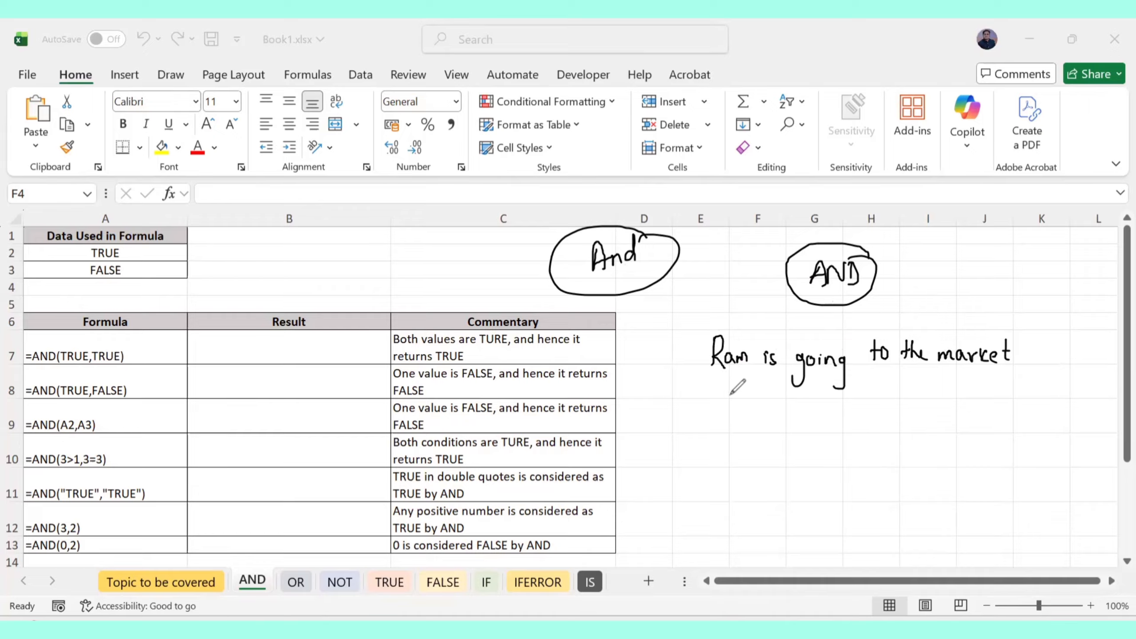
pyautogui.moveTo(737, 388)
pyautogui.mouseDown()
pyautogui.moveTo(739, 408)
pyautogui.moveTo(830, 418)
pyautogui.mouseUp()
pyautogui.moveTo(842, 378)
pyautogui.mouseDown()
pyautogui.moveTo(844, 411)
pyautogui.moveTo(877, 410)
pyautogui.moveTo(865, 441)
pyautogui.moveTo(894, 414)
pyautogui.moveTo(918, 424)
pyautogui.moveTo(958, 398)
pyautogui.moveTo(1038, 395)
pyautogui.mouseUp()
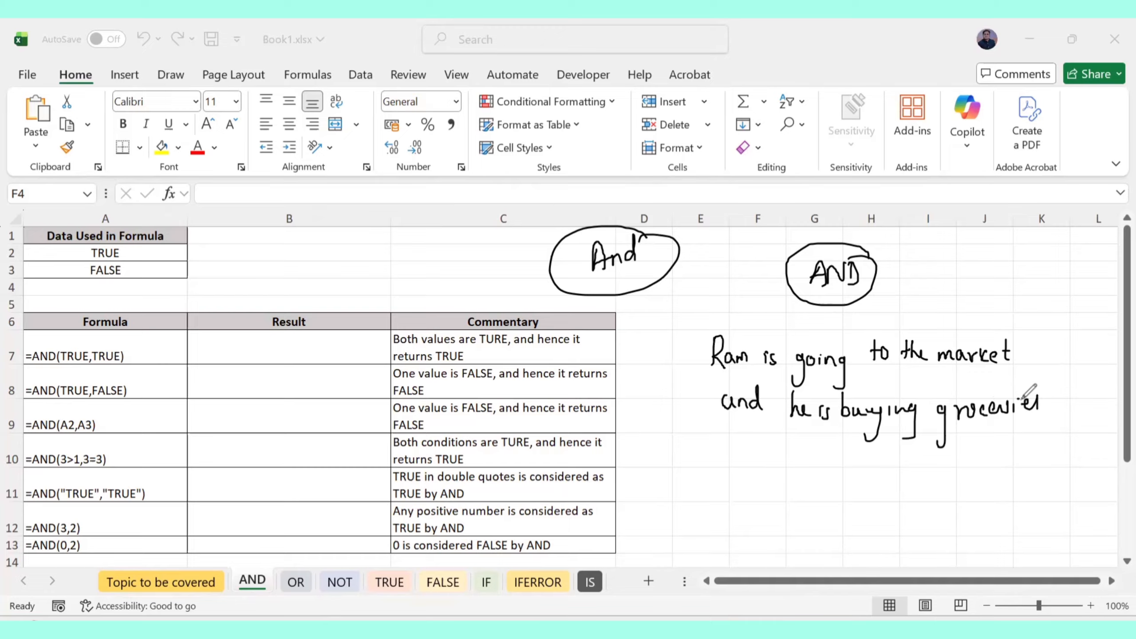
pyautogui.moveTo(774, 379)
pyautogui.mouseDown()
pyautogui.moveTo(714, 373)
pyautogui.moveTo(766, 433)
pyautogui.moveTo(773, 374)
pyautogui.mouseUp()
pyautogui.click(874, 370)
pyautogui.moveTo(873, 369); pyautogui.dragTo(1002, 383)
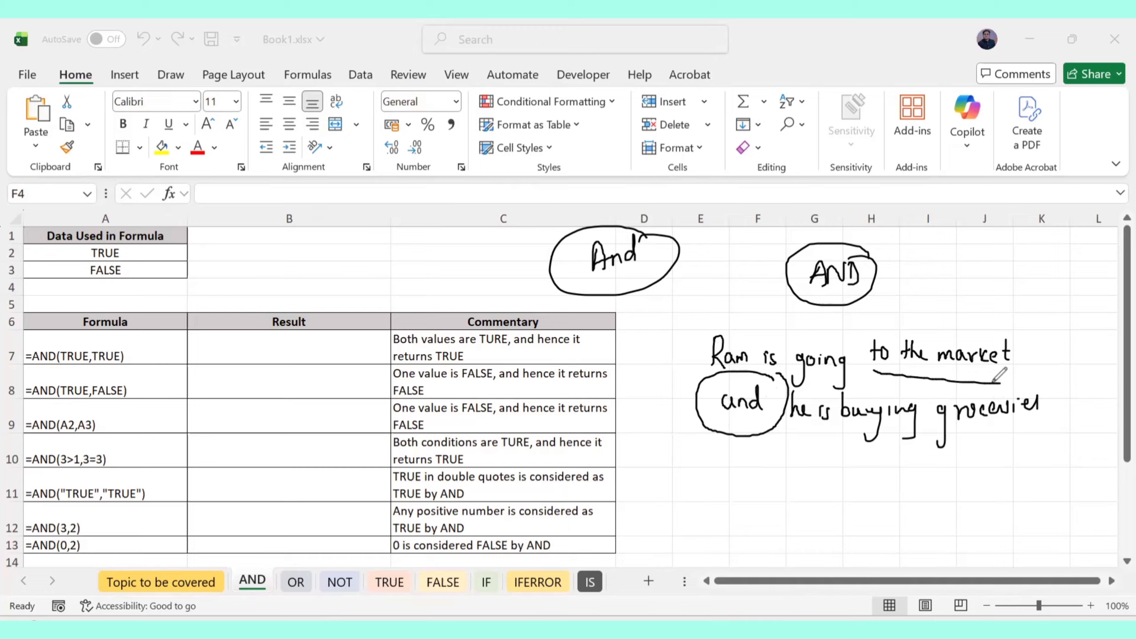
pyautogui.moveTo(843, 440); pyautogui.dragTo(965, 442)
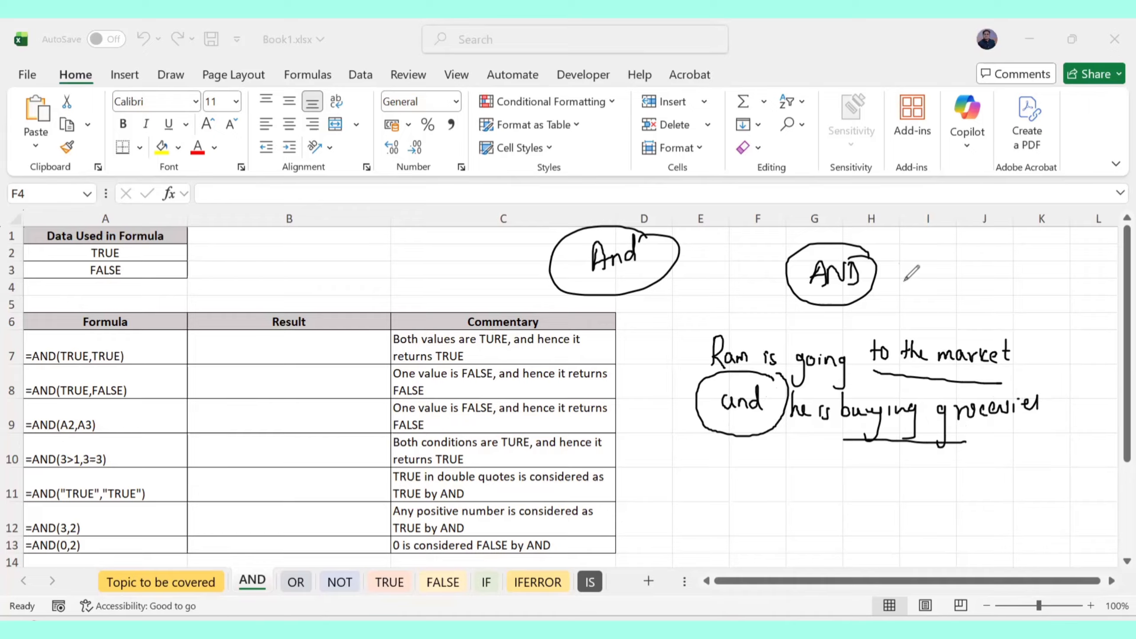
# Write the example AND(5>1, 6>1, 3=3, 5=5) beside the circled AND
pyautogui.moveTo(934, 263)
pyautogui.mouseDown()
pyautogui.moveTo(930, 278)
pyautogui.moveTo(942, 278)
pyautogui.mouseUp()
pyautogui.moveTo(932, 272)
pyautogui.mouseDown()
pyautogui.moveTo(960, 260)
pyautogui.moveTo(961, 277)
pyautogui.moveTo(978, 267)
pyautogui.moveTo(983, 278)
pyautogui.moveTo(1026, 274)
pyautogui.moveTo(1061, 258)
pyautogui.moveTo(1059, 267)
pyautogui.mouseUp()
pyautogui.moveTo(1069, 266); pyautogui.dragTo(1060, 277)
pyautogui.moveTo(985, 295); pyautogui.dragTo(984, 307)
pyautogui.moveTo(1001, 299); pyautogui.dragTo(1011, 304)
pyautogui.moveTo(1017, 292); pyautogui.dragTo(1016, 309)
pyautogui.moveTo(1036, 309); pyautogui.dragTo(1038, 309)
pyautogui.moveTo(1043, 294); pyautogui.dragTo(1061, 298)
pyautogui.moveTo(1052, 305); pyautogui.dragTo(1062, 308)
pyautogui.moveTo(1065, 292)
pyautogui.mouseDown()
pyautogui.moveTo(1073, 284)
pyautogui.moveTo(1070, 308)
pyautogui.mouseUp()
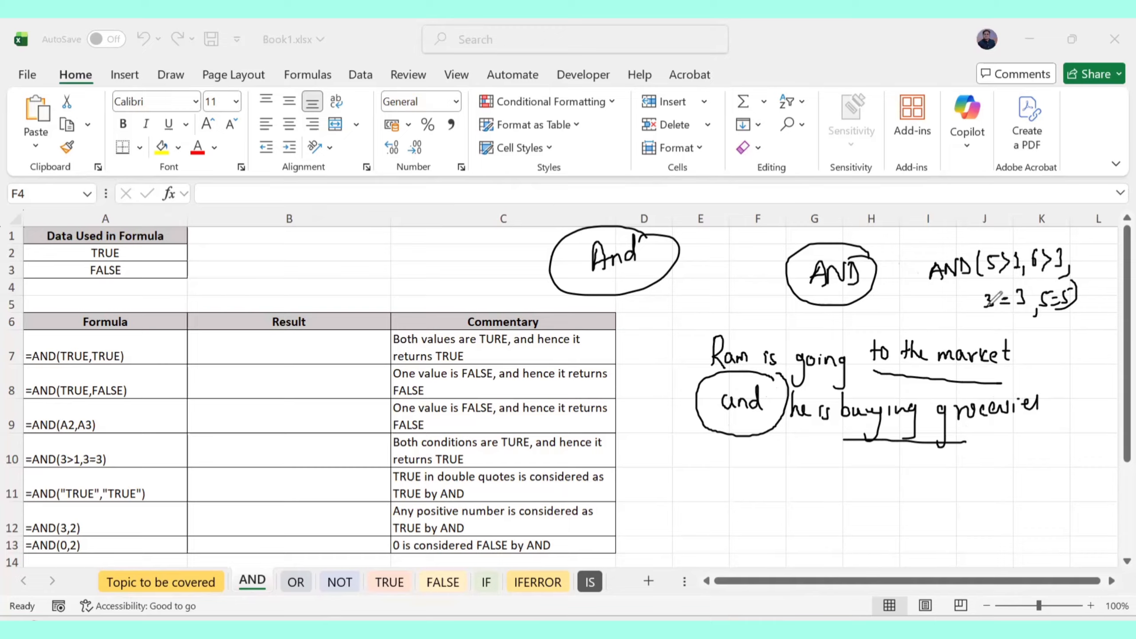
# Circle the 5>1 and 6>1 conditions and arrow them to a circled True result
pyautogui.moveTo(1025, 244)
pyautogui.mouseDown()
pyautogui.moveTo(977, 237)
pyautogui.moveTo(1013, 282)
pyautogui.moveTo(1022, 242)
pyautogui.moveTo(1071, 271)
pyautogui.moveTo(1042, 244)
pyautogui.mouseUp()
pyautogui.click(932, 306)
pyautogui.moveTo(934, 305)
pyautogui.mouseDown()
pyautogui.moveTo(849, 318)
pyautogui.moveTo(912, 313)
pyautogui.moveTo(932, 329)
pyautogui.moveTo(961, 318)
pyautogui.moveTo(921, 325)
pyautogui.moveTo(970, 319)
pyautogui.mouseUp()
pyautogui.moveTo(834, 314); pyautogui.dragTo(884, 312)
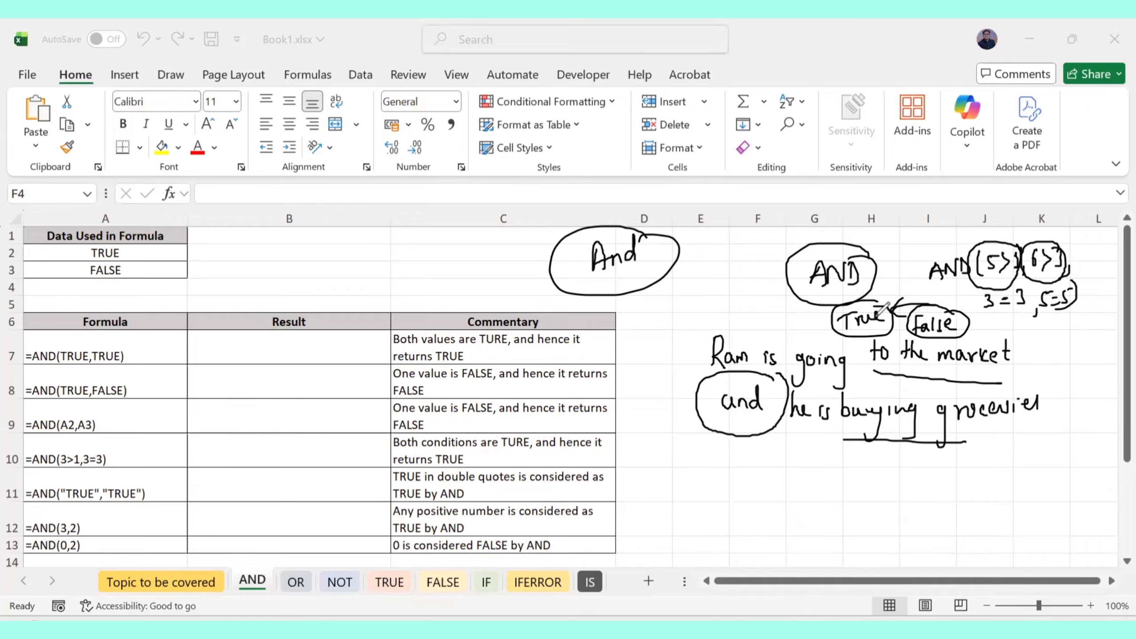
# Undo all the ink notes on the AND sheet and exit drawing mode
pyautogui.hotkey('ctrl', 'z')
pyautogui.hotkey('ctrl', 'z')
pyautogui.hotkey('ctrl', 'z')
pyautogui.hotkey('ctrl', 'z')
pyautogui.hotkey('ctrl', 'z')
pyautogui.hotkey('ctrl', 'z')
pyautogui.hotkey('ctrl', 'z')
pyautogui.hotkey('ctrl', 'z')
pyautogui.hotkey('ctrl', 'z')
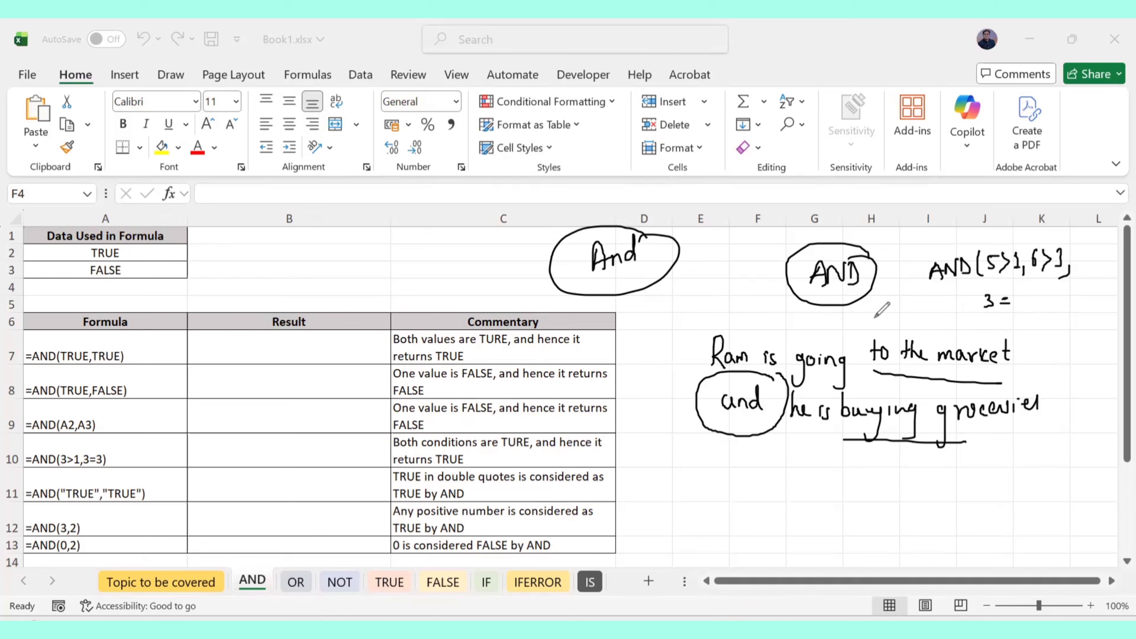
pyautogui.hotkey('ctrl', 'z')
pyautogui.hotkey('ctrl', 'z')
pyautogui.hotkey('ctrl', 'z')
pyautogui.hotkey('ctrl', 'z')
pyautogui.hotkey('ctrl', 'z')
pyautogui.hotkey('ctrl', 'z')
pyautogui.hotkey('ctrl', 'z')
pyautogui.hotkey('ctrl', 'z')
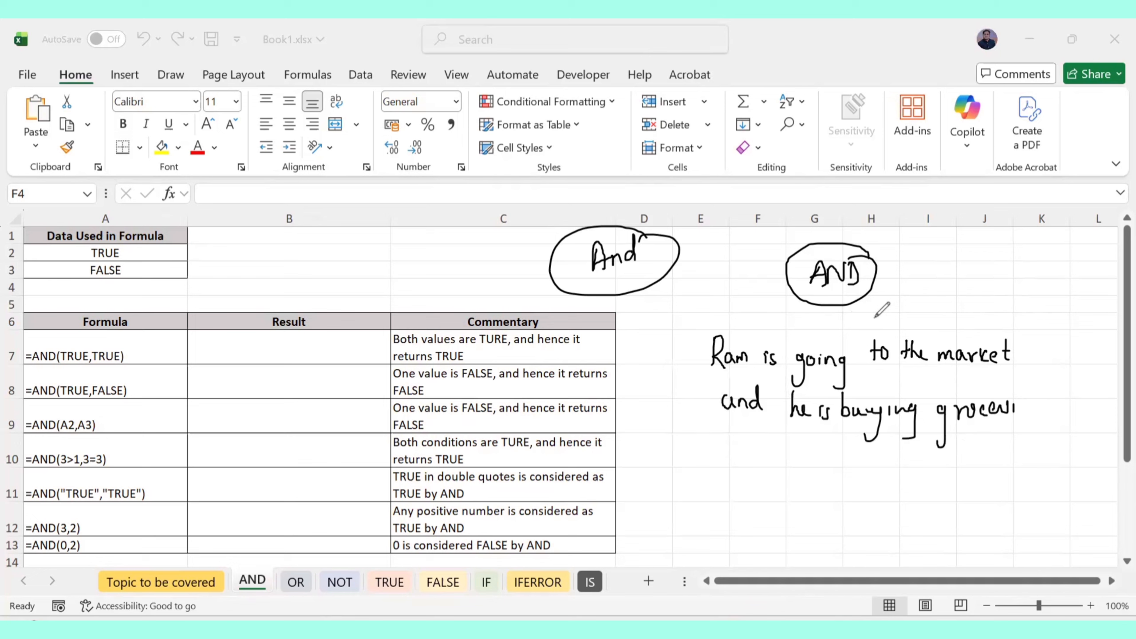
pyautogui.hotkey('ctrl', 'z')
pyautogui.hotkey('ctrl', 'z')
pyautogui.hotkey('ctrl', 'z')
pyautogui.hotkey('ctrl', 'z')
pyautogui.hotkey('ctrl', 'z')
pyautogui.hotkey('ctrl', 'z')
pyautogui.hotkey('ctrl', 'z')
pyautogui.hotkey('ctrl', 'z')
pyautogui.hotkey('ctrl', 'z')
pyautogui.hotkey('ctrl', 'z')
pyautogui.hotkey('ctrl', 'z')
pyautogui.hotkey('ctrl', 'z')
pyautogui.hotkey('ctrl', 'z')
pyautogui.hotkey('ctrl', 'z')
pyautogui.hotkey('ctrl', 'z')
pyautogui.hotkey('ctrl', 'z')
pyautogui.hotkey('ctrl', 'z')
pyautogui.hotkey('ctrl', 'z')
pyautogui.hotkey('ctrl', 'z')
pyautogui.hotkey('ctrl', 'z')
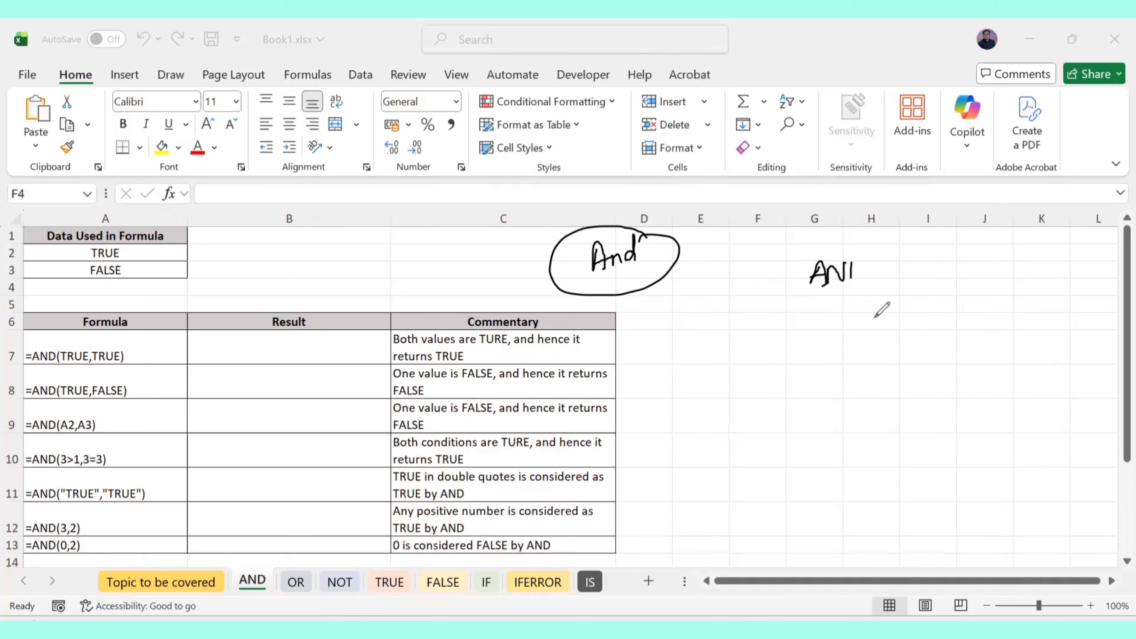
pyautogui.hotkey('ctrl', 'z')
pyautogui.hotkey('ctrl', 'z')
pyautogui.hotkey('ctrl', 'z')
pyautogui.hotkey('ctrl', 'z')
pyautogui.hotkey('ctrl', 'z')
pyautogui.hotkey('ctrl', 'z')
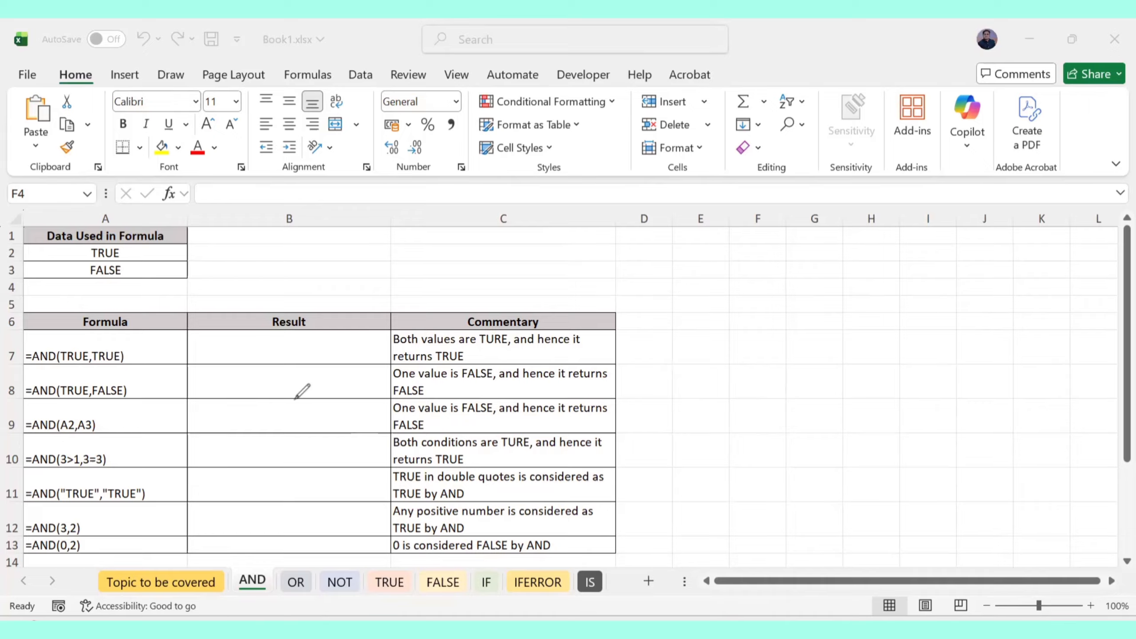
pyautogui.press('Escape')
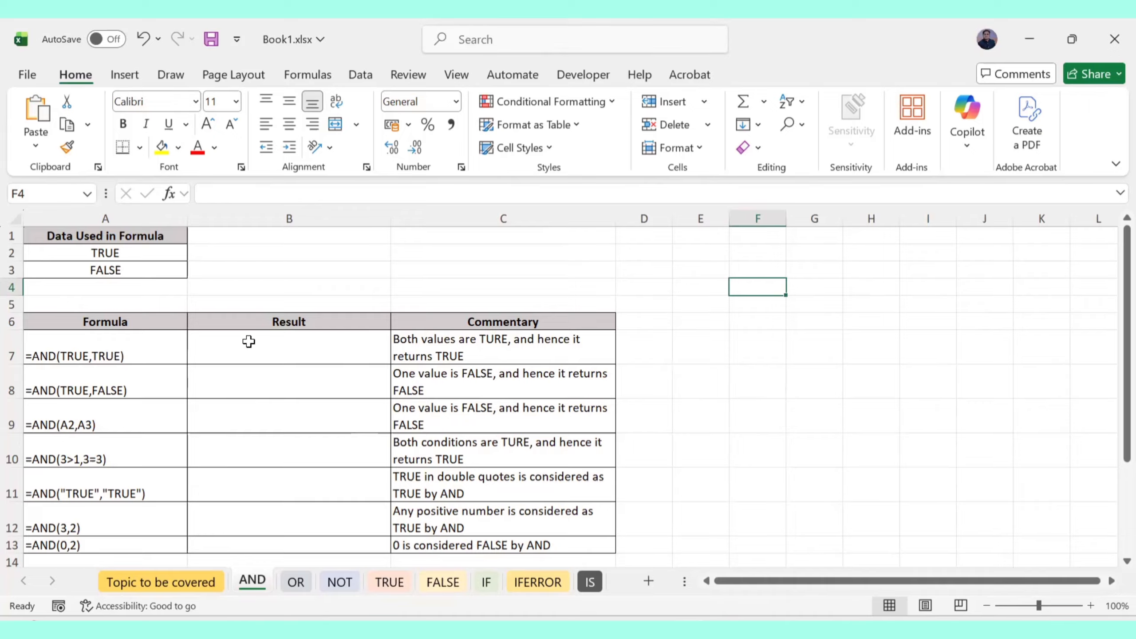
# Select the TRUE/FALSE cells A2:A3, cell B2, and finally Result cell B7
pyautogui.click(264, 343)
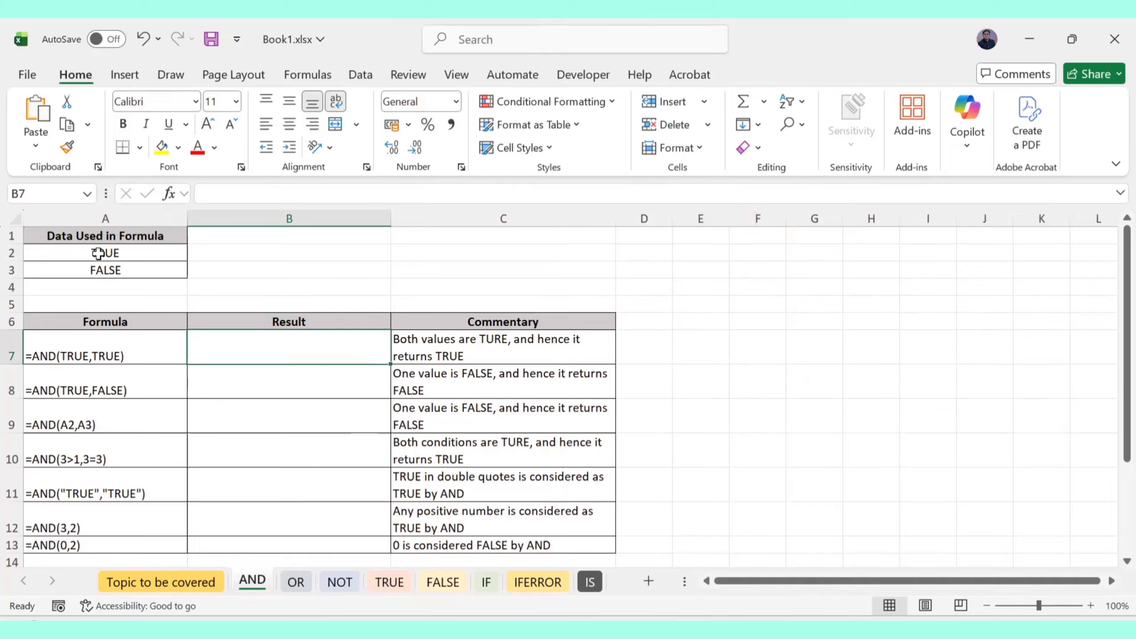
pyautogui.moveTo(97, 254); pyautogui.dragTo(109, 269)
pyautogui.click(225, 247)
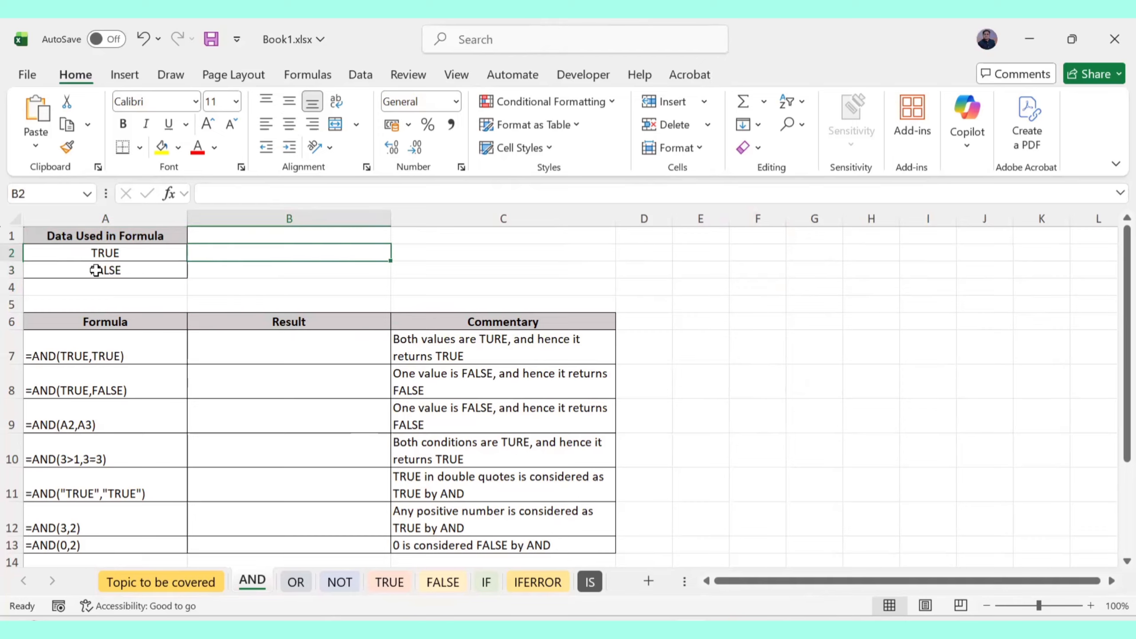
pyautogui.click(101, 254)
pyautogui.click(102, 272)
pyautogui.click(272, 257)
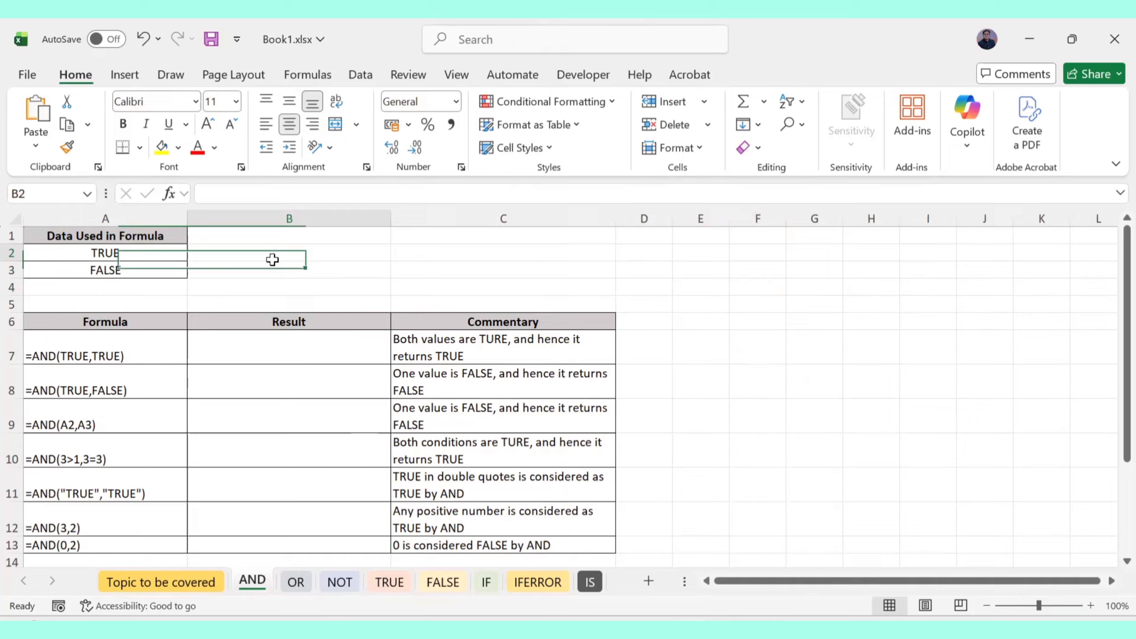
pyautogui.click(126, 254)
pyautogui.click(124, 267)
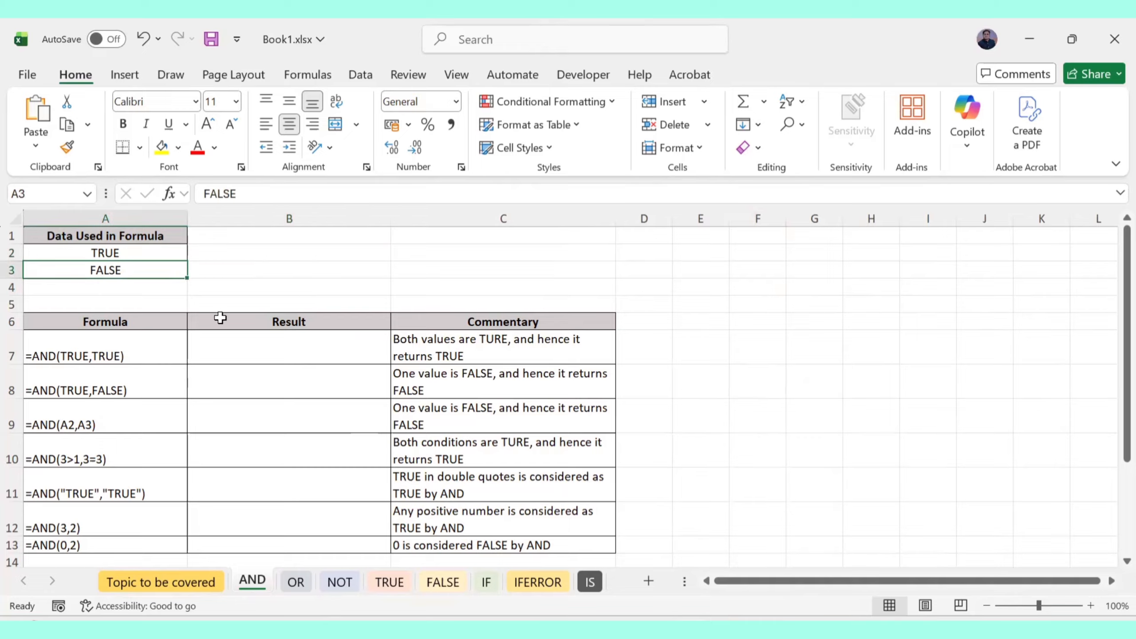
pyautogui.click(230, 338)
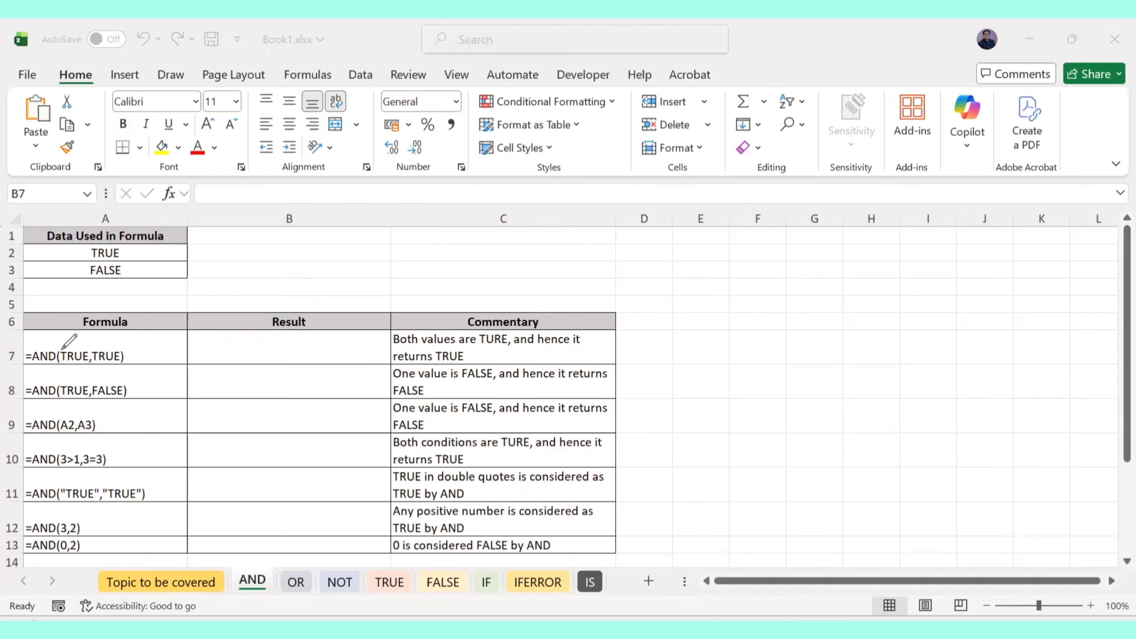
pyautogui.moveTo(61, 350); pyautogui.dragTo(114, 351)
pyautogui.moveTo(481, 354)
pyautogui.mouseDown()
pyautogui.moveTo(632, 345)
pyautogui.moveTo(661, 360)
pyautogui.moveTo(673, 337)
pyautogui.mouseUp()
pyautogui.moveTo(672, 342)
pyautogui.mouseDown()
pyautogui.moveTo(680, 358)
pyautogui.moveTo(712, 343)
pyautogui.mouseUp()
pyautogui.moveTo(128, 384)
pyautogui.mouseDown()
pyautogui.moveTo(149, 375)
pyautogui.moveTo(153, 384)
pyautogui.mouseUp()
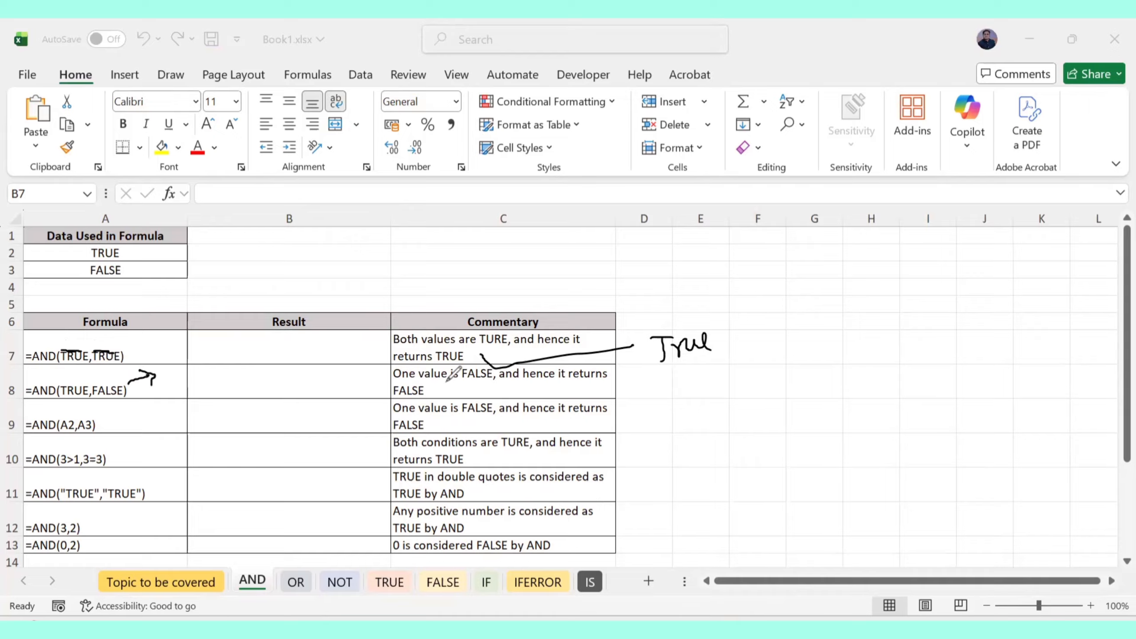
pyautogui.moveTo(448, 383); pyautogui.dragTo(501, 389)
pyautogui.moveTo(647, 377)
pyautogui.mouseDown()
pyautogui.moveTo(648, 394)
pyautogui.moveTo(692, 378)
pyautogui.moveTo(713, 383)
pyautogui.moveTo(704, 397)
pyautogui.moveTo(767, 374)
pyautogui.moveTo(773, 394)
pyautogui.moveTo(832, 387)
pyautogui.moveTo(823, 398)
pyautogui.mouseUp()
pyautogui.moveTo(853, 367)
pyautogui.mouseDown()
pyautogui.moveTo(858, 384)
pyautogui.moveTo(902, 370)
pyautogui.moveTo(918, 378)
pyautogui.moveTo(907, 390)
pyautogui.mouseUp()
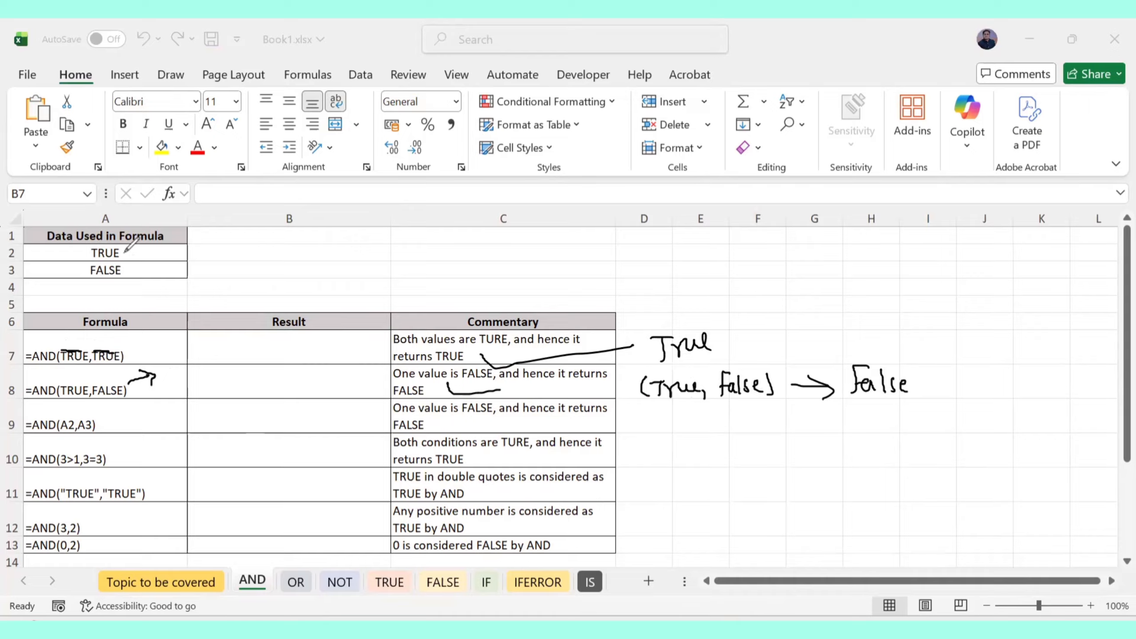
pyautogui.moveTo(125, 253)
pyautogui.mouseDown()
pyautogui.moveTo(173, 256)
pyautogui.moveTo(166, 249)
pyautogui.moveTo(169, 268)
pyautogui.mouseUp()
pyautogui.hotkey('ctrl', 'z')
pyautogui.hotkey('ctrl', 'z')
pyautogui.hotkey('ctrl', 'z')
pyautogui.hotkey('ctrl', 'z')
pyautogui.hotkey('ctrl', 'z')
pyautogui.hotkey('ctrl', 'z')
pyautogui.hotkey('ctrl', 'z')
pyautogui.hotkey('ctrl', 'z')
pyautogui.hotkey('ctrl', 'z')
pyautogui.hotkey('ctrl', 'z')
pyautogui.hotkey('ctrl', 'z')
pyautogui.hotkey('ctrl', 'z')
pyautogui.hotkey('ctrl', 'z')
pyautogui.hotkey('ctrl', 'z')
pyautogui.hotkey('ctrl', 'z')
pyautogui.hotkey('ctrl', 'z')
pyautogui.hotkey('ctrl', 'z')
pyautogui.hotkey('ctrl', 'z')
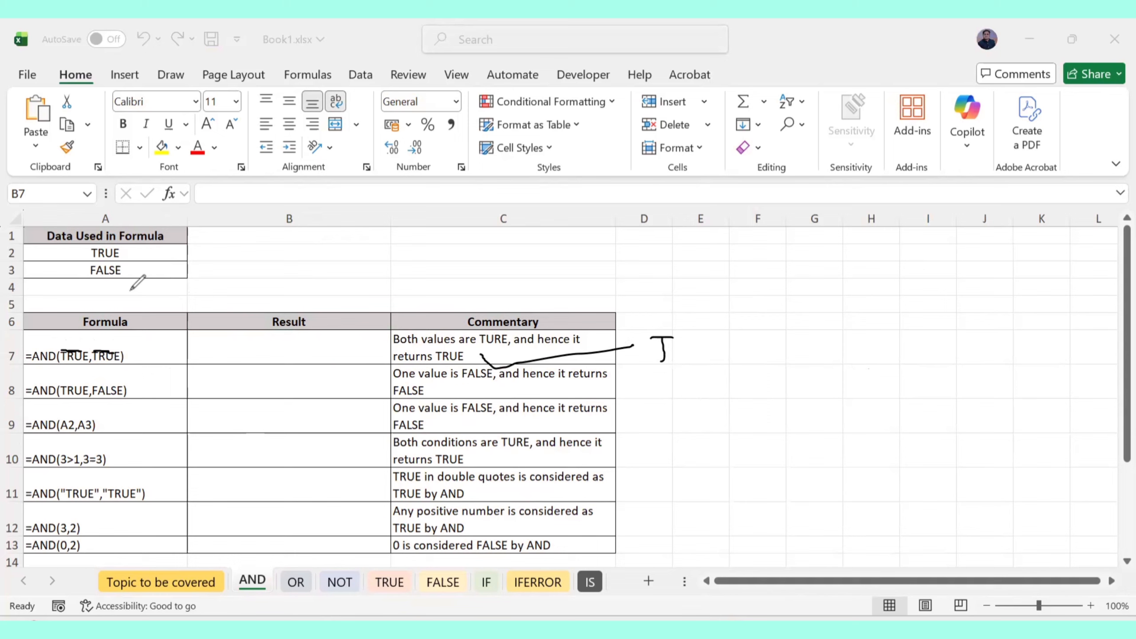
pyautogui.hotkey('ctrl', 'z')
pyautogui.hotkey('ctrl', 'z')
pyautogui.hotkey('ctrl', 'z')
pyautogui.hotkey('ctrl', 'z')
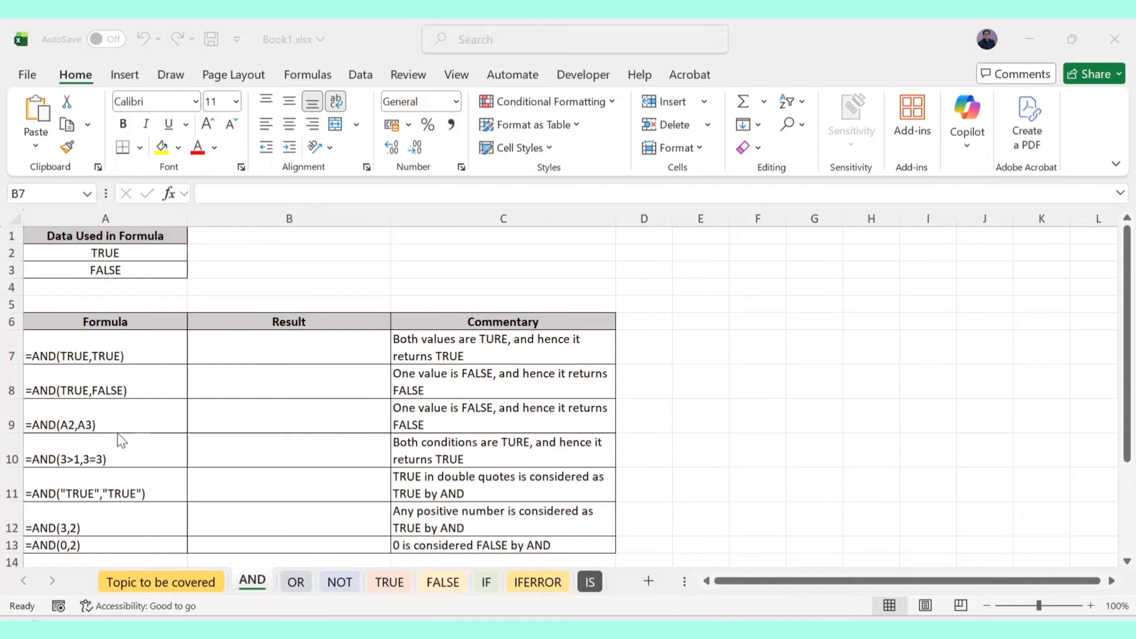
pyautogui.click(232, 343)
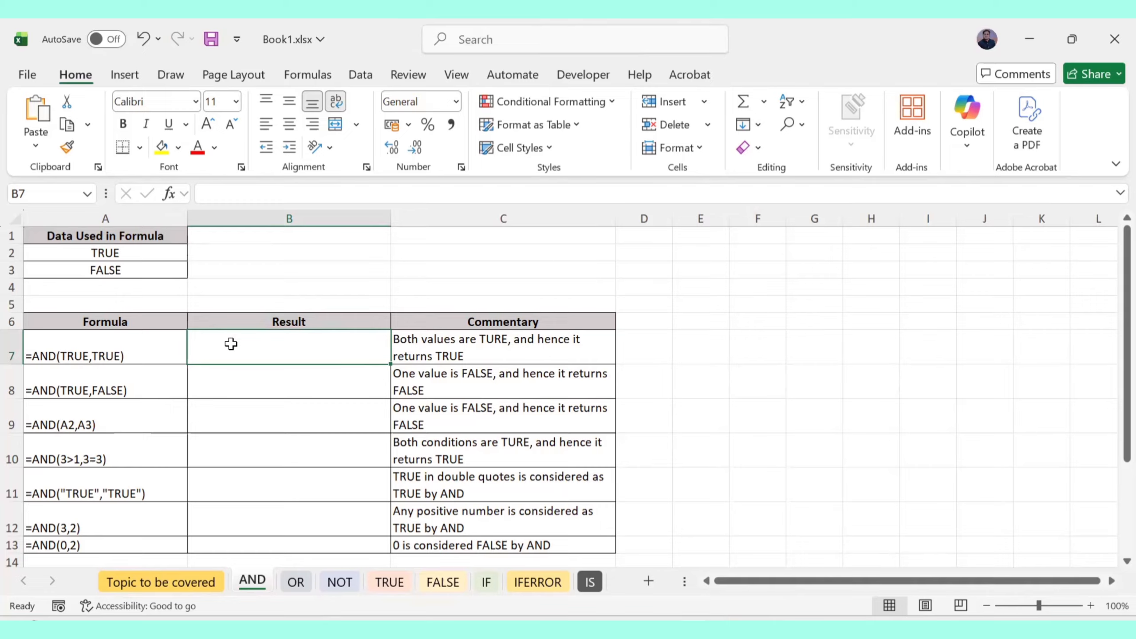
# Enter =AND(TRUE,TRUE) in B7 and =AND(TRUE,FALSE) in B8, showing TRUE and FALSE
pyautogui.write('=')
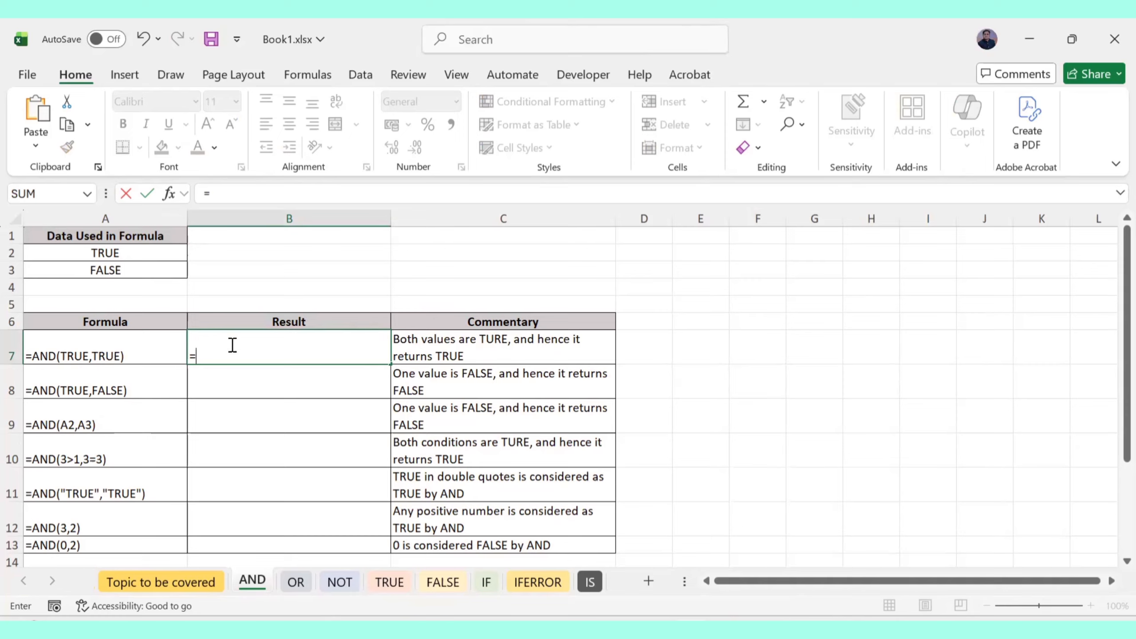
pyautogui.write('AND')
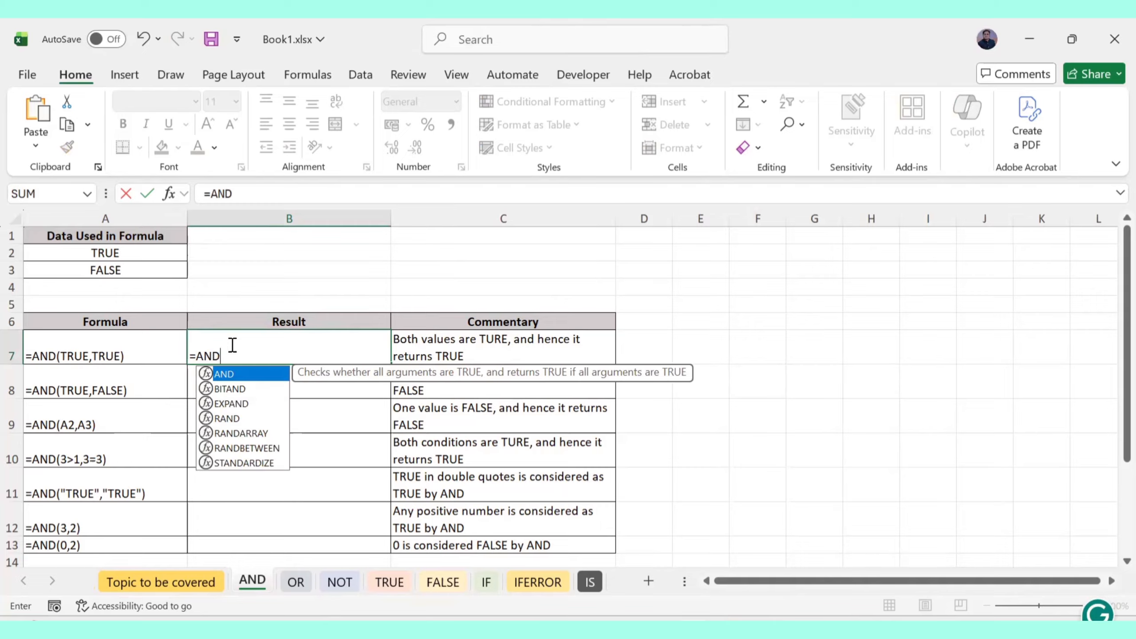
pyautogui.write('(')
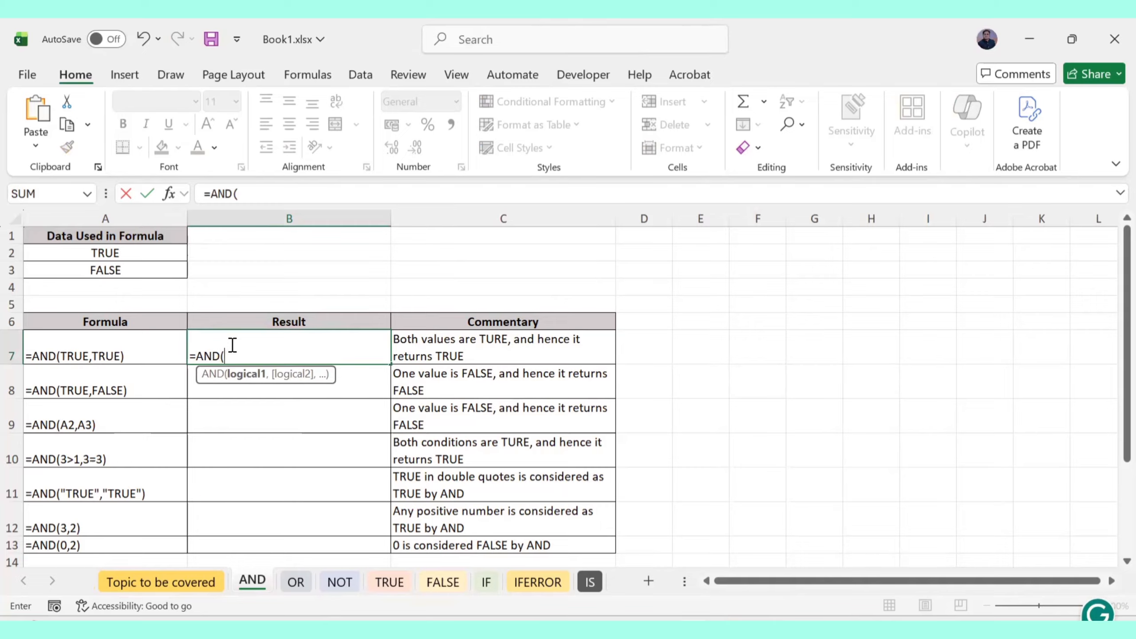
pyautogui.write('TR')
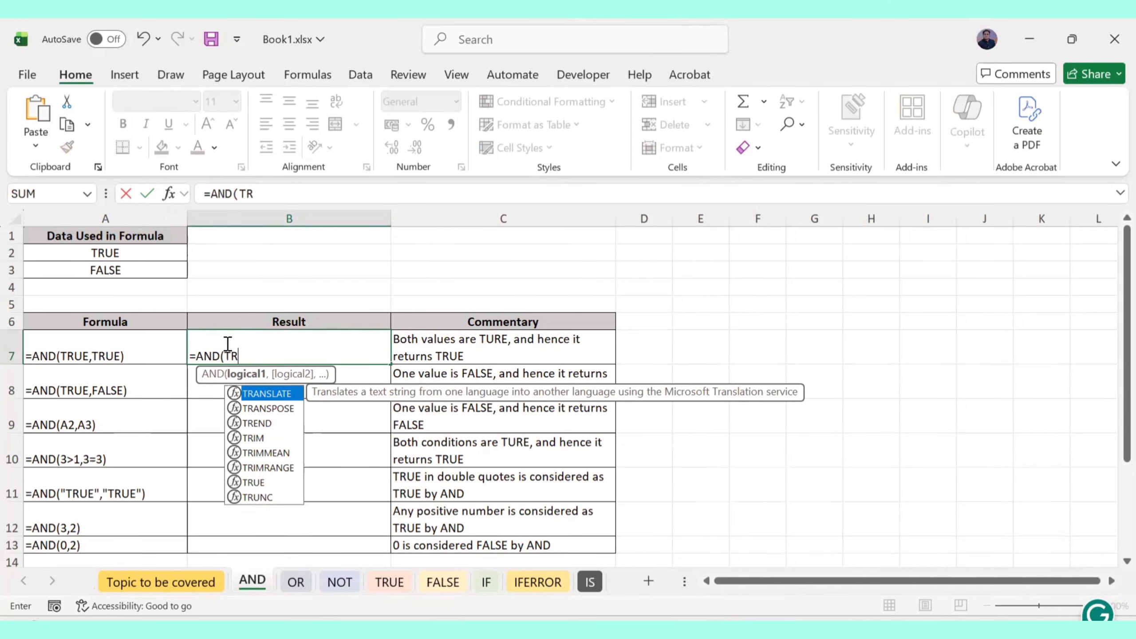
pyautogui.write('UE,')
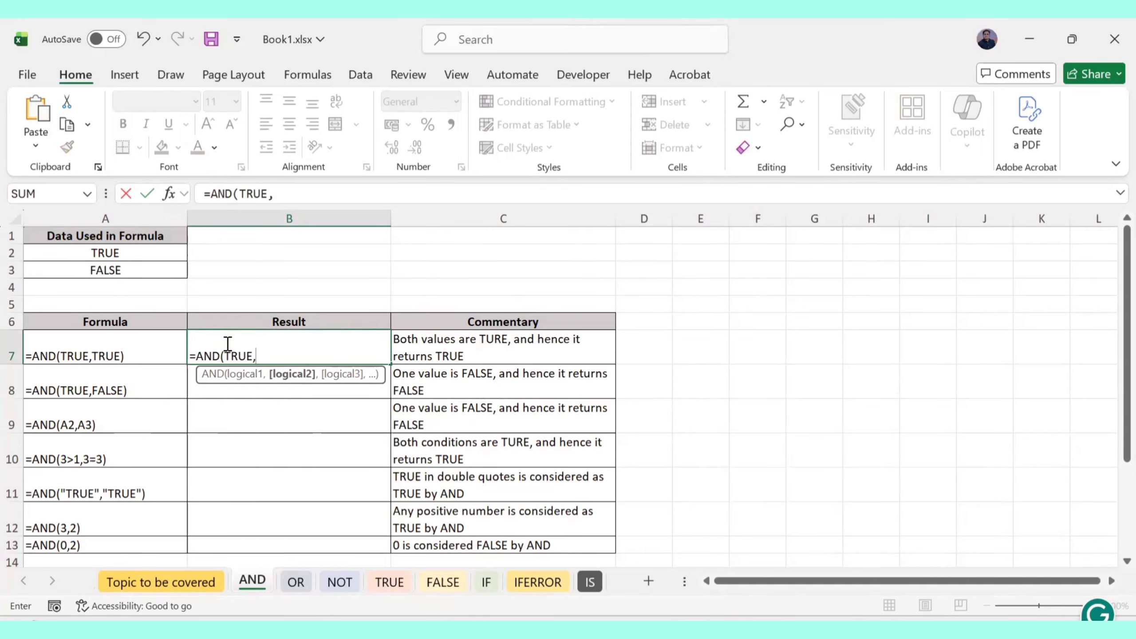
pyautogui.write('TRUE')
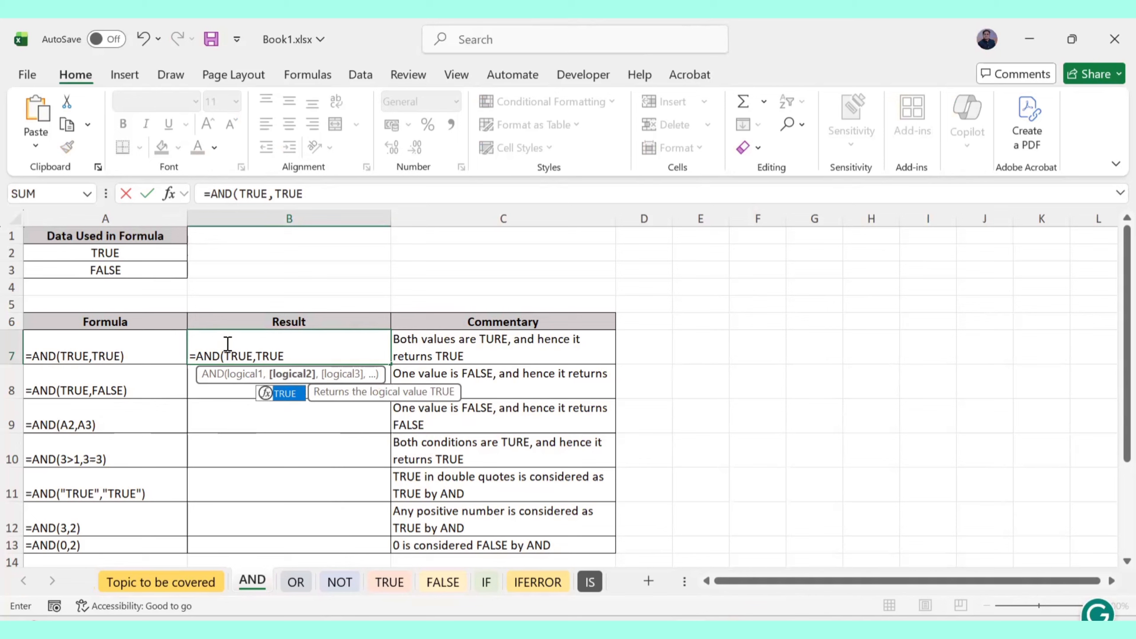
pyautogui.write(')')
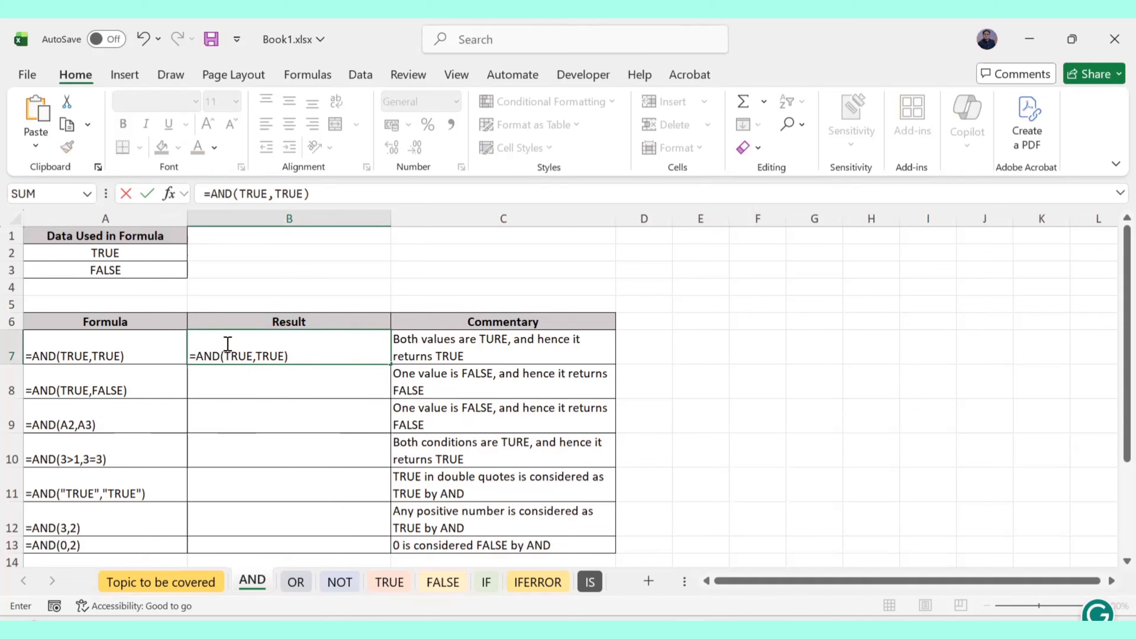
pyautogui.press('Return')
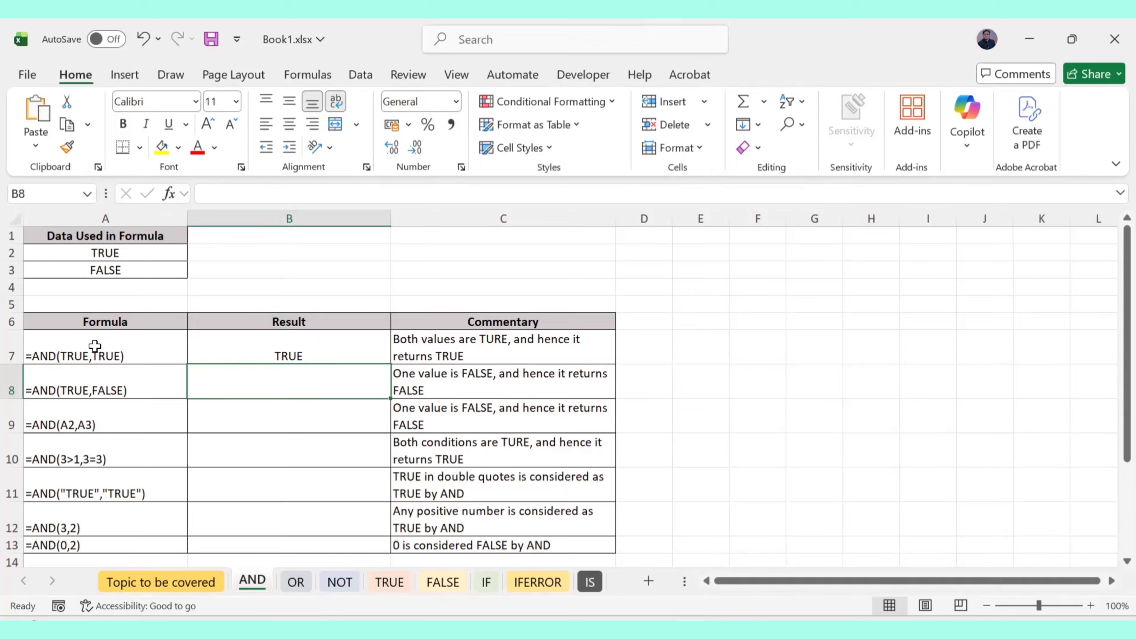
pyautogui.write('=')
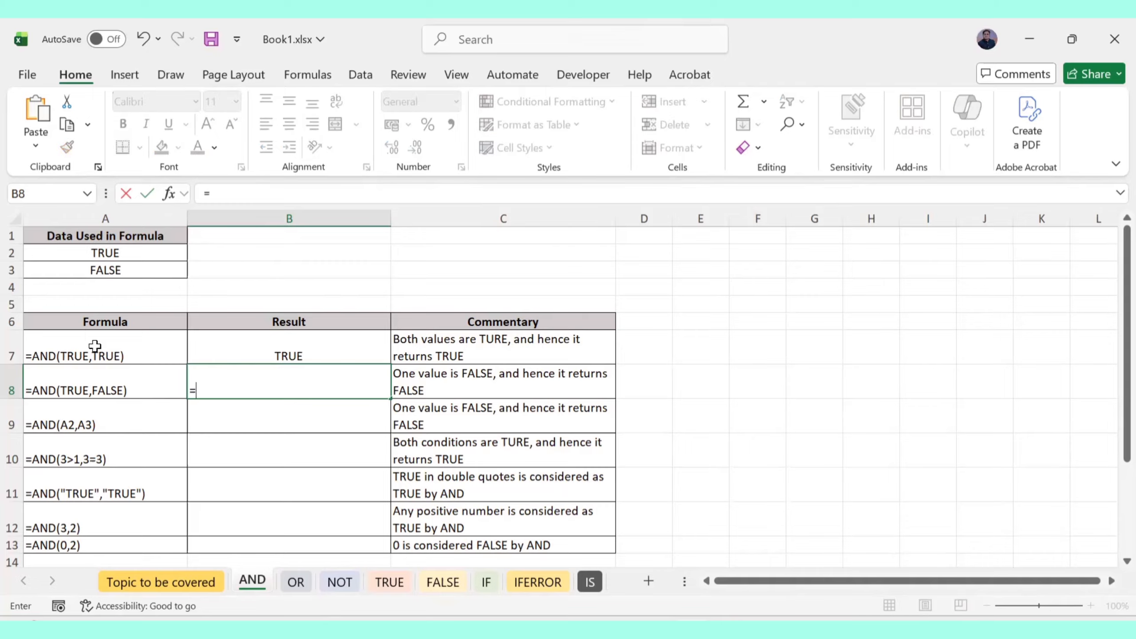
pyautogui.write('AND(')
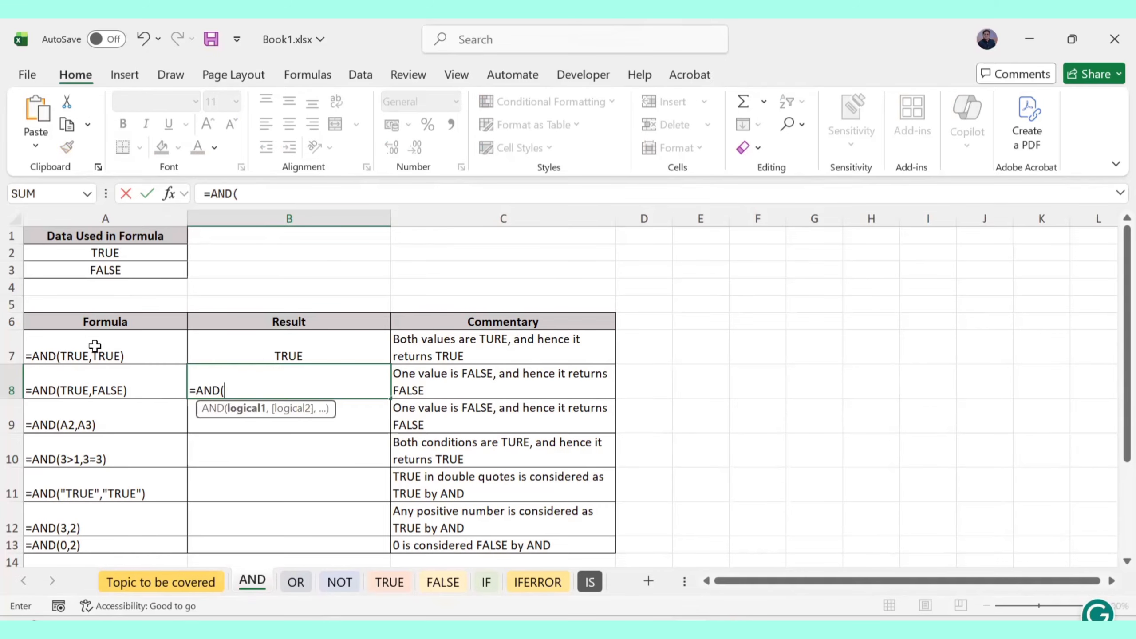
pyautogui.write('TRUE')
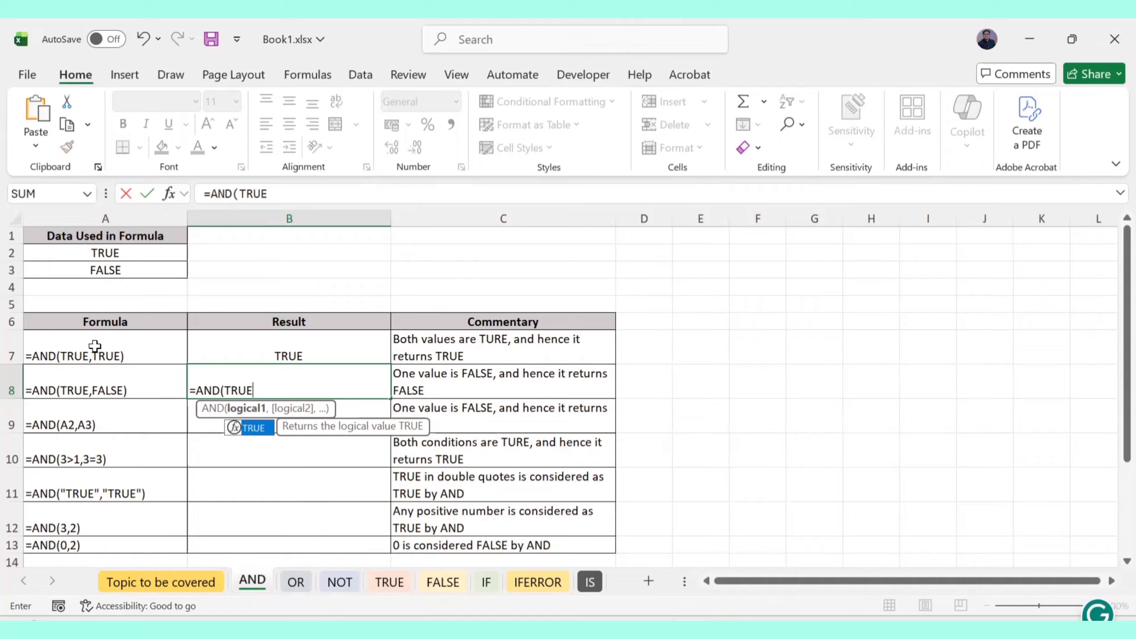
pyautogui.write(',FA')
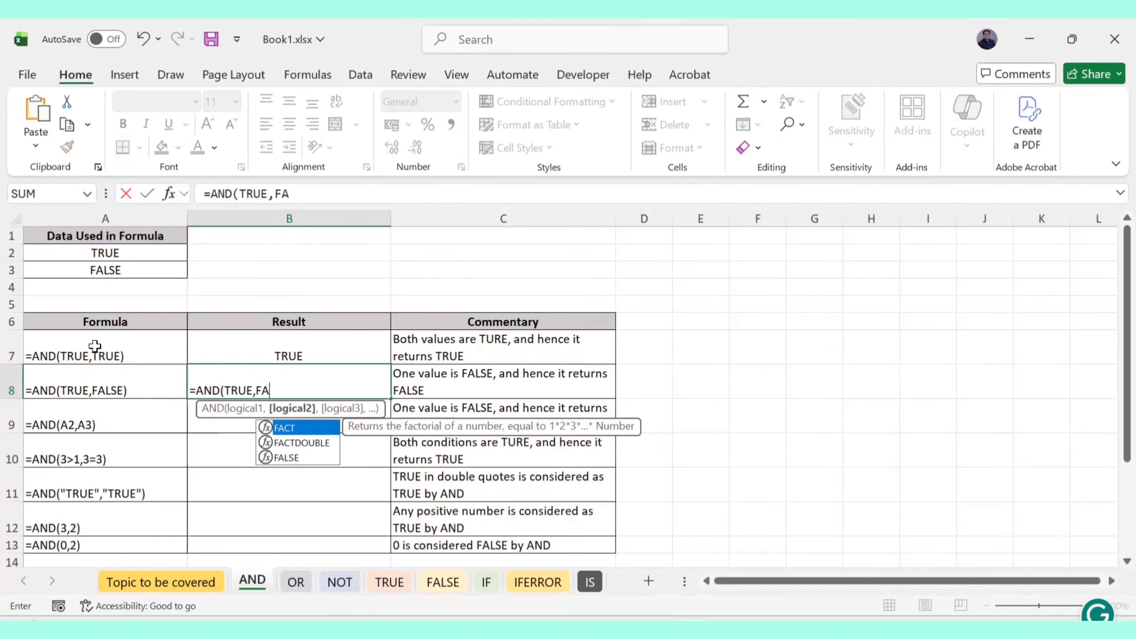
pyautogui.write('LSE)')
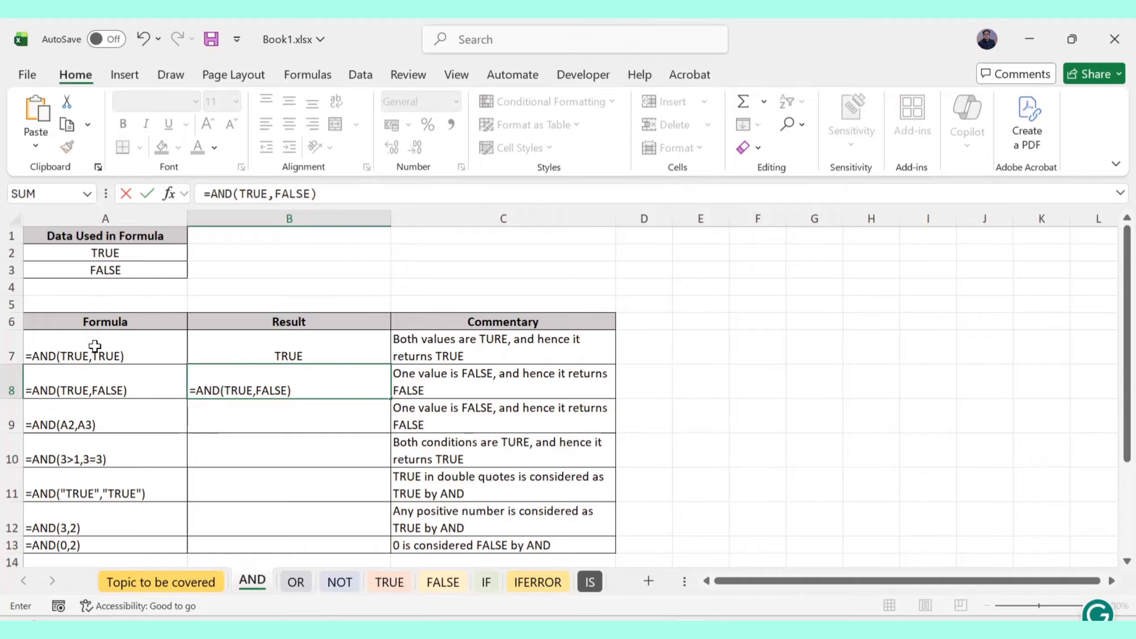
pyautogui.press('Return')
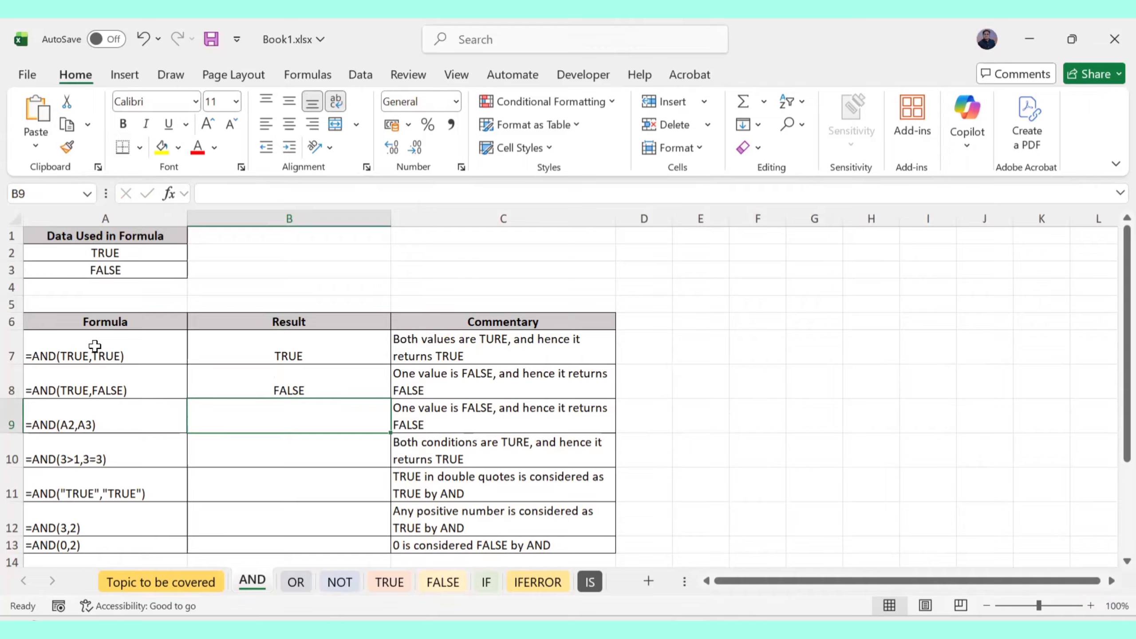
# Enter =AND(A2,A3) in B9 by clicking cells A2 and A3 as arguments
pyautogui.click(246, 383)
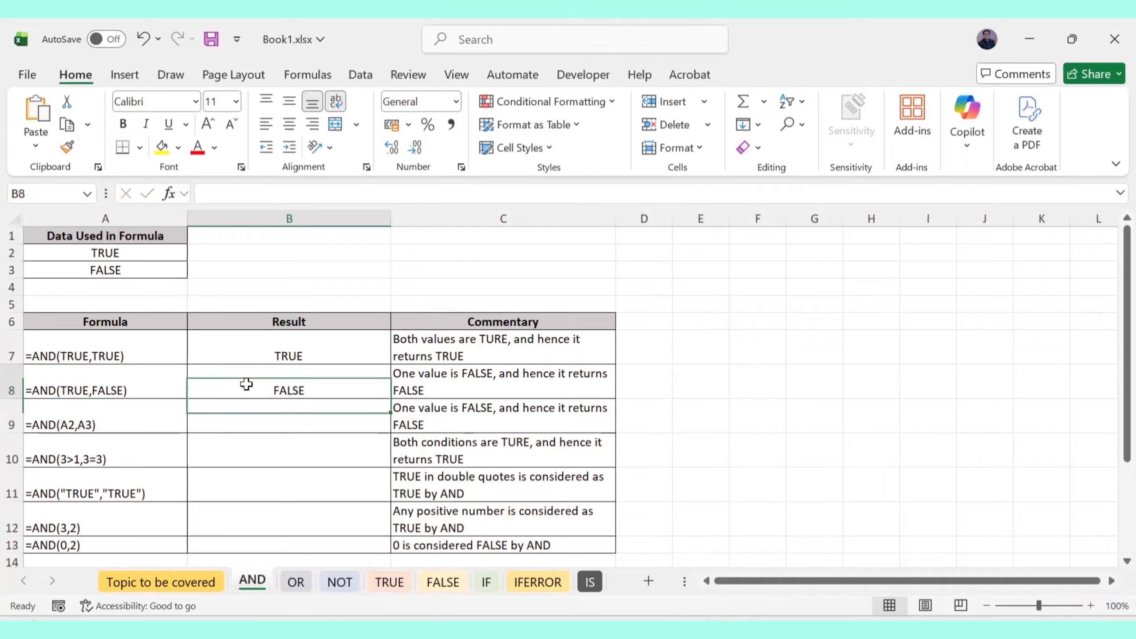
pyautogui.click(233, 419)
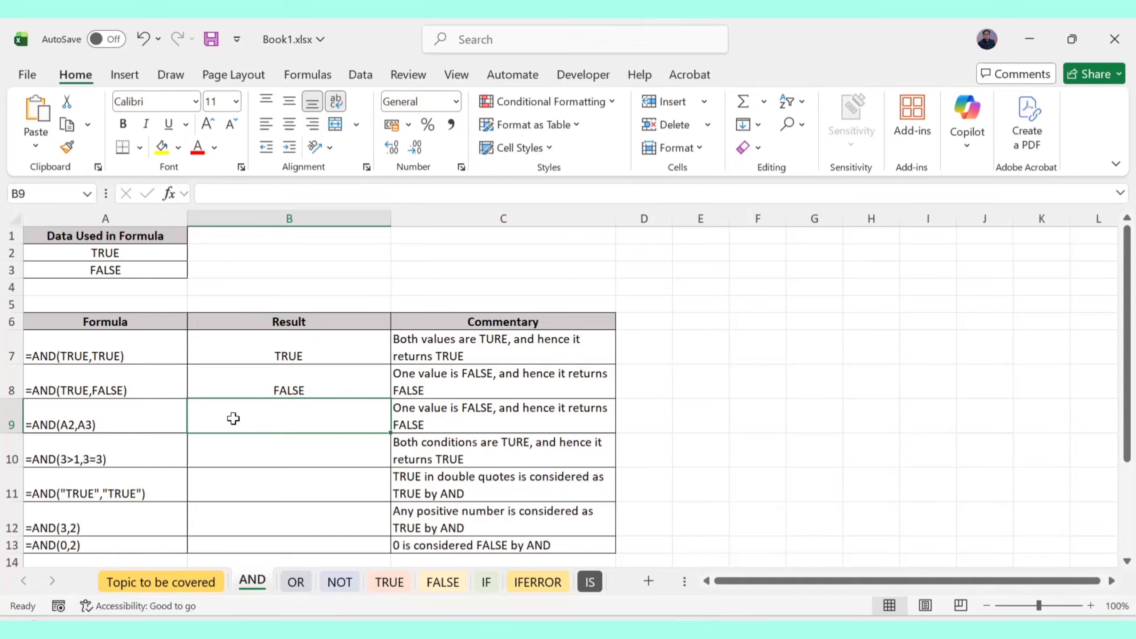
pyautogui.doubleClick(234, 418)
pyautogui.write('=')
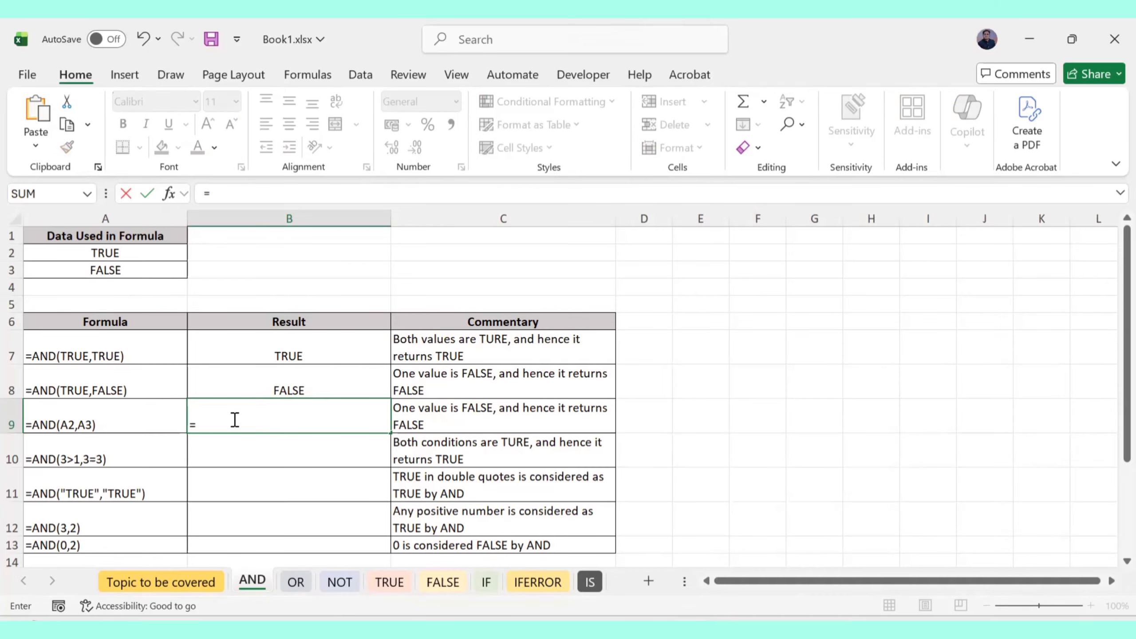
pyautogui.write('AND')
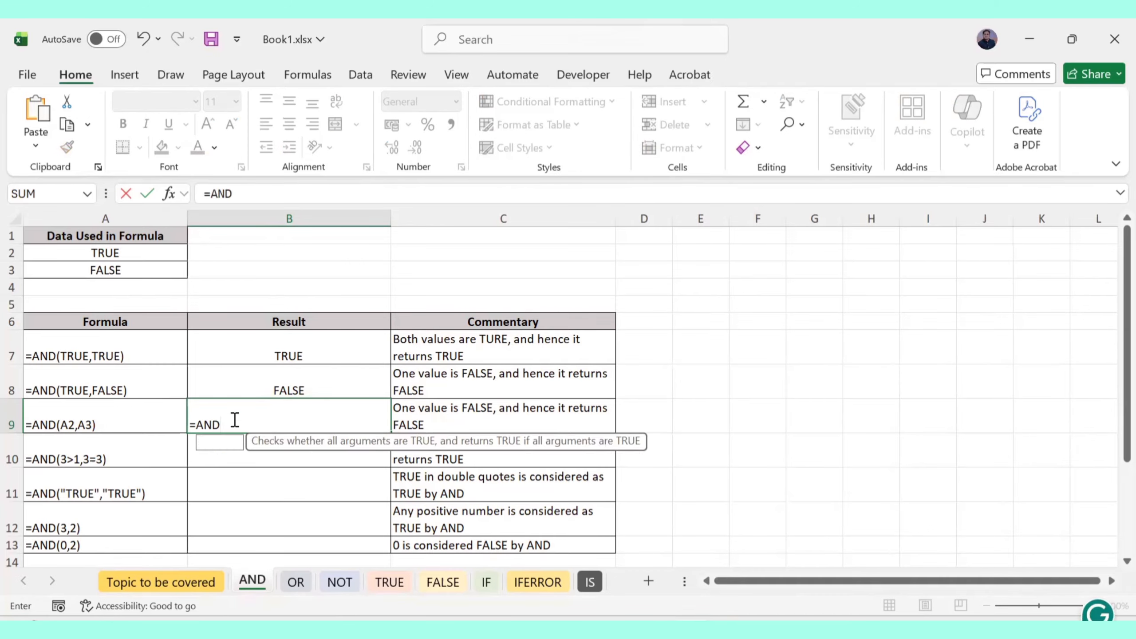
pyautogui.write('(')
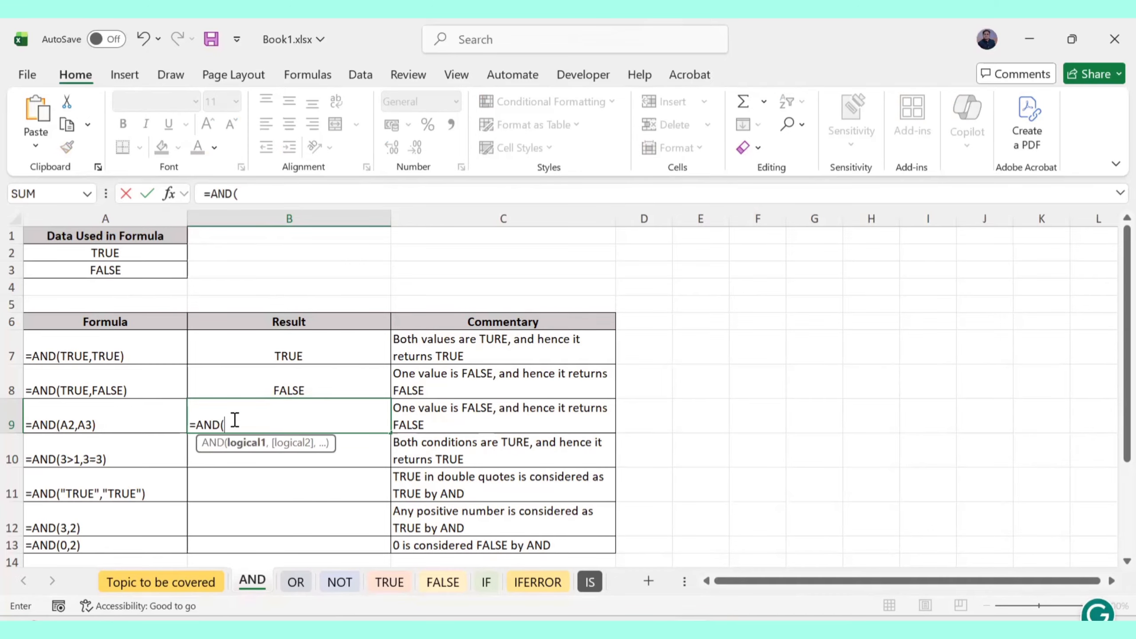
pyautogui.click(77, 250)
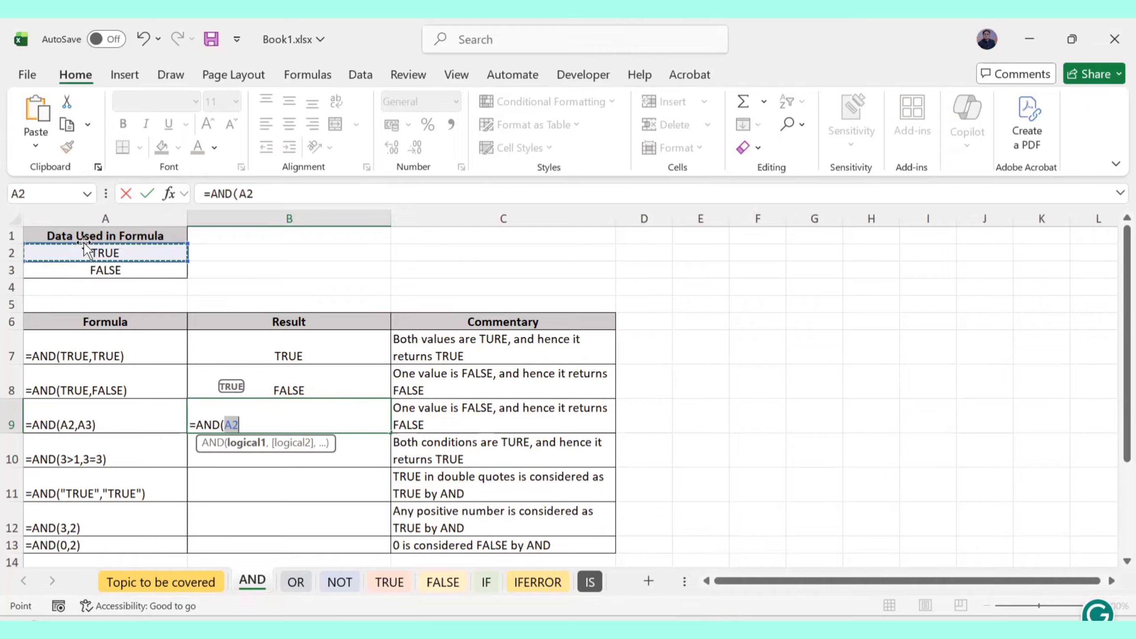
pyautogui.write(',')
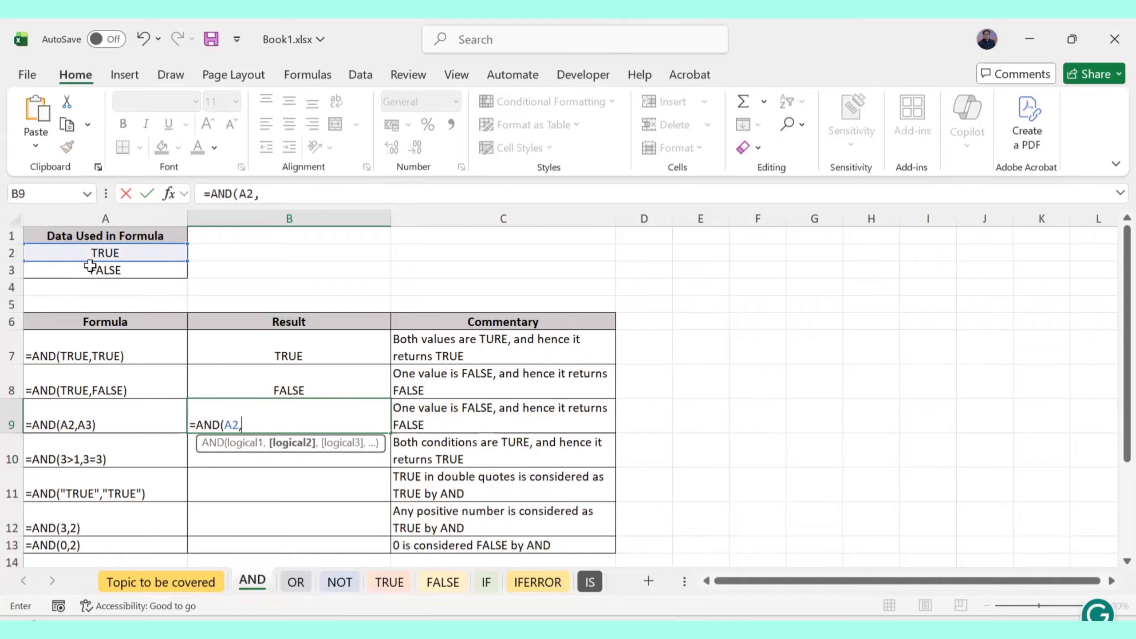
pyautogui.click(91, 269)
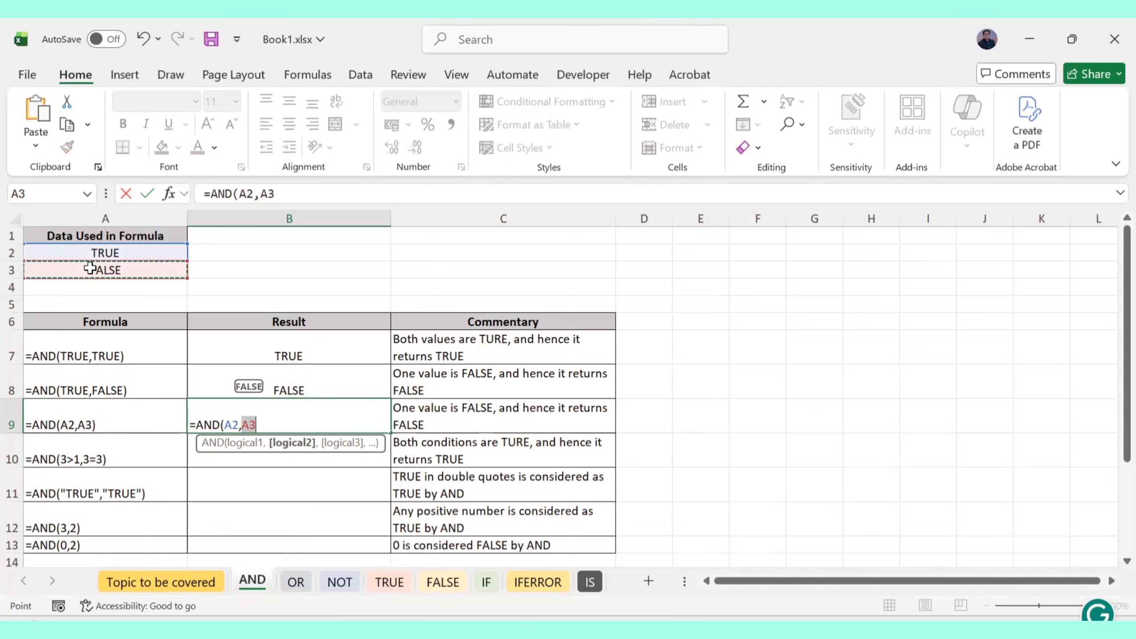
pyautogui.press('Return')
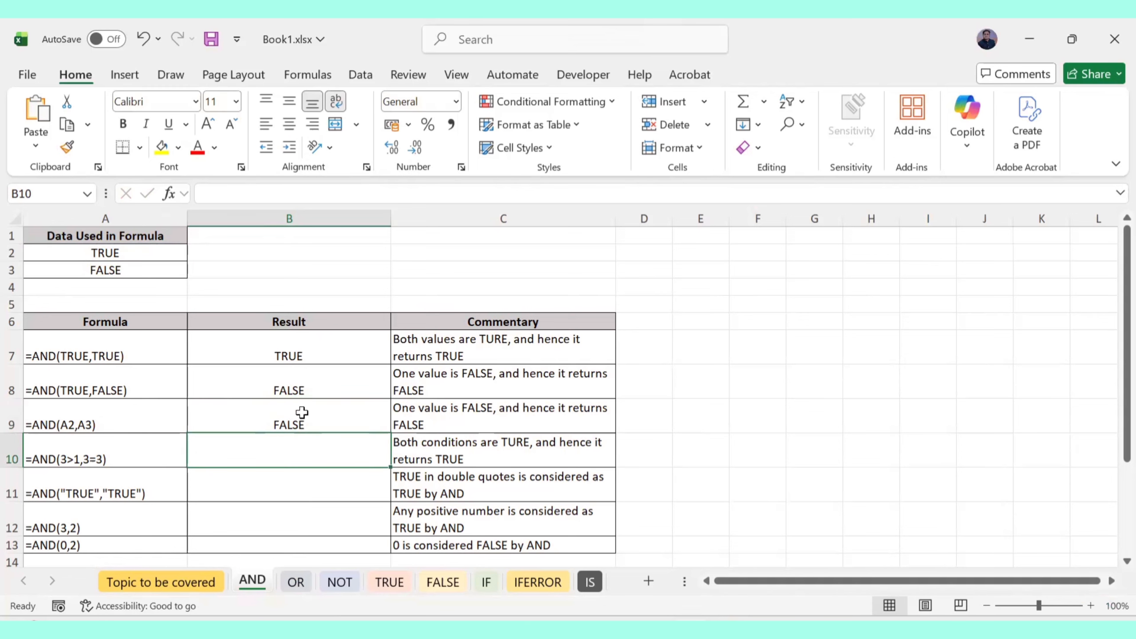
# Test B9 by changing A3 to TRUE, then undo to restore FALSE
pyautogui.click(302, 412)
pyautogui.click(153, 273)
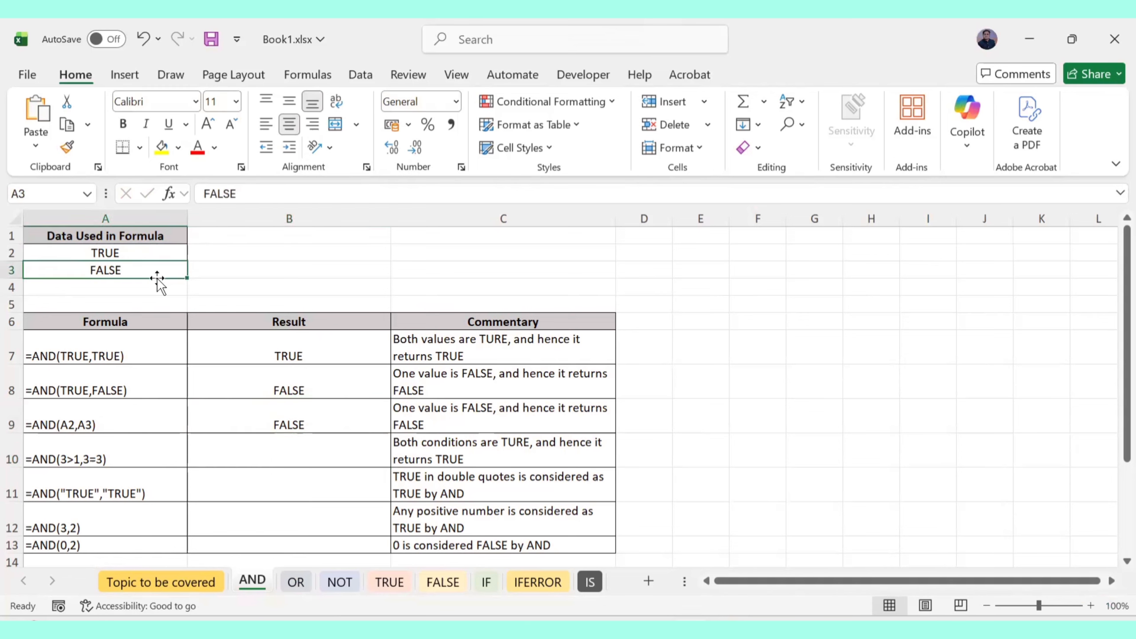
pyautogui.write('TRUE')
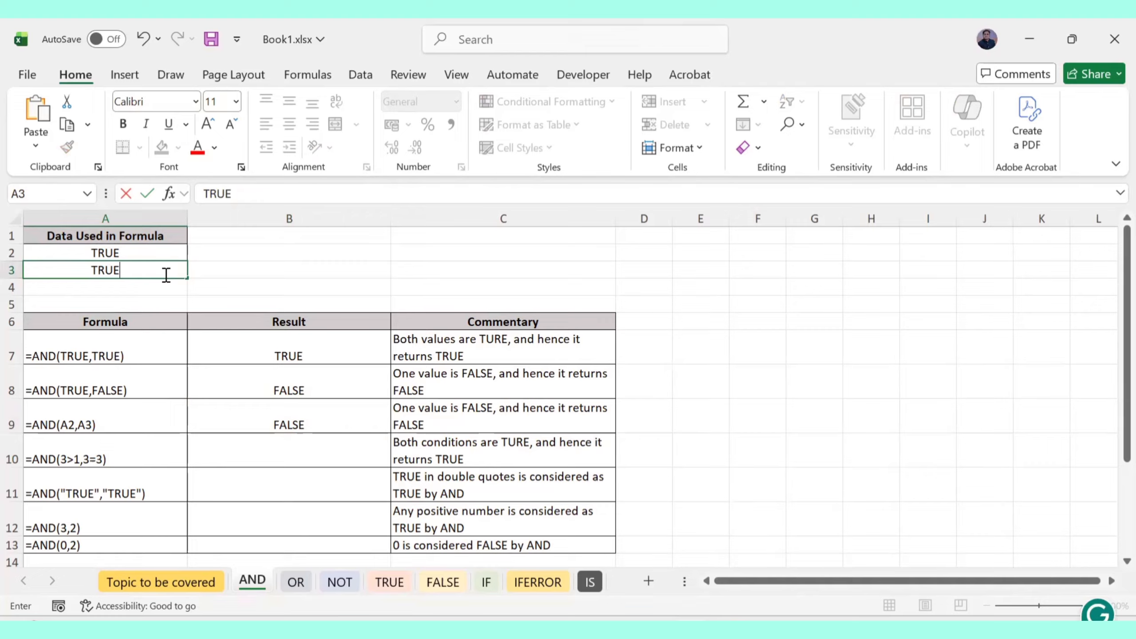
pyautogui.press('Return')
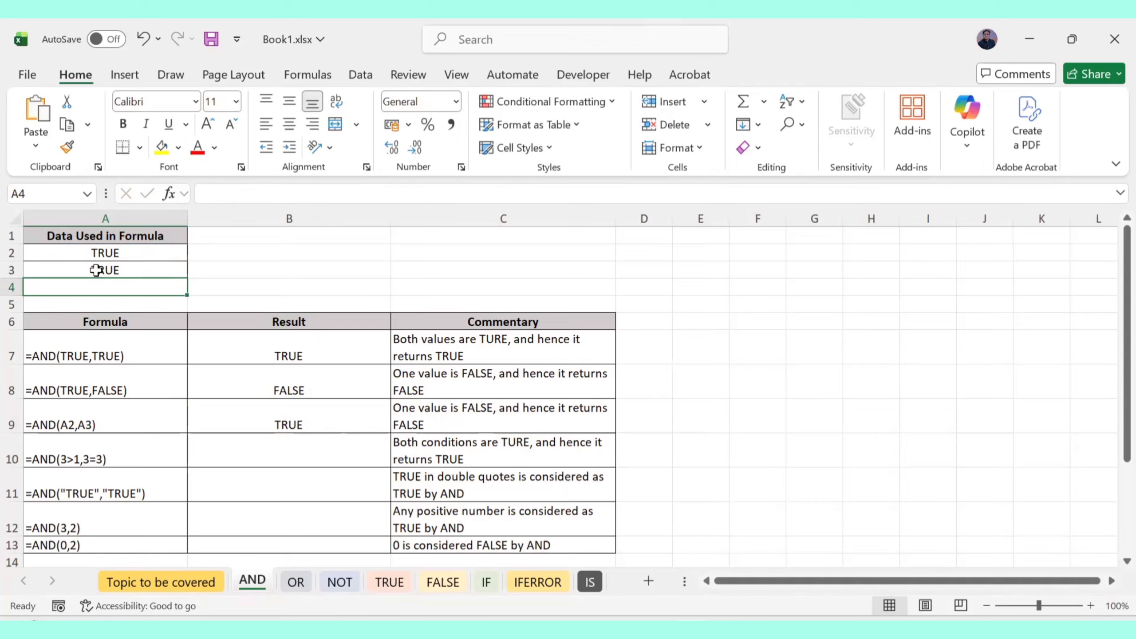
pyautogui.hotkey('ctrl', 'z')
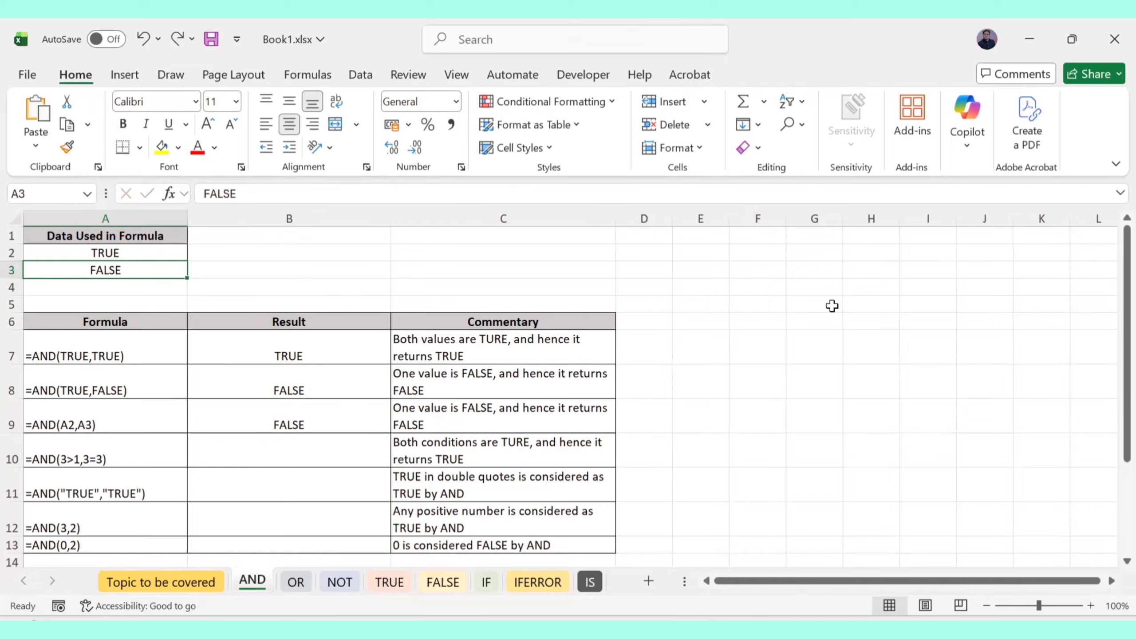
# Ink ticks beside rows 7–10, an underlined 'manually', 'cell address', and circled '3>1, 3=3'
pyautogui.click(1064, 139)
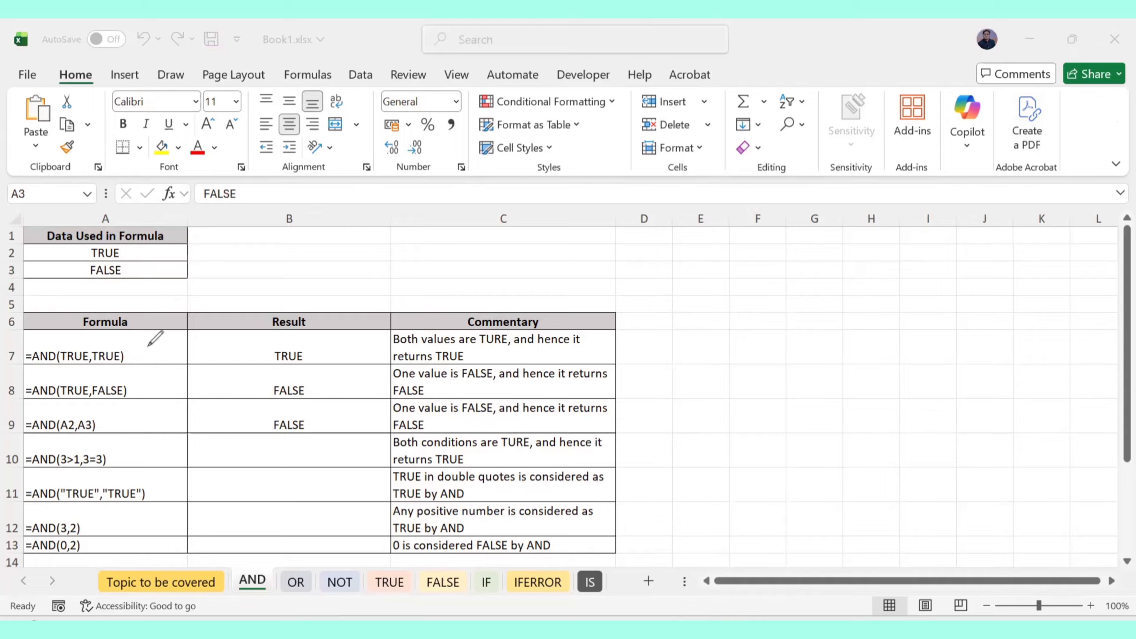
pyautogui.moveTo(148, 345)
pyautogui.mouseDown()
pyautogui.moveTo(252, 310)
pyautogui.moveTo(299, 273)
pyautogui.moveTo(365, 266)
pyautogui.moveTo(358, 296)
pyautogui.mouseUp()
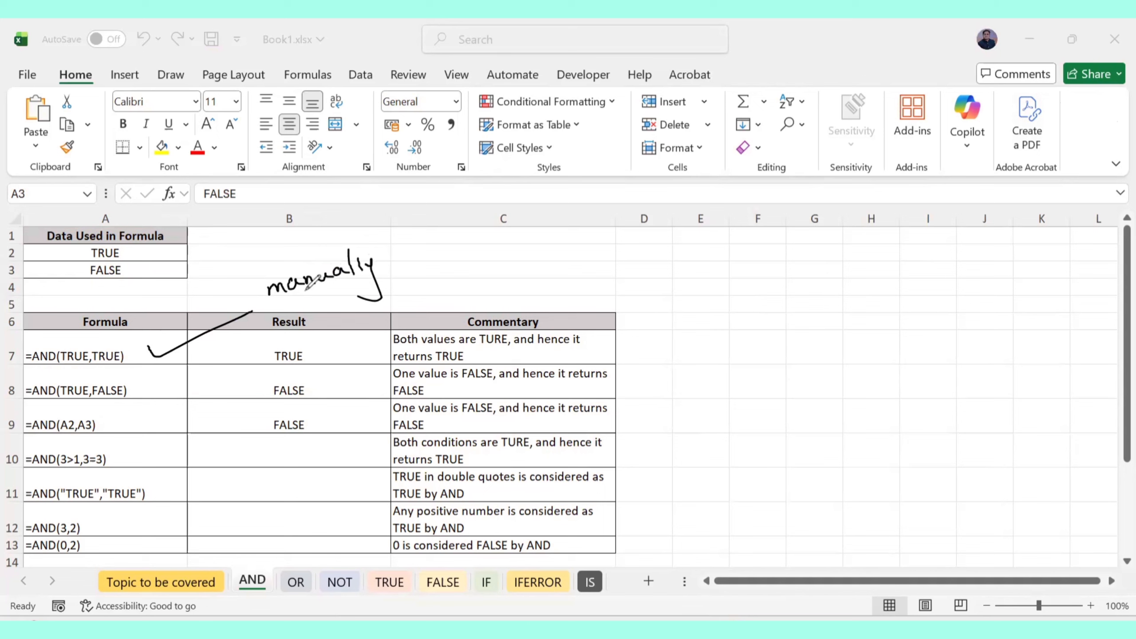
pyautogui.moveTo(268, 296); pyautogui.dragTo(393, 269)
pyautogui.moveTo(153, 381); pyautogui.dragTo(287, 322)
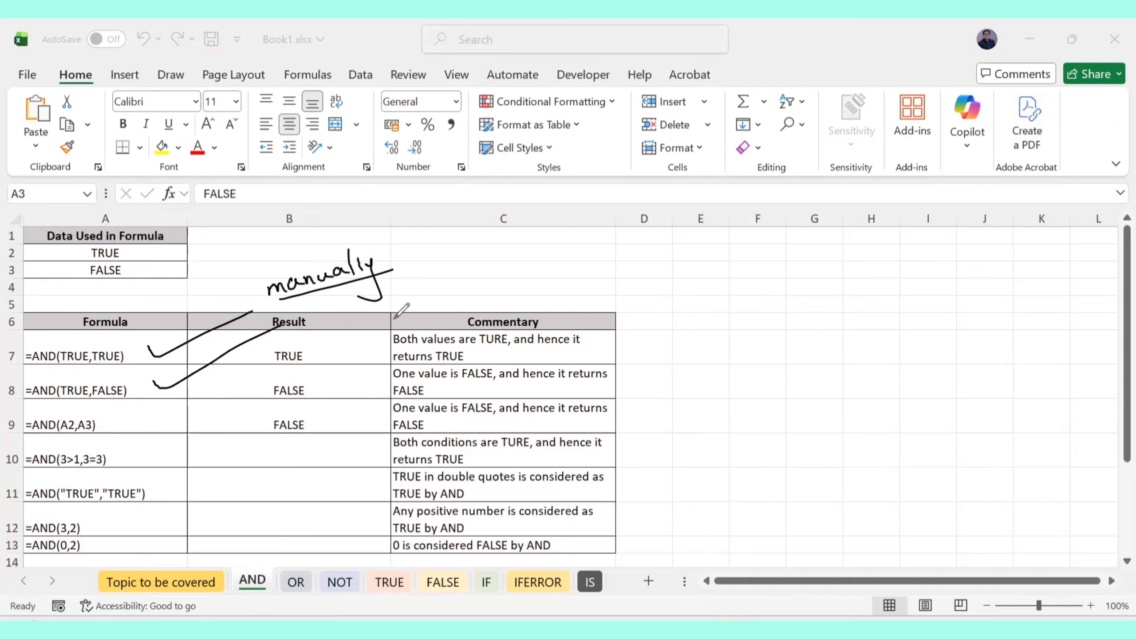
pyautogui.moveTo(111, 418); pyautogui.dragTo(188, 404)
pyautogui.moveTo(450, 269)
pyautogui.mouseDown()
pyautogui.moveTo(447, 278)
pyautogui.moveTo(465, 262)
pyautogui.moveTo(501, 269)
pyautogui.moveTo(555, 254)
pyautogui.moveTo(559, 264)
pyautogui.mouseUp()
pyautogui.moveTo(123, 453)
pyautogui.mouseDown()
pyautogui.moveTo(129, 463)
pyautogui.moveTo(182, 447)
pyautogui.mouseUp()
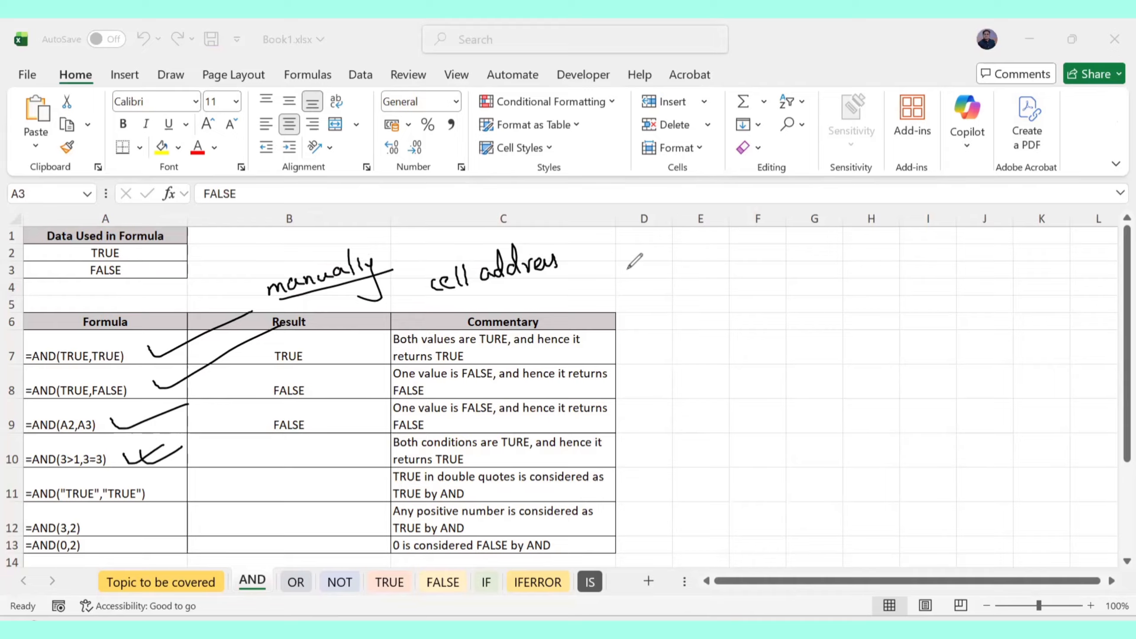
pyautogui.moveTo(628, 262)
pyautogui.mouseDown()
pyautogui.moveTo(632, 276)
pyautogui.moveTo(656, 265)
pyautogui.moveTo(679, 278)
pyautogui.moveTo(723, 262)
pyautogui.moveTo(613, 264)
pyautogui.moveTo(760, 287)
pyautogui.moveTo(754, 245)
pyautogui.mouseUp()
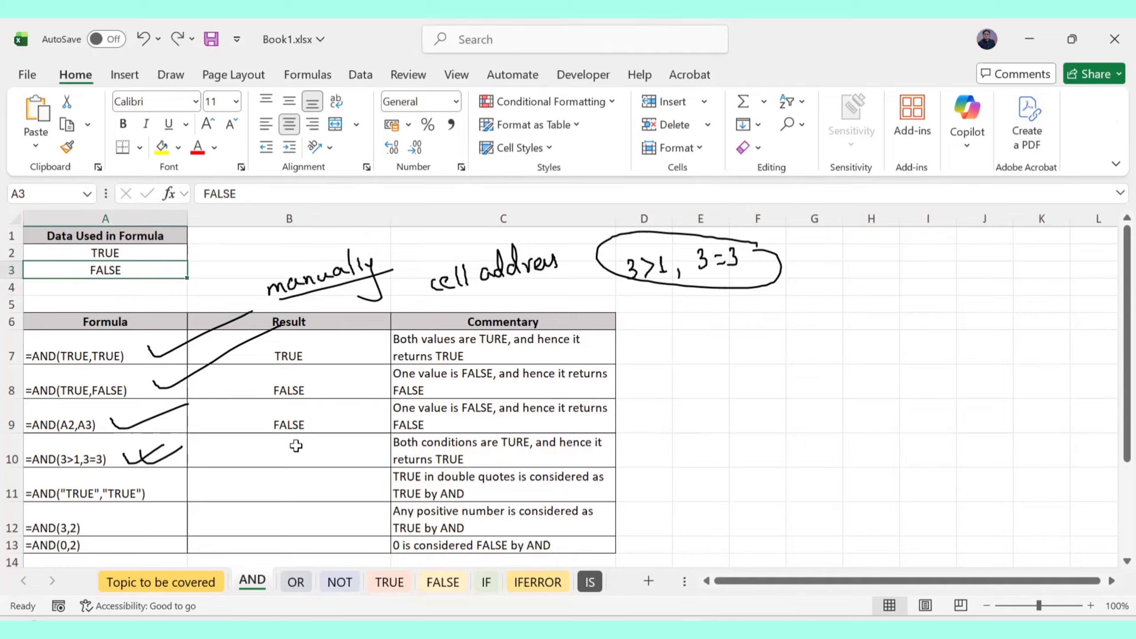
pyautogui.click(307, 437)
# Type =AND(3>1,3=3) in B10, remove the temporary ink marks, and commit it as TRUE
pyautogui.write('=A')
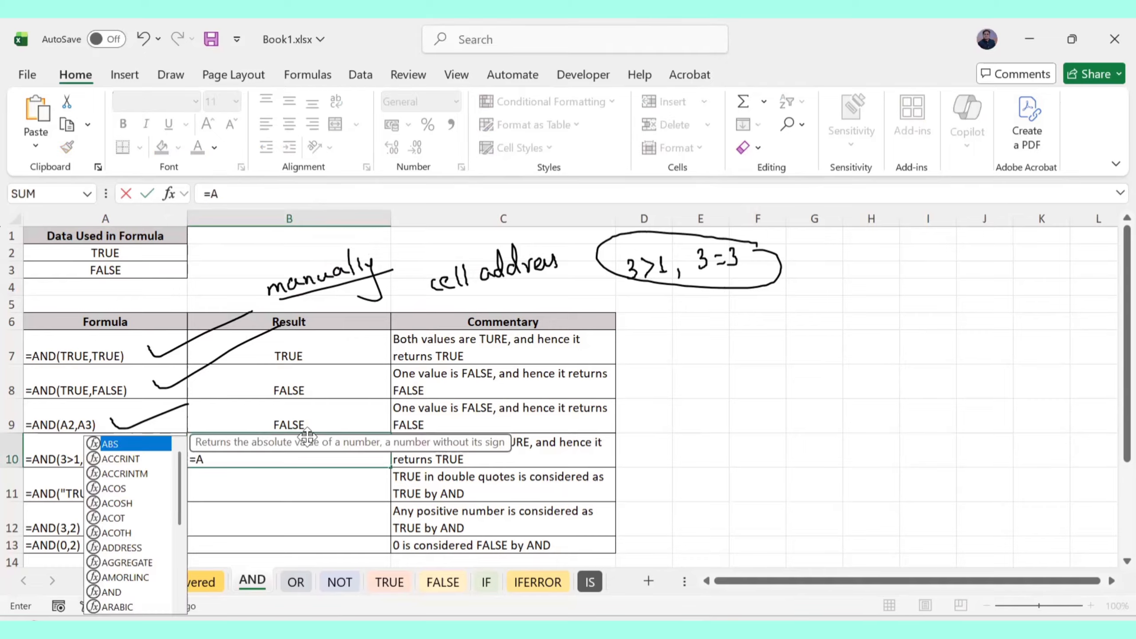
pyautogui.write('ND(')
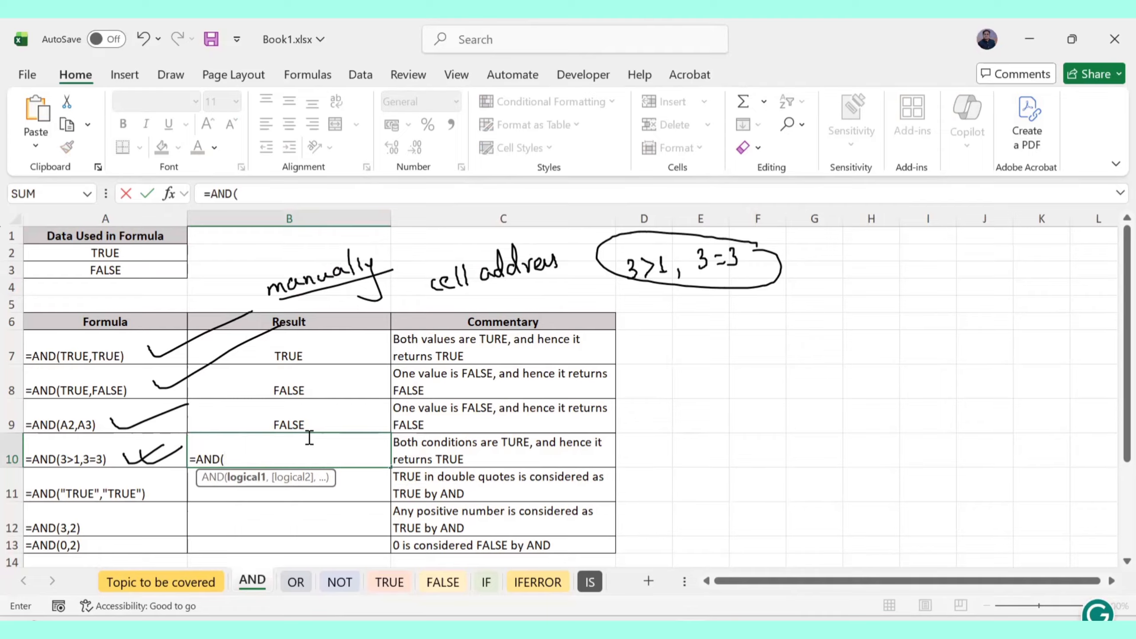
pyautogui.write('3>1,3=')
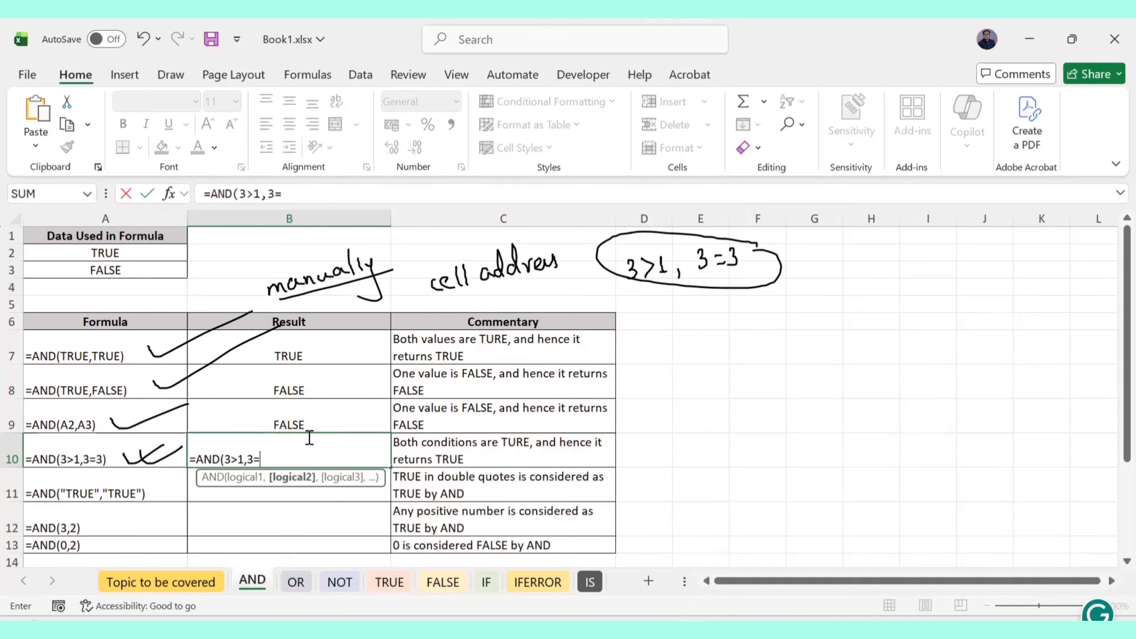
pyautogui.write('3)')
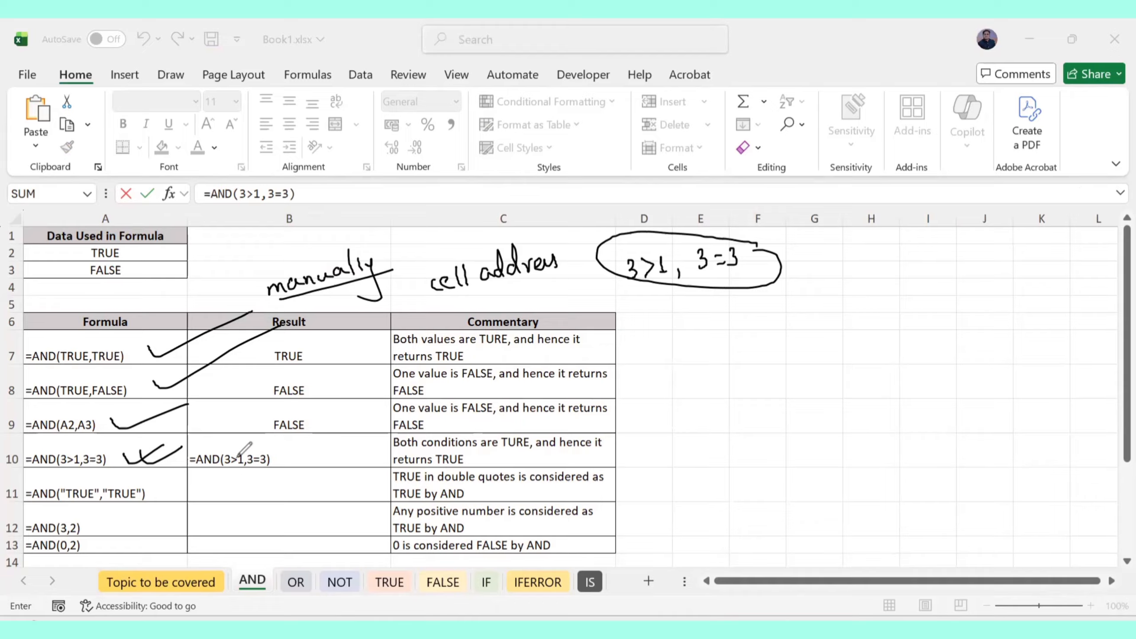
pyautogui.moveTo(235, 449)
pyautogui.mouseDown()
pyautogui.moveTo(288, 441)
pyautogui.moveTo(284, 475)
pyautogui.moveTo(308, 468)
pyautogui.moveTo(302, 487)
pyautogui.moveTo(320, 476)
pyautogui.mouseUp()
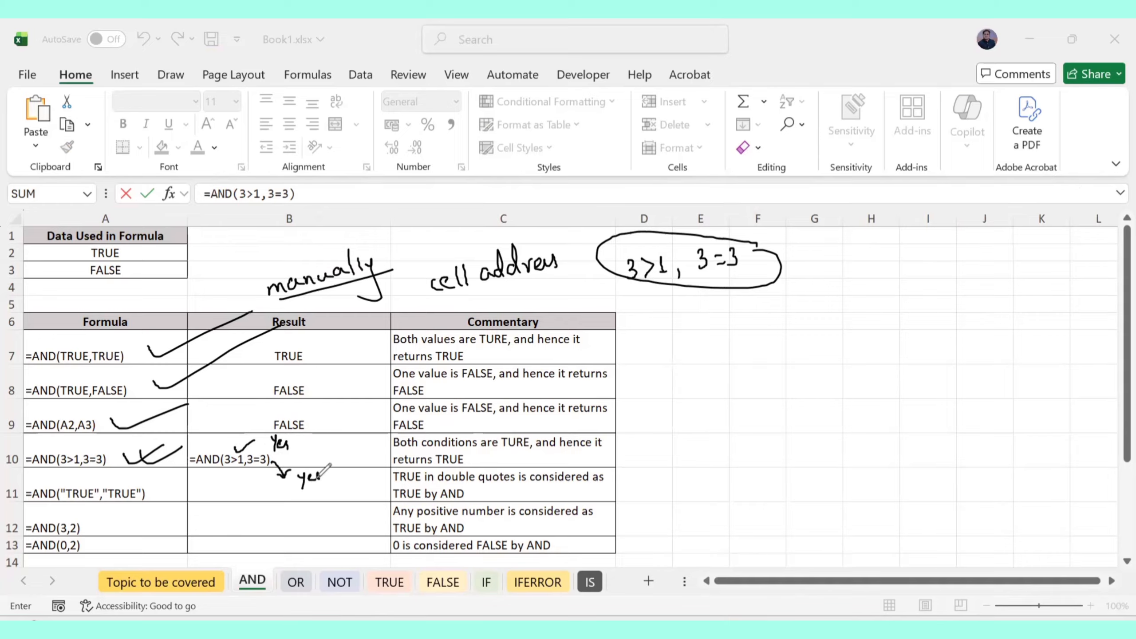
pyautogui.moveTo(264, 441)
pyautogui.mouseDown()
pyautogui.moveTo(209, 454)
pyautogui.moveTo(266, 477)
pyautogui.moveTo(274, 454)
pyautogui.moveTo(331, 461)
pyautogui.moveTo(344, 447)
pyautogui.moveTo(357, 454)
pyautogui.moveTo(331, 468)
pyautogui.moveTo(370, 468)
pyautogui.mouseUp()
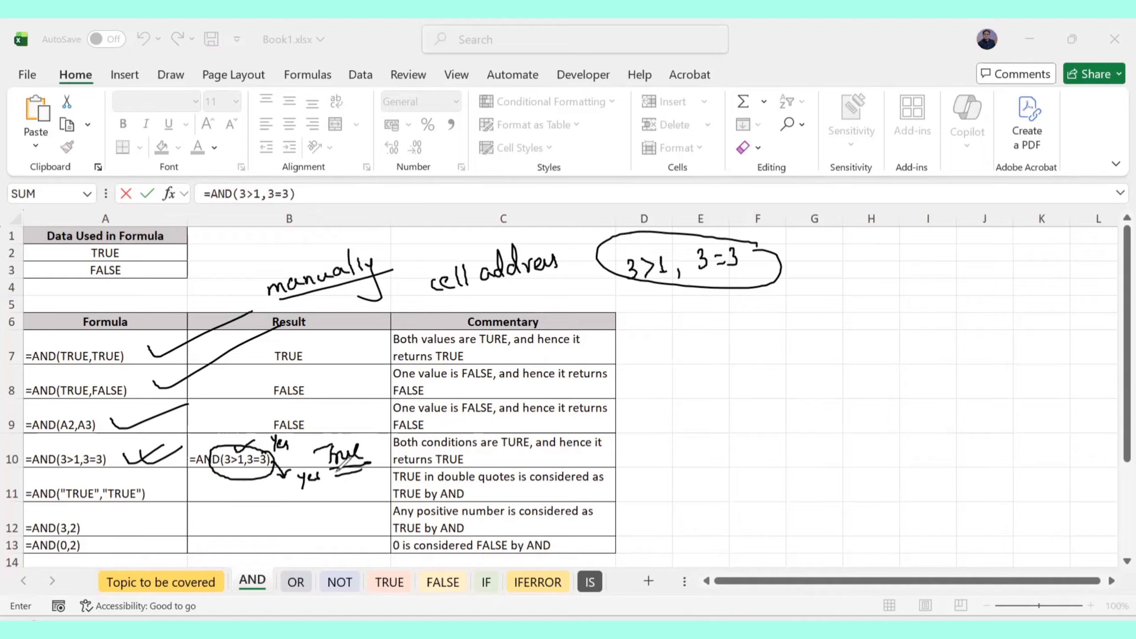
pyautogui.hotkey('ctrl', 'z')
pyautogui.hotkey('ctrl', 'z')
pyautogui.hotkey('ctrl', 'z')
pyautogui.hotkey('ctrl', 'z')
pyautogui.hotkey('ctrl', 'z')
pyautogui.hotkey('ctrl', 'z')
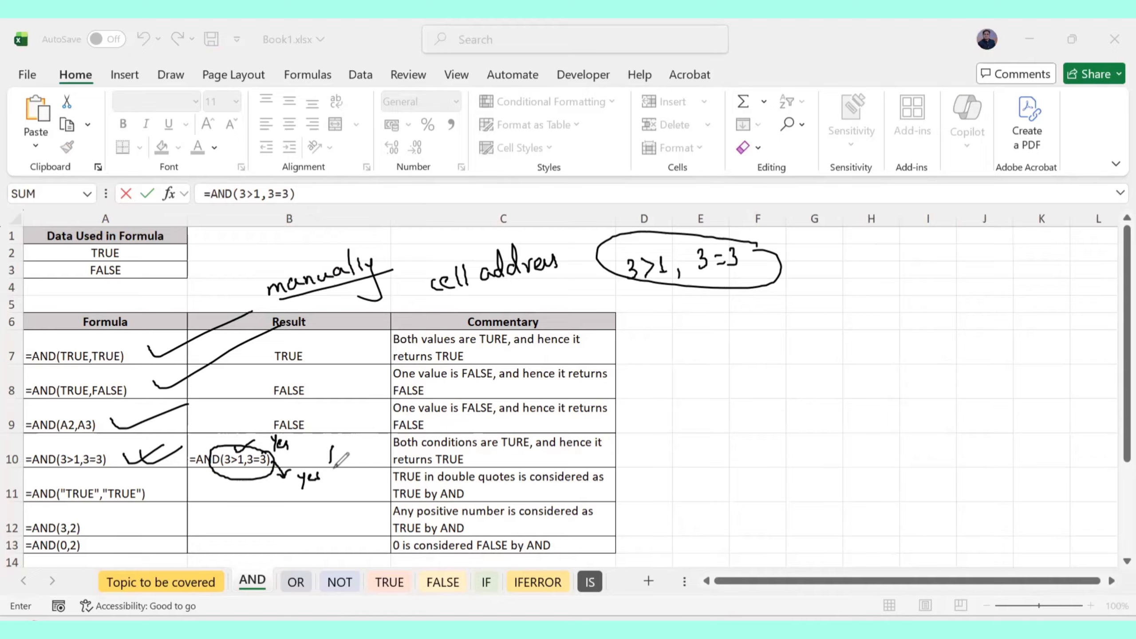
pyautogui.hotkey('ctrl', 'z')
pyautogui.hotkey('ctrl', 'z')
pyautogui.hotkey('ctrl', 'z')
pyautogui.hotkey('ctrl', 'z')
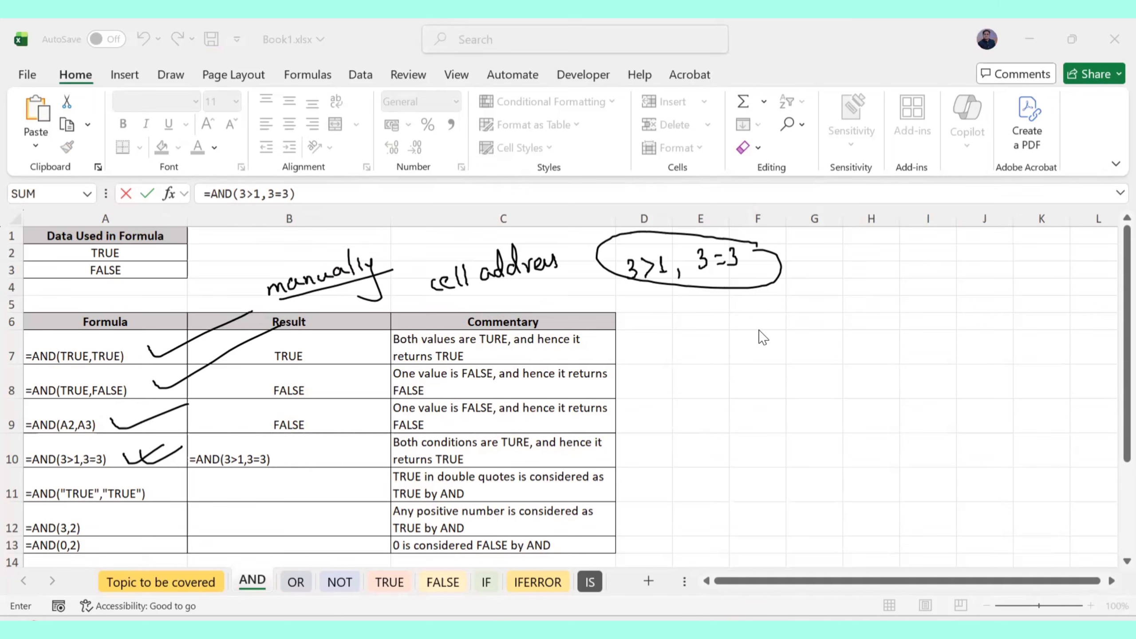
pyautogui.click(274, 449)
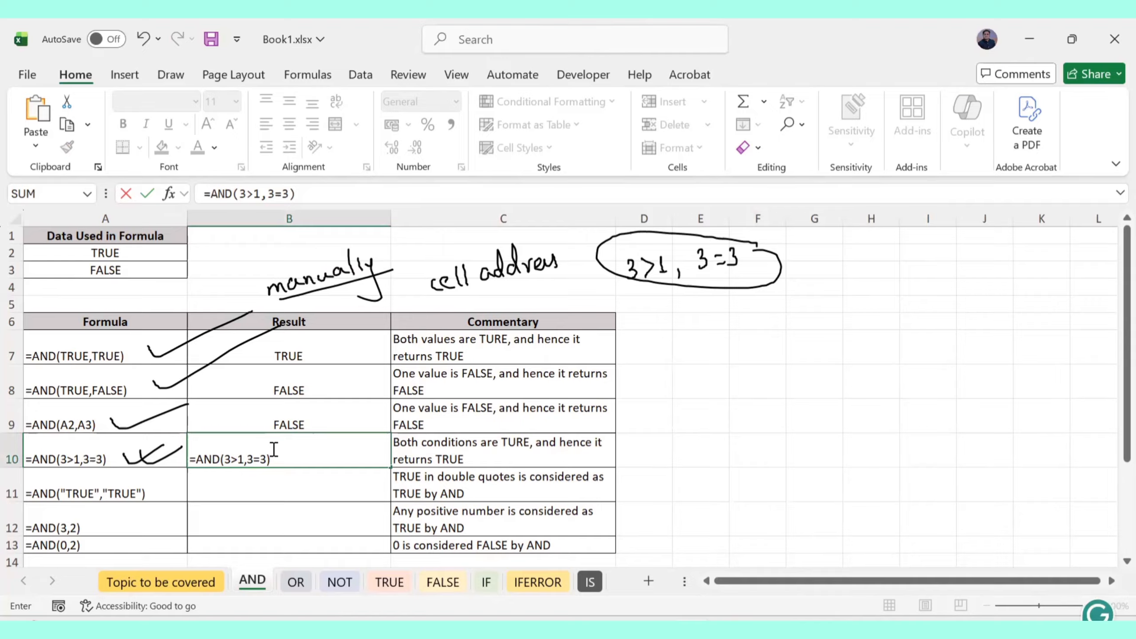
pyautogui.press('Return')
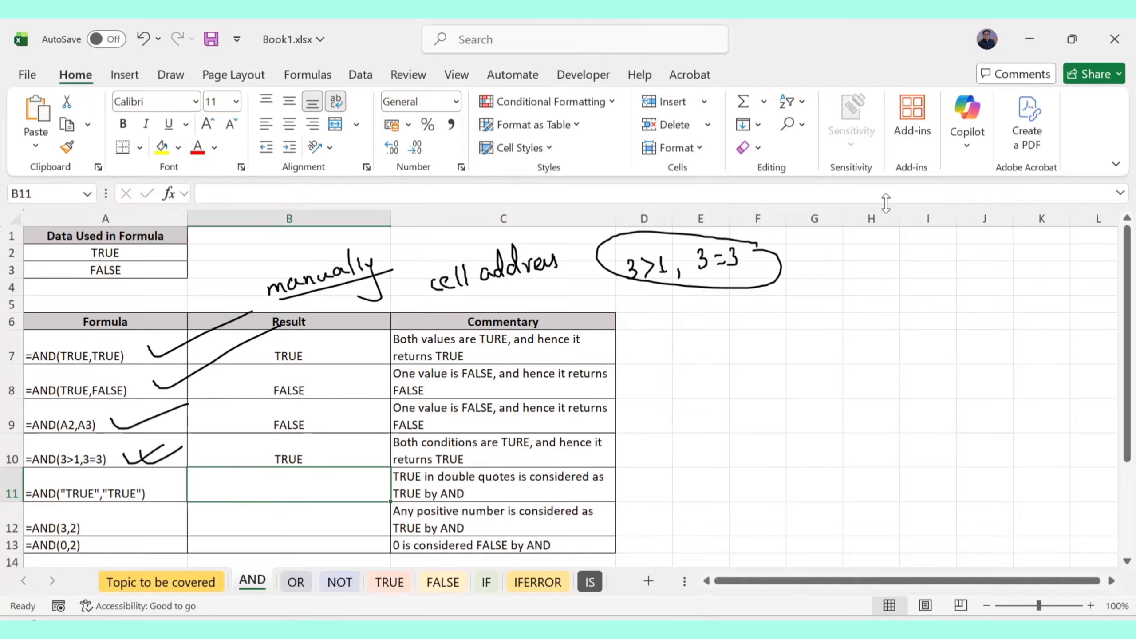
# Tick the TRUE arguments in rows 7–8 and ink a circled TRUE arrowed to 'argument'
pyautogui.click(15, 231)
pyautogui.moveTo(68, 344); pyautogui.dragTo(141, 338)
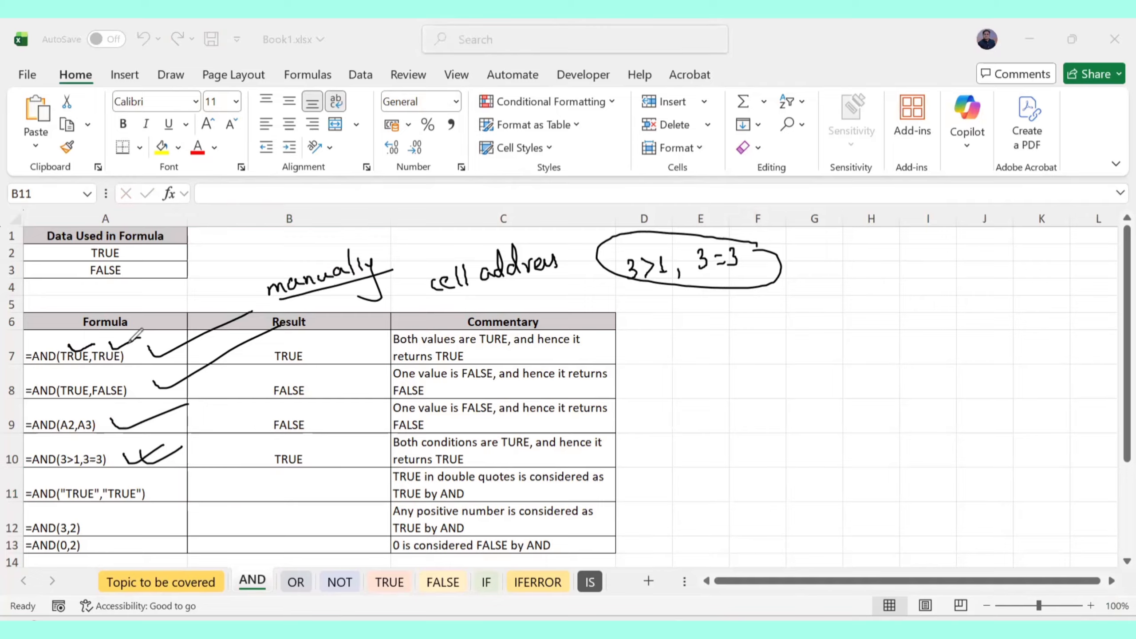
pyautogui.moveTo(70, 379); pyautogui.dragTo(133, 375)
pyautogui.moveTo(722, 321); pyautogui.dragTo(750, 316)
pyautogui.moveTo(737, 317)
pyautogui.mouseDown()
pyautogui.moveTo(738, 334)
pyautogui.moveTo(782, 313)
pyautogui.moveTo(812, 315)
pyautogui.moveTo(837, 280)
pyautogui.moveTo(841, 296)
pyautogui.mouseUp()
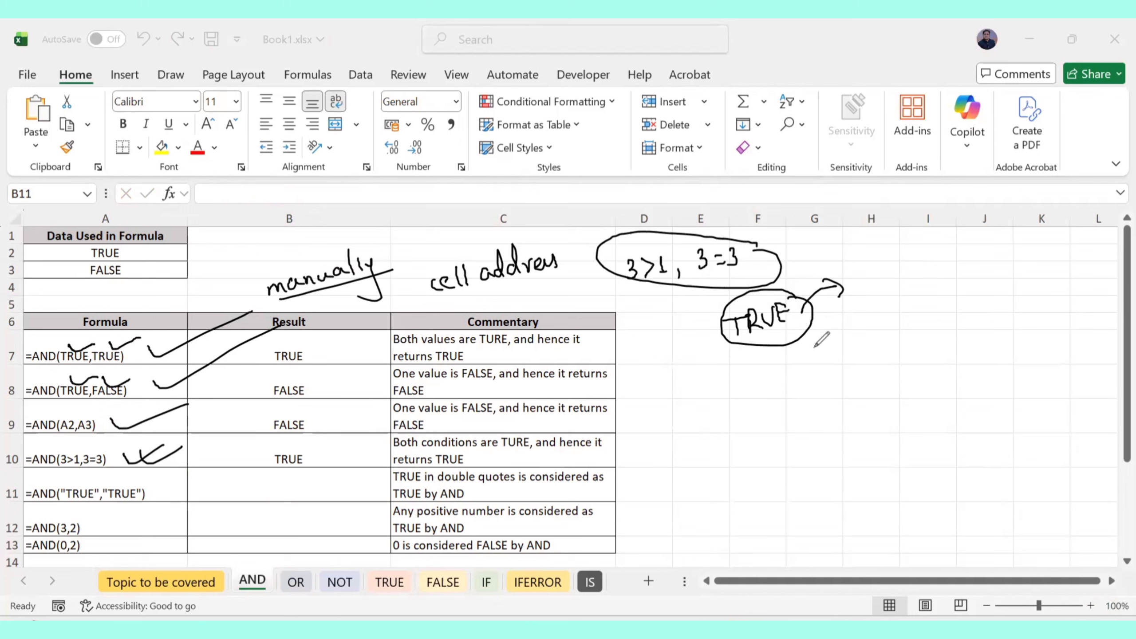
pyautogui.moveTo(825, 339)
pyautogui.mouseDown()
pyautogui.moveTo(828, 354)
pyautogui.moveTo(843, 339)
pyautogui.moveTo(844, 373)
pyautogui.moveTo(868, 340)
pyautogui.moveTo(927, 331)
pyautogui.moveTo(895, 303)
pyautogui.moveTo(938, 332)
pyautogui.moveTo(935, 316)
pyautogui.mouseUp()
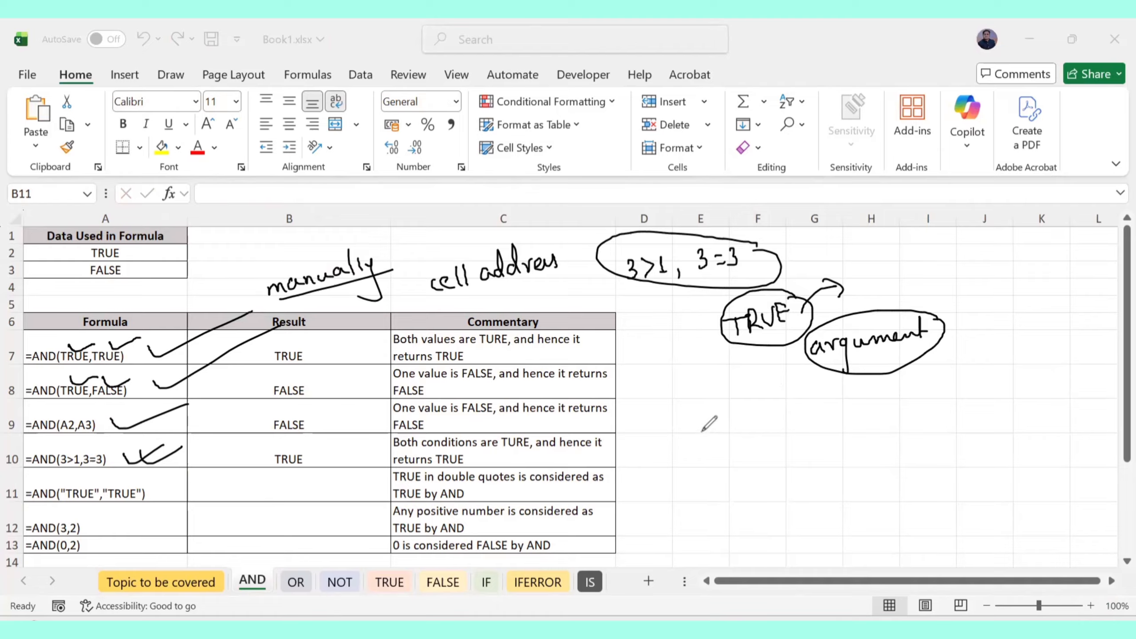
# Handwrite the note 'note:- "TRUE"' below the argument label
pyautogui.moveTo(702, 434)
pyautogui.mouseDown()
pyautogui.moveTo(732, 432)
pyautogui.moveTo(760, 405)
pyautogui.moveTo(776, 414)
pyautogui.moveTo(809, 403)
pyautogui.mouseUp()
pyautogui.moveTo(889, 396); pyautogui.dragTo(890, 400)
pyautogui.moveTo(894, 396); pyautogui.dragTo(896, 401)
pyautogui.moveTo(823, 405)
pyautogui.mouseDown()
pyautogui.moveTo(841, 402)
pyautogui.moveTo(834, 420)
pyautogui.moveTo(869, 400)
pyautogui.moveTo(877, 419)
pyautogui.mouseUp()
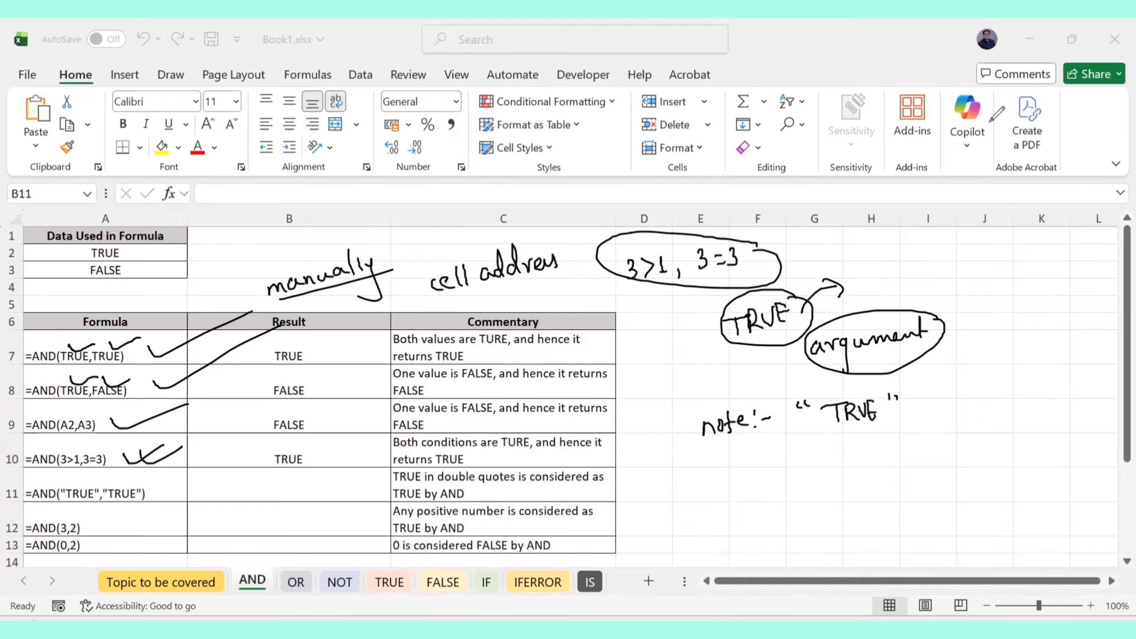
# Enter =AND("TRUE","FALSE") in B11, which returns FALSE
pyautogui.click(267, 476)
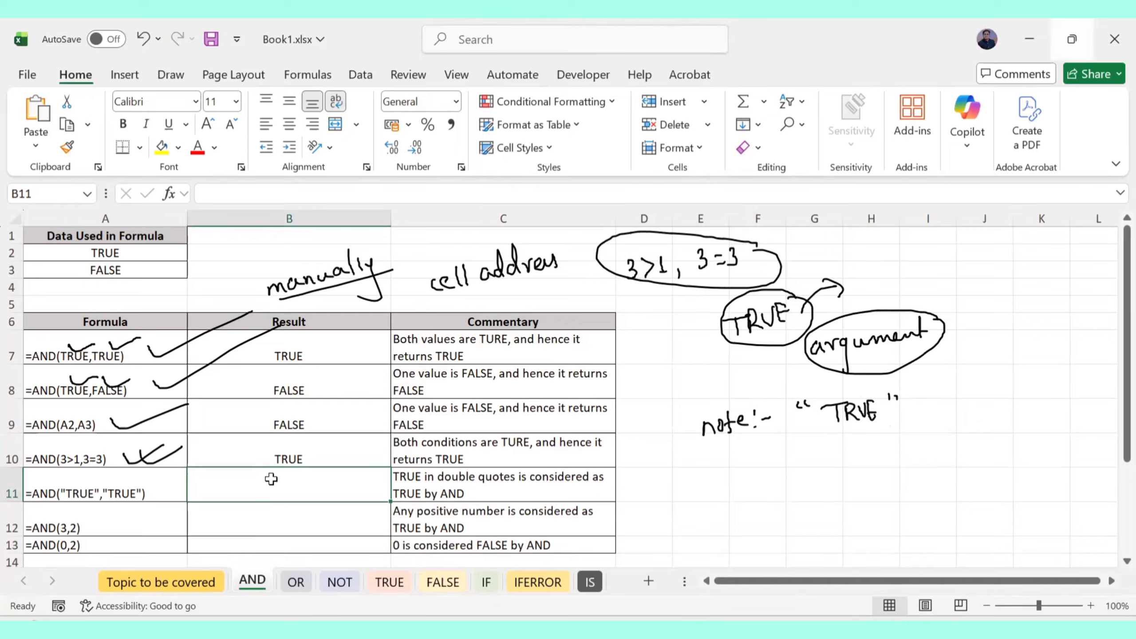
pyautogui.write('=')
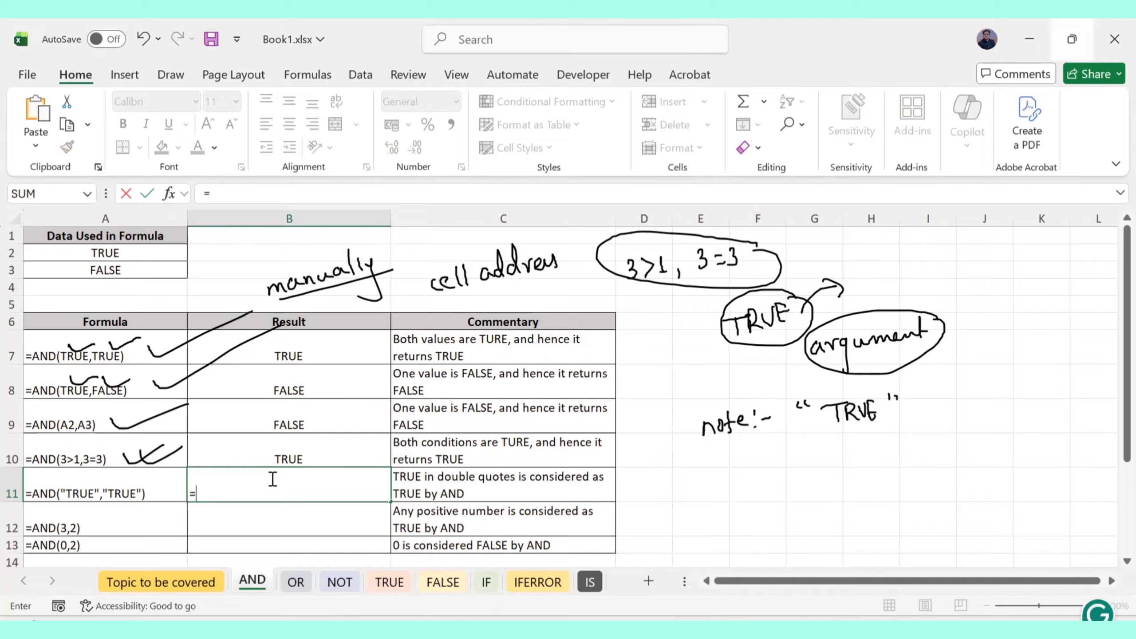
pyautogui.write('AND(')
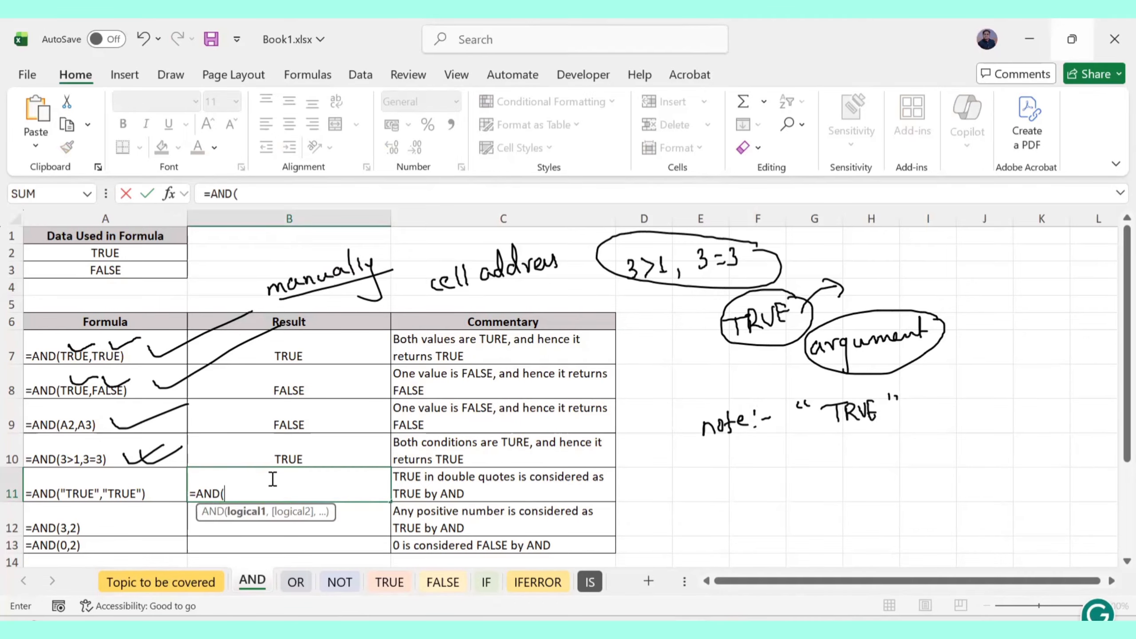
pyautogui.write('"TRUE",')
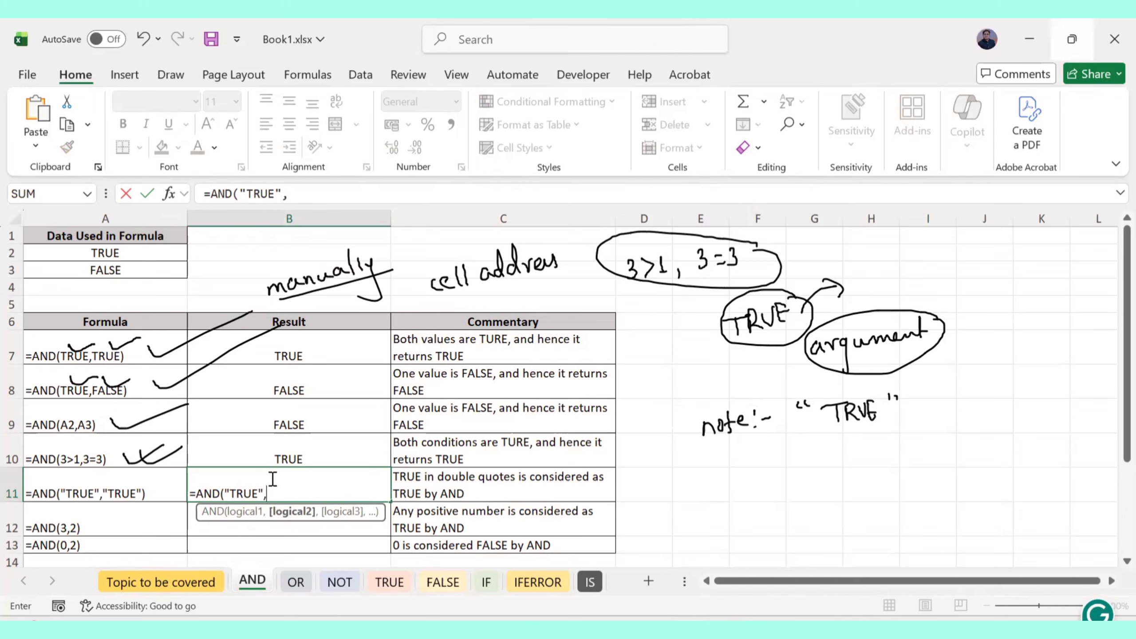
pyautogui.write('"FALSE")')
pyautogui.press('Return')
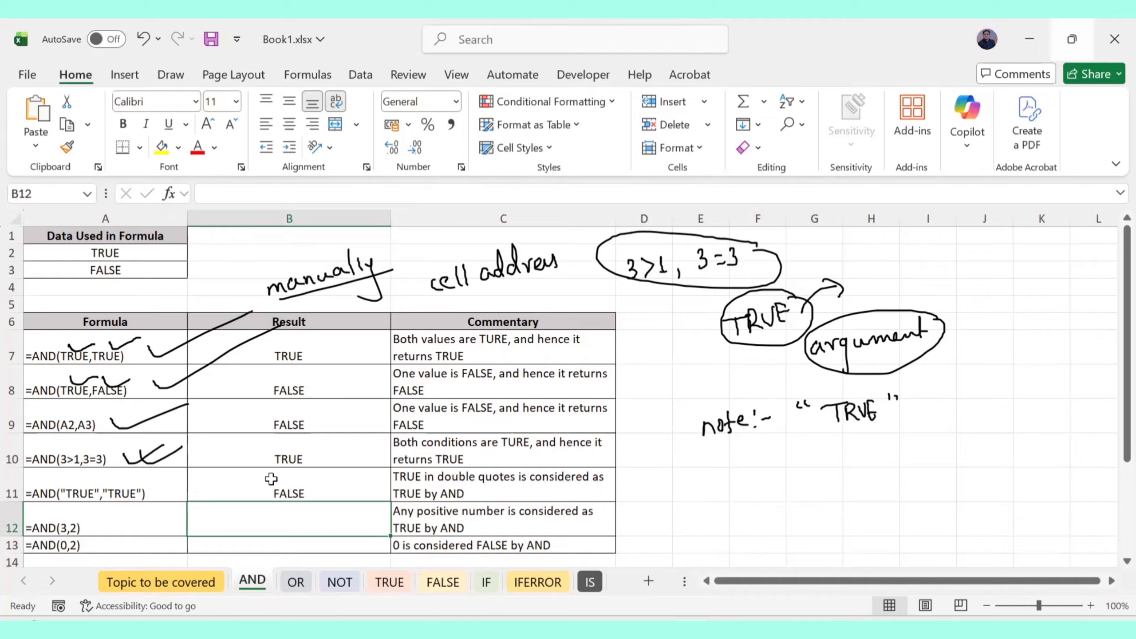
# Edit B11 to =AND("TRUE","TRUE") so it shows TRUE
pyautogui.doubleClick(321, 489)
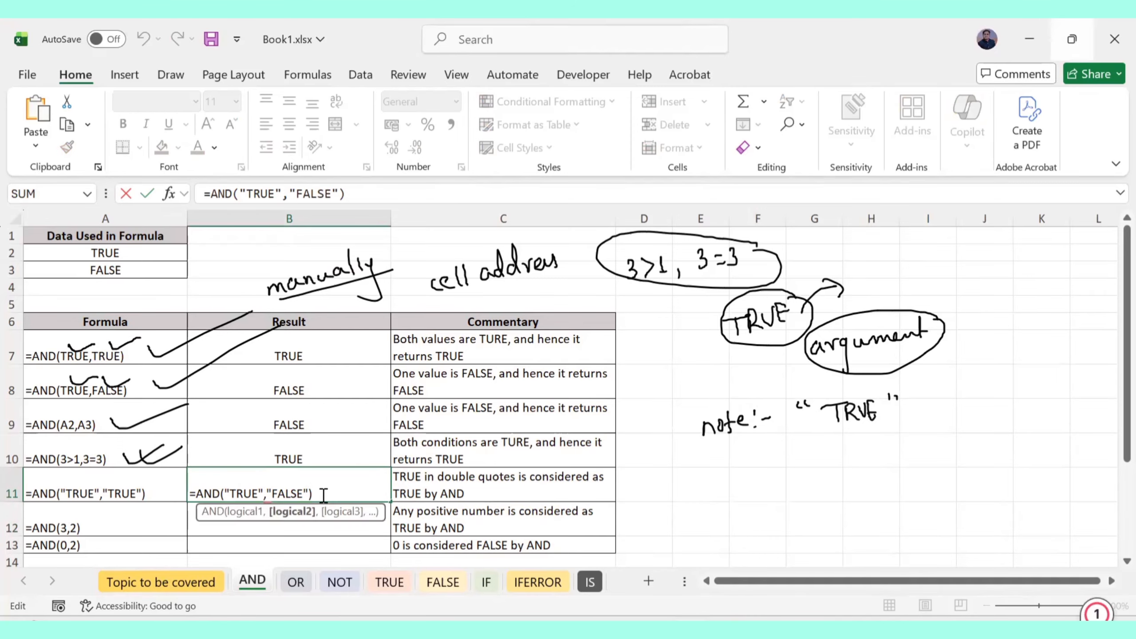
pyautogui.press('Left')
pyautogui.press('Left')
pyautogui.press('BackSpace')
pyautogui.press('BackSpace')
pyautogui.press('BackSpace')
pyautogui.press('BackSpace')
pyautogui.press('BackSpace')
pyautogui.write('T')
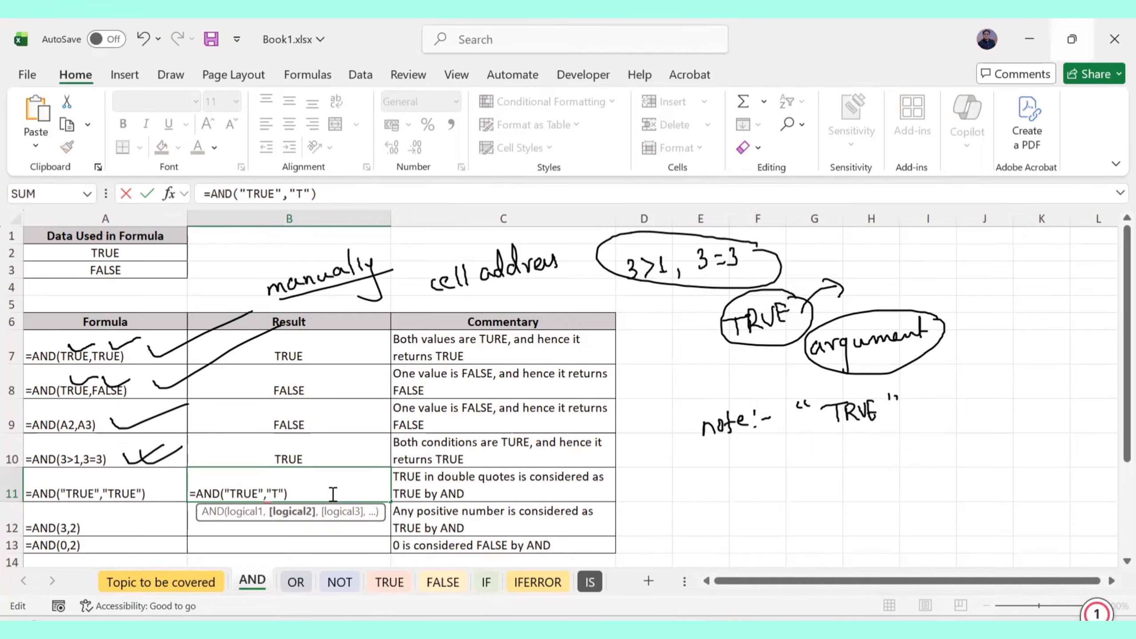
pyautogui.write('RUE')
pyautogui.press('Return')
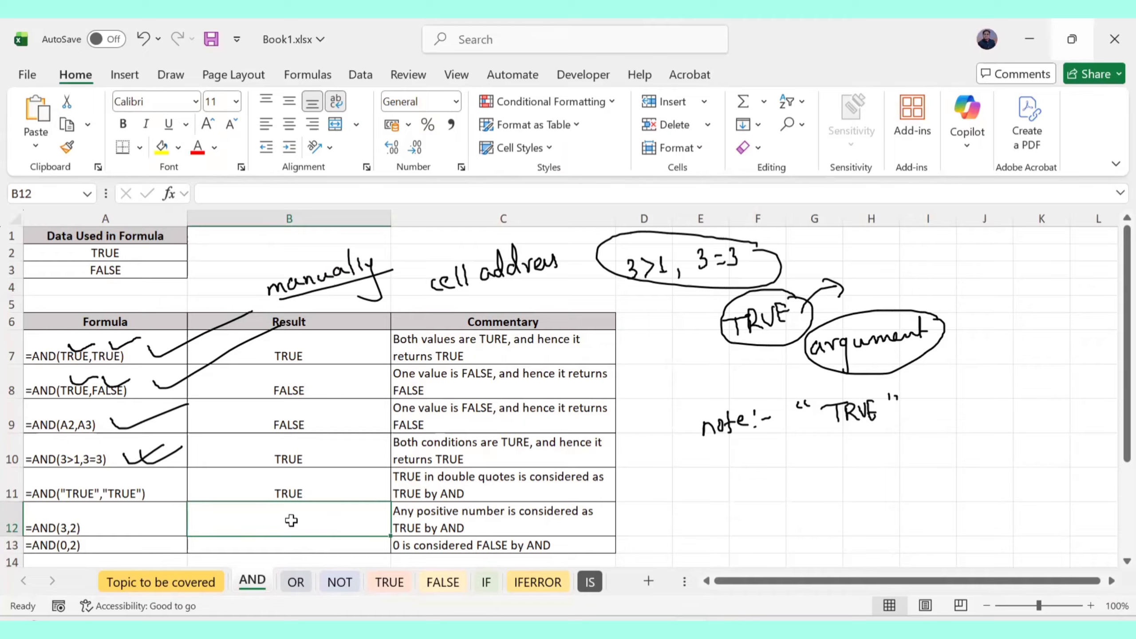
# Enter =AND(3,2) in B12, then test =AND(3,-2), which also returns TRUE
pyautogui.write('=')
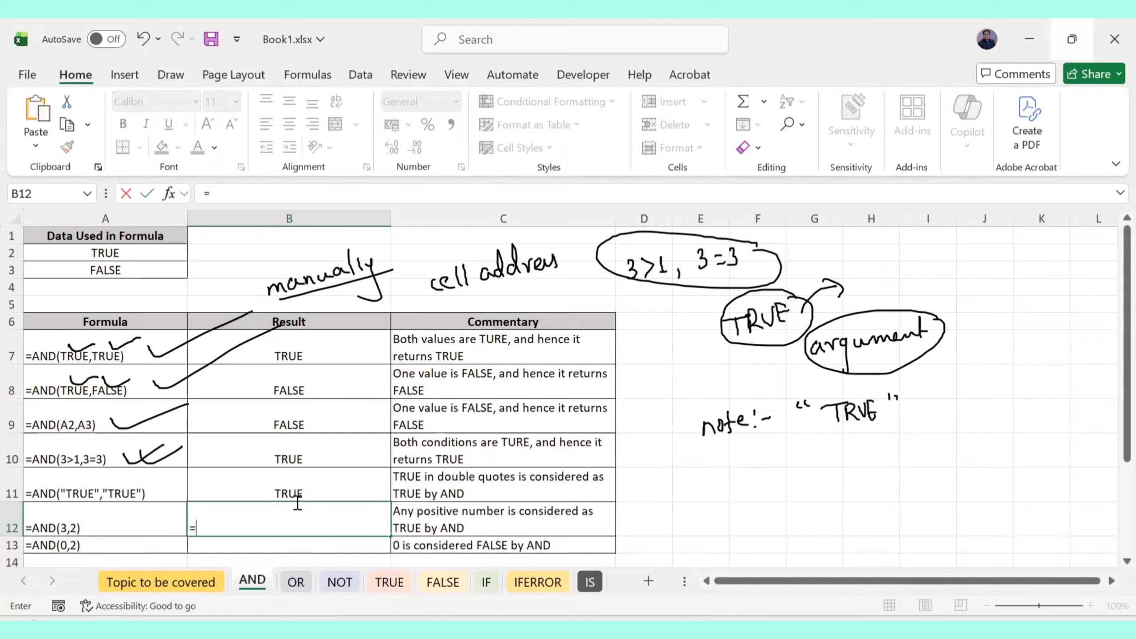
pyautogui.write('AND(')
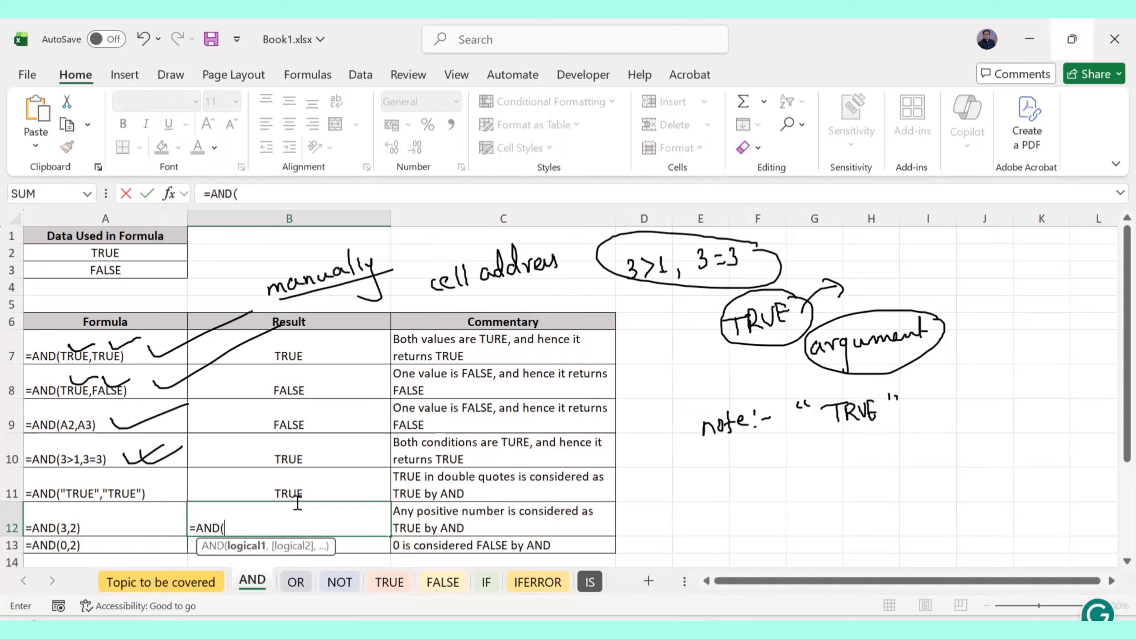
pyautogui.write('3,')
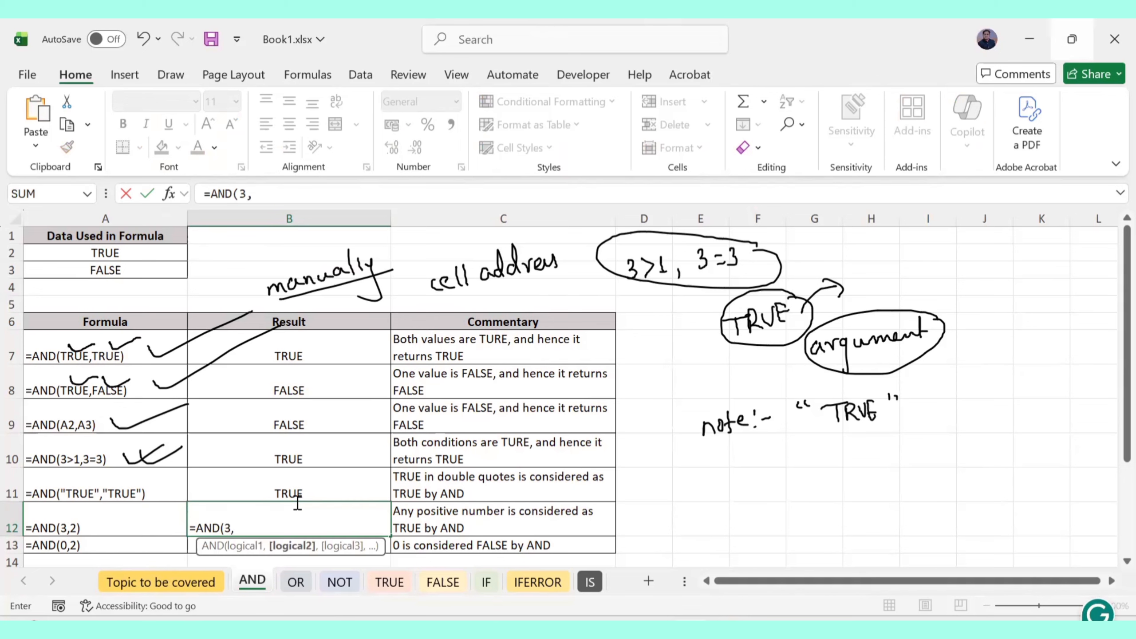
pyautogui.write('2)')
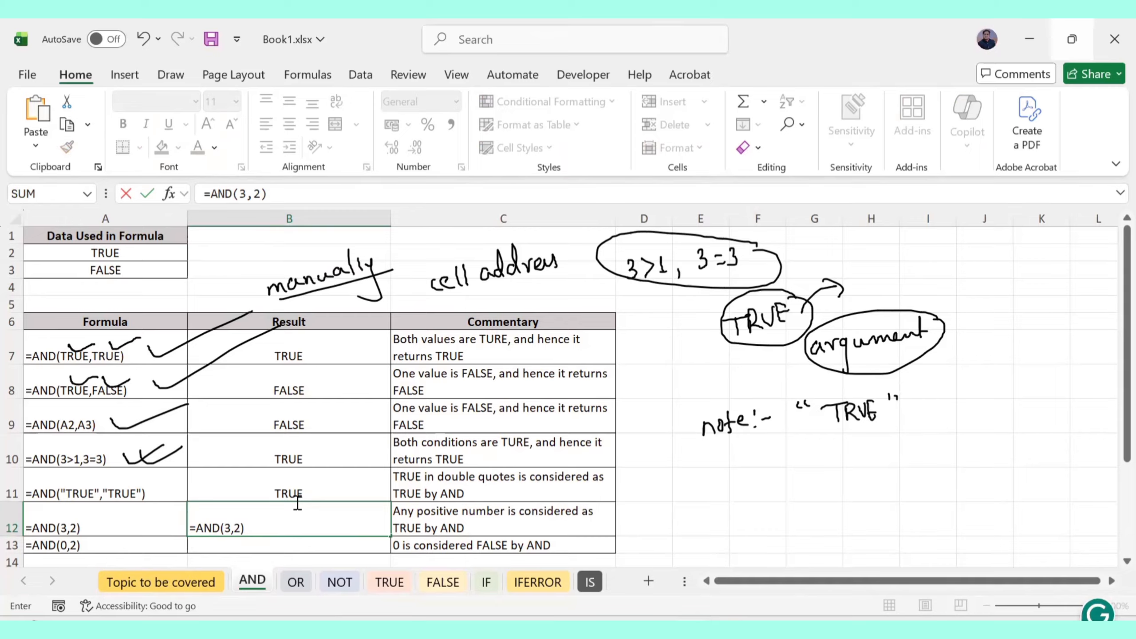
pyautogui.press('Return')
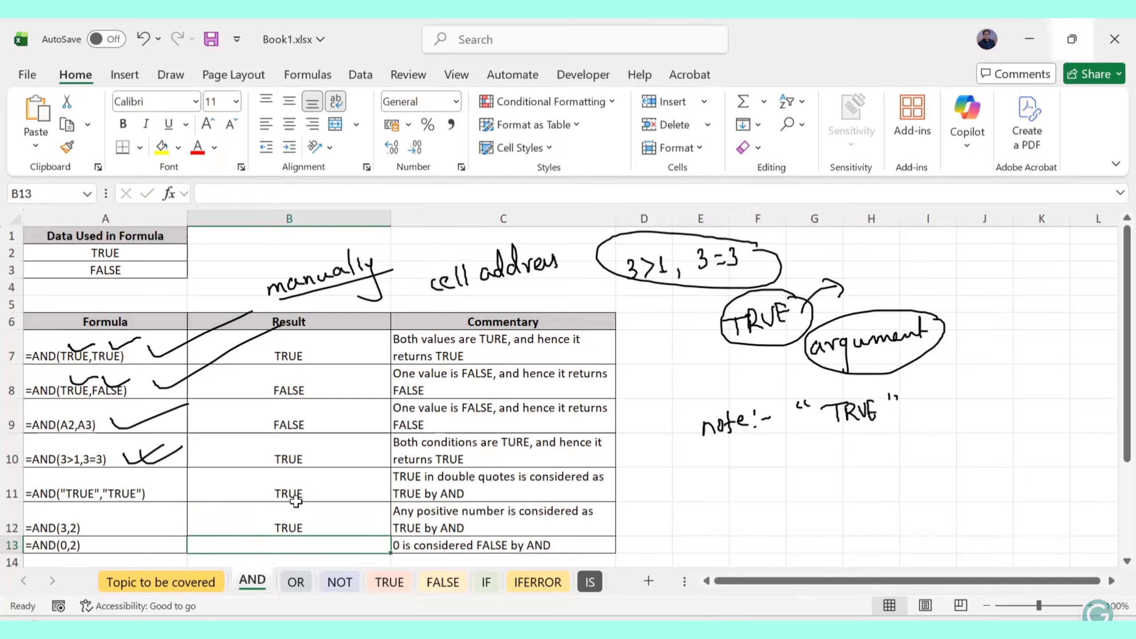
pyautogui.doubleClick(314, 521)
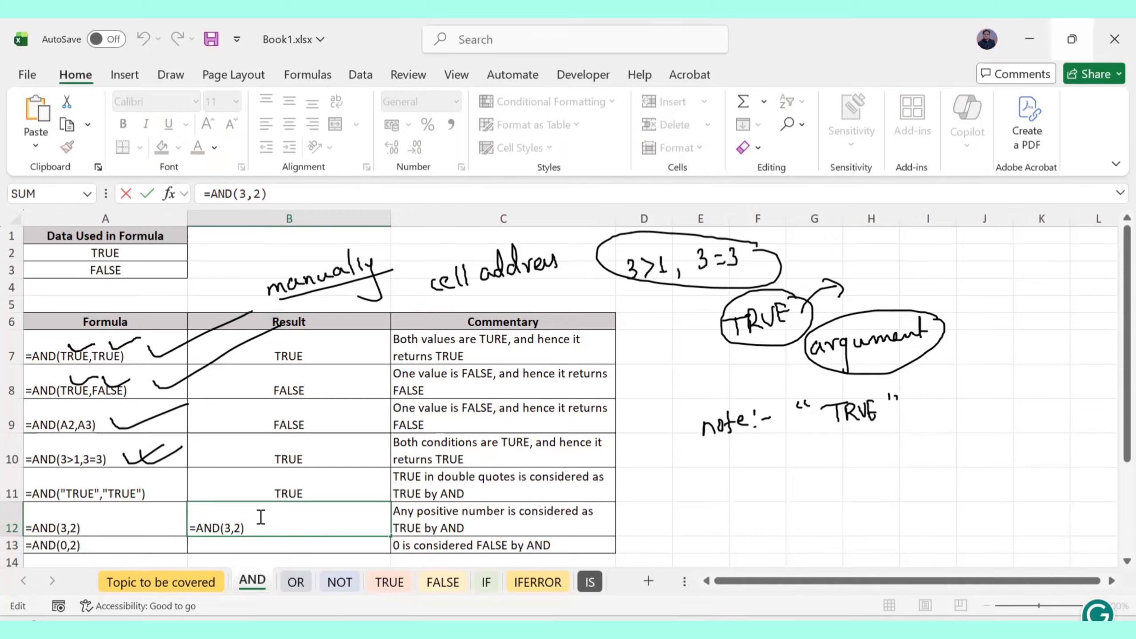
pyautogui.press('Left')
pyautogui.press('Left')
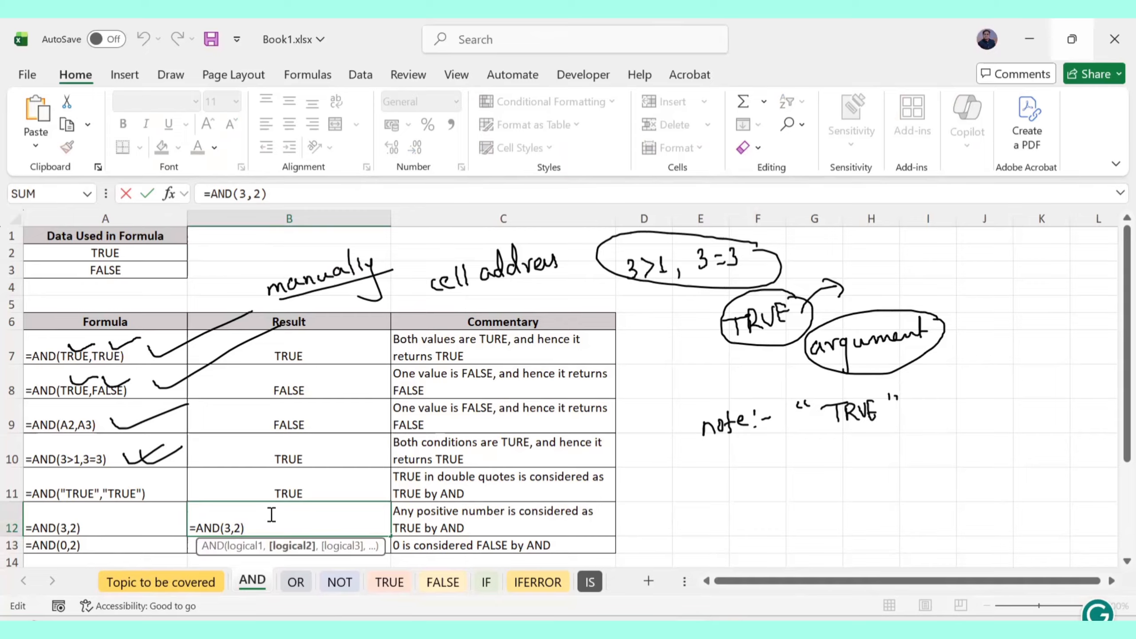
pyautogui.write('-')
pyautogui.press('Return')
# Remove the minus sign so B12 reads =AND(3,2) again
pyautogui.click(269, 514)
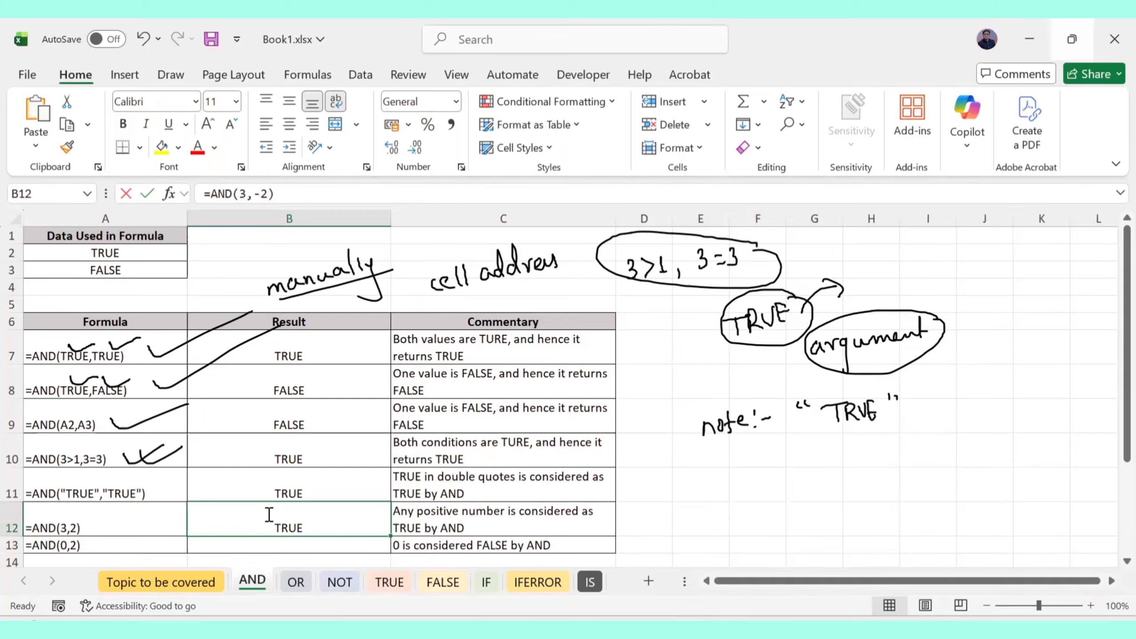
pyautogui.doubleClick(270, 515)
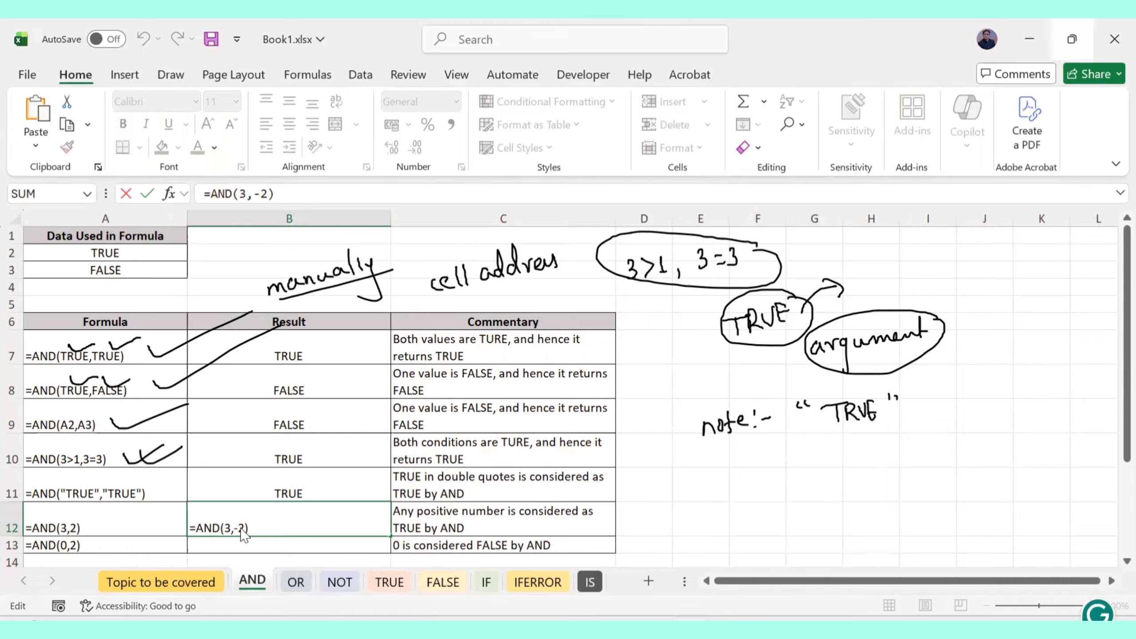
pyautogui.click(243, 531)
pyautogui.press('BackSpace')
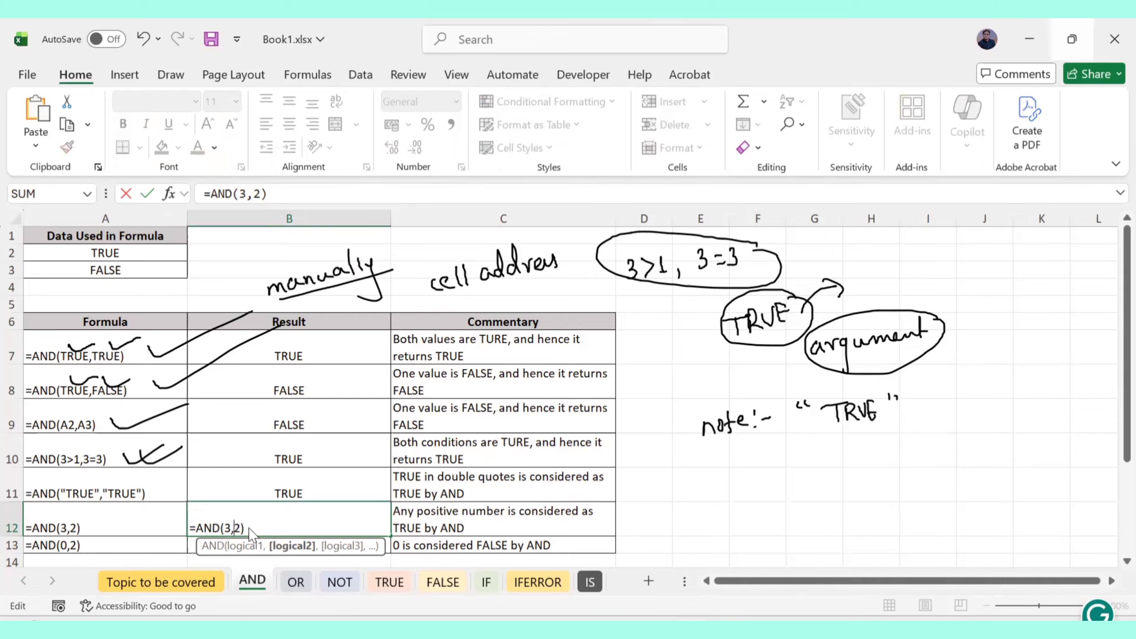
pyautogui.press('Return')
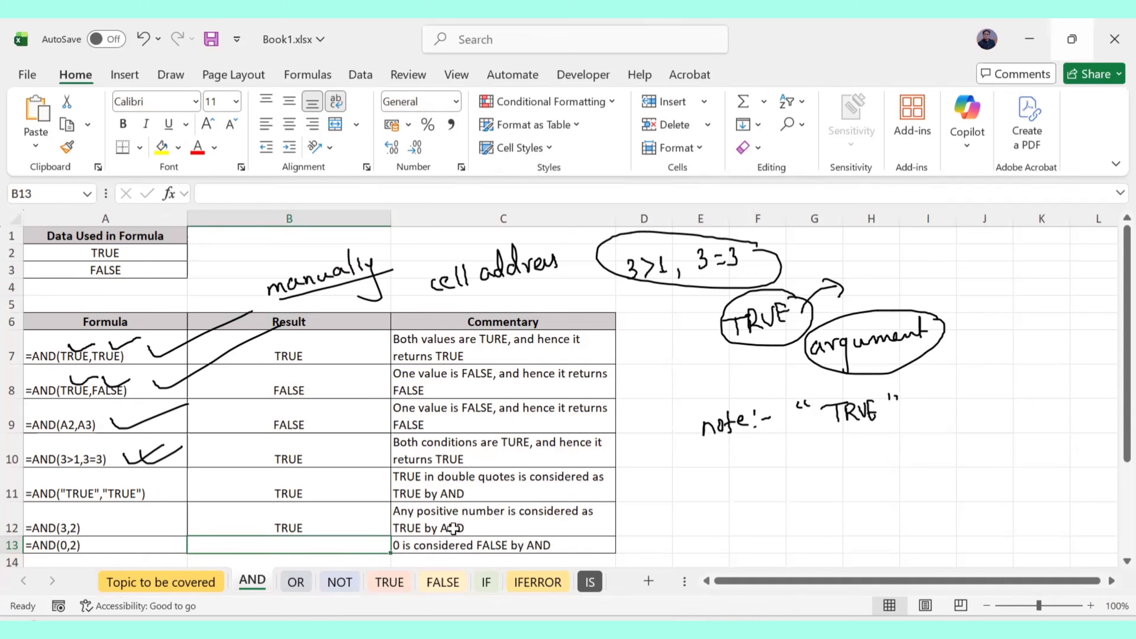
# Enter =AND(0,2) in B13, then change it to =AND(0.2,2) so it shows TRUE
pyautogui.write('=')
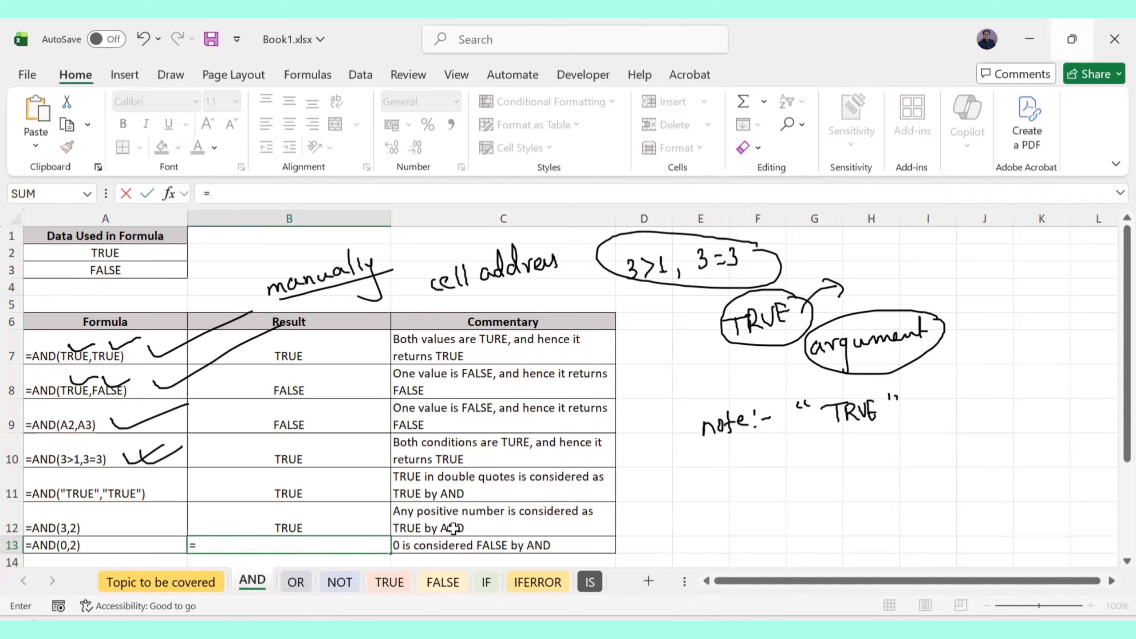
pyautogui.write('AND')
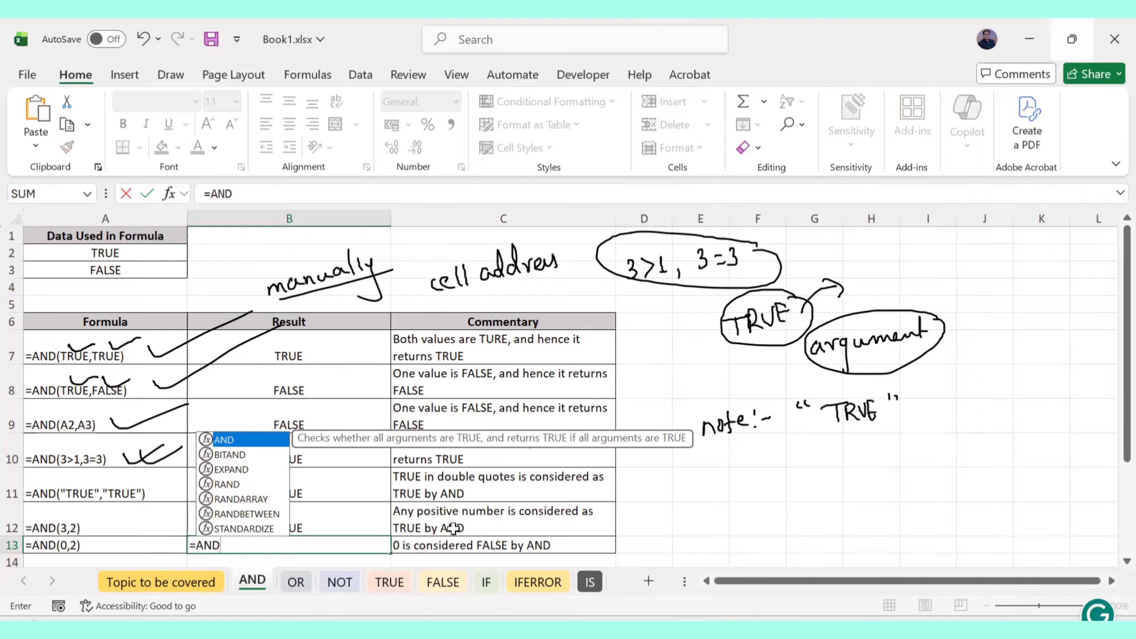
pyautogui.write('(')
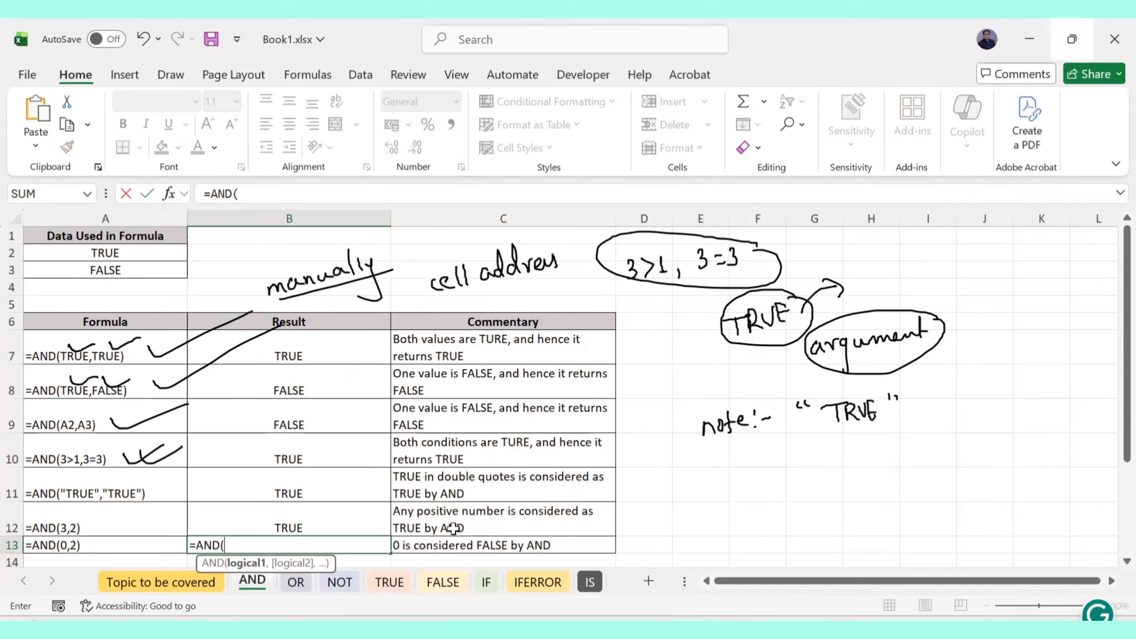
pyautogui.write('0,2')
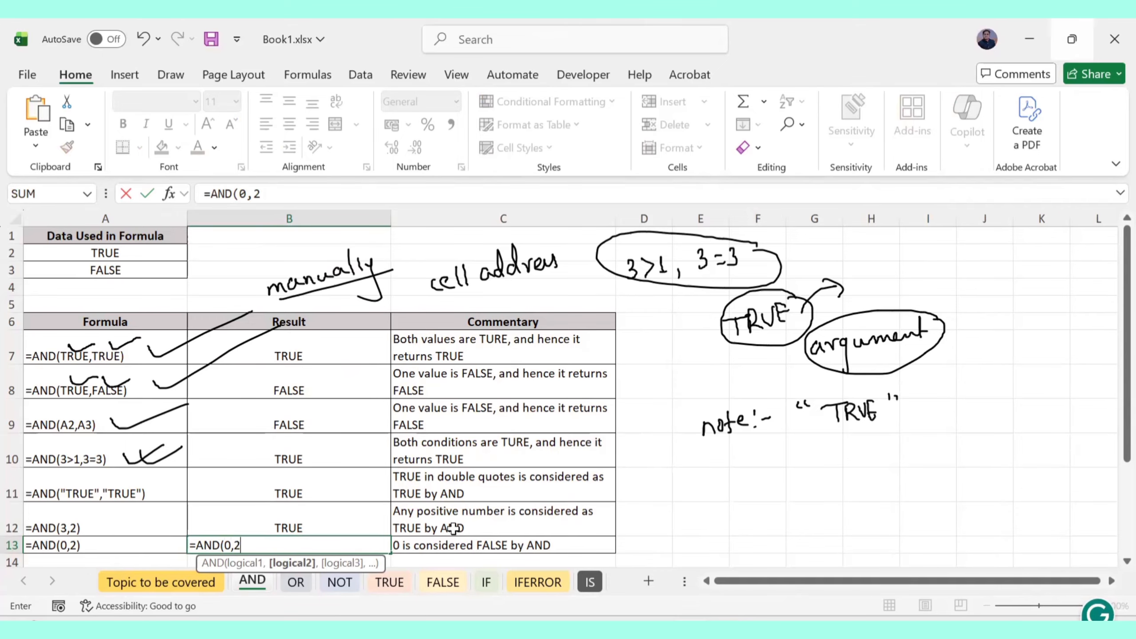
pyautogui.write(')')
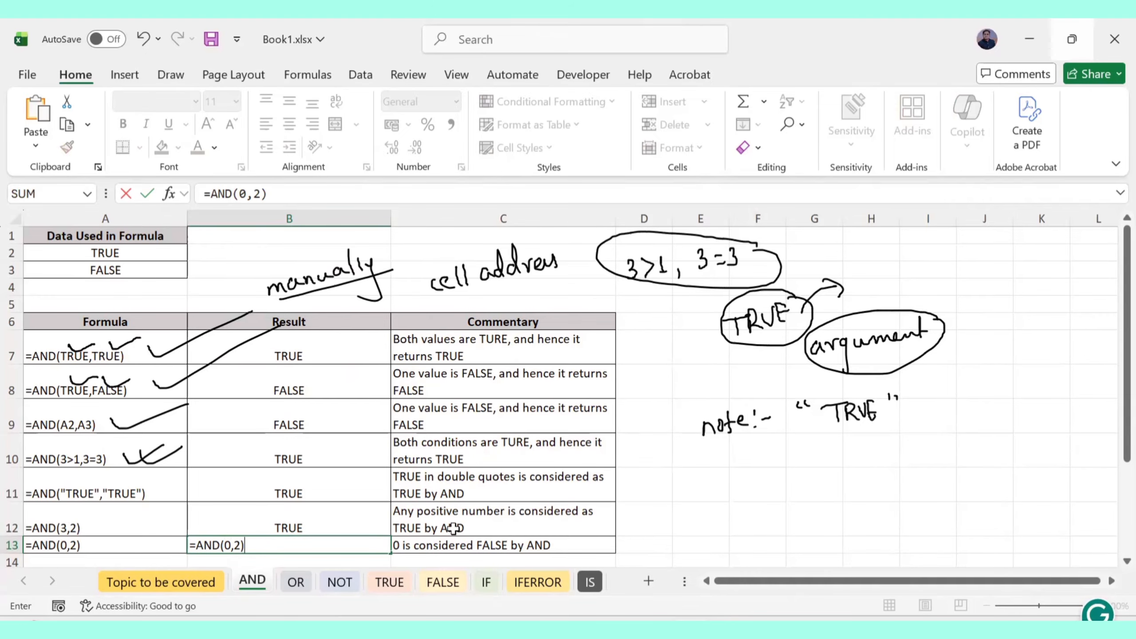
pyautogui.press('Return')
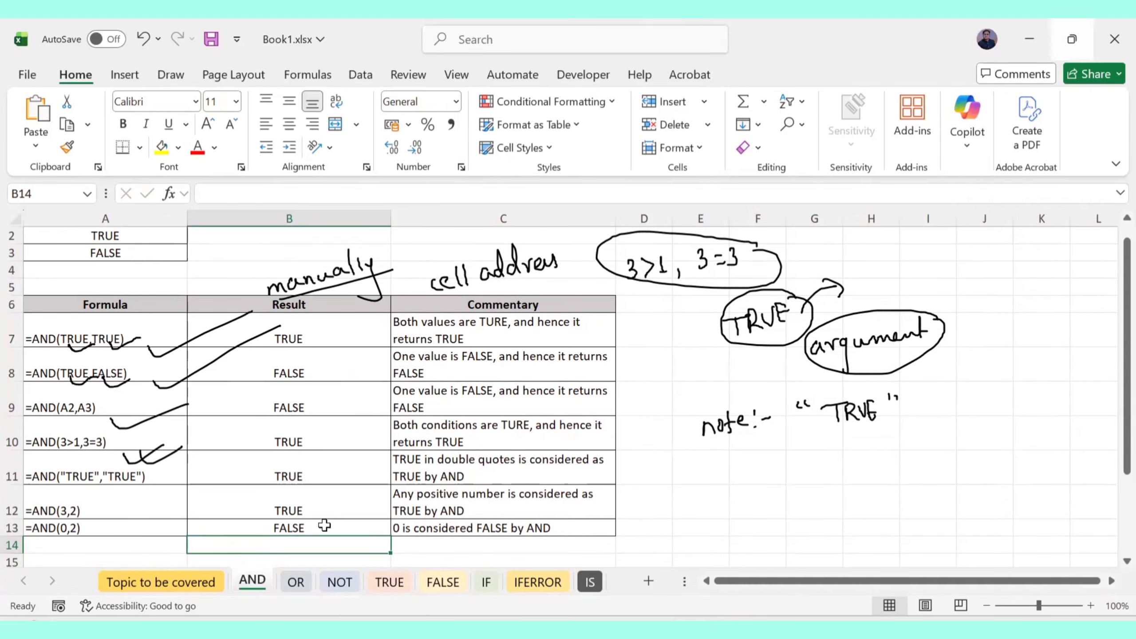
pyautogui.doubleClick(303, 527)
pyautogui.press('Left')
pyautogui.press('Left')
pyautogui.press('Left')
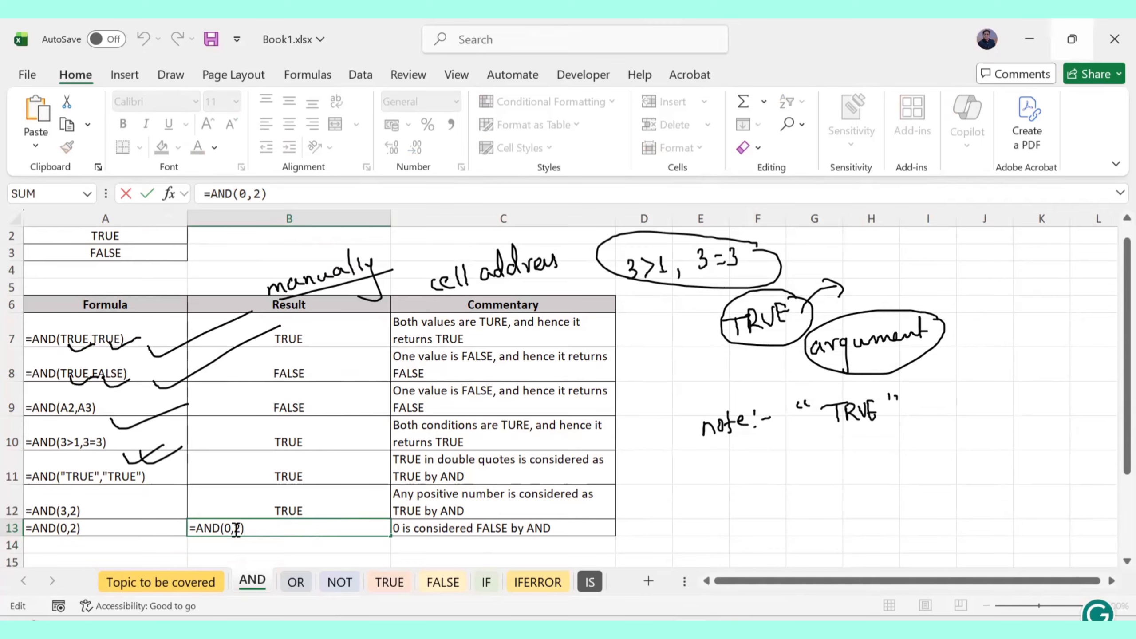
pyautogui.press('Return')
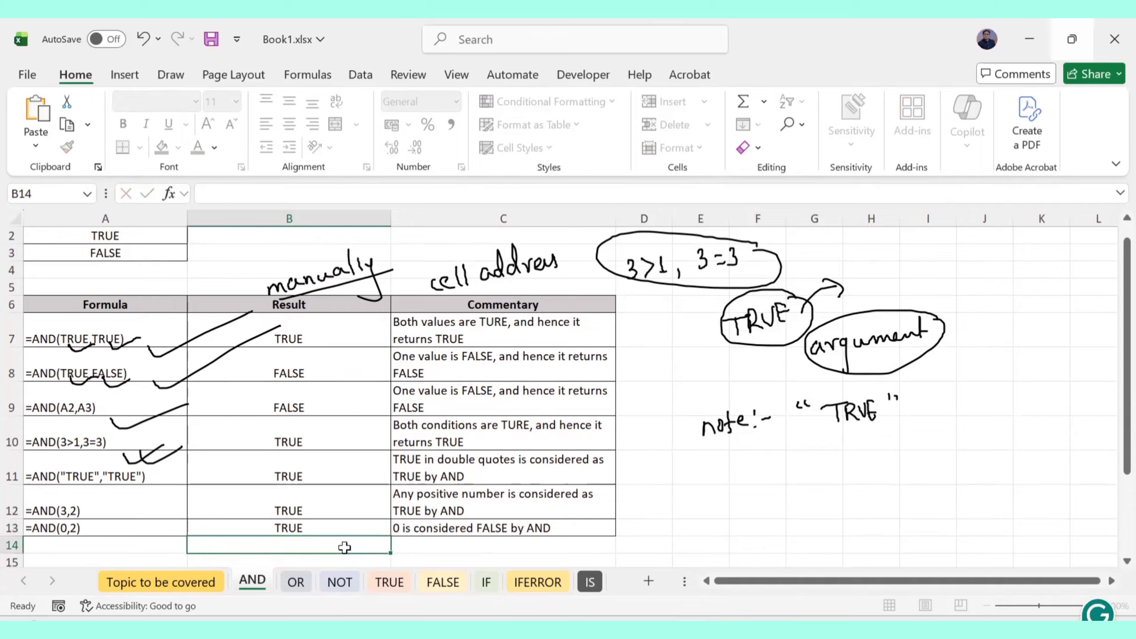
pyautogui.click(315, 522)
pyautogui.doubleClick(313, 524)
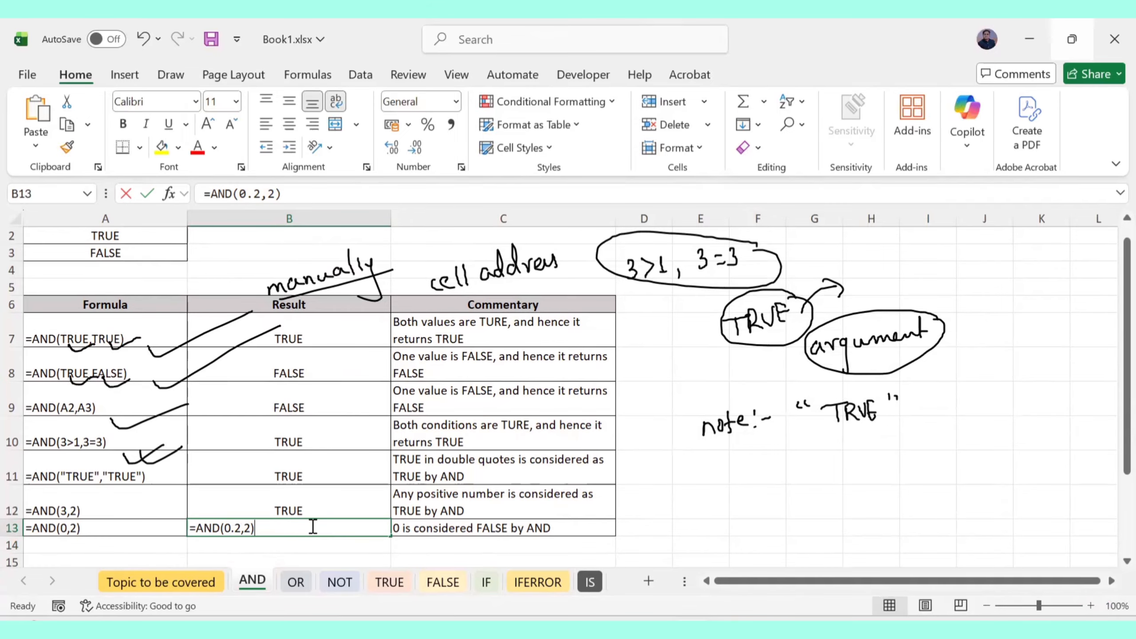
pyautogui.click(284, 543)
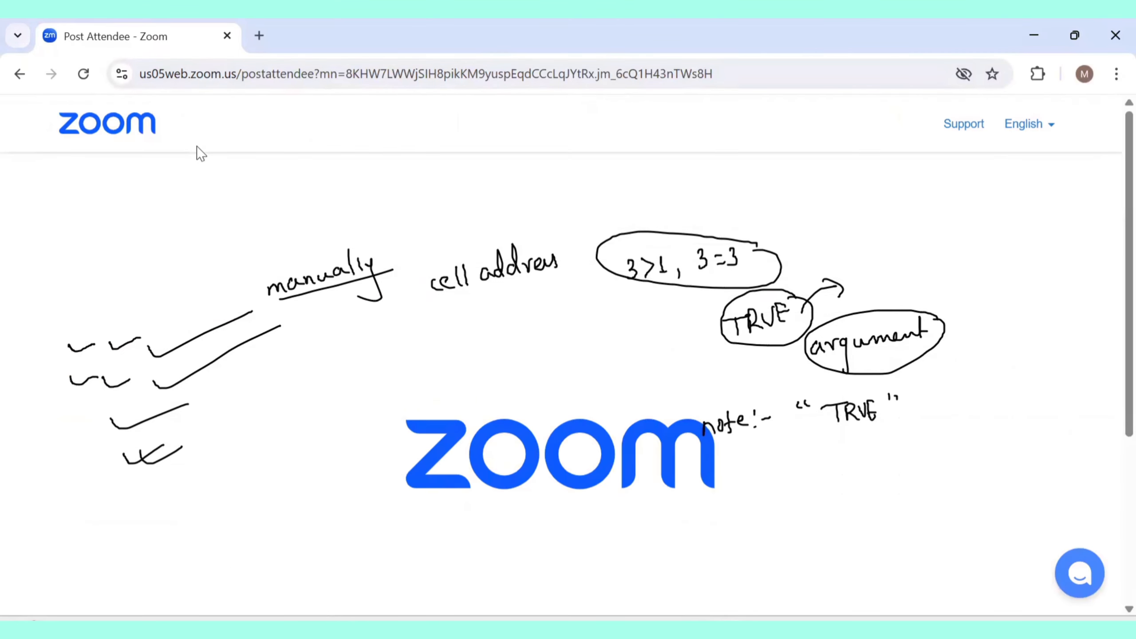
# Search 'is negative number considered as true in and function' in a new Chrome tab
pyautogui.click(259, 43)
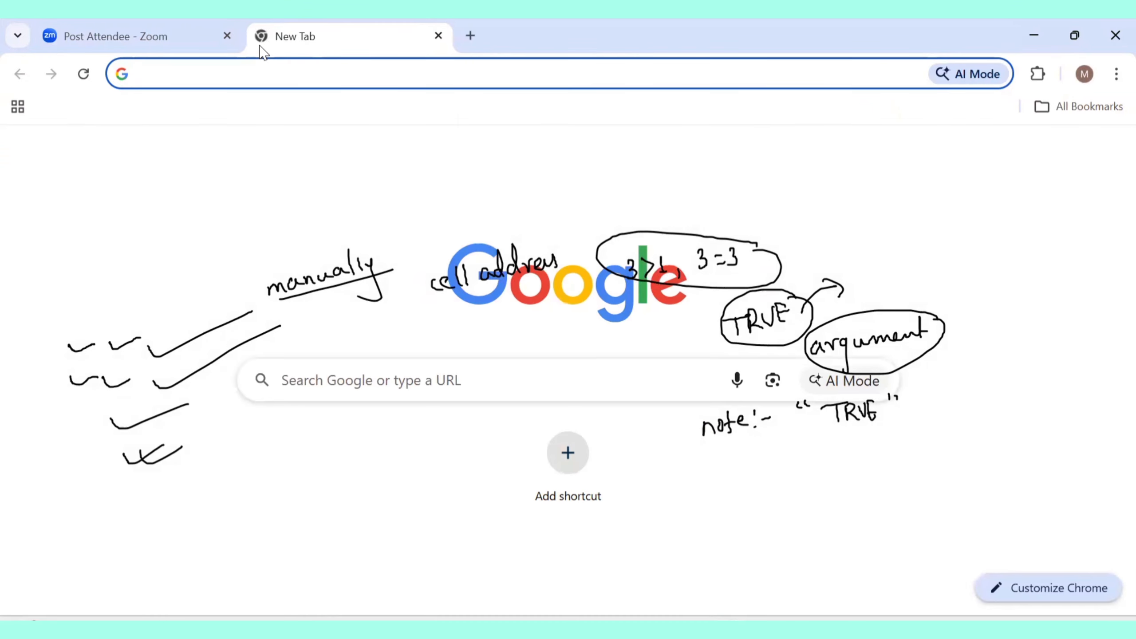
pyautogui.write('is')
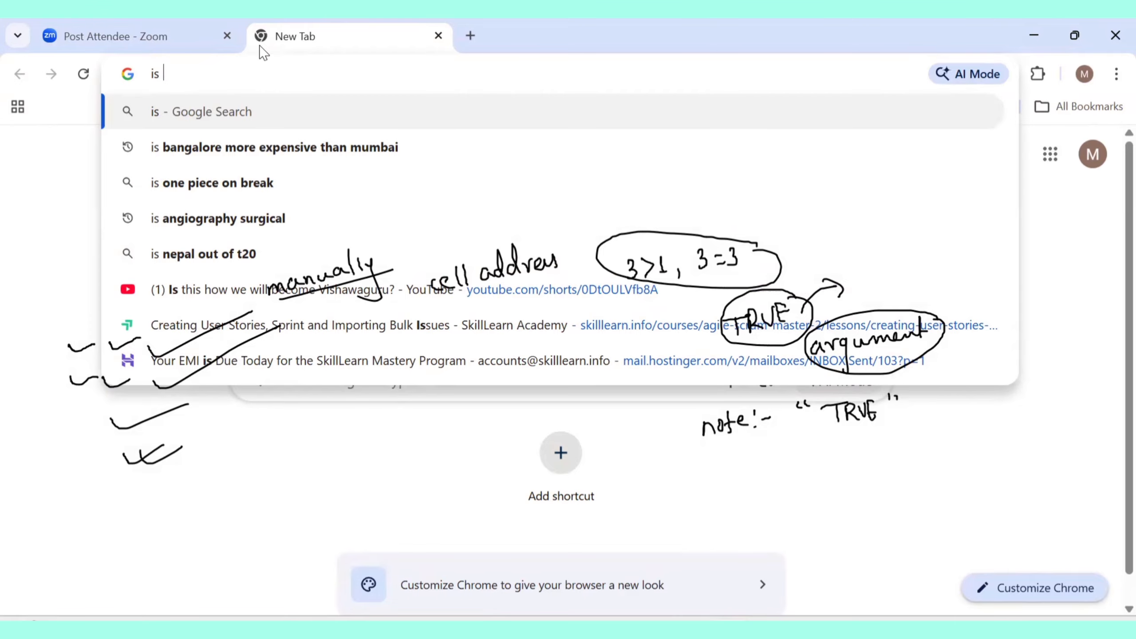
pyautogui.write(' negative ')
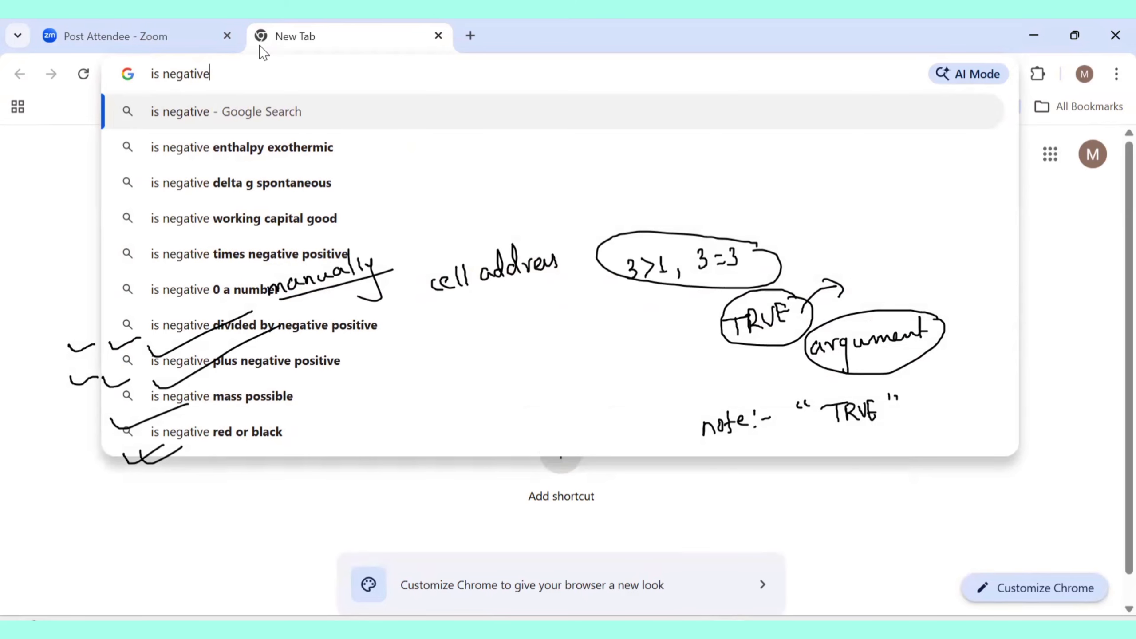
pyautogui.write('number')
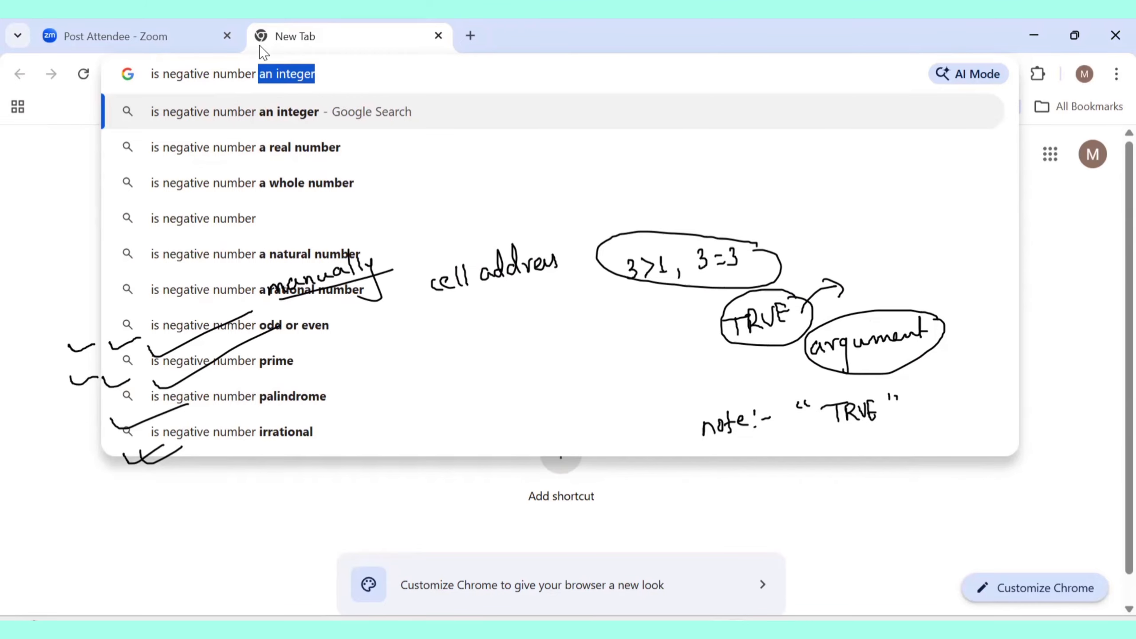
pyautogui.write(' considered ')
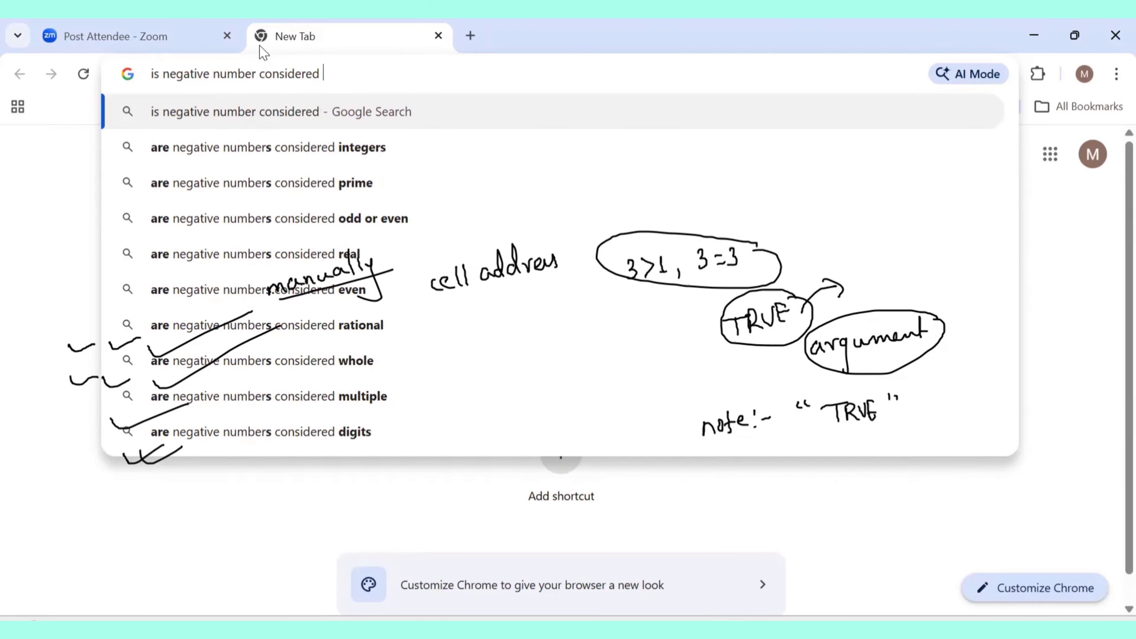
pyautogui.write('as tr')
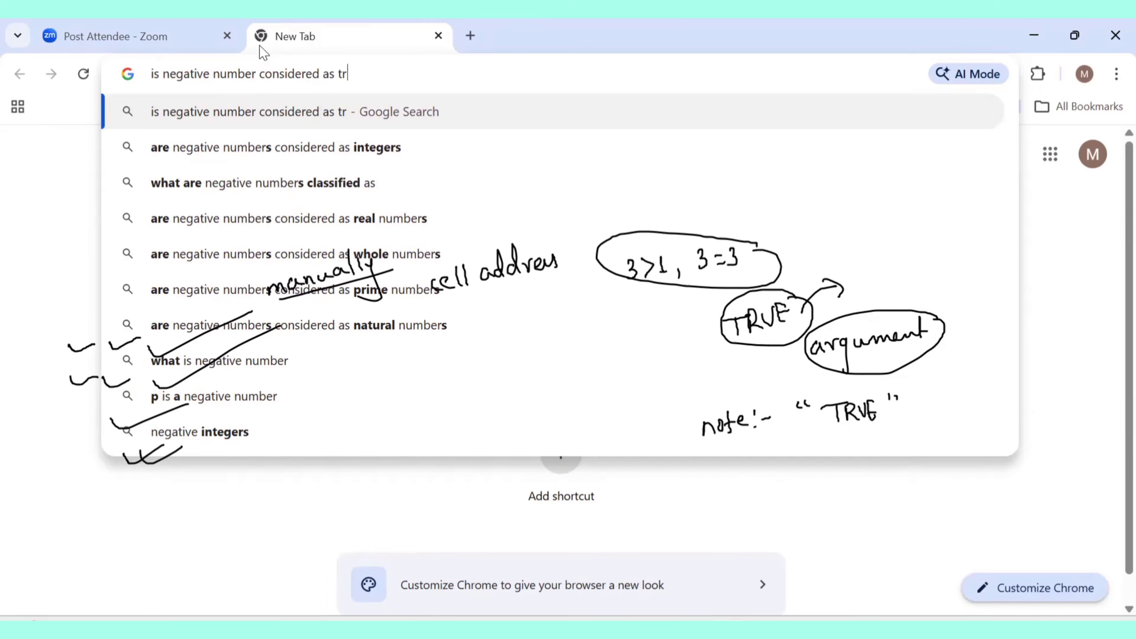
pyautogui.write('ue in and')
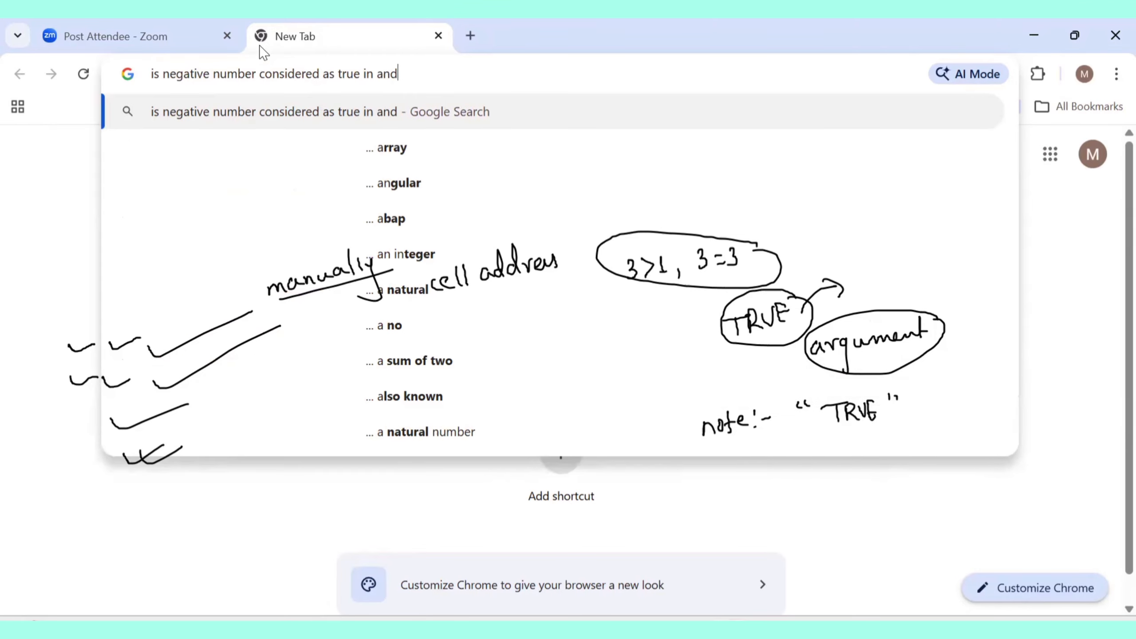
pyautogui.write(' function')
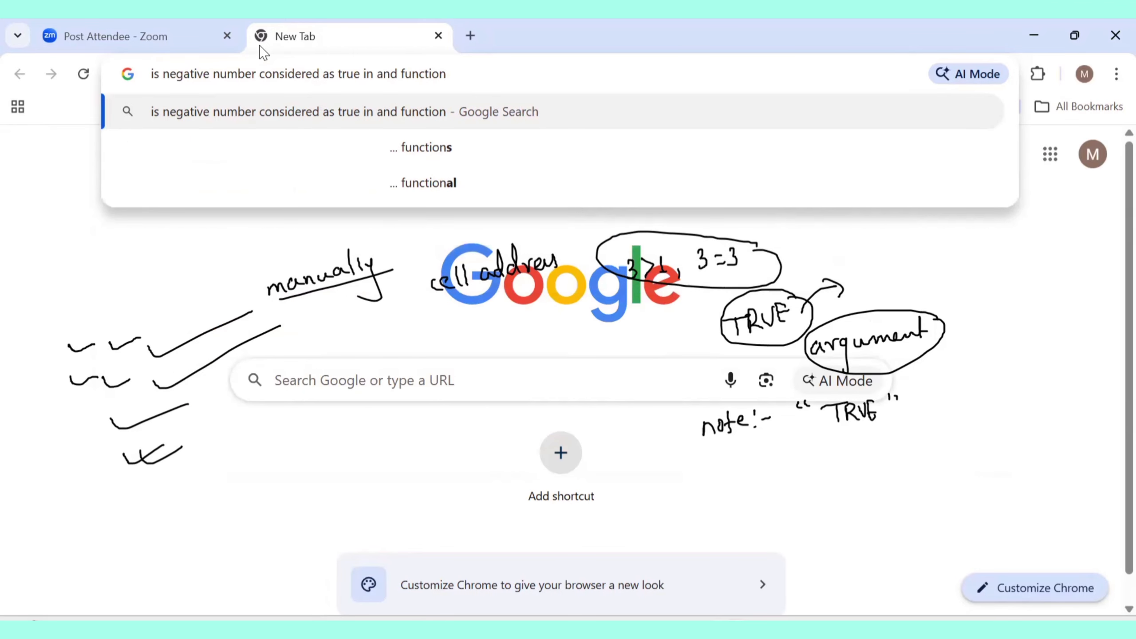
pyautogui.press('Return')
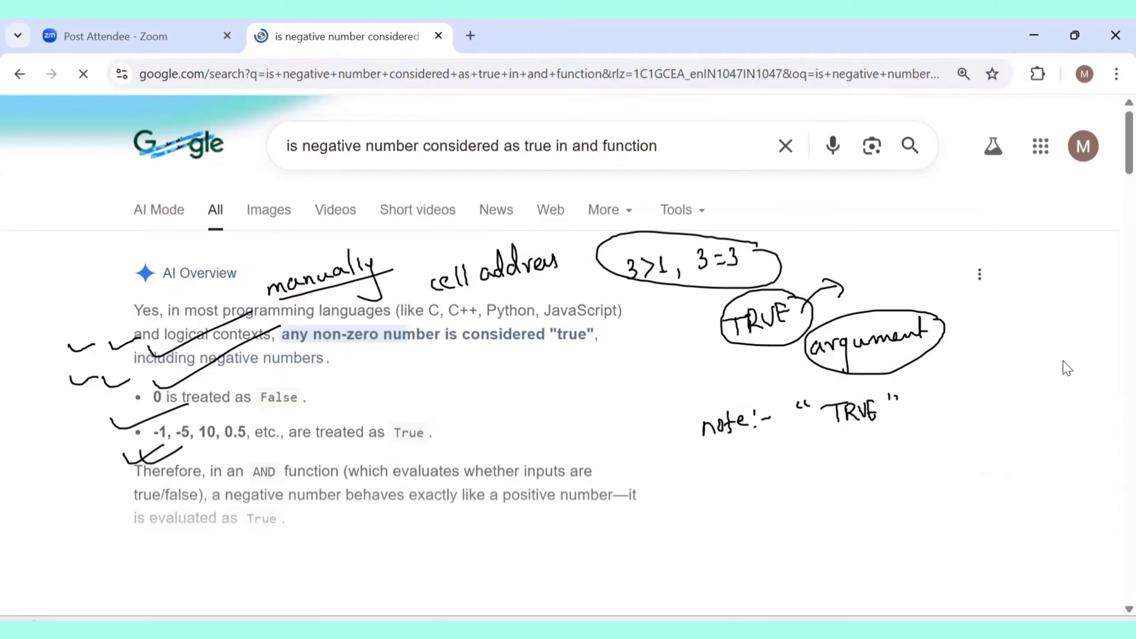
# Erase the check-mark and 'manually' ink, and dismiss Google's AI Mode prompt
pyautogui.moveTo(116, 318)
pyautogui.mouseDown()
pyautogui.moveTo(139, 477)
pyautogui.moveTo(159, 370)
pyautogui.moveTo(223, 272)
pyautogui.mouseUp()
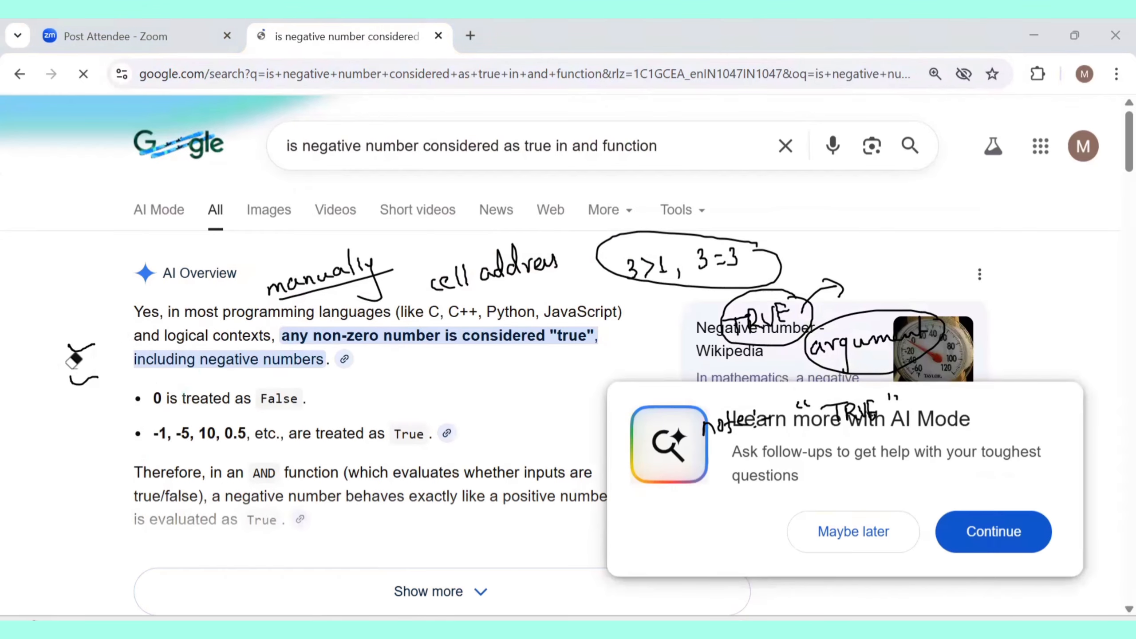
pyautogui.moveTo(74, 358)
pyautogui.mouseDown()
pyautogui.moveTo(82, 322)
pyautogui.moveTo(300, 278)
pyautogui.moveTo(790, 294)
pyautogui.moveTo(876, 264)
pyautogui.moveTo(859, 322)
pyautogui.moveTo(808, 329)
pyautogui.moveTo(763, 325)
pyautogui.moveTo(834, 292)
pyautogui.moveTo(676, 283)
pyautogui.moveTo(683, 254)
pyautogui.moveTo(503, 248)
pyautogui.moveTo(546, 269)
pyautogui.mouseUp()
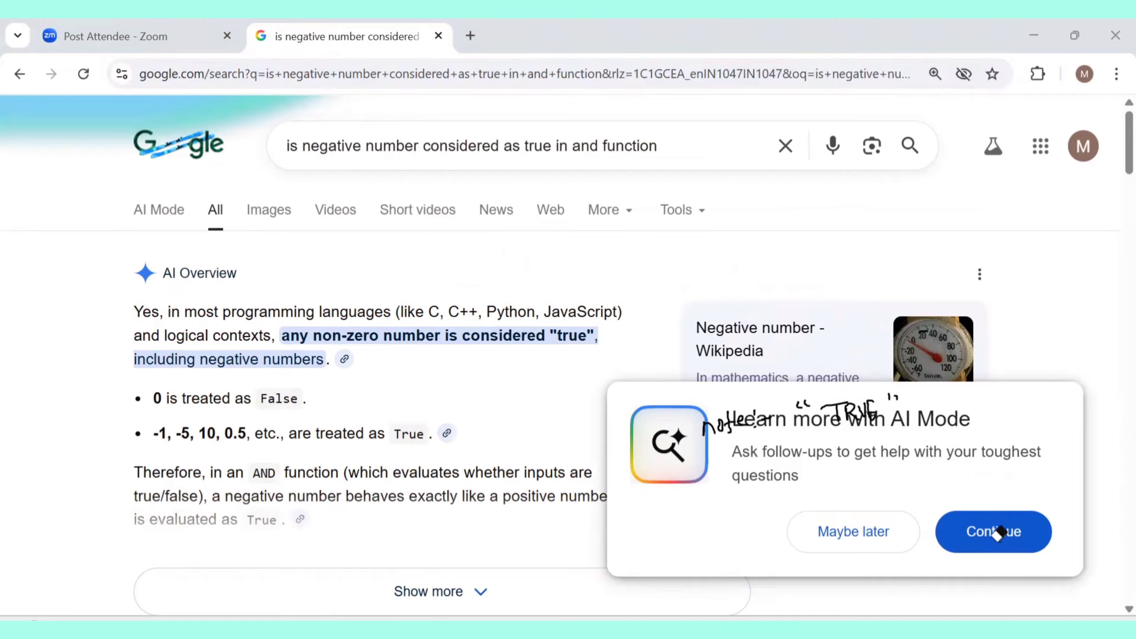
pyautogui.click(889, 541)
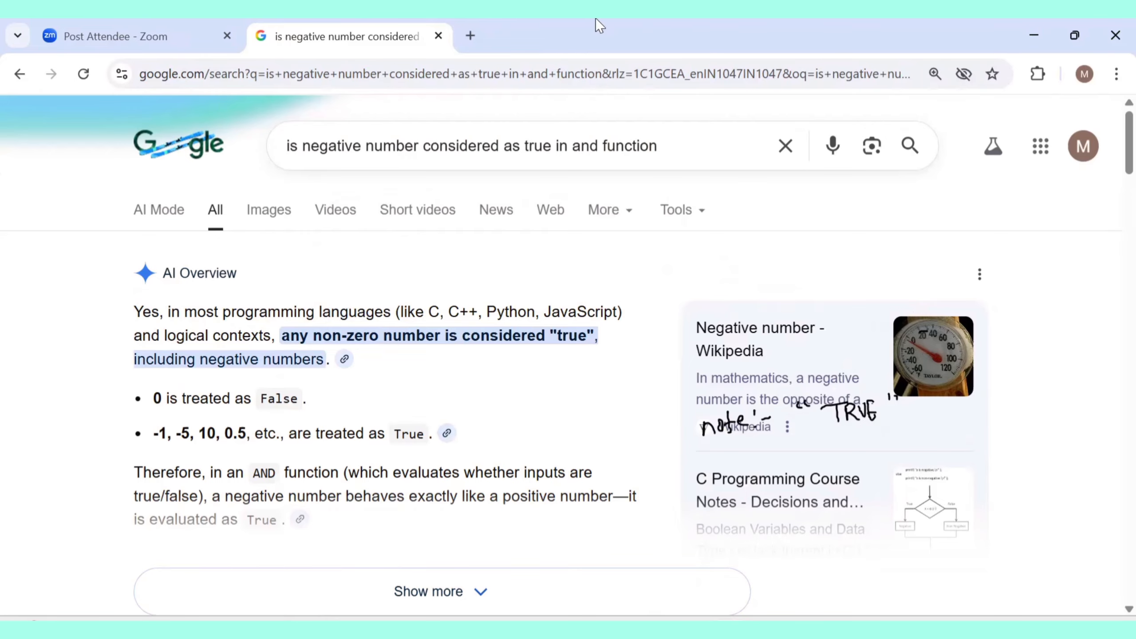
pyautogui.click(667, 144)
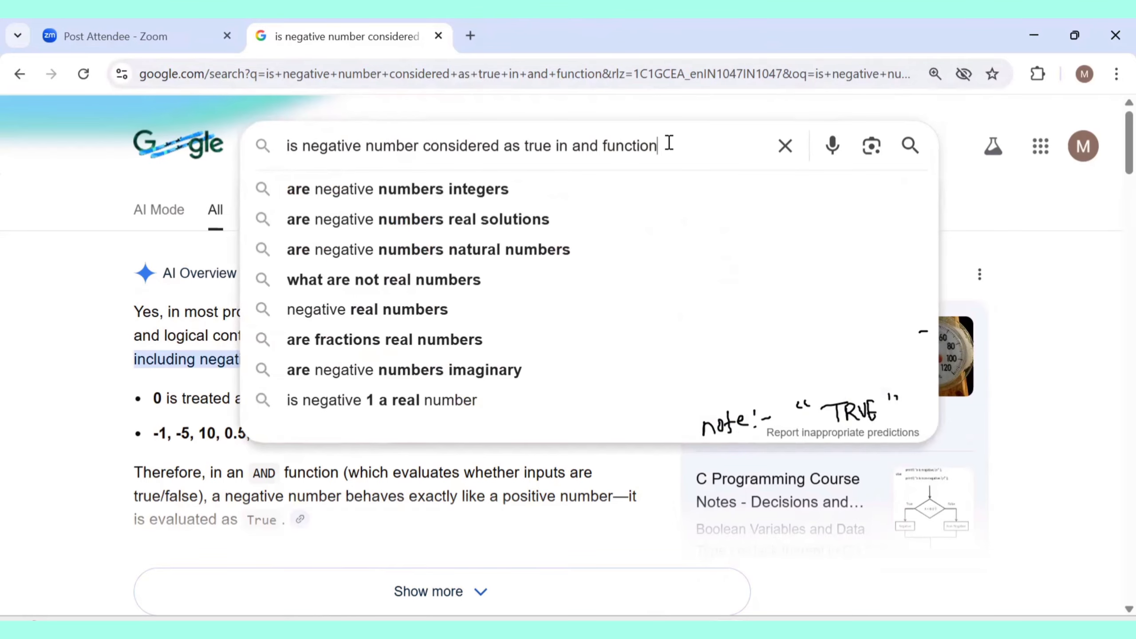
# Rerun the search with 'in excel' appended, then return to the Excel workbook
pyautogui.write('in excel')
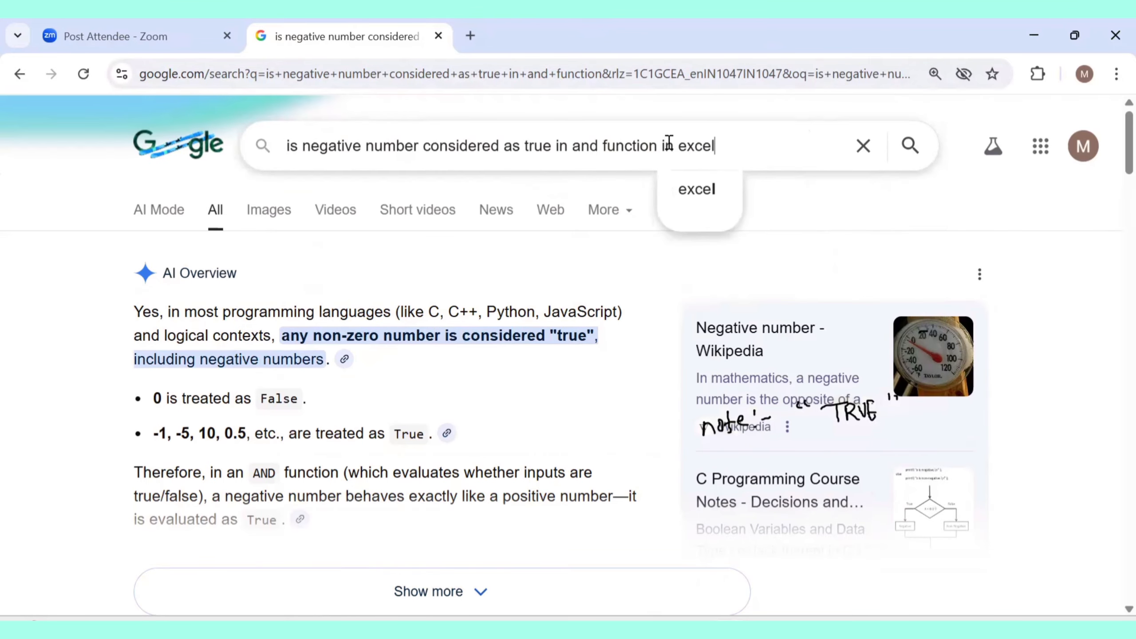
pyautogui.press('Return')
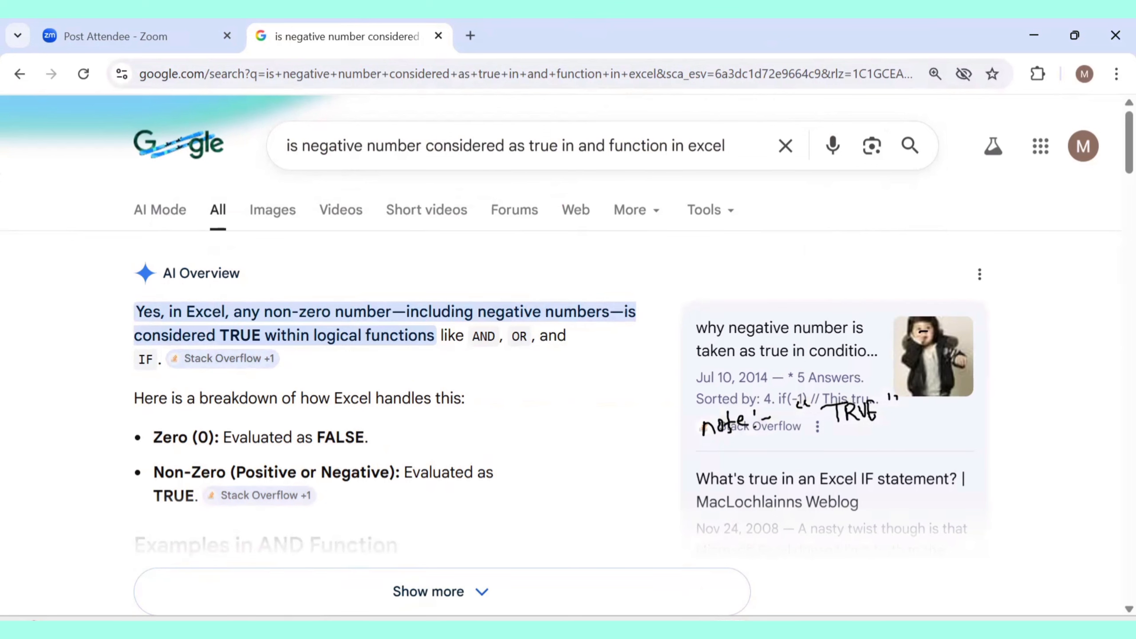
pyautogui.click(690, 629)
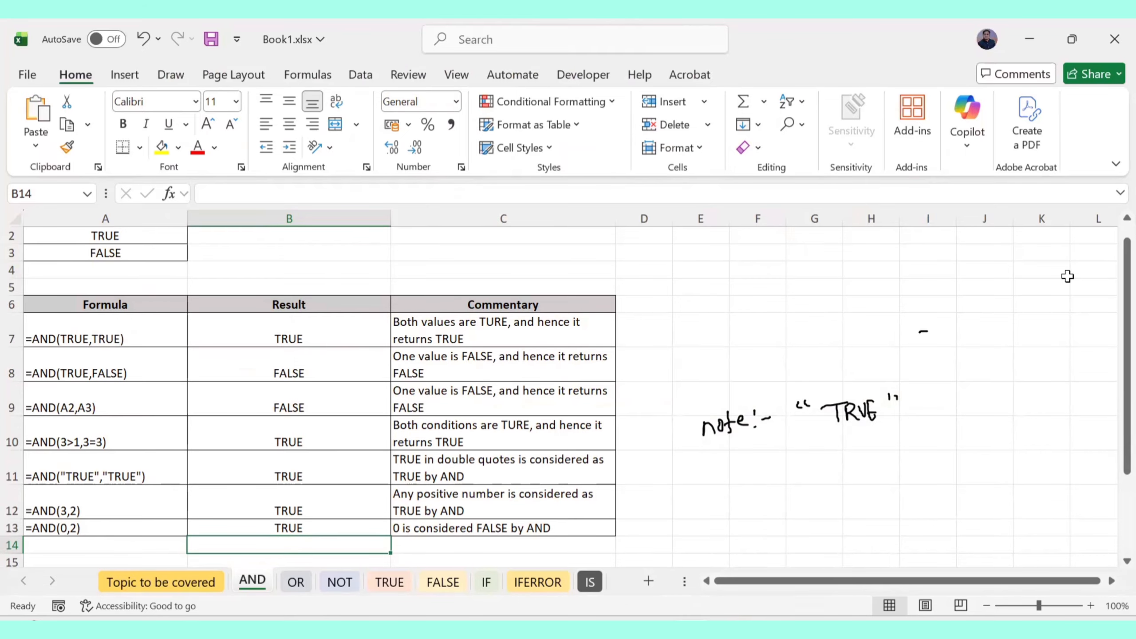
# Handwrite 'OR, AND, IF' and '0 → False' beside the AND table
pyautogui.moveTo(710, 300)
pyautogui.mouseDown()
pyautogui.moveTo(760, 303)
pyautogui.moveTo(755, 315)
pyautogui.moveTo(794, 284)
pyautogui.moveTo(806, 305)
pyautogui.moveTo(833, 306)
pyautogui.mouseUp()
pyautogui.moveTo(834, 290); pyautogui.dragTo(846, 295)
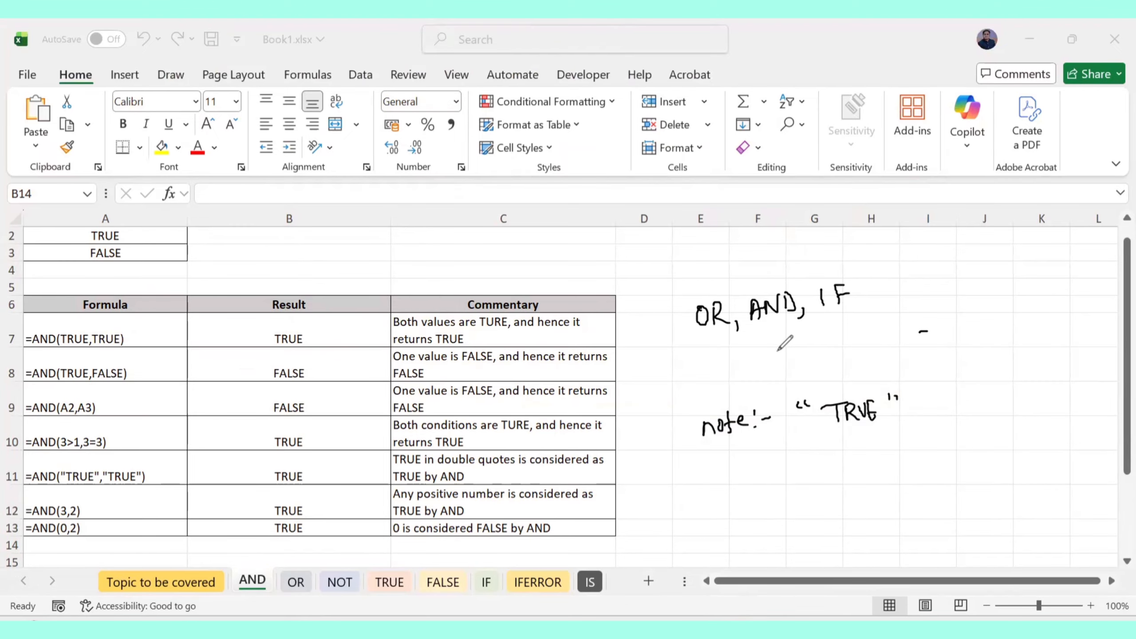
pyautogui.moveTo(783, 345)
pyautogui.mouseDown()
pyautogui.moveTo(787, 358)
pyautogui.moveTo(779, 343)
pyautogui.moveTo(846, 342)
pyautogui.mouseUp()
pyautogui.moveTo(827, 333)
pyautogui.mouseDown()
pyautogui.moveTo(842, 356)
pyautogui.moveTo(884, 333)
pyautogui.mouseUp()
pyautogui.moveTo(892, 339); pyautogui.dragTo(899, 347)
pyautogui.moveTo(911, 336)
pyautogui.mouseDown()
pyautogui.moveTo(905, 347)
pyautogui.moveTo(924, 344)
pyautogui.mouseUp()
# Add ink notes showing 0.2 and -0.2 evaluate to True, and circle them
pyautogui.moveTo(787, 372)
pyautogui.mouseDown()
pyautogui.moveTo(780, 384)
pyautogui.moveTo(785, 373)
pyautogui.moveTo(812, 385)
pyautogui.moveTo(863, 374)
pyautogui.moveTo(851, 381)
pyautogui.mouseUp()
pyautogui.click(801, 382)
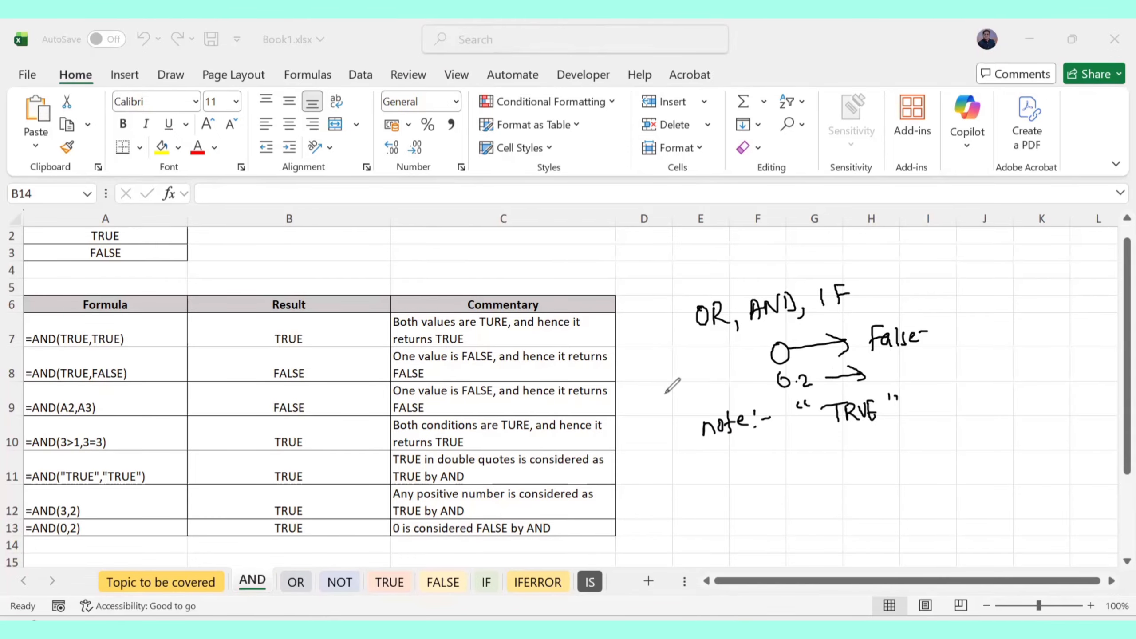
pyautogui.moveTo(664, 395); pyautogui.dragTo(723, 397)
pyautogui.click(707, 396)
pyautogui.moveTo(733, 375)
pyautogui.mouseDown()
pyautogui.moveTo(688, 370)
pyautogui.moveTo(722, 411)
pyautogui.moveTo(735, 377)
pyautogui.mouseUp()
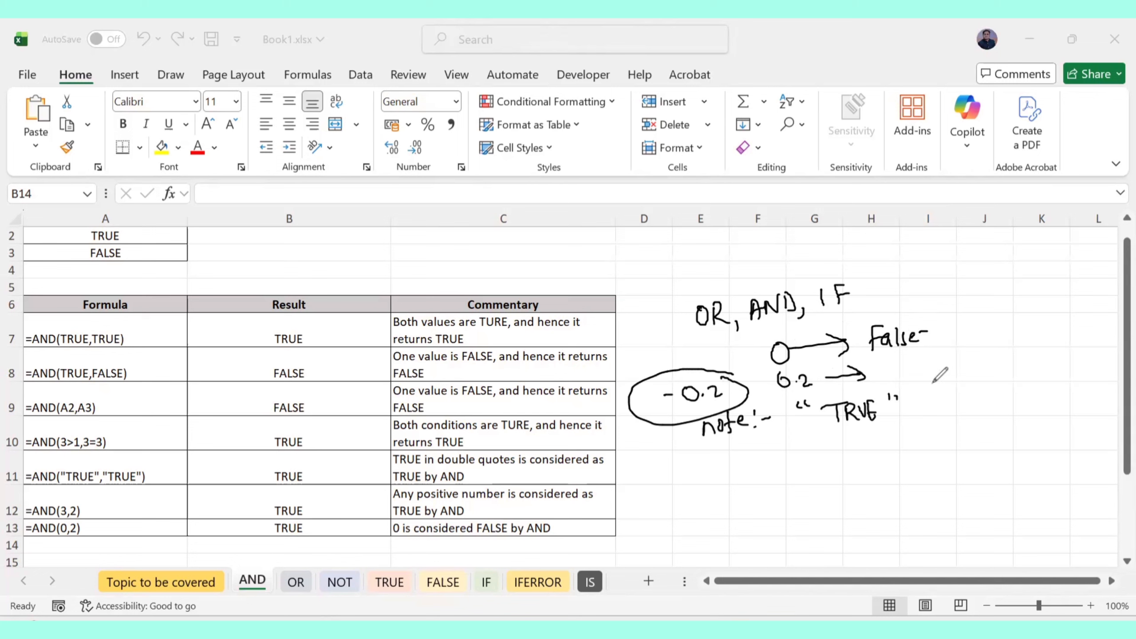
pyautogui.moveTo(877, 361); pyautogui.dragTo(899, 360)
pyautogui.moveTo(889, 362)
pyautogui.mouseDown()
pyautogui.moveTo(889, 377)
pyautogui.moveTo(939, 364)
pyautogui.mouseUp()
pyautogui.moveTo(958, 308)
pyautogui.mouseDown()
pyautogui.moveTo(629, 325)
pyautogui.moveTo(700, 523)
pyautogui.mouseUp()
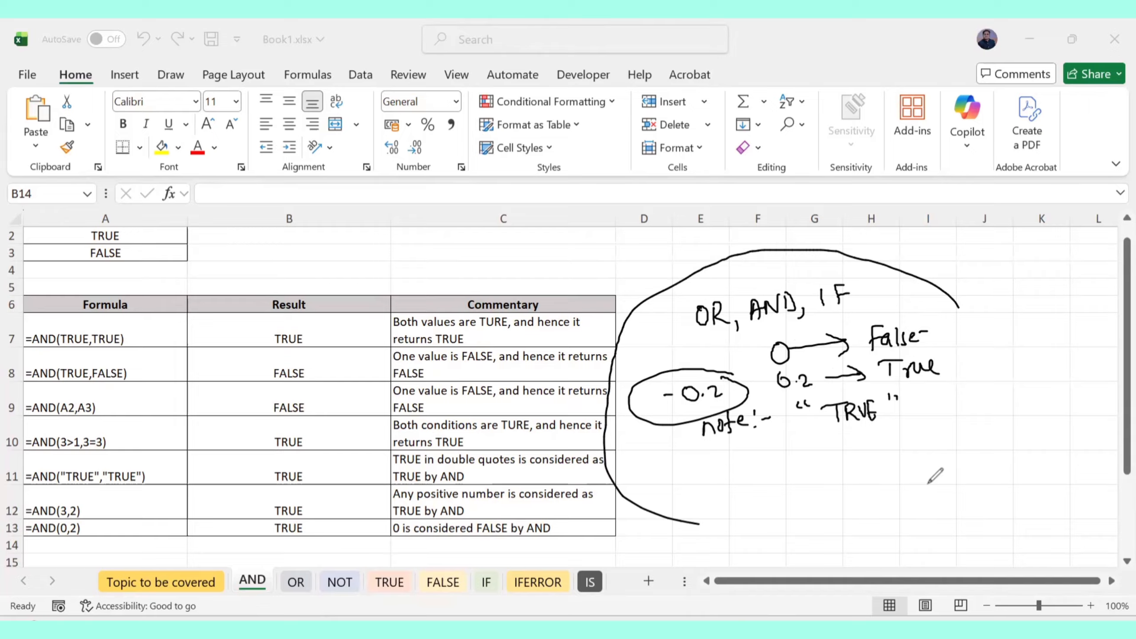
pyautogui.moveTo(928, 482); pyautogui.dragTo(958, 309)
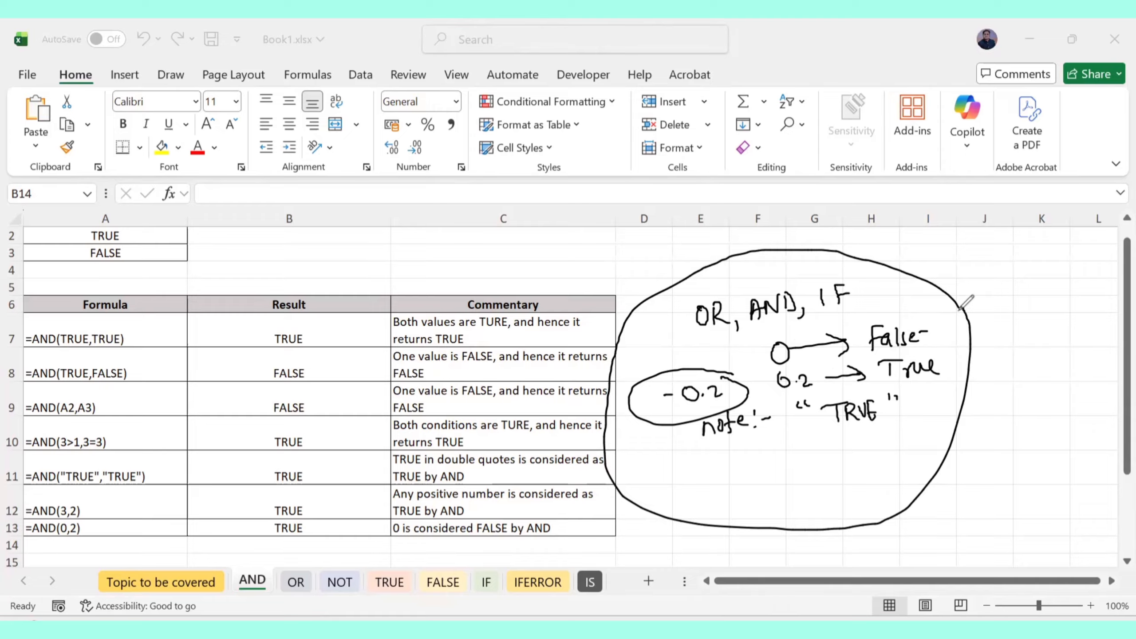
# Undo the ink examples with Ctrl+Z and erase the remaining quoted-TRUE note
pyautogui.hotkey('ctrl', 'z')
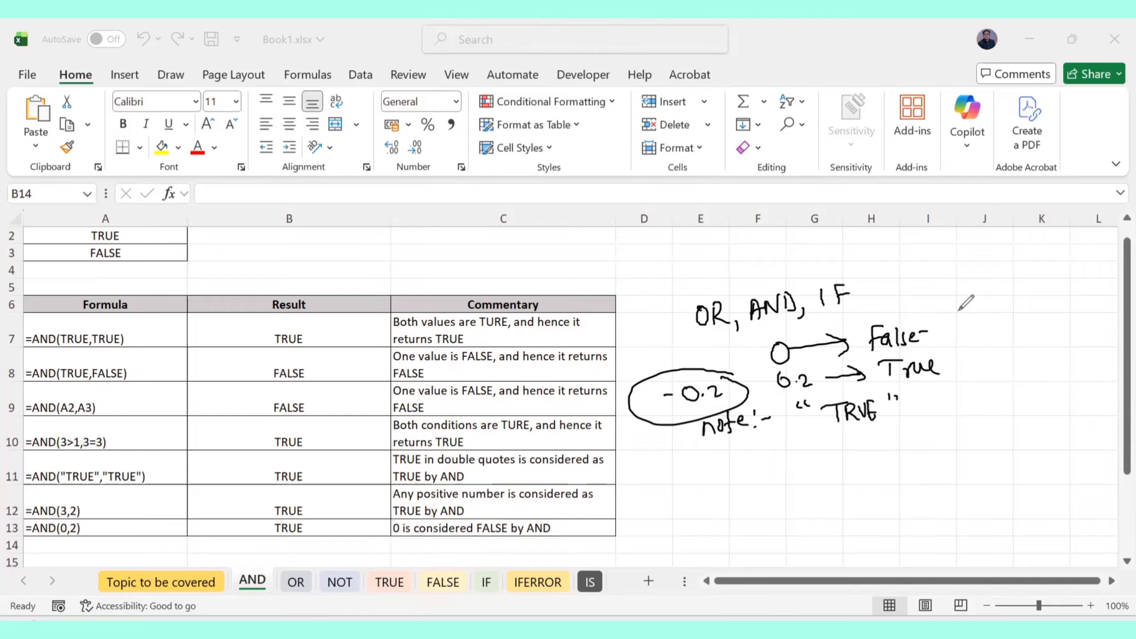
pyautogui.hotkey('ctrl', 'z')
pyautogui.hotkey('ctrl', 'z')
pyautogui.hotkey('ctrl', 'z')
pyautogui.hotkey('ctrl', 'z')
pyautogui.hotkey('ctrl', 'z')
pyautogui.hotkey('ctrl', 'z')
pyautogui.hotkey('ctrl', 'z')
pyautogui.hotkey('ctrl', 'z')
pyautogui.hotkey('ctrl', 'z')
pyautogui.hotkey('ctrl', 'z')
pyautogui.hotkey('ctrl', 'z')
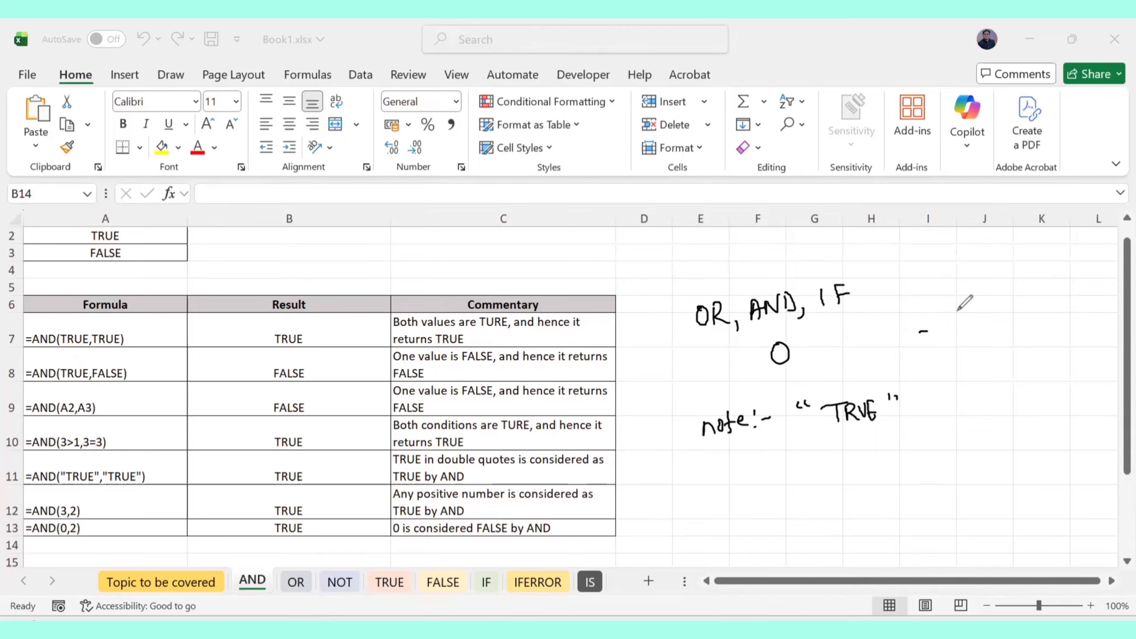
pyautogui.hotkey('ctrl', 'z')
pyautogui.hotkey('ctrl', 'z')
pyautogui.hotkey('ctrl', 'z')
pyautogui.hotkey('ctrl', 'z')
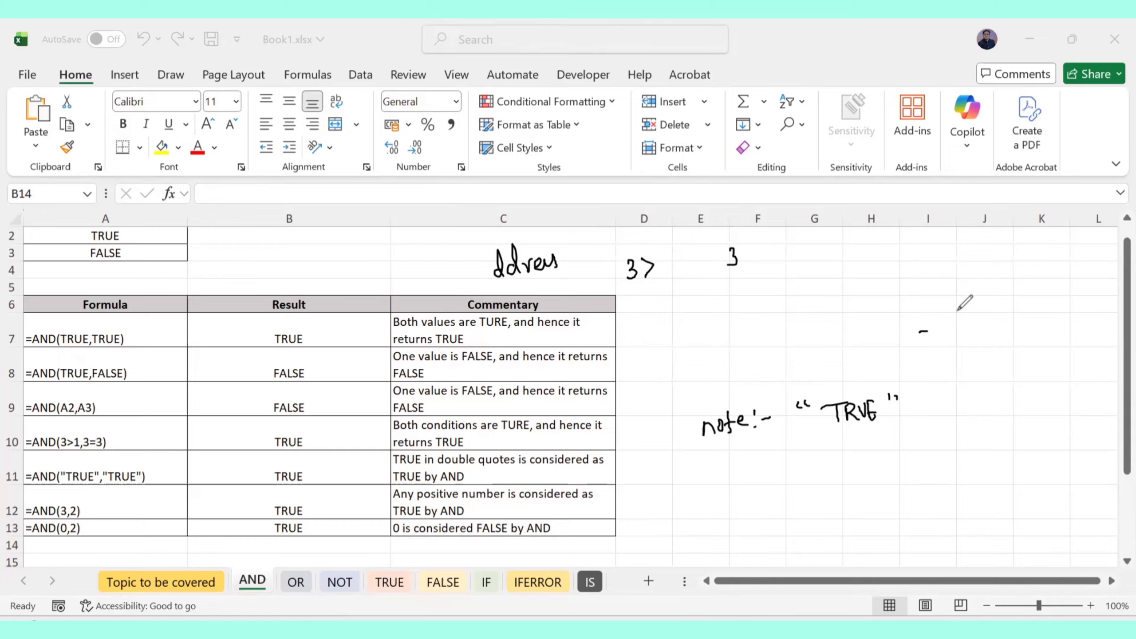
pyautogui.press('e')
pyautogui.moveTo(701, 424)
pyautogui.mouseDown()
pyautogui.moveTo(904, 382)
pyautogui.moveTo(790, 428)
pyautogui.moveTo(734, 397)
pyautogui.moveTo(943, 333)
pyautogui.moveTo(586, 258)
pyautogui.moveTo(641, 277)
pyautogui.moveTo(502, 261)
pyautogui.moveTo(557, 260)
pyautogui.mouseUp()
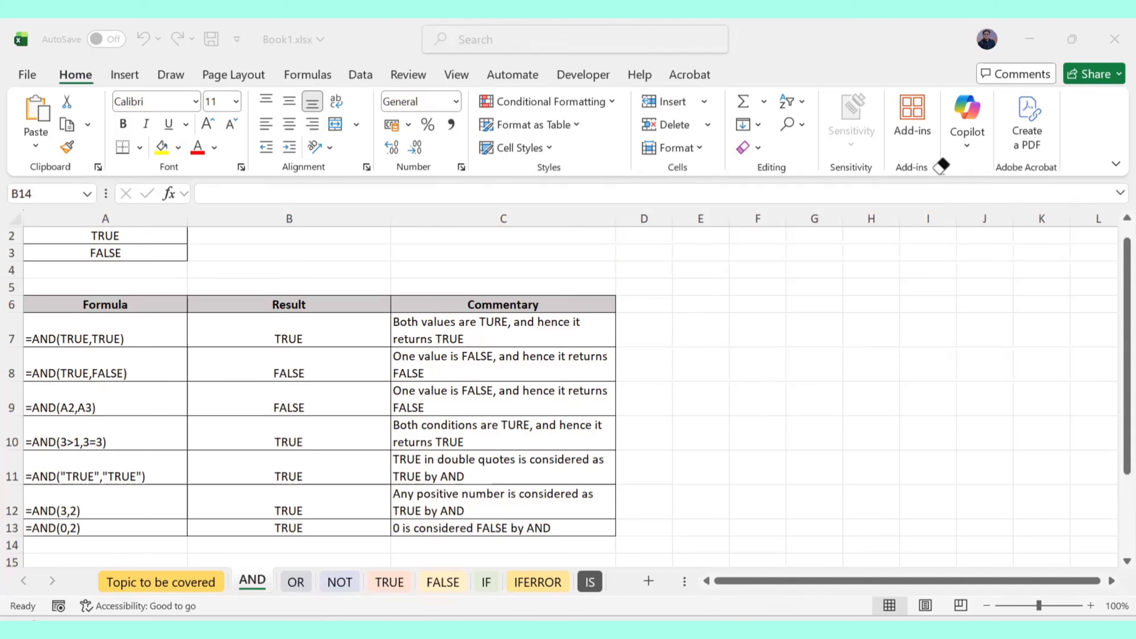
# On the OR sheet, handwrite that AND needs both conditions True to return True
pyautogui.click(296, 581)
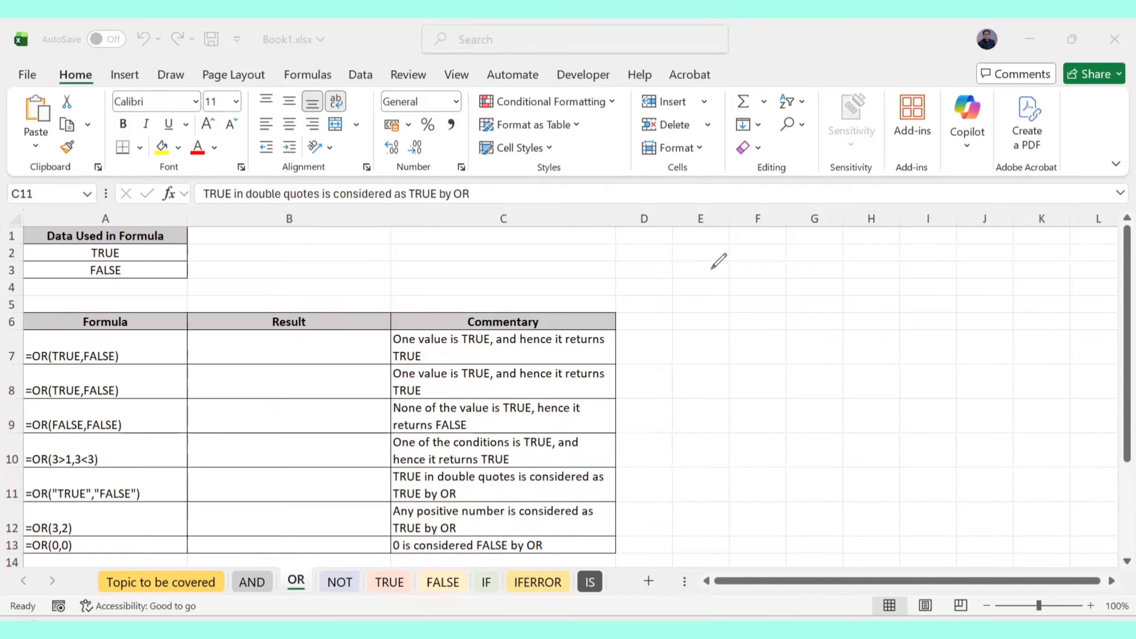
pyautogui.moveTo(716, 264); pyautogui.dragTo(872, 249)
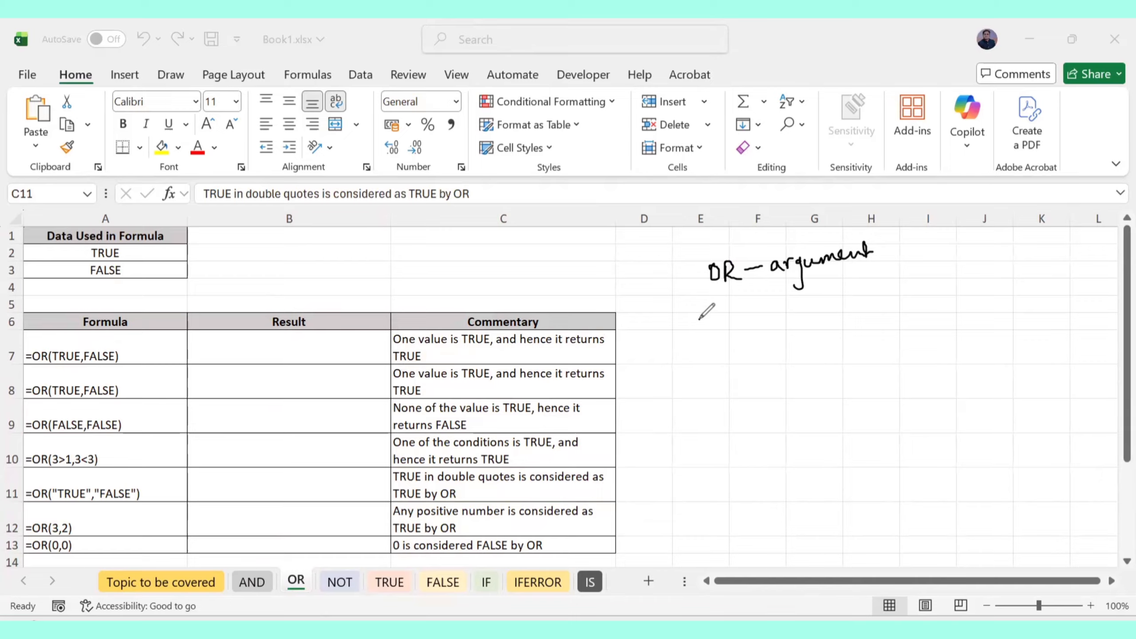
pyautogui.moveTo(699, 336)
pyautogui.mouseDown()
pyautogui.moveTo(744, 309)
pyautogui.moveTo(836, 323)
pyautogui.moveTo(992, 298)
pyautogui.moveTo(1056, 308)
pyautogui.mouseUp()
pyautogui.moveTo(720, 367)
pyautogui.mouseDown()
pyautogui.moveTo(742, 384)
pyautogui.moveTo(845, 361)
pyautogui.moveTo(838, 378)
pyautogui.moveTo(854, 358)
pyautogui.moveTo(897, 374)
pyautogui.moveTo(961, 365)
pyautogui.moveTo(970, 375)
pyautogui.moveTo(1051, 358)
pyautogui.mouseUp()
pyautogui.moveTo(738, 422)
pyautogui.mouseDown()
pyautogui.moveTo(756, 427)
pyautogui.moveTo(779, 398)
pyautogui.moveTo(790, 427)
pyautogui.moveTo(862, 416)
pyautogui.moveTo(870, 401)
pyautogui.moveTo(920, 410)
pyautogui.mouseUp()
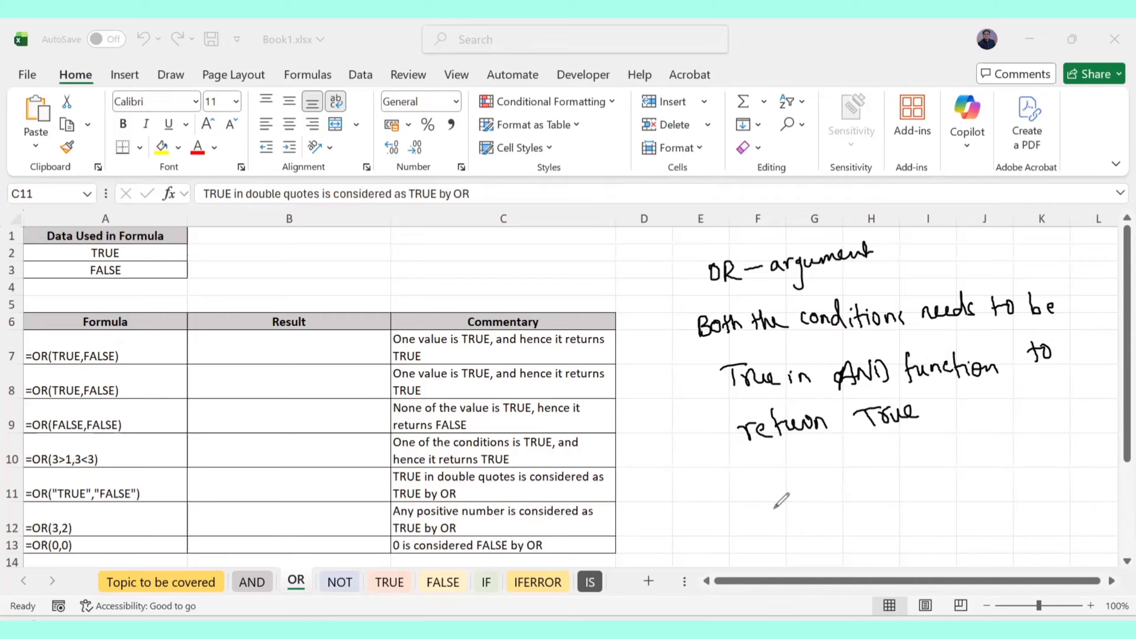
# Handwrite that OR returns True when at least one condition is TRUE
pyautogui.moveTo(730, 488)
pyautogui.mouseDown()
pyautogui.moveTo(789, 472)
pyautogui.moveTo(793, 482)
pyautogui.moveTo(862, 479)
pyautogui.moveTo(852, 517)
pyautogui.mouseUp()
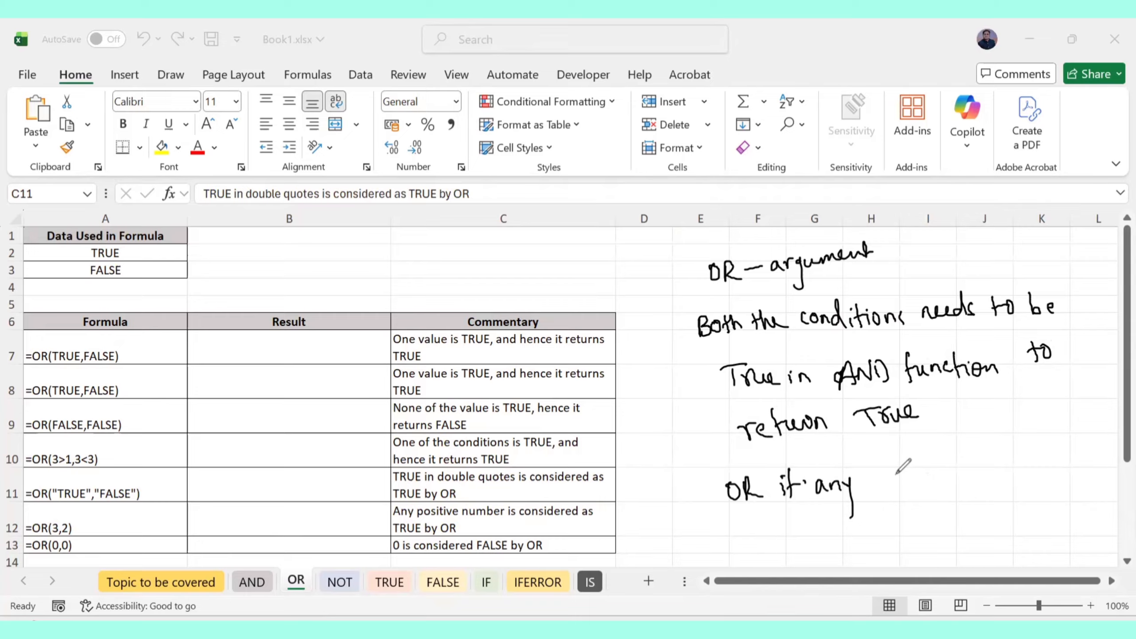
pyautogui.moveTo(893, 477)
pyautogui.mouseDown()
pyautogui.moveTo(945, 463)
pyautogui.moveTo(942, 483)
pyautogui.moveTo(912, 452)
pyautogui.mouseUp()
pyautogui.moveTo(922, 445)
pyautogui.mouseDown()
pyautogui.moveTo(966, 432)
pyautogui.moveTo(988, 440)
pyautogui.moveTo(966, 465)
pyautogui.moveTo(1028, 461)
pyautogui.moveTo(1075, 476)
pyautogui.mouseUp()
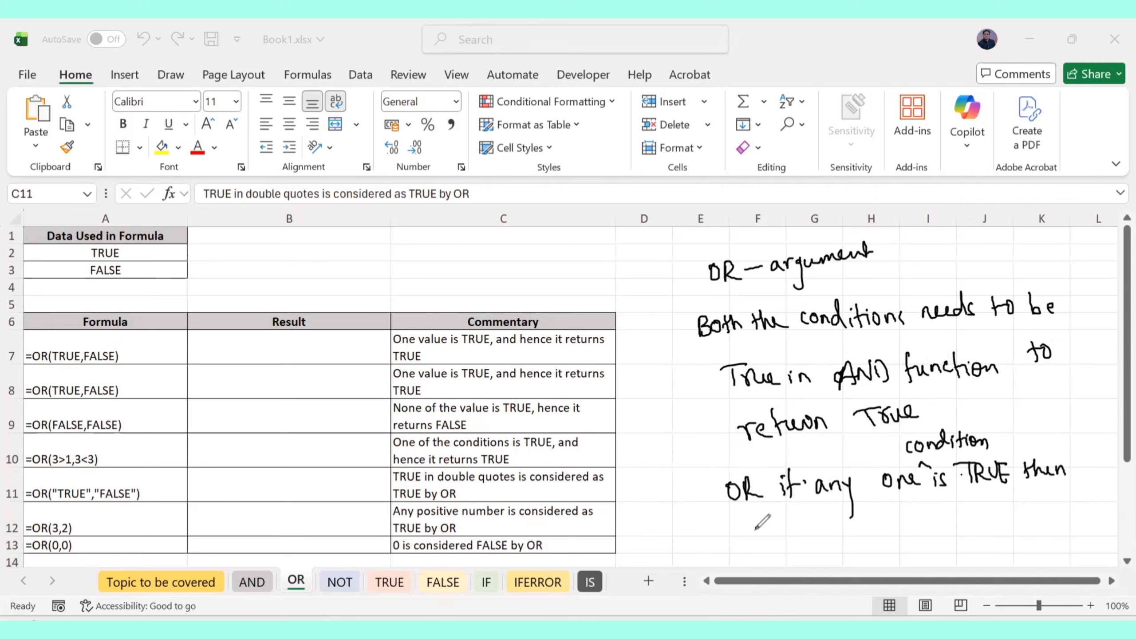
pyautogui.moveTo(756, 521)
pyautogui.mouseDown()
pyautogui.moveTo(861, 515)
pyautogui.moveTo(912, 528)
pyautogui.moveTo(984, 503)
pyautogui.moveTo(997, 521)
pyautogui.moveTo(1021, 503)
pyautogui.moveTo(1037, 530)
pyautogui.moveTo(1047, 506)
pyautogui.mouseUp()
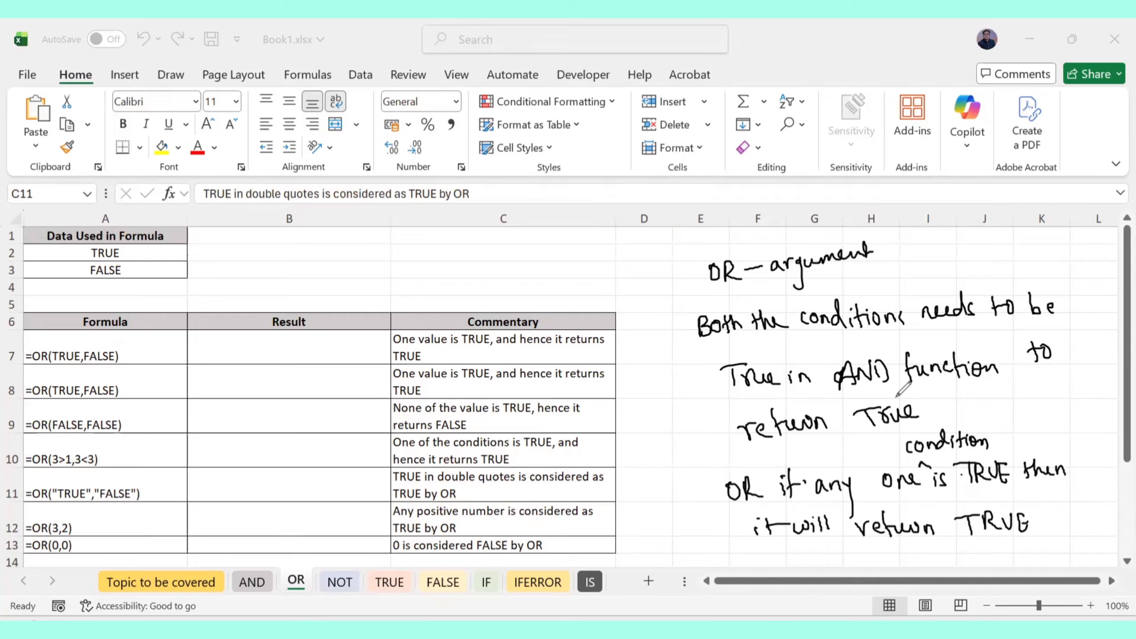
# Erase the handwritten notes, then select and delete all remaining ink
pyautogui.moveTo(760, 524)
pyautogui.mouseDown()
pyautogui.moveTo(755, 253)
pyautogui.moveTo(704, 266)
pyautogui.moveTo(840, 245)
pyautogui.moveTo(847, 272)
pyautogui.moveTo(786, 330)
pyautogui.moveTo(957, 304)
pyautogui.moveTo(837, 327)
pyautogui.moveTo(808, 418)
pyautogui.moveTo(944, 351)
pyautogui.moveTo(930, 518)
pyautogui.moveTo(1029, 405)
pyautogui.moveTo(1024, 418)
pyautogui.mouseUp()
pyautogui.hotkey('ctrl', 'a')
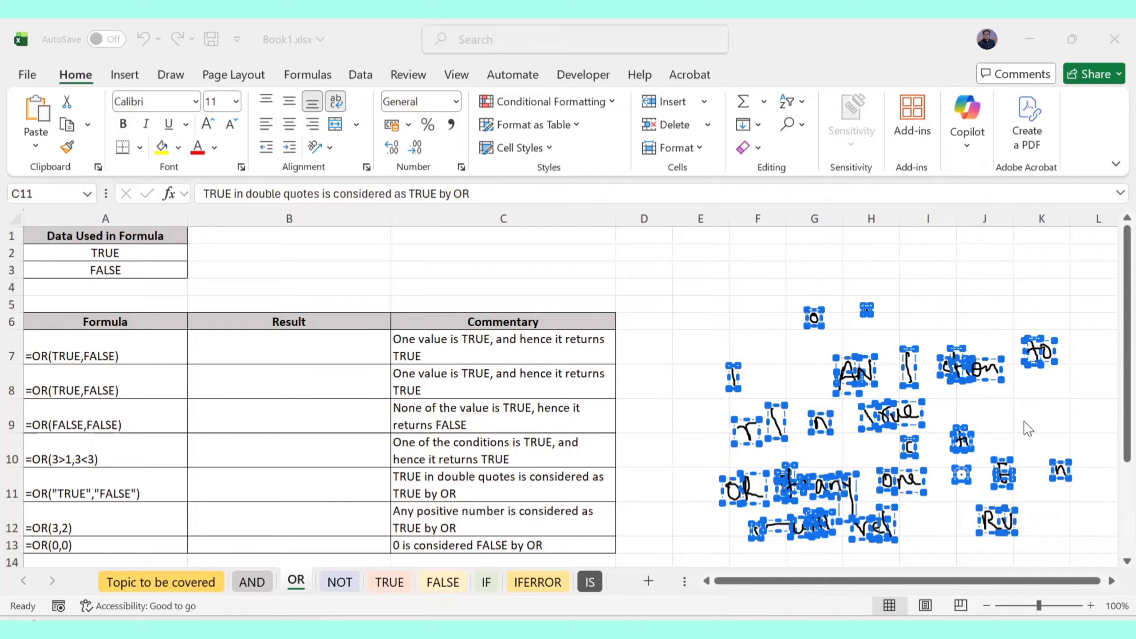
pyautogui.press('Delete')
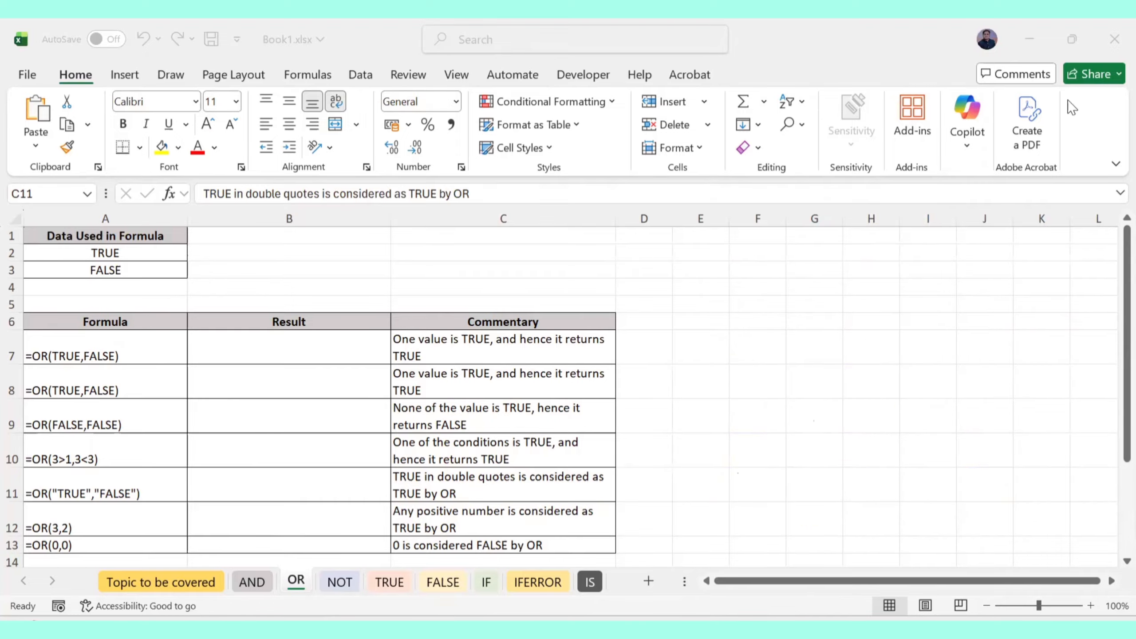
# Enter =OR(TRUE,FALSE) in B7 and discard the formula started in B8
pyautogui.click(234, 346)
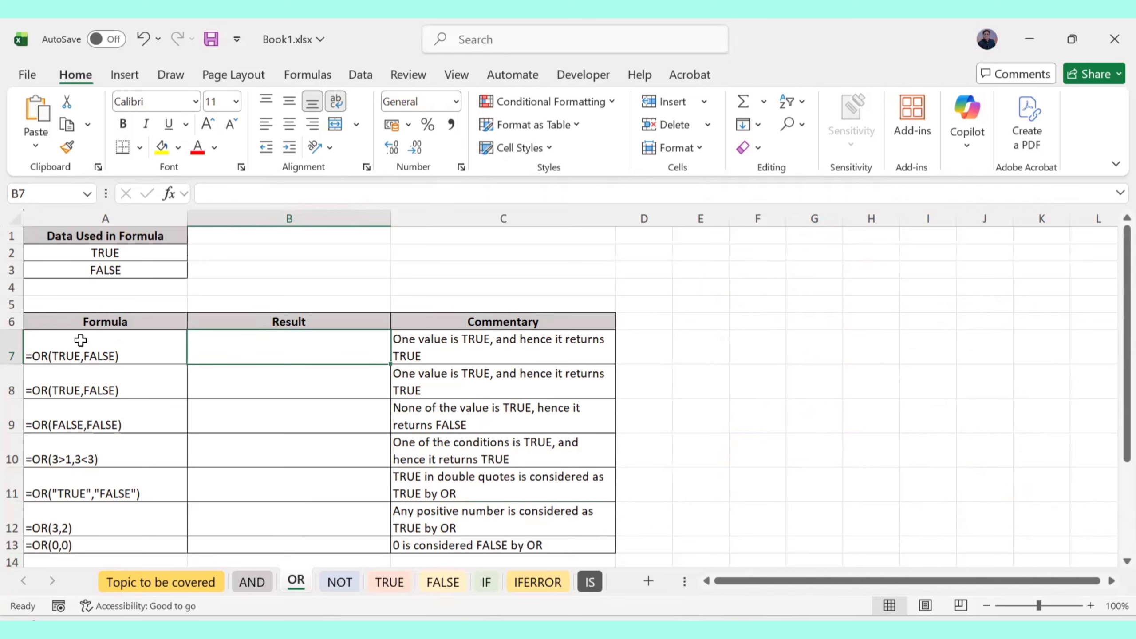
pyautogui.write('=')
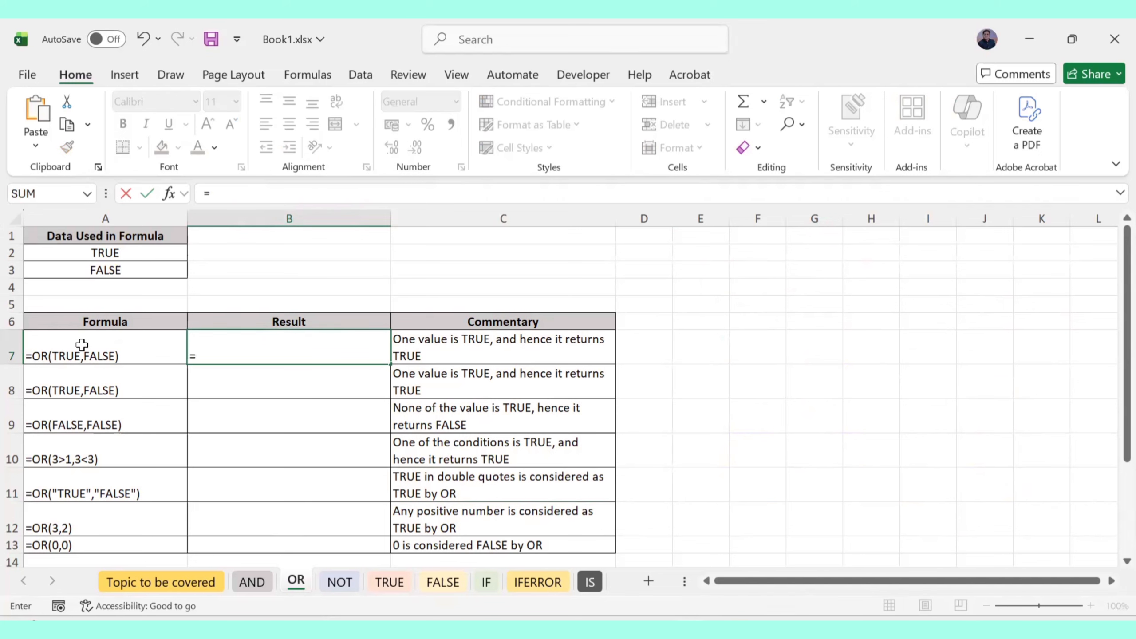
pyautogui.write('OR(')
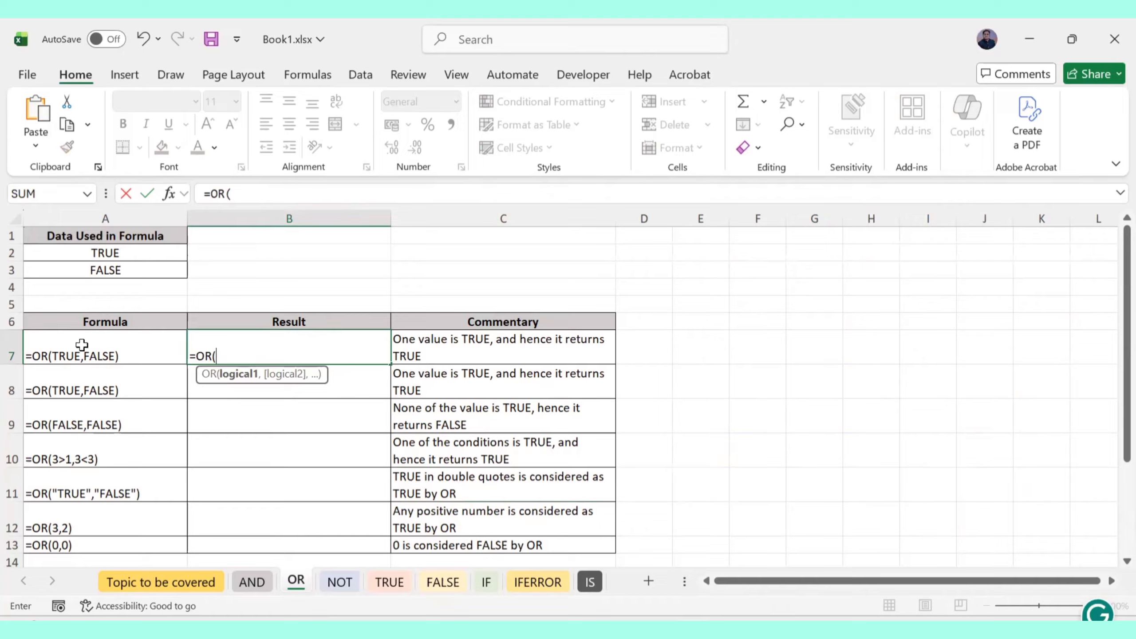
pyautogui.write('TRUE,')
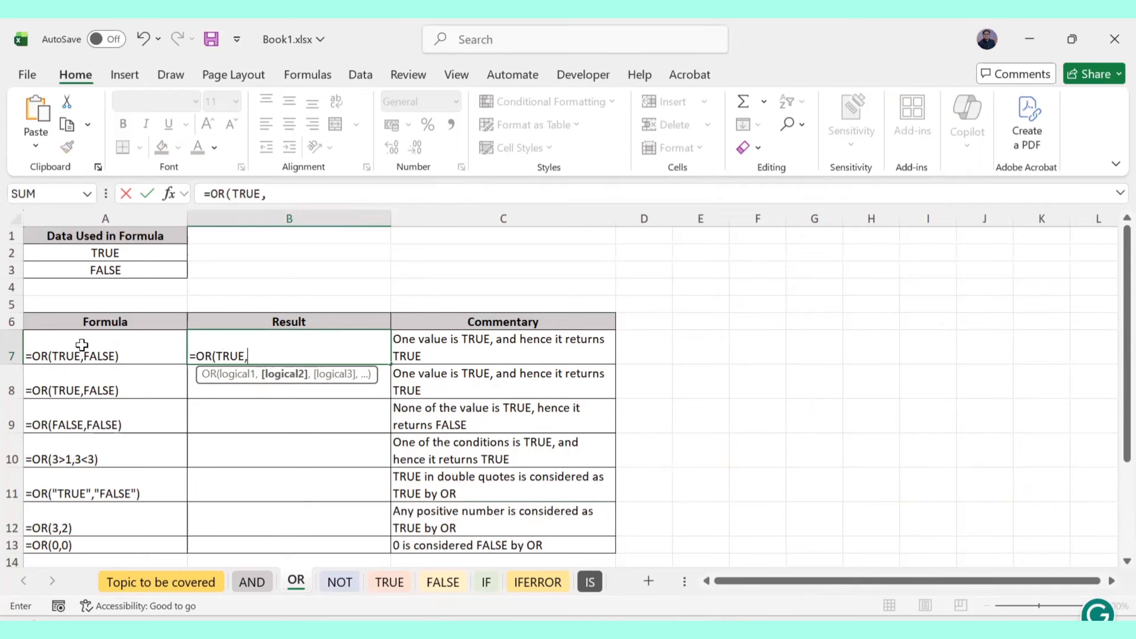
pyautogui.write('FA')
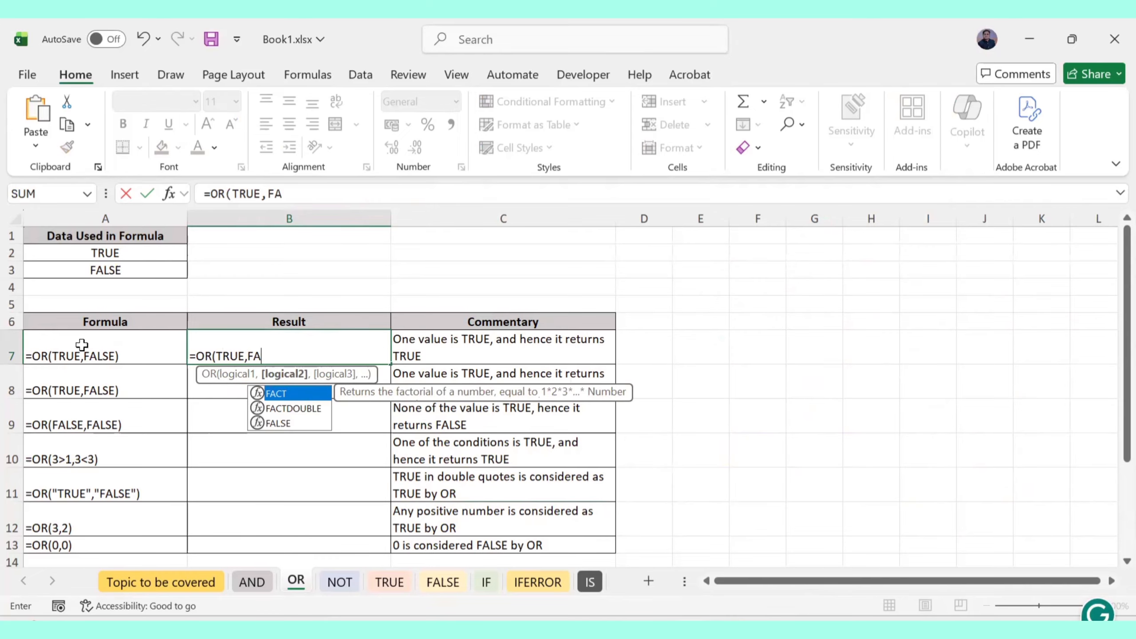
pyautogui.write('LSE)')
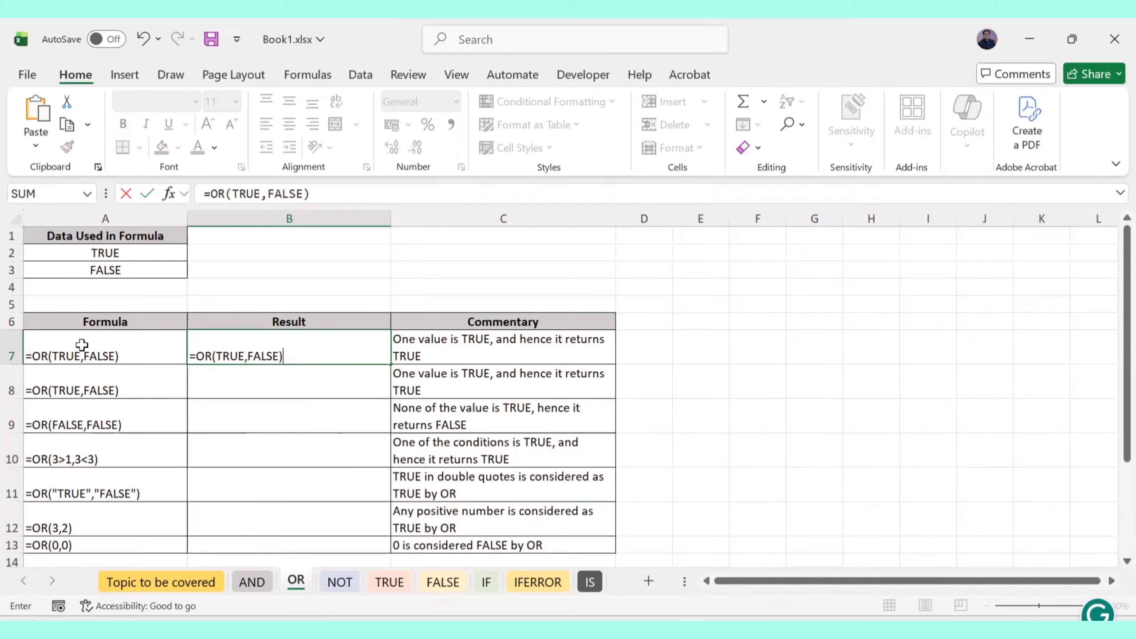
pyautogui.press('Return')
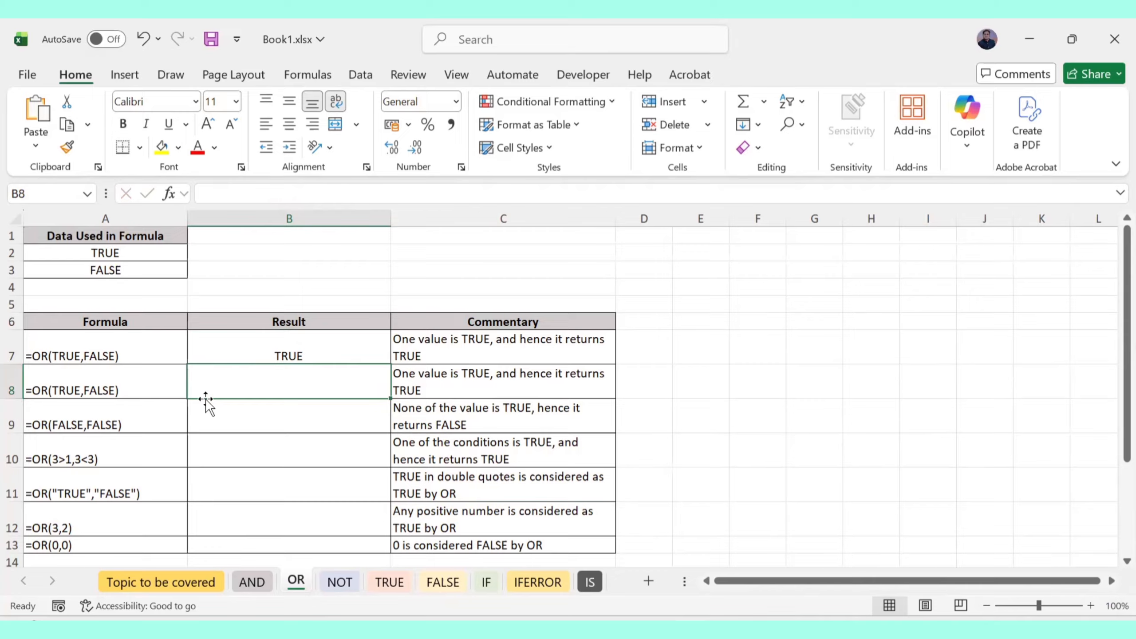
pyautogui.write('=')
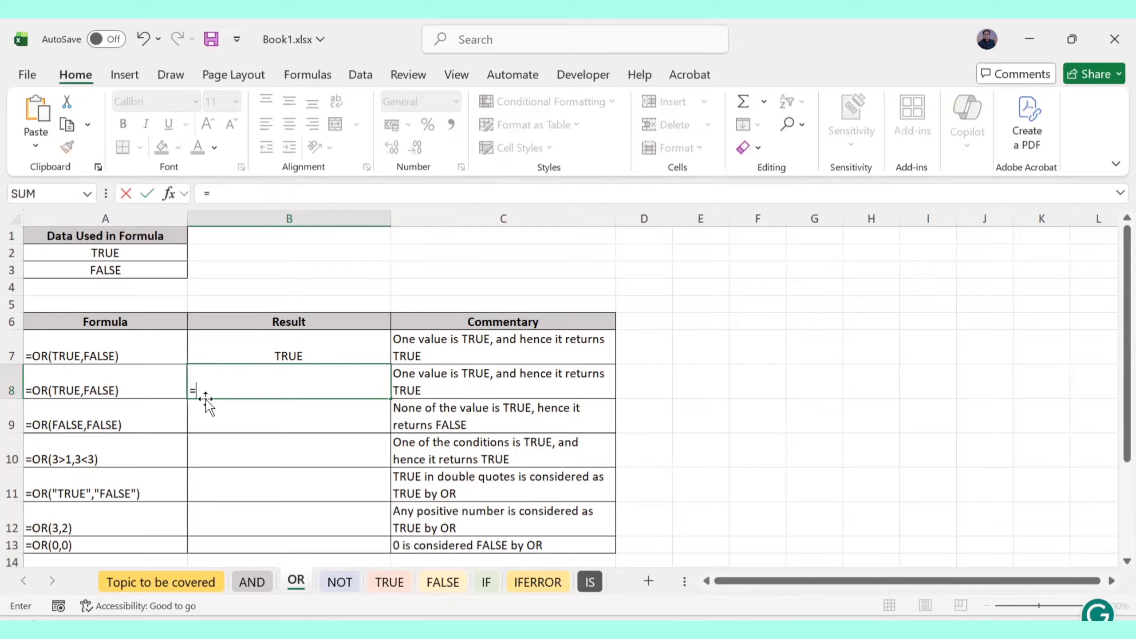
pyautogui.click(84, 382)
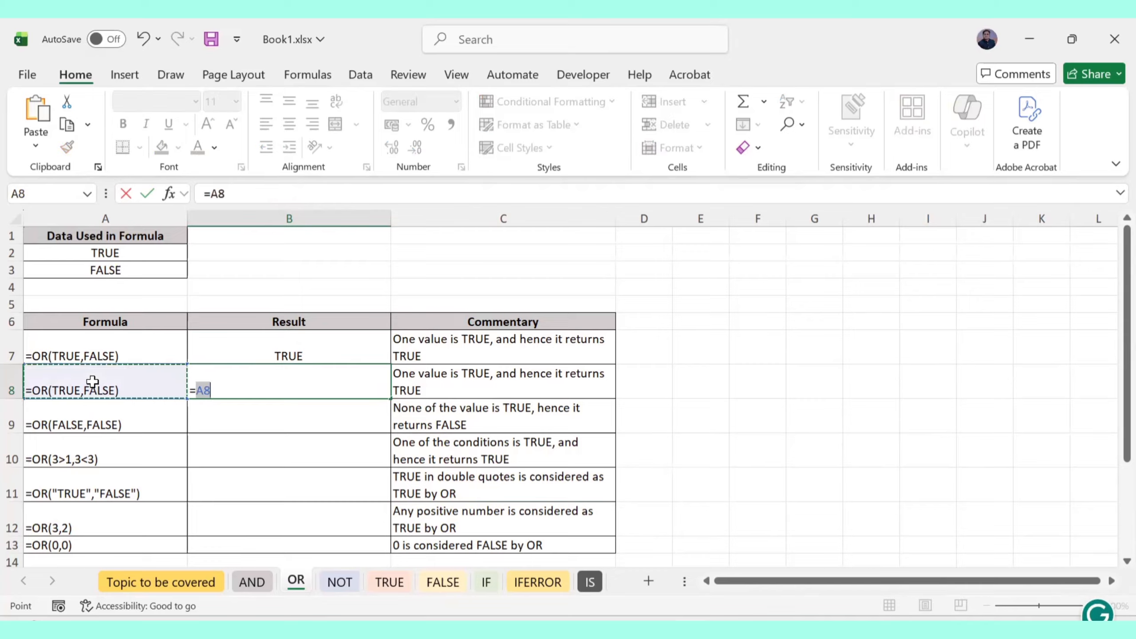
pyautogui.press('BackSpace')
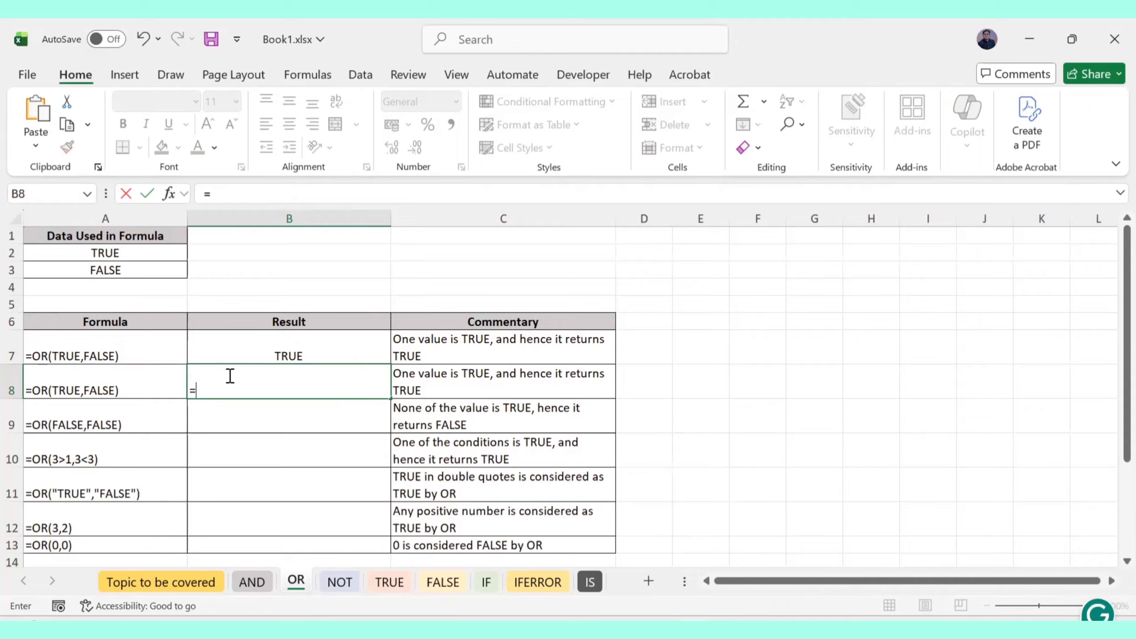
pyautogui.press('BackSpace')
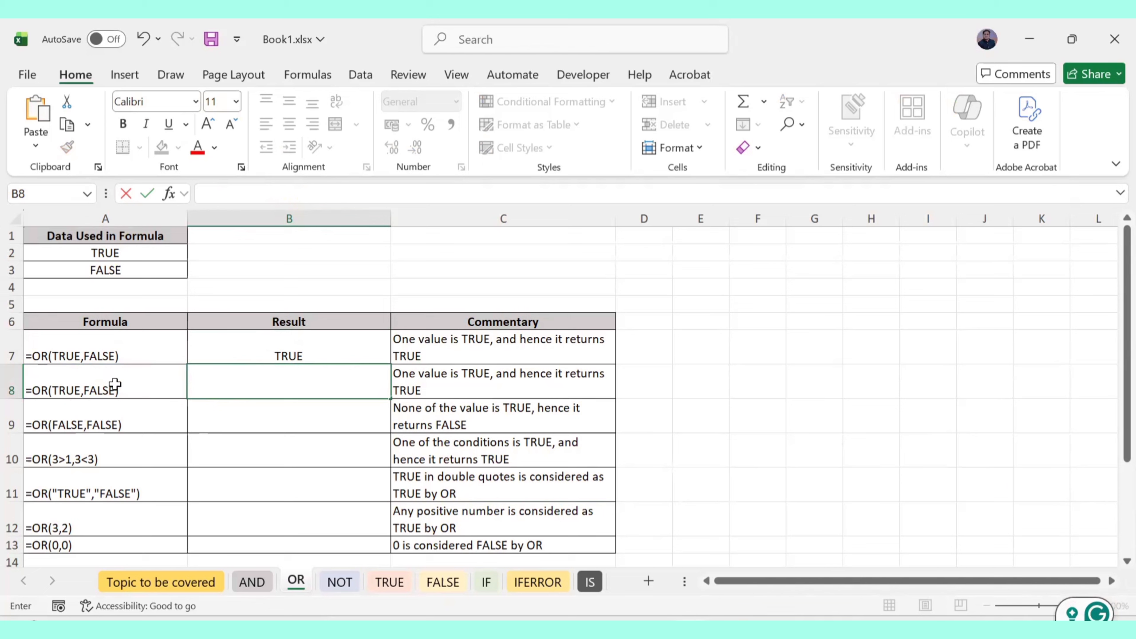
# Shade cells A8:C8 red to flag the duplicate =OR(TRUE,FALSE) example
pyautogui.click(13, 381)
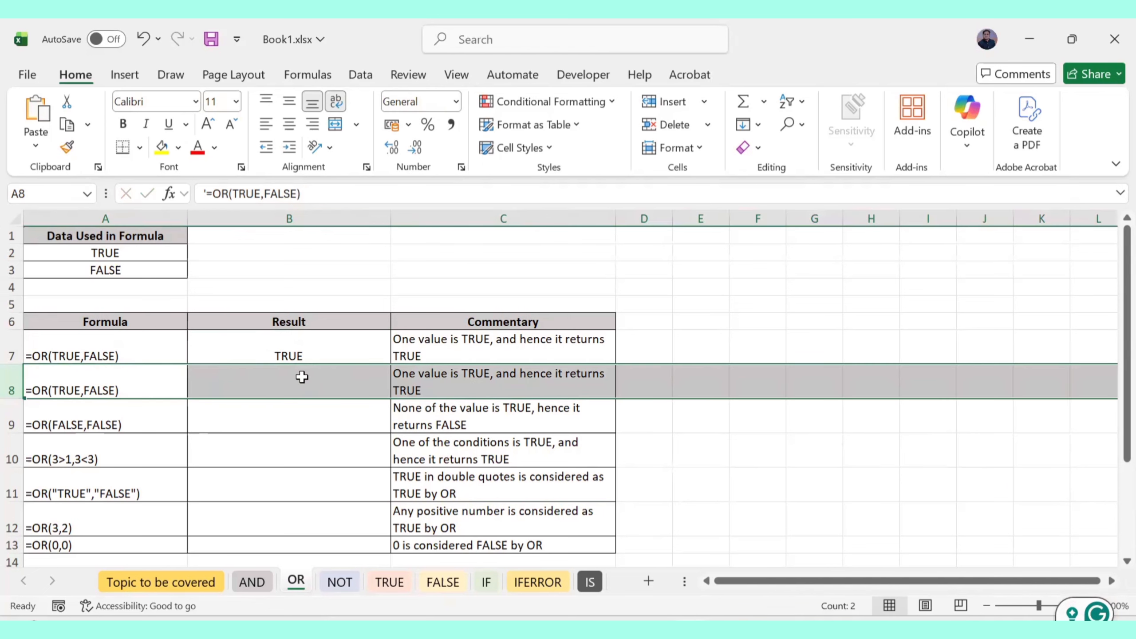
pyautogui.click(299, 378)
pyautogui.moveTo(102, 385); pyautogui.dragTo(424, 380)
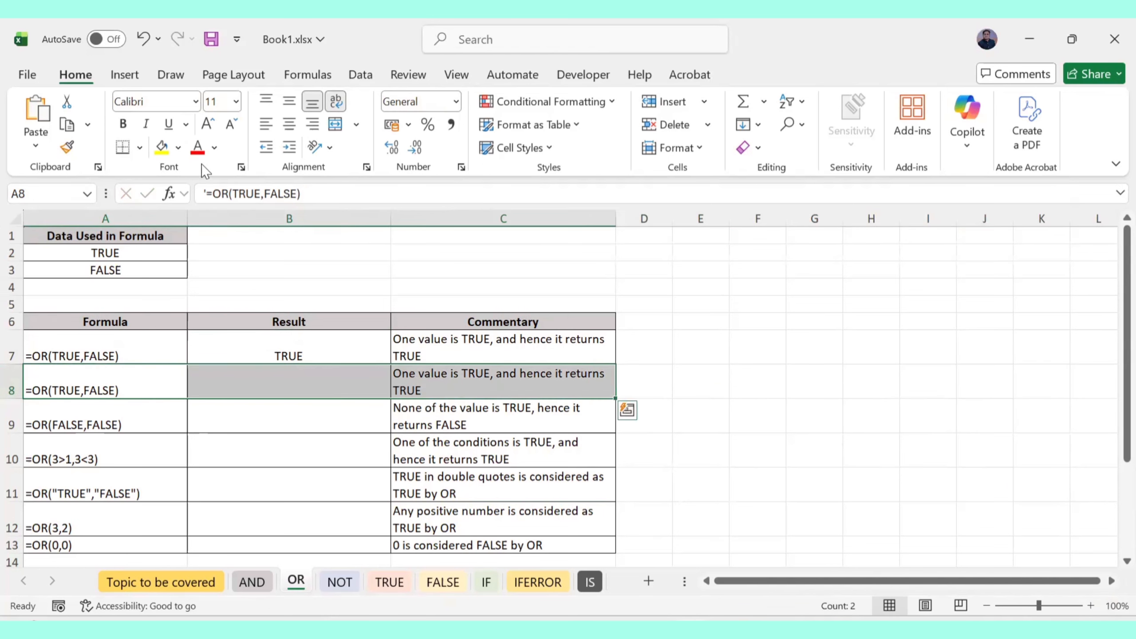
pyautogui.click(162, 148)
pyautogui.click(178, 146)
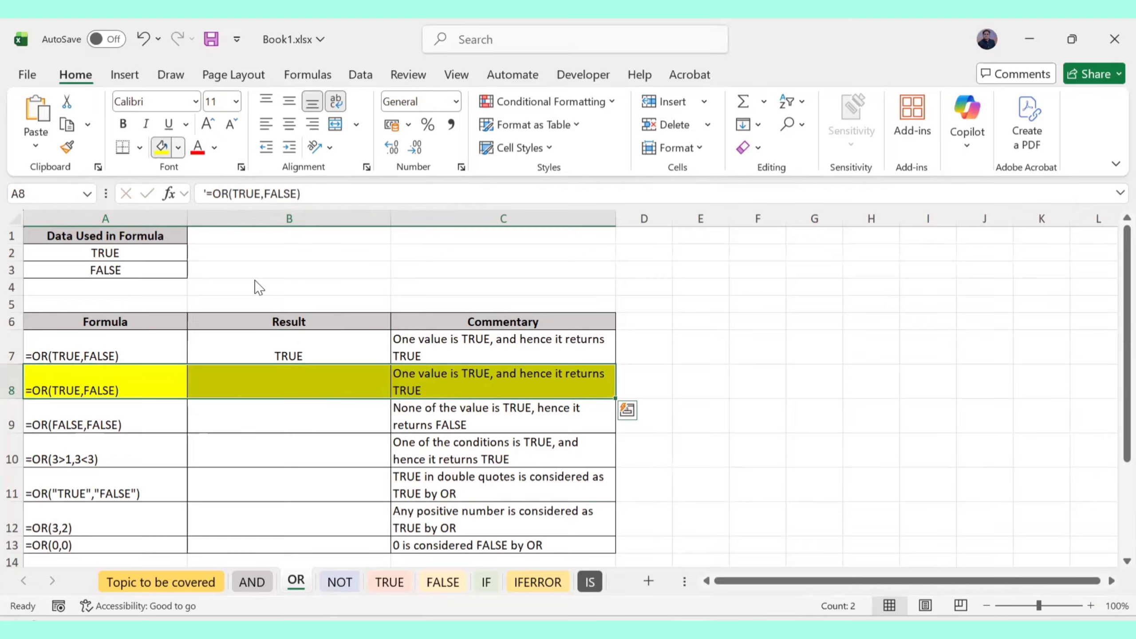
pyautogui.click(189, 413)
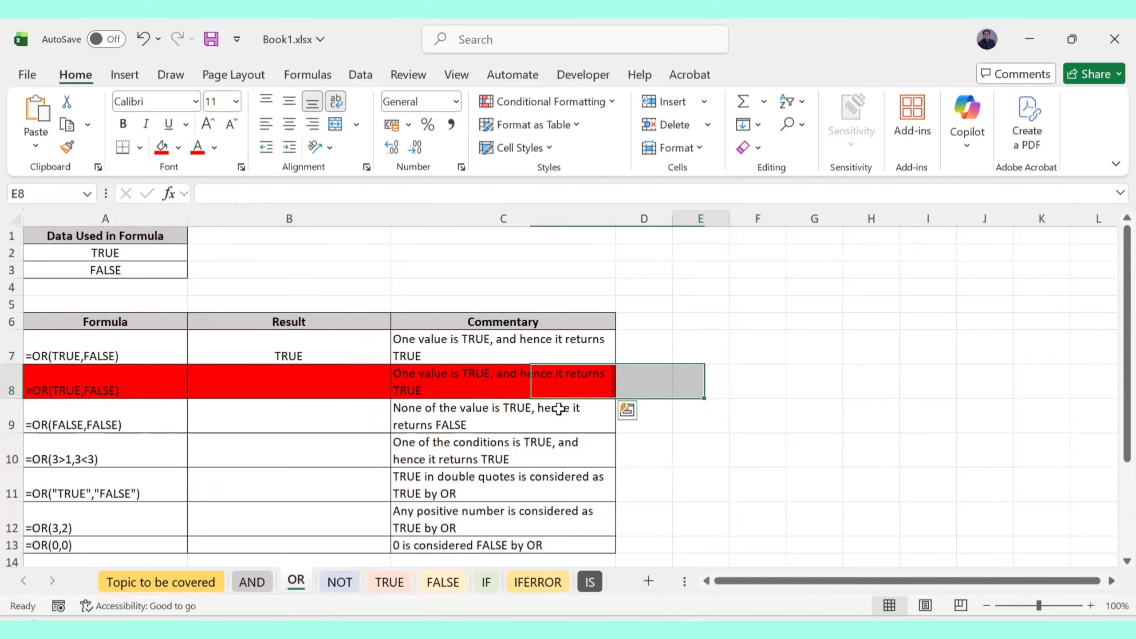
pyautogui.click(700, 380)
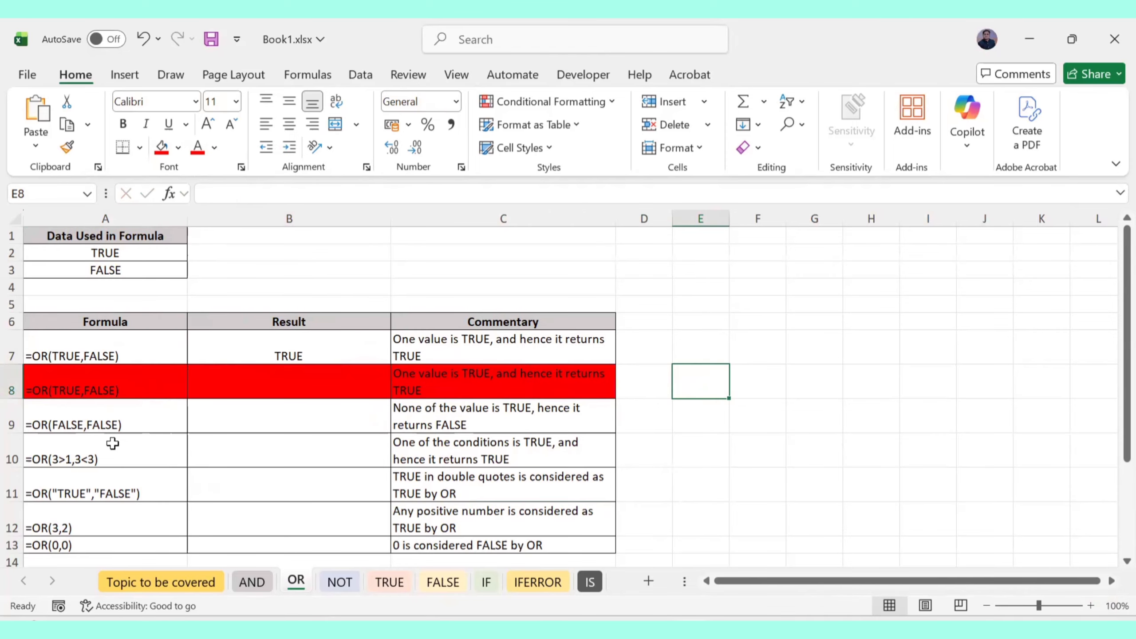
pyautogui.click(230, 417)
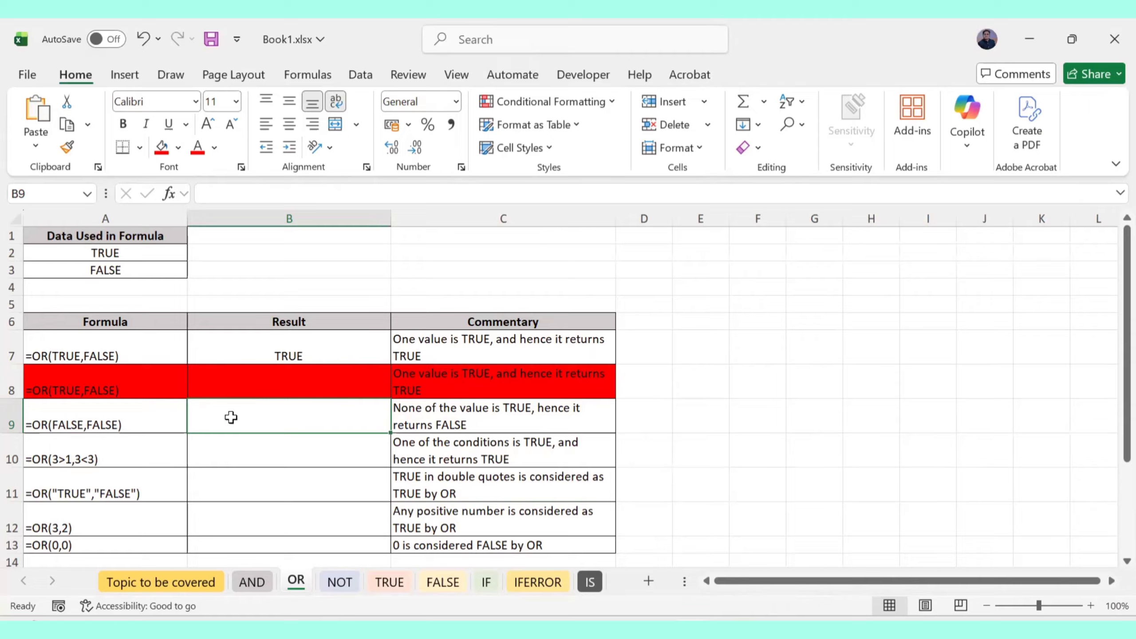
# Complete =OR(FALSE,FALSE) in B9, fixing the misspelled FALSE, so it returns FALSE
pyautogui.write('=')
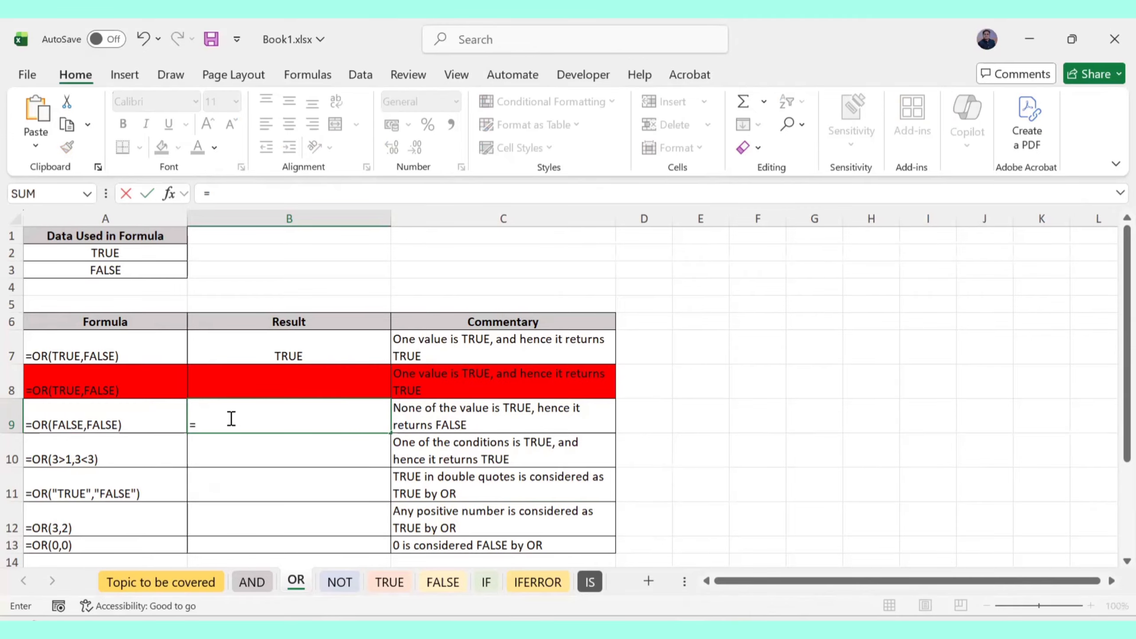
pyautogui.write('OR(F')
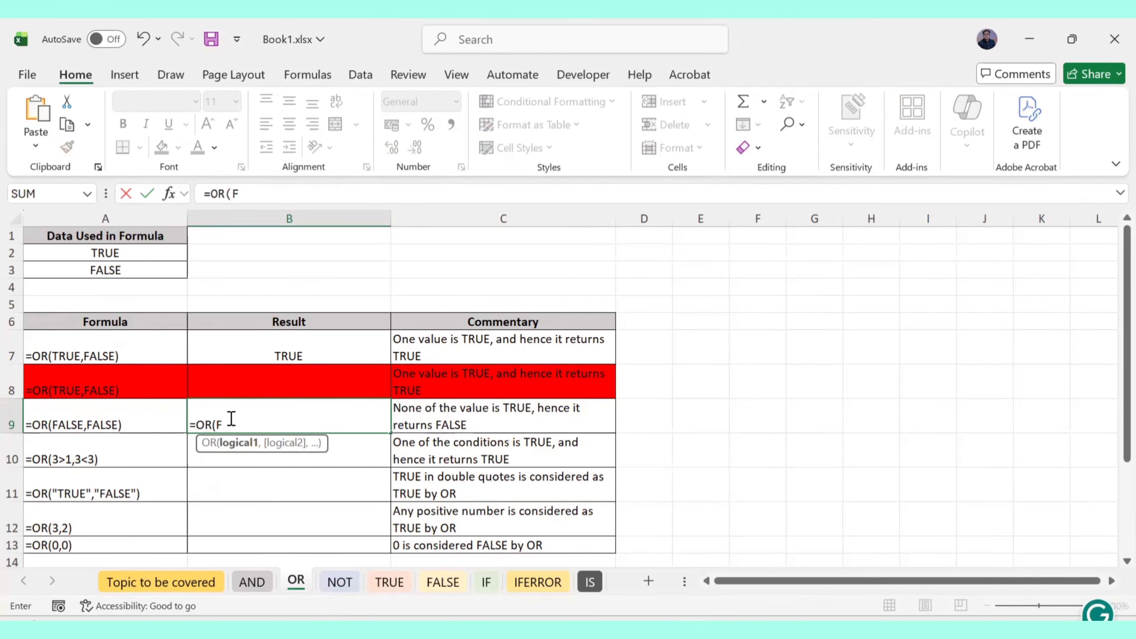
pyautogui.write('ALSE,')
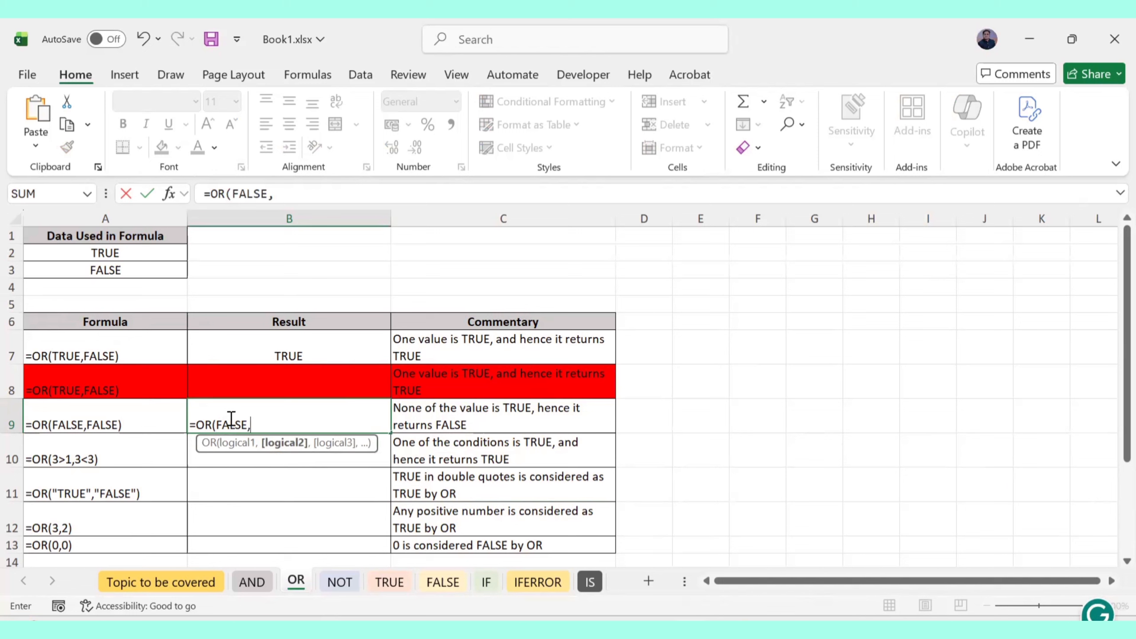
pyautogui.write('FAL')
pyautogui.keyDown('shift'); pyautogui.click(231, 418); pyautogui.keyUp('shift')
pyautogui.write('SE')
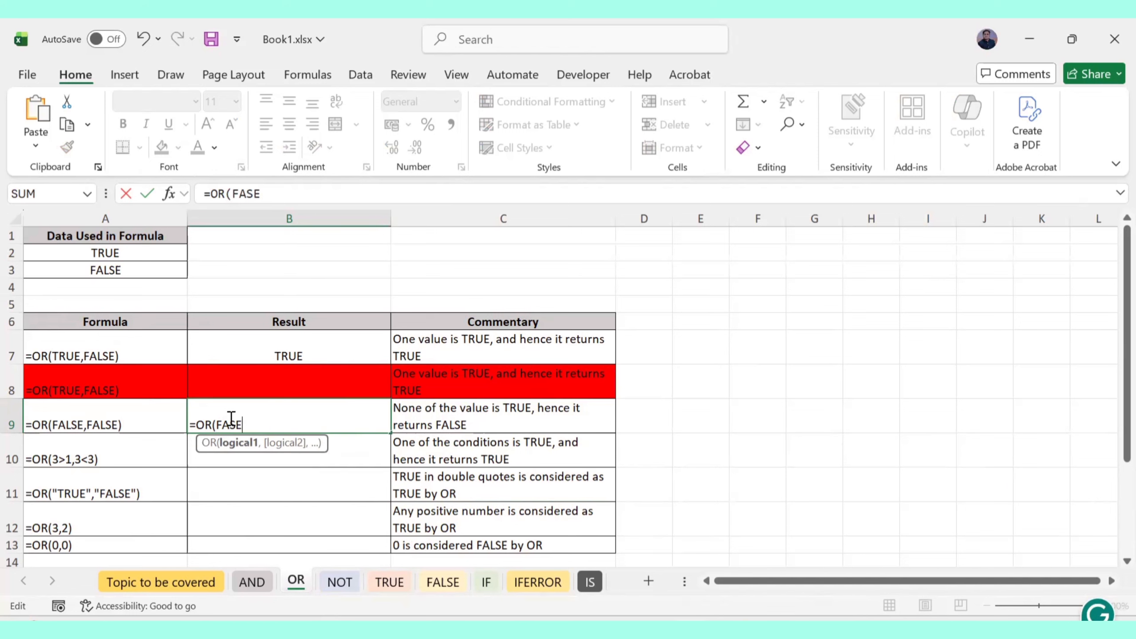
pyautogui.press('BackSpace')
pyautogui.press('BackSpace')
pyautogui.write('LSE')
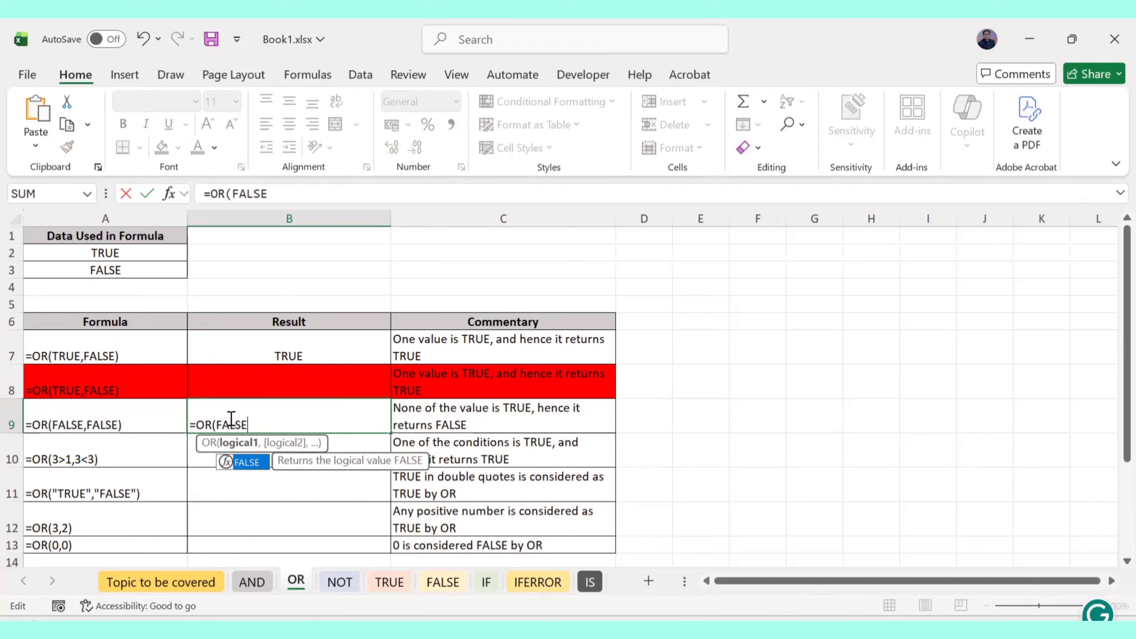
pyautogui.write(',')
pyautogui.write('FAL')
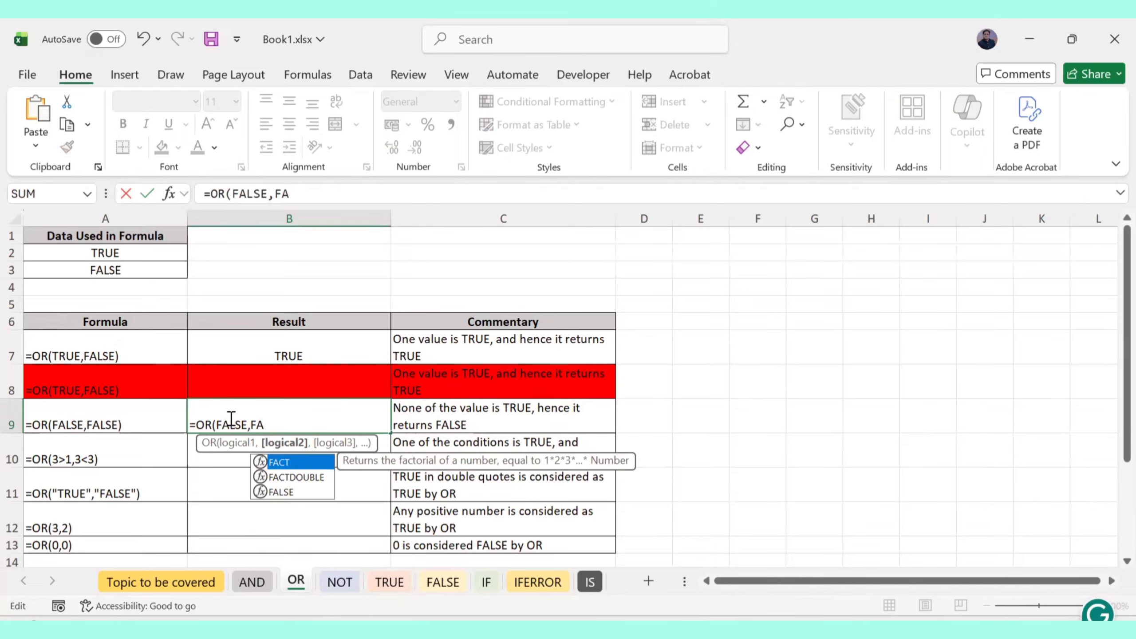
pyautogui.write('SE')
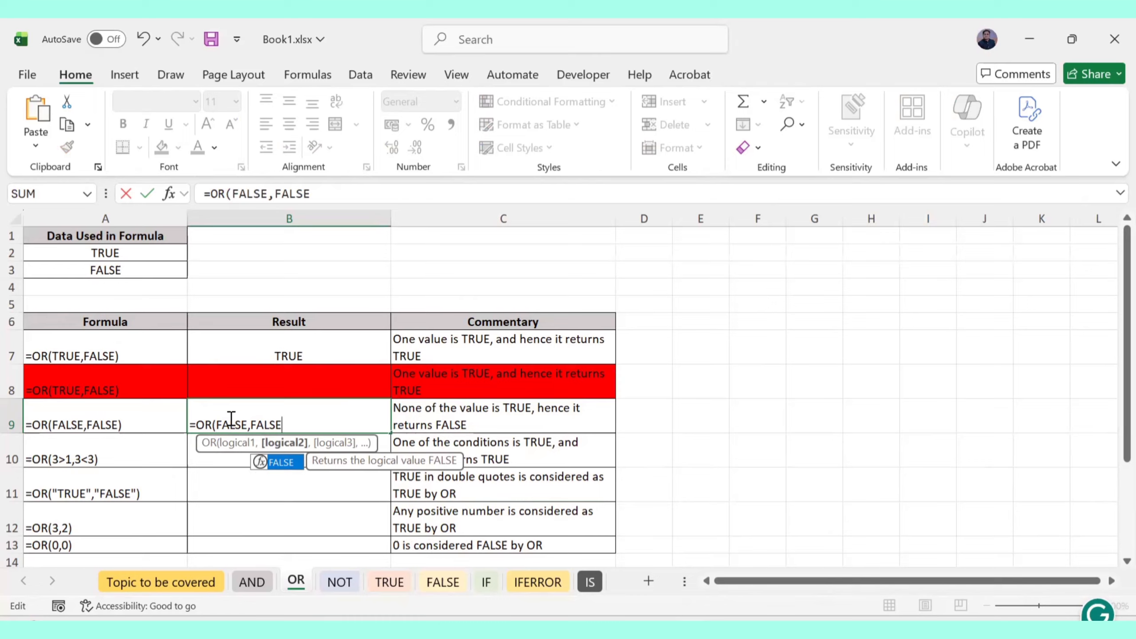
pyautogui.write(')')
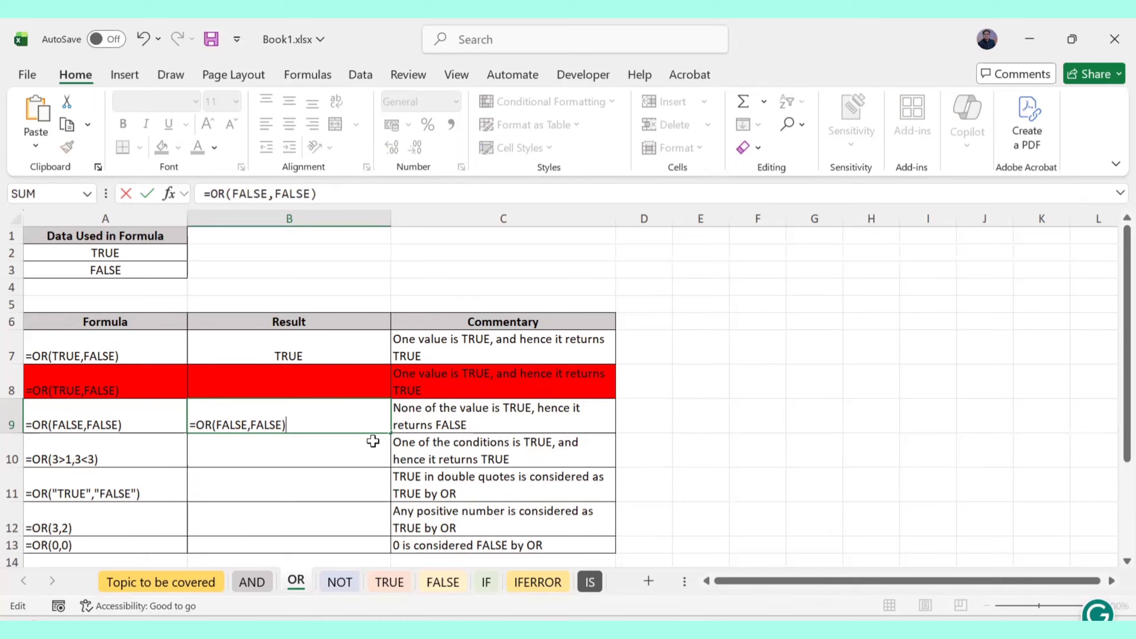
pyautogui.press('Return')
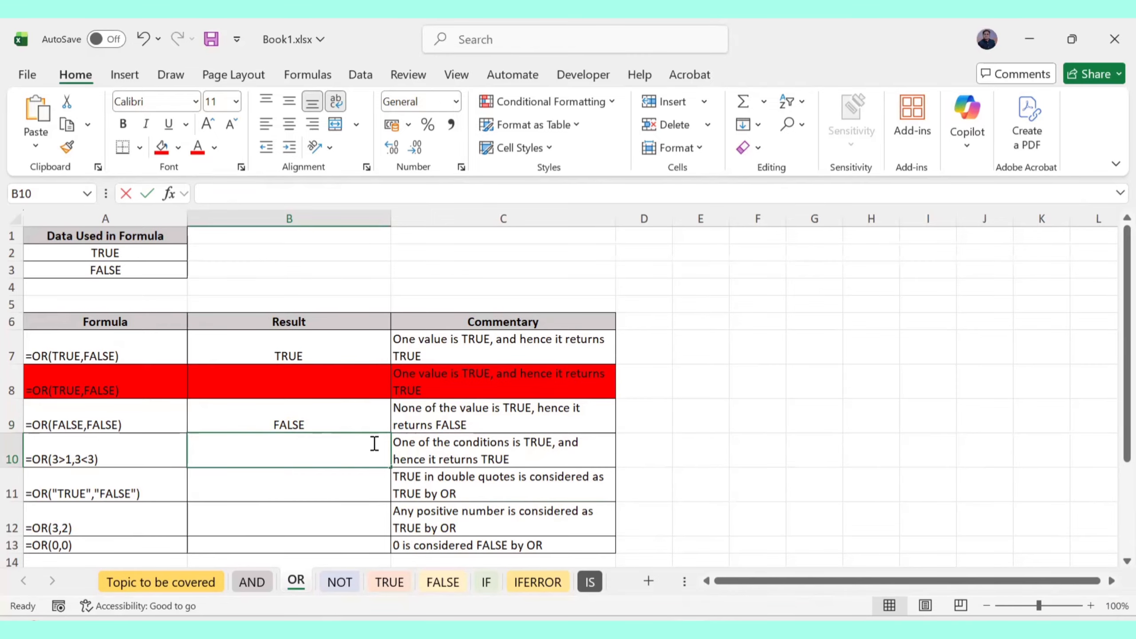
# Enter =OR(3>1,3<3) in B10 so it shows TRUE
pyautogui.write('=OR')
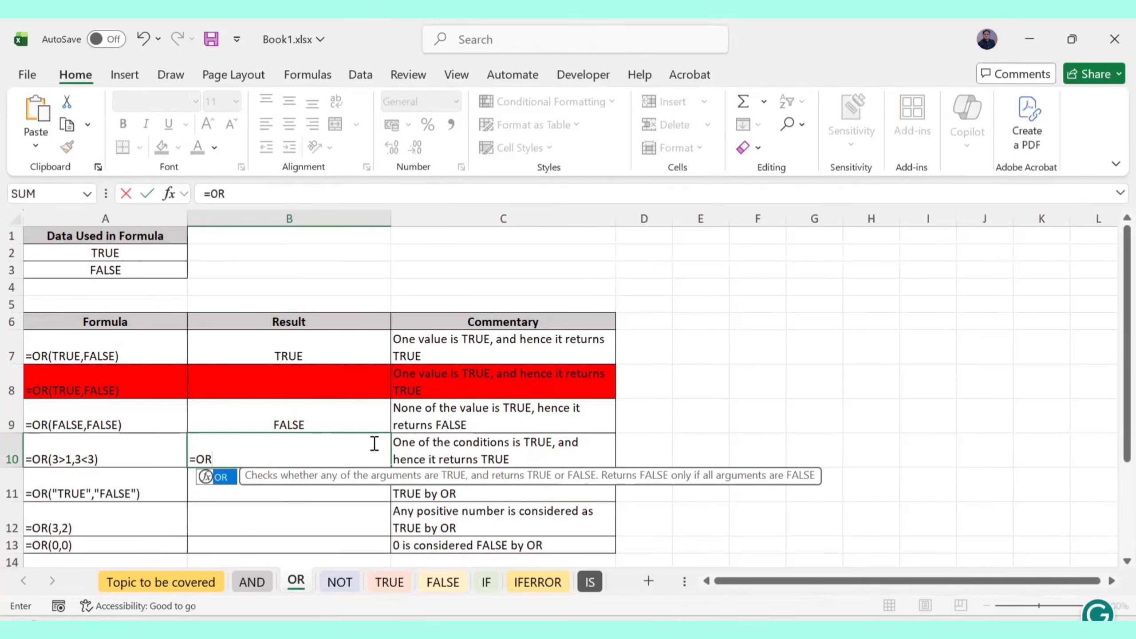
pyautogui.write('(3>1,')
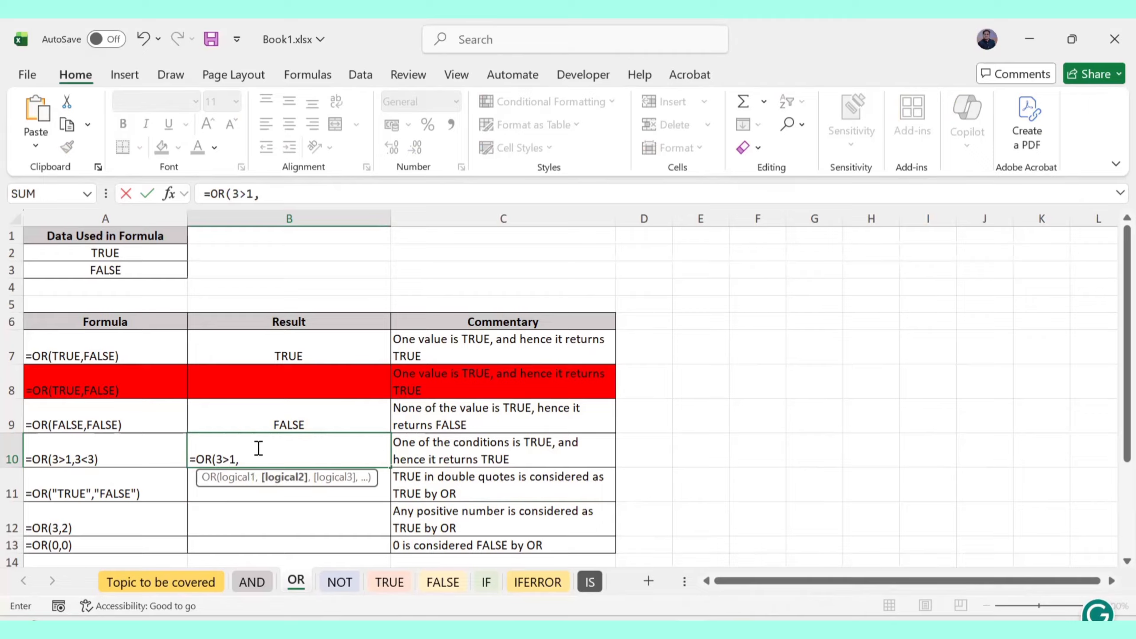
pyautogui.write('3<3)')
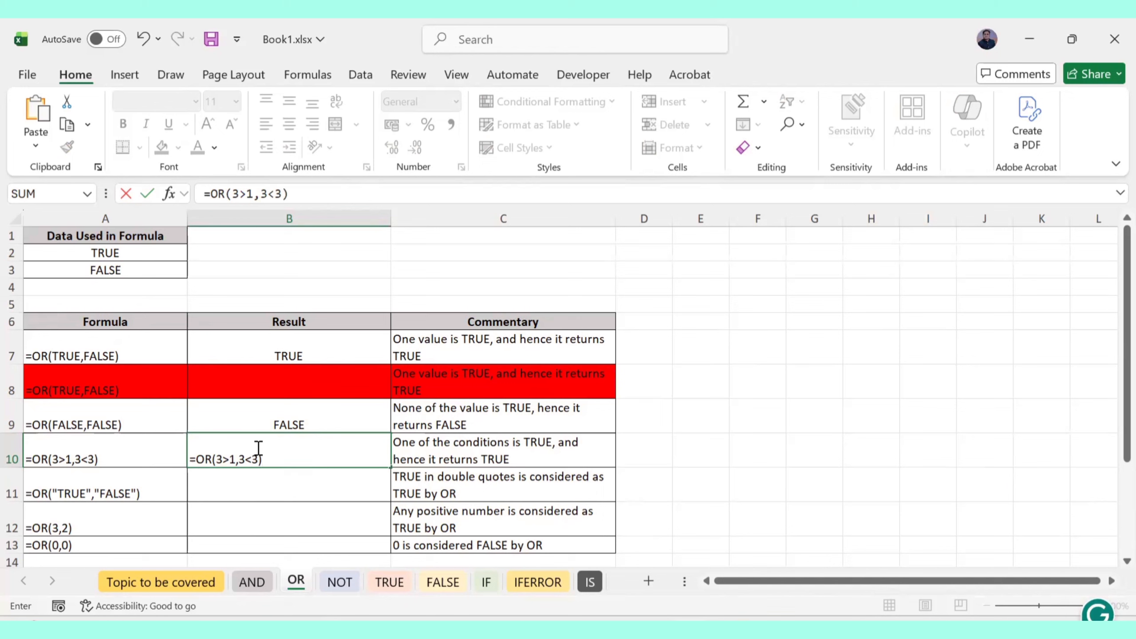
pyautogui.press('Return')
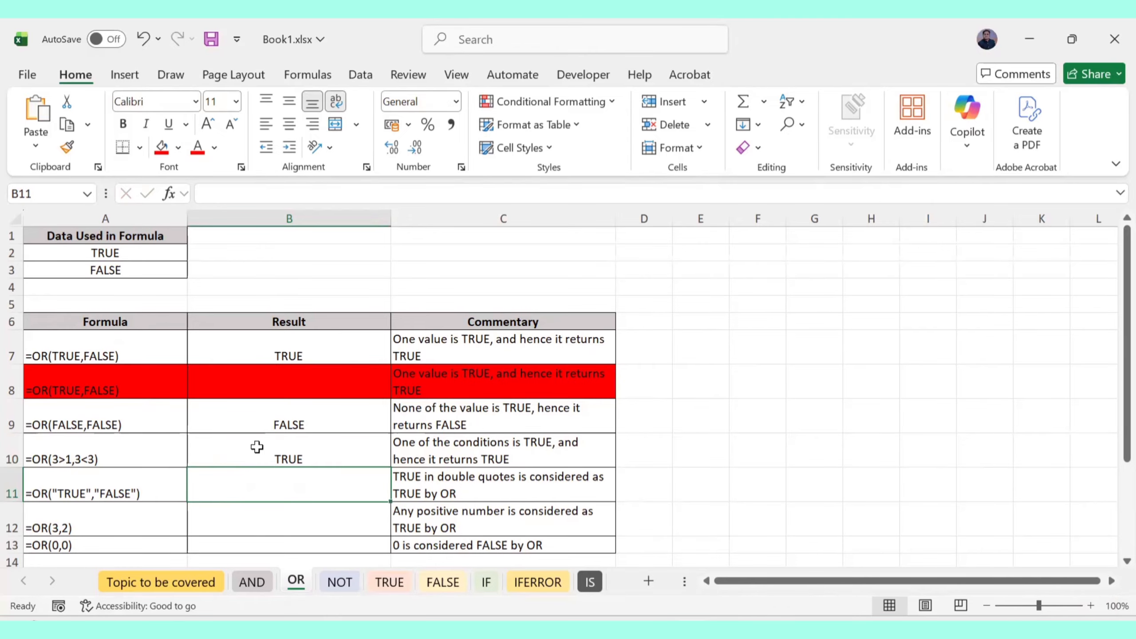
# Enter =OR("TRUE","FALSE"), =OR(3,2) and =OR(0,0) in B11–B13, returning TRUE, TRUE and FALSE
pyautogui.write('=OR')
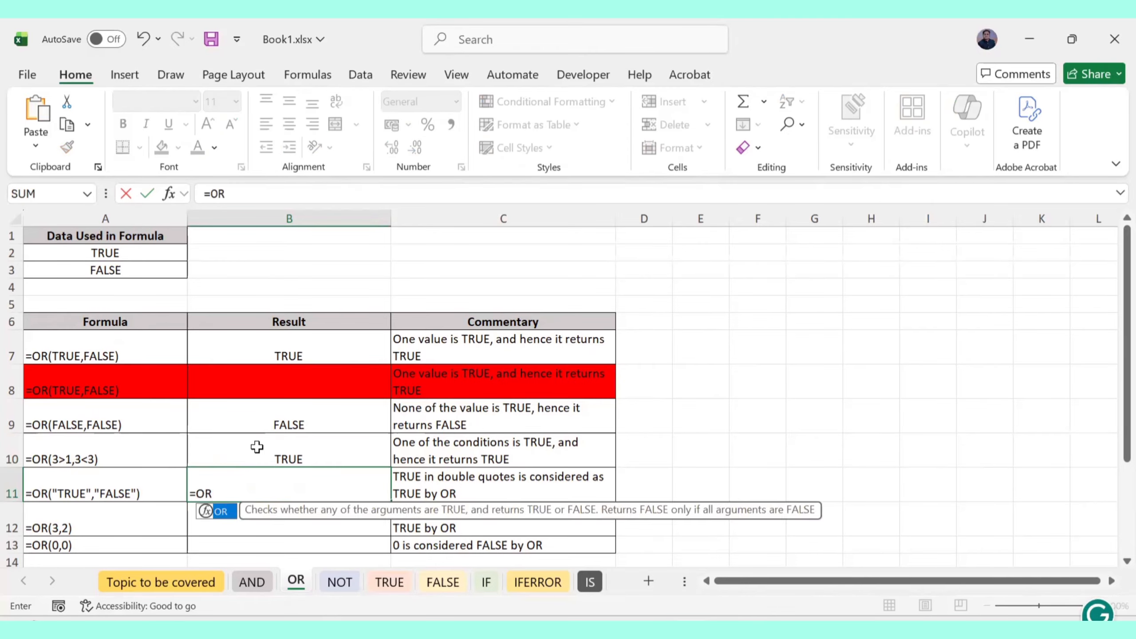
pyautogui.write('(')
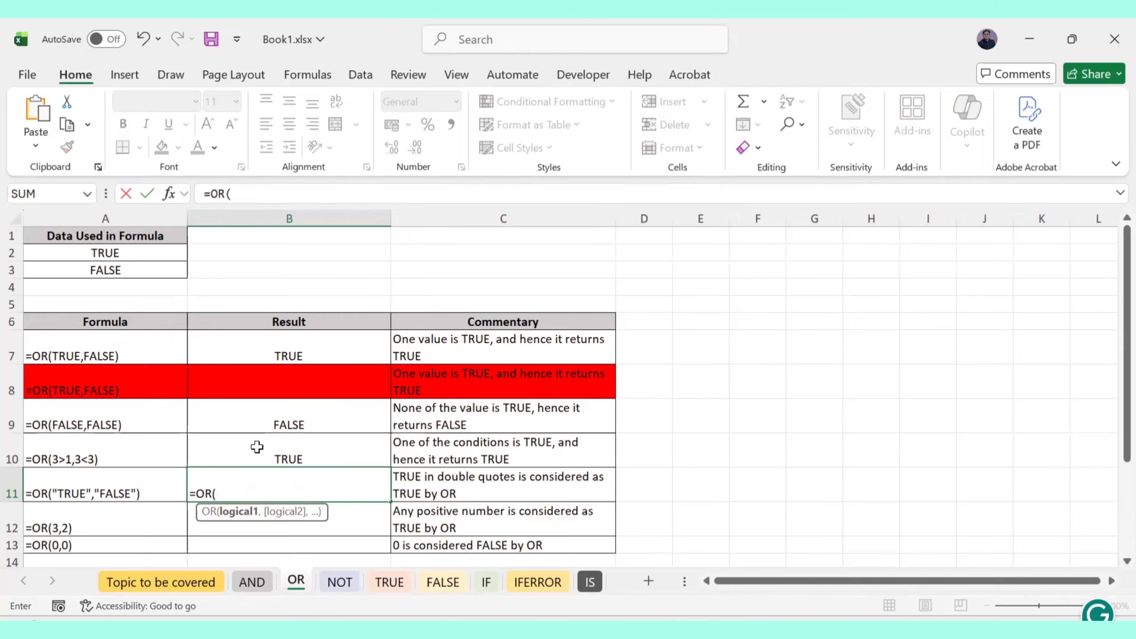
pyautogui.write('"TRUE",')
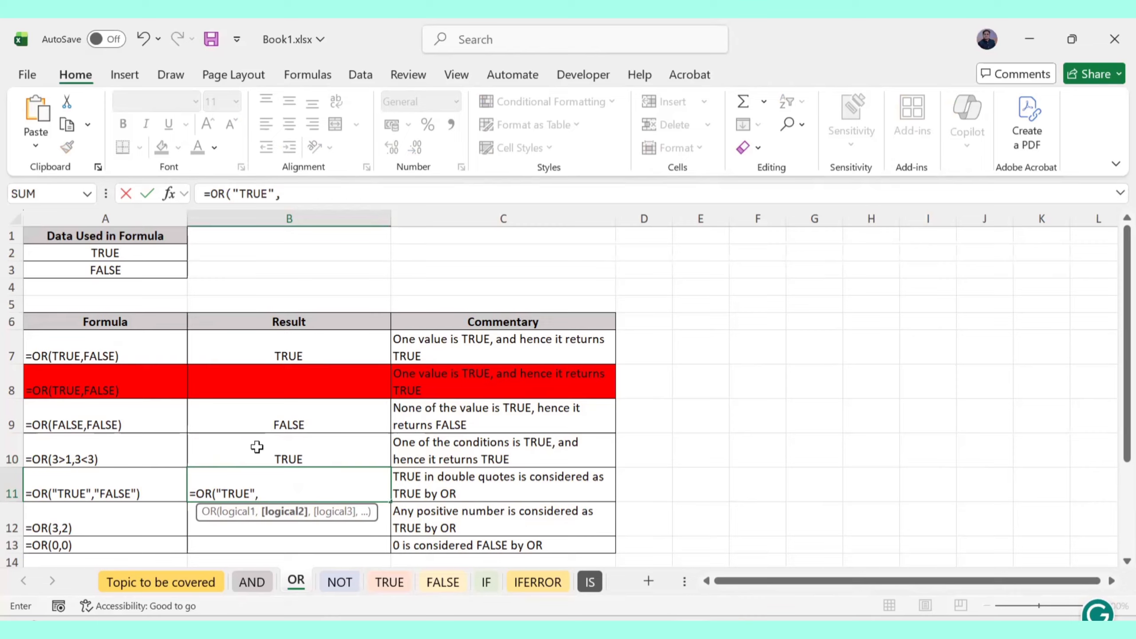
pyautogui.write('"FALSE')
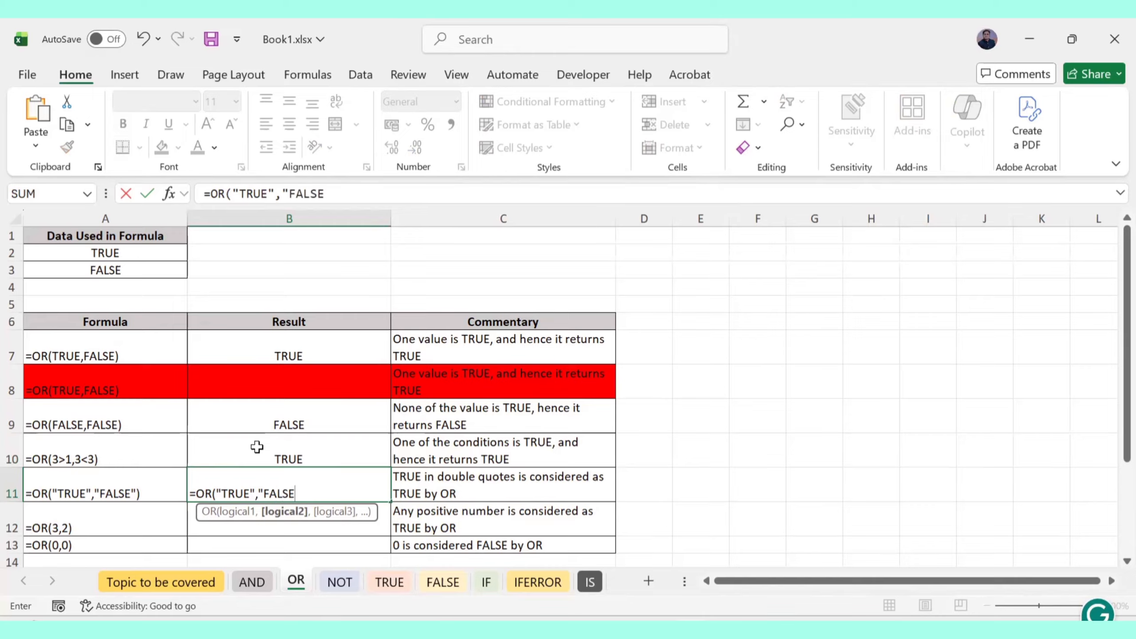
pyautogui.write('")')
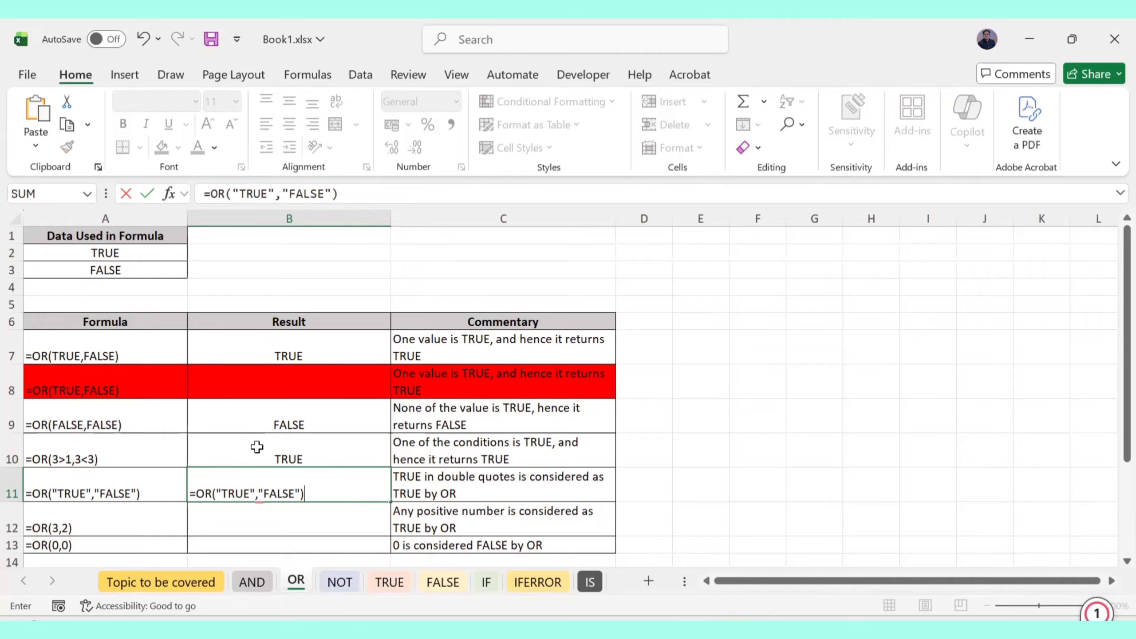
pyautogui.press('Return')
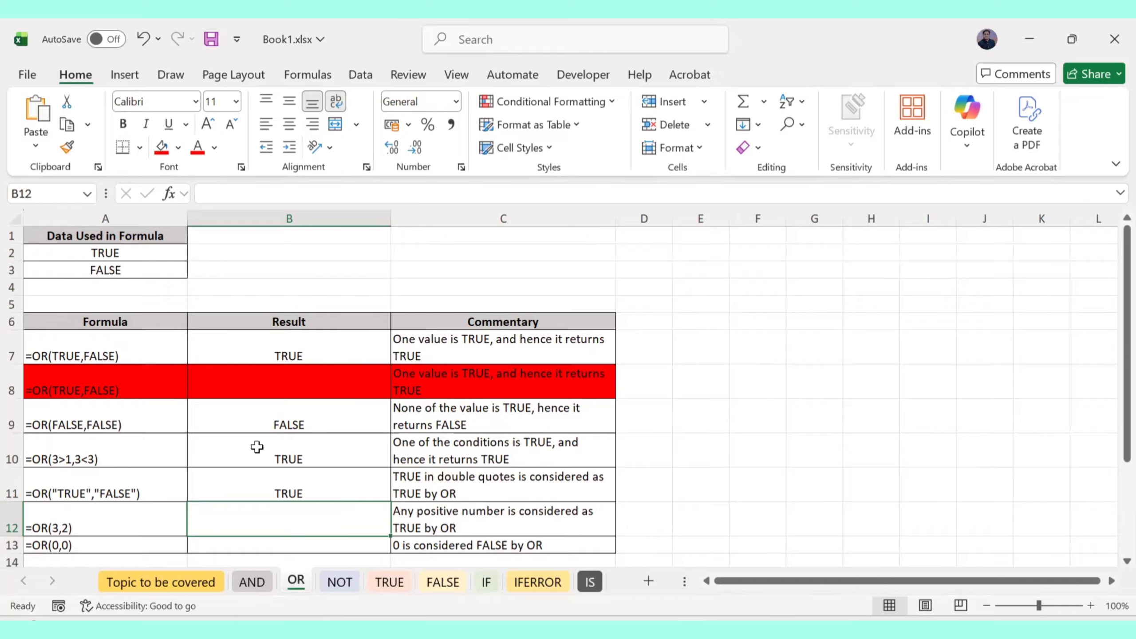
pyautogui.write('=')
pyautogui.press('BackSpace')
pyautogui.write('OR')
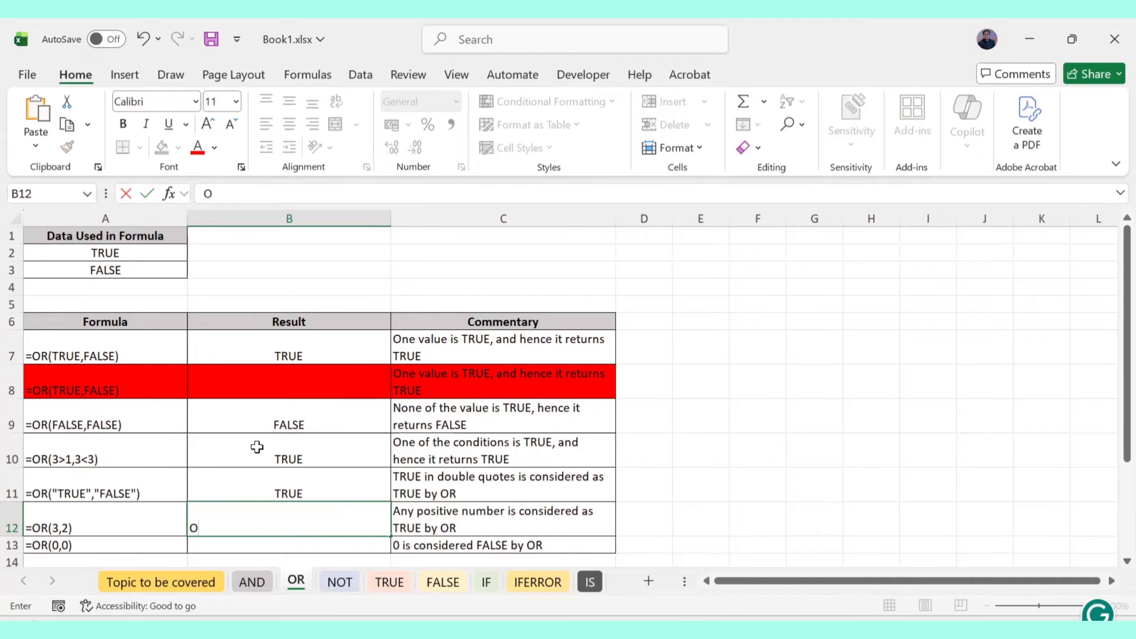
pyautogui.press('BackSpace')
pyautogui.press('BackSpace')
pyautogui.write('=')
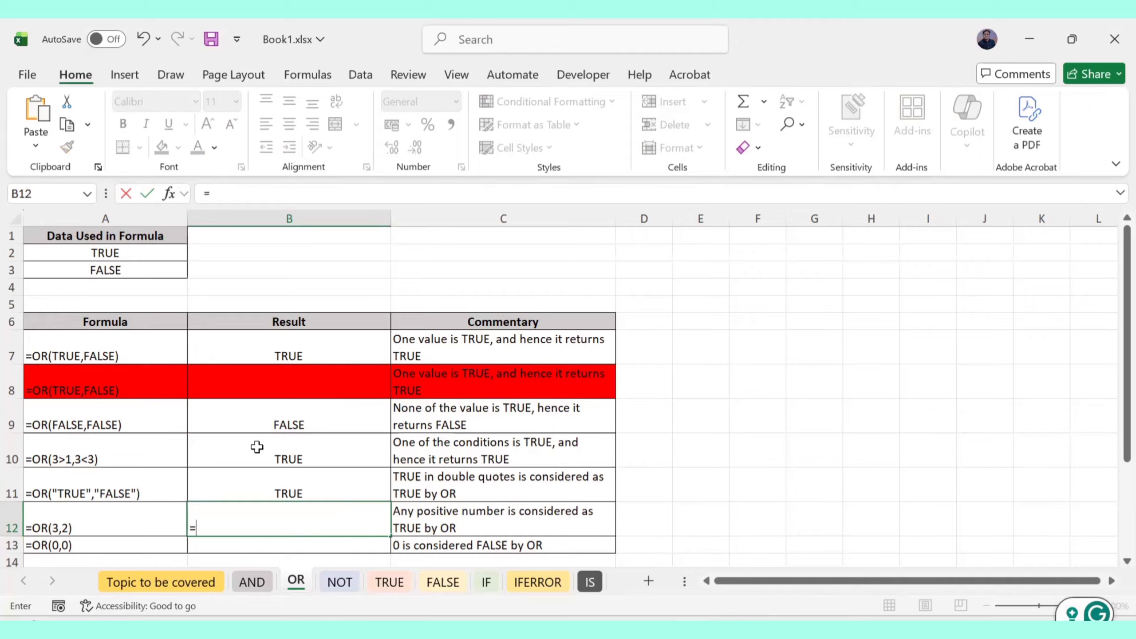
pyautogui.write('OR(3,2')
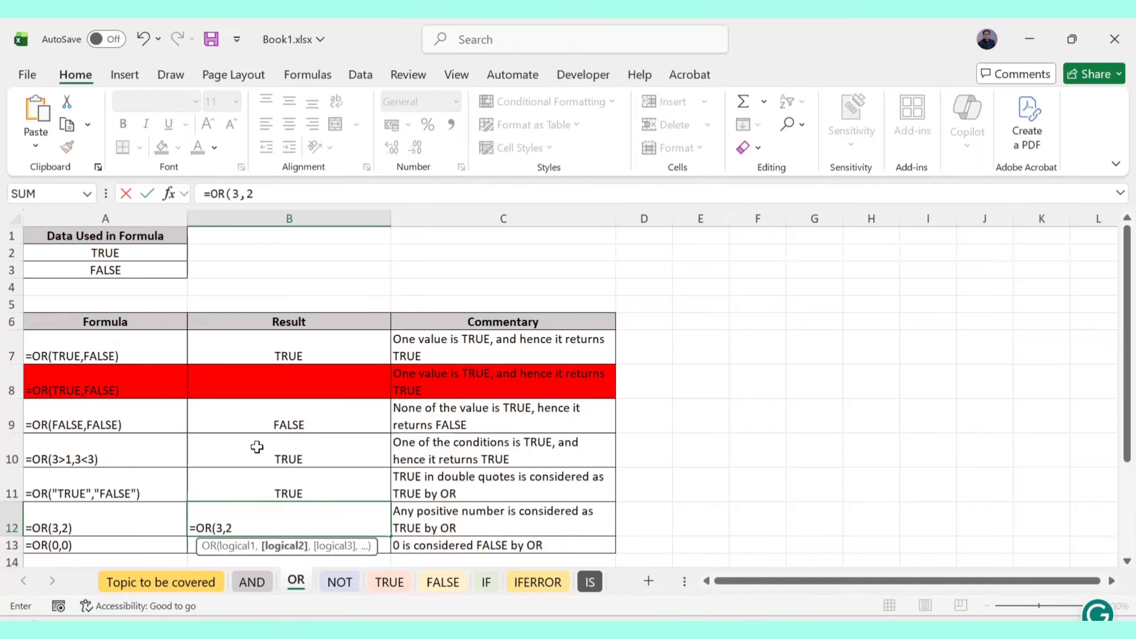
pyautogui.write(')')
pyautogui.press('Return')
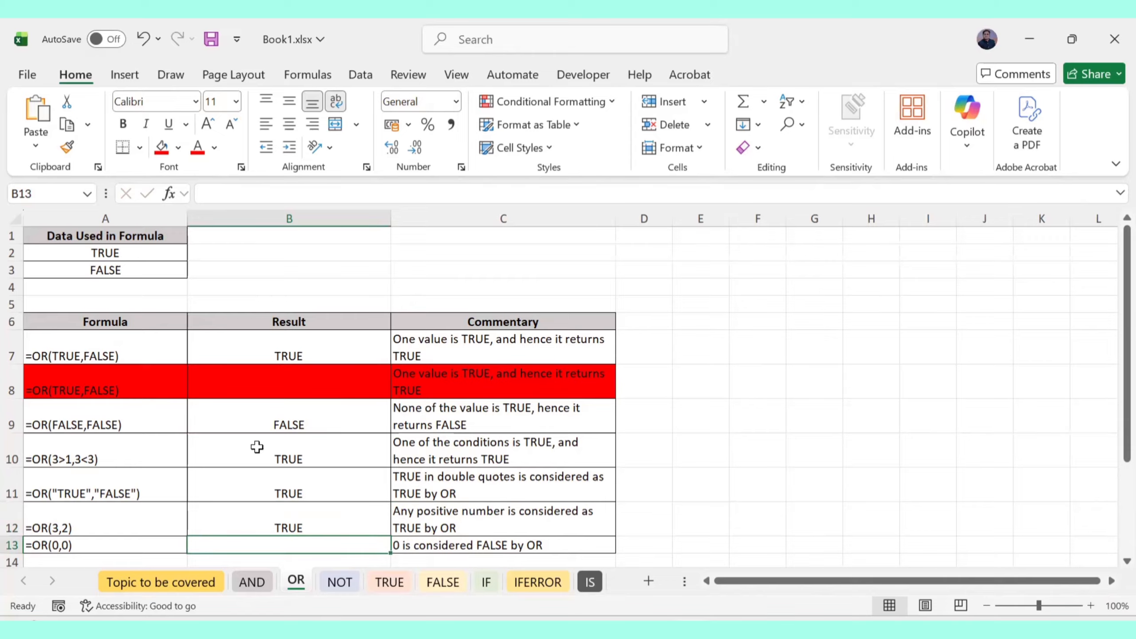
pyautogui.write('=OR')
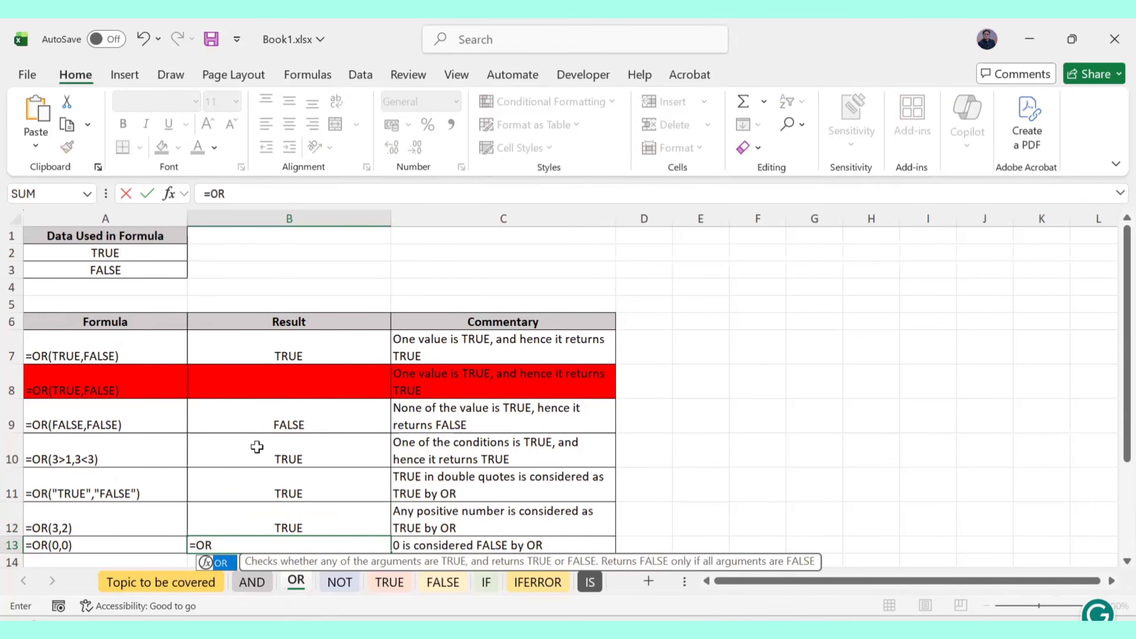
pyautogui.write('(')
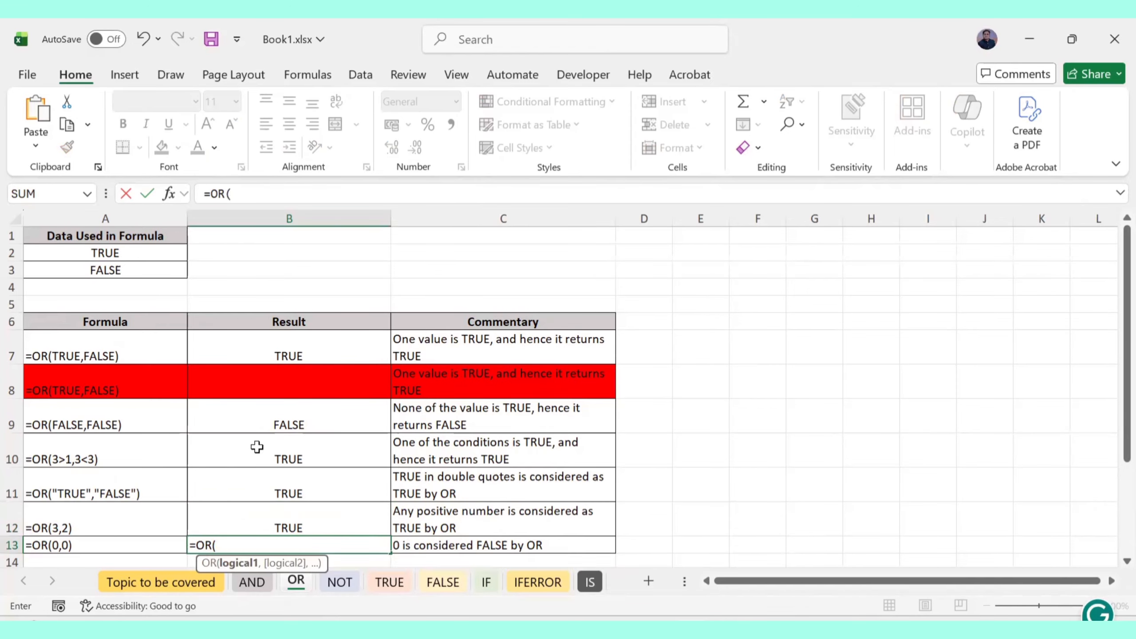
pyautogui.write('0,')
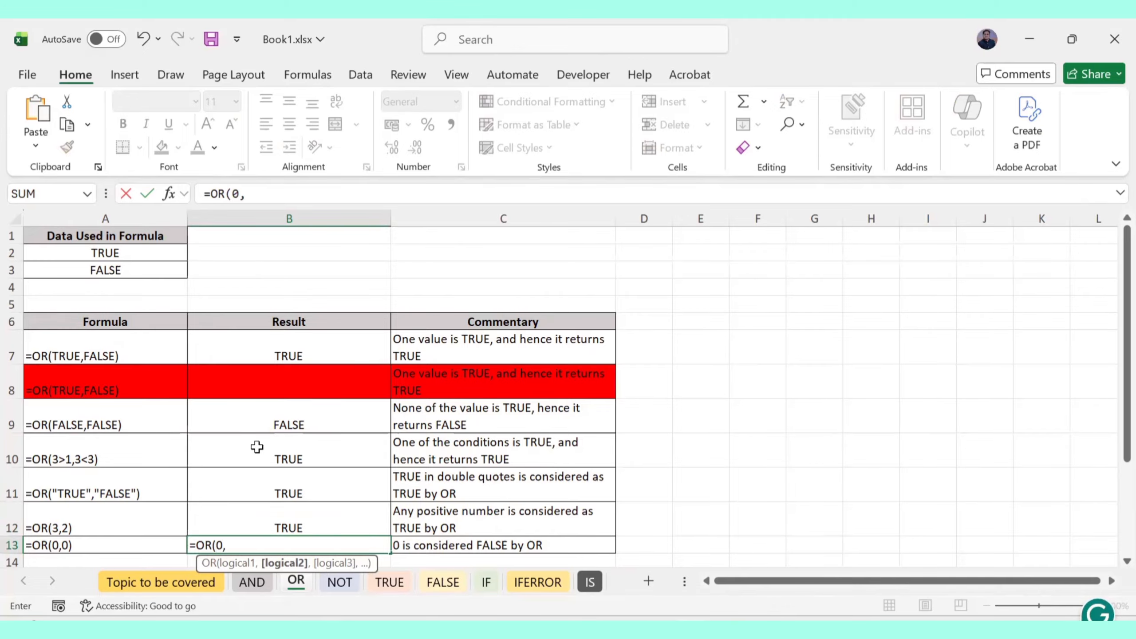
pyautogui.write('0)')
pyautogui.press('Return')
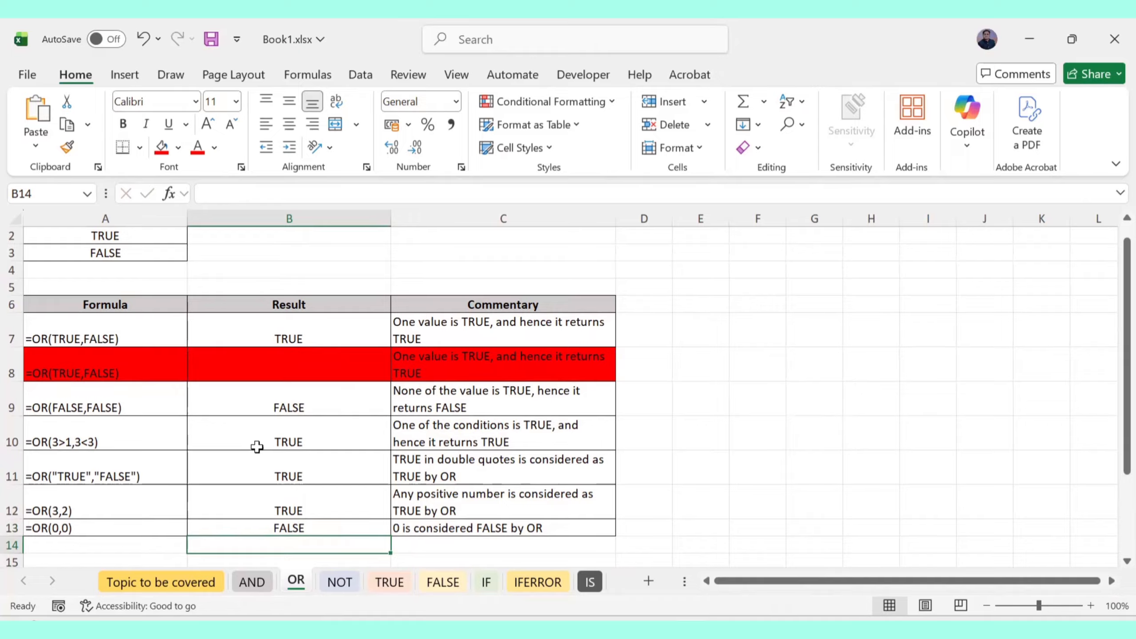
# Edit B13 to =OR(0.2,0) so it returns TRUE, then switch to the NOT sheet
pyautogui.click(277, 527)
pyautogui.doubleClick(264, 527)
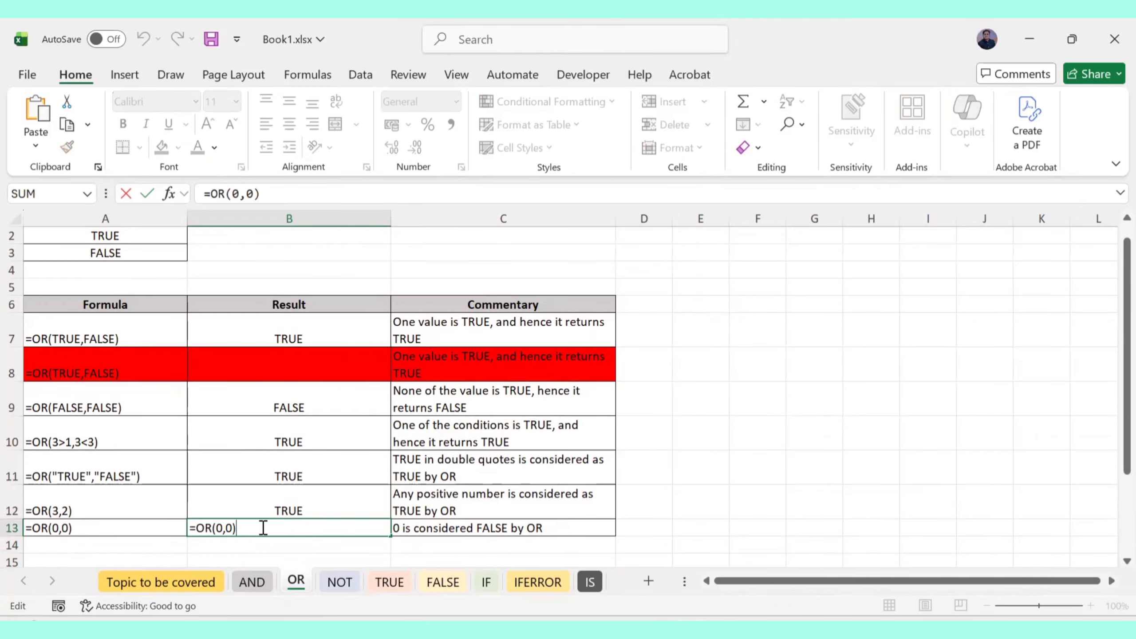
pyautogui.click(222, 530)
pyautogui.write('.2')
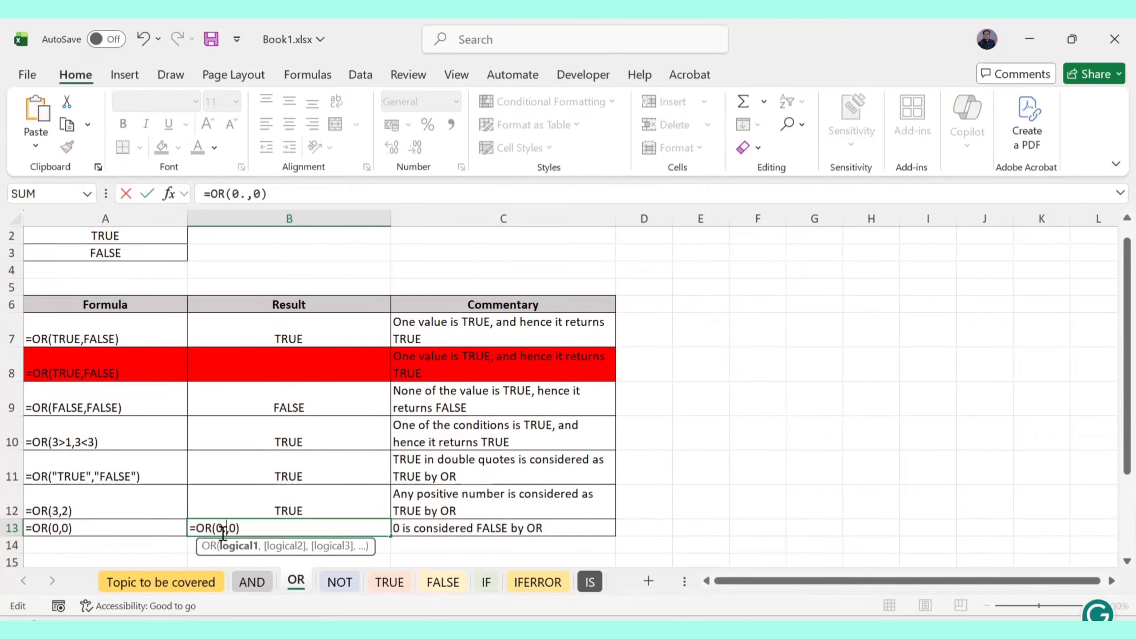
pyautogui.press('Return')
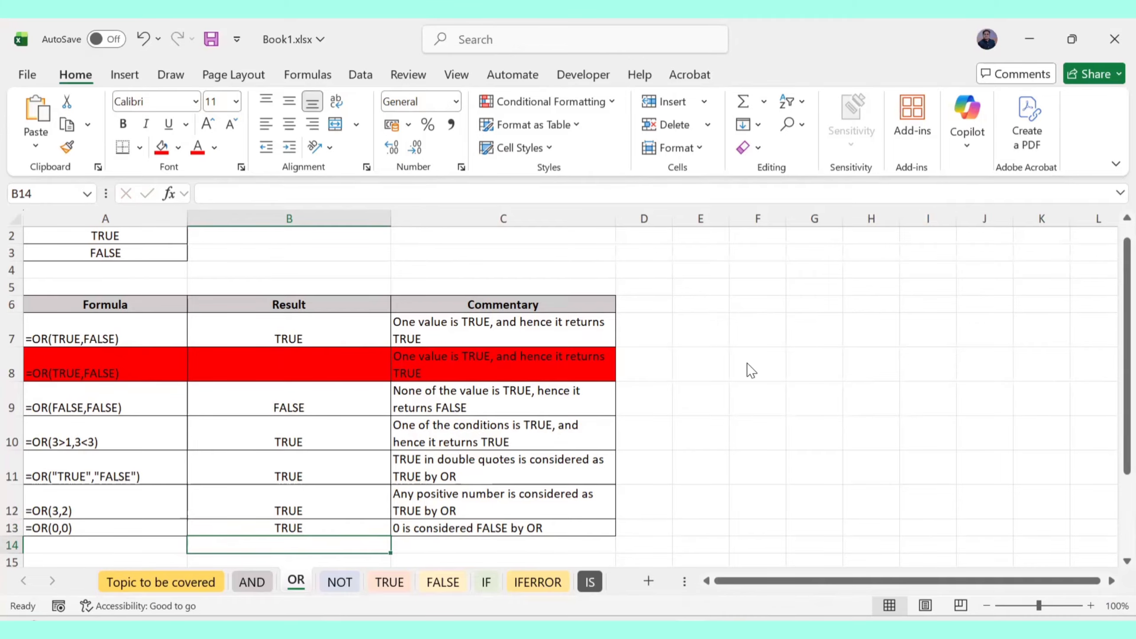
pyautogui.click(340, 581)
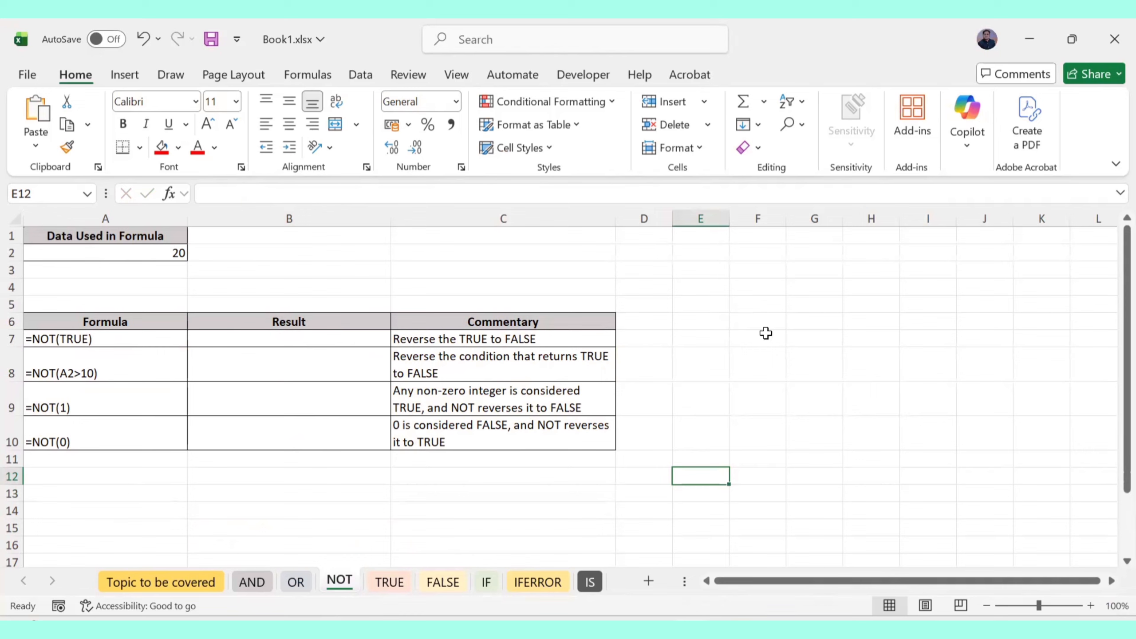
pyautogui.hotkey('ctrl', 'shift', '3')
pyautogui.moveTo(731, 253); pyautogui.dragTo(731, 275)
pyautogui.moveTo(731, 253)
pyautogui.mouseDown()
pyautogui.moveTo(832, 266)
pyautogui.moveTo(887, 251)
pyautogui.moveTo(904, 267)
pyautogui.mouseUp()
pyautogui.click(918, 262)
pyautogui.moveTo(724, 289); pyautogui.dragTo(930, 284)
pyautogui.moveTo(768, 303); pyautogui.dragTo(914, 303)
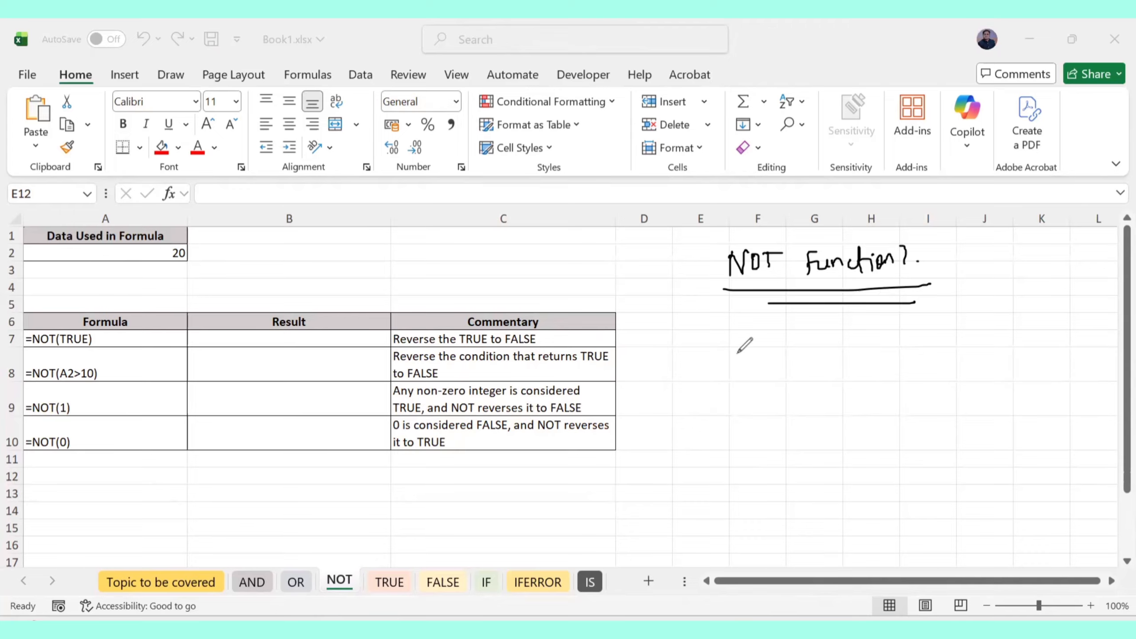
pyautogui.moveTo(739, 352)
pyautogui.mouseDown()
pyautogui.moveTo(742, 334)
pyautogui.moveTo(765, 341)
pyautogui.moveTo(794, 324)
pyautogui.moveTo(820, 338)
pyautogui.mouseUp()
pyautogui.moveTo(749, 401)
pyautogui.mouseDown()
pyautogui.moveTo(794, 395)
pyautogui.moveTo(852, 363)
pyautogui.moveTo(735, 401)
pyautogui.moveTo(848, 363)
pyautogui.mouseUp()
pyautogui.moveTo(904, 332)
pyautogui.mouseDown()
pyautogui.moveTo(925, 327)
pyautogui.moveTo(919, 349)
pyautogui.moveTo(951, 343)
pyautogui.moveTo(961, 329)
pyautogui.moveTo(977, 344)
pyautogui.moveTo(889, 331)
pyautogui.moveTo(990, 313)
pyautogui.moveTo(1011, 333)
pyautogui.mouseUp()
pyautogui.moveTo(948, 356)
pyautogui.mouseDown()
pyautogui.moveTo(947, 461)
pyautogui.moveTo(936, 438)
pyautogui.mouseUp()
pyautogui.moveTo(941, 489); pyautogui.dragTo(982, 487)
pyautogui.moveTo(908, 497); pyautogui.dragTo(755, 499)
pyautogui.moveTo(789, 484); pyautogui.dragTo(787, 508)
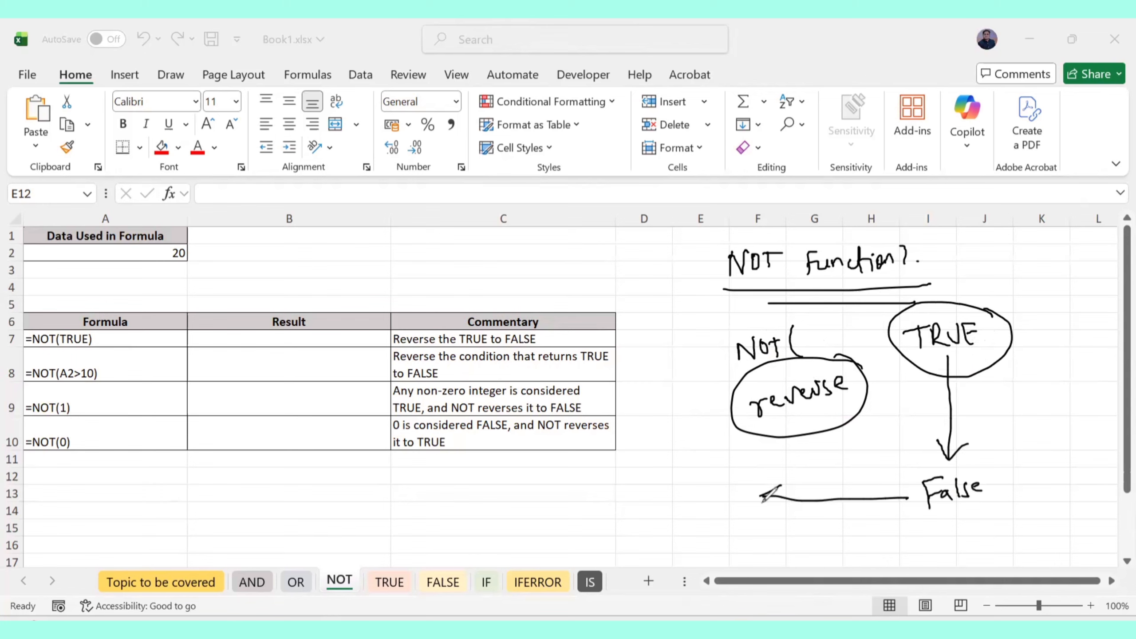
pyautogui.moveTo(718, 471)
pyautogui.mouseDown()
pyautogui.moveTo(742, 468)
pyautogui.moveTo(737, 488)
pyautogui.moveTo(765, 484)
pyautogui.moveTo(783, 464)
pyautogui.moveTo(797, 474)
pyautogui.moveTo(706, 496)
pyautogui.moveTo(796, 441)
pyautogui.mouseUp()
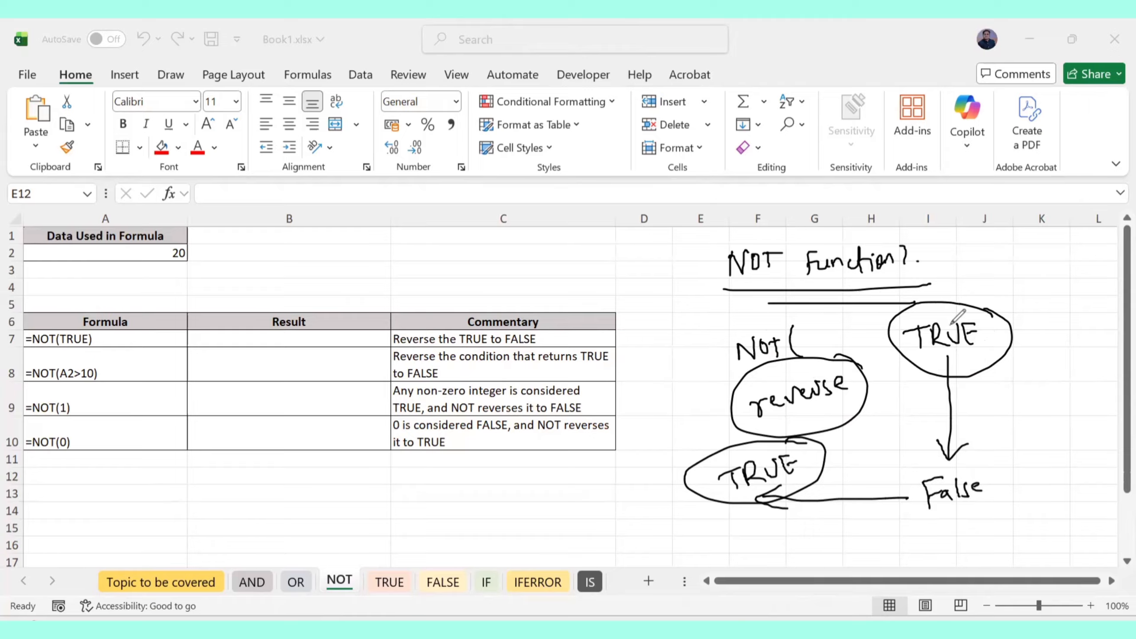
pyautogui.moveTo(908, 365)
pyautogui.mouseDown()
pyautogui.moveTo(808, 419)
pyautogui.moveTo(807, 443)
pyautogui.moveTo(922, 385)
pyautogui.moveTo(913, 365)
pyautogui.mouseUp()
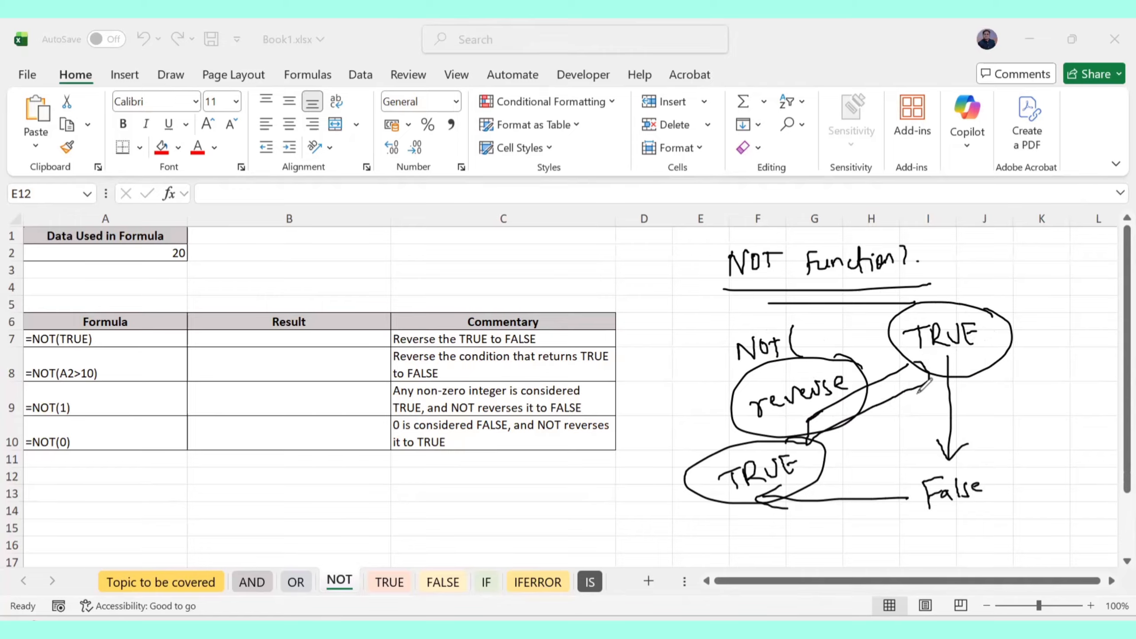
pyautogui.moveTo(969, 463)
pyautogui.mouseDown()
pyautogui.moveTo(893, 492)
pyautogui.moveTo(957, 459)
pyautogui.mouseUp()
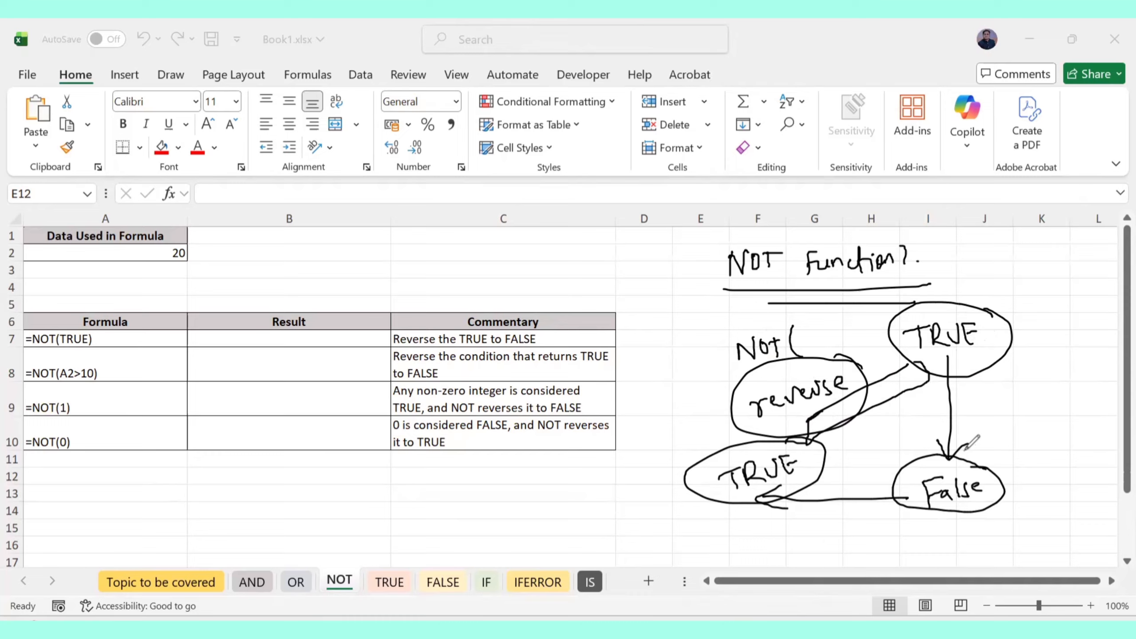
pyautogui.hotkey('ctrl', 'z')
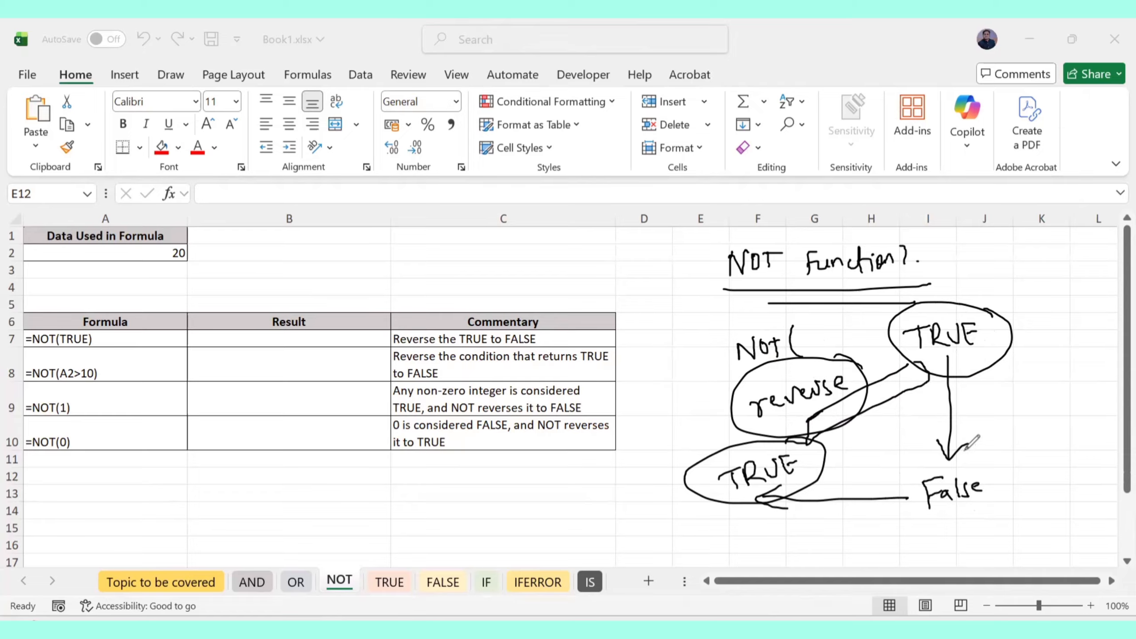
pyautogui.hotkey('ctrl', 'z')
pyautogui.hotkey('ctrl', 'z')
pyautogui.hotkey('ctrl', 'z')
pyautogui.hotkey('ctrl', 'z')
pyautogui.hotkey('ctrl', 'z')
pyautogui.hotkey('ctrl', 'z')
pyautogui.hotkey('ctrl', 'z')
pyautogui.hotkey('ctrl', 'z')
pyautogui.hotkey('ctrl', 'z')
pyautogui.hotkey('ctrl', 'z')
pyautogui.hotkey('ctrl', 'z')
pyautogui.hotkey('ctrl', 'z')
pyautogui.hotkey('ctrl', 'z')
pyautogui.hotkey('ctrl', 'z')
pyautogui.hotkey('ctrl', 'z')
pyautogui.hotkey('ctrl', 'z')
pyautogui.hotkey('ctrl', 'z')
pyautogui.hotkey('ctrl', 'z')
pyautogui.hotkey('ctrl', 'z')
pyautogui.hotkey('ctrl', 'z')
pyautogui.hotkey('ctrl', 'z')
pyautogui.hotkey('ctrl', 'z')
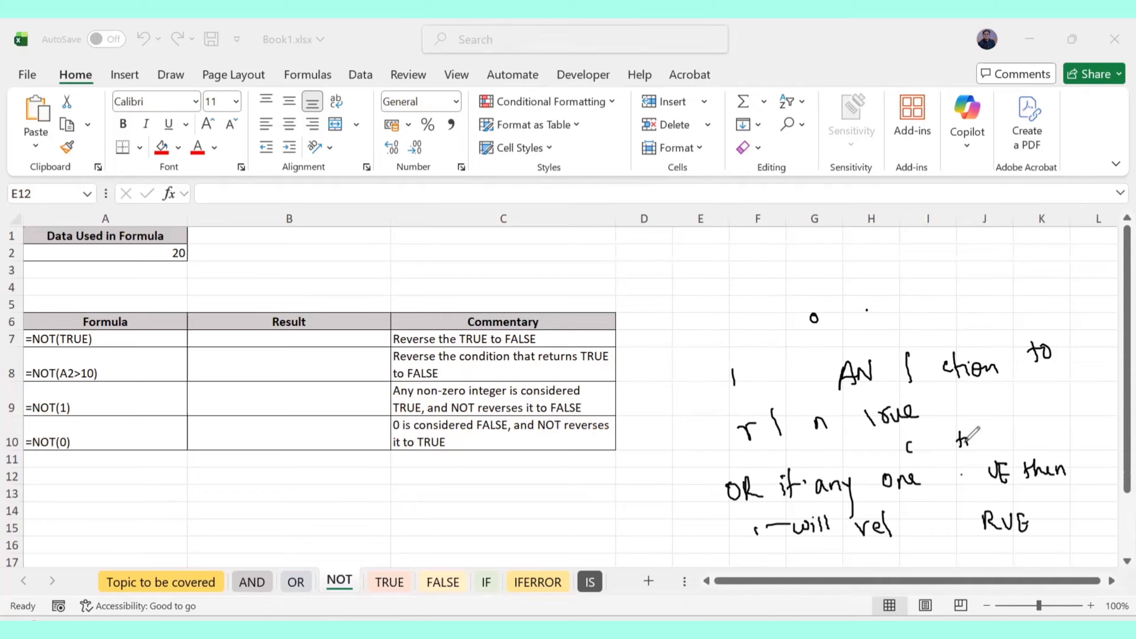
pyautogui.hotkey('ctrl', 'a')
pyautogui.press('Delete')
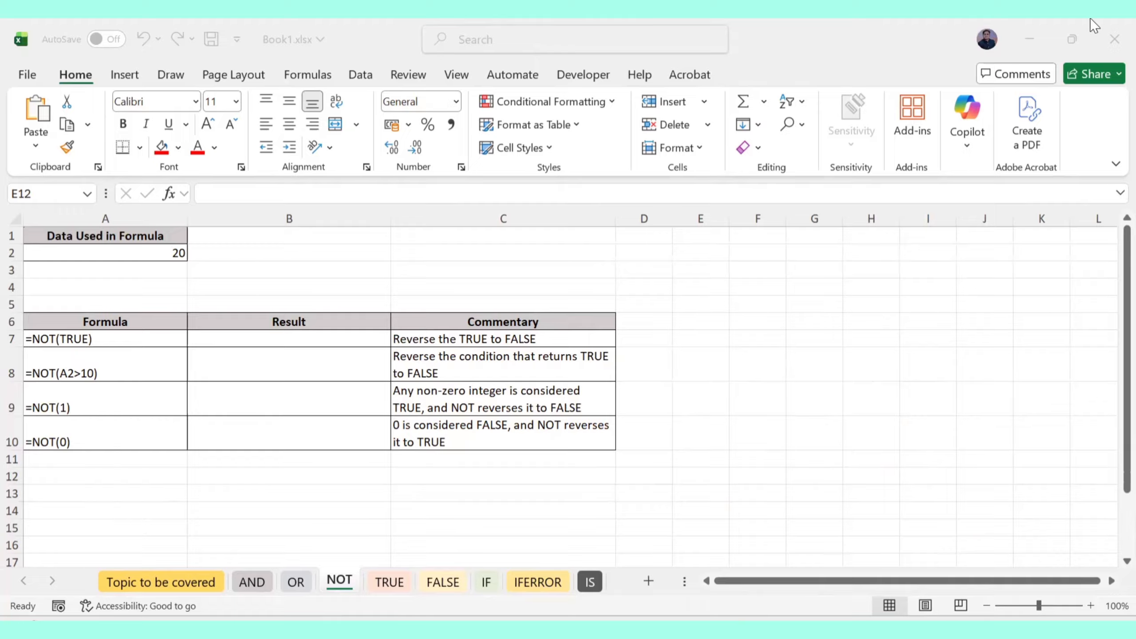
# Enter =NOT(TRUE) in B7 and =NOT(A2>10) in B8, both returning FALSE
pyautogui.click(248, 338)
pyautogui.write('=')
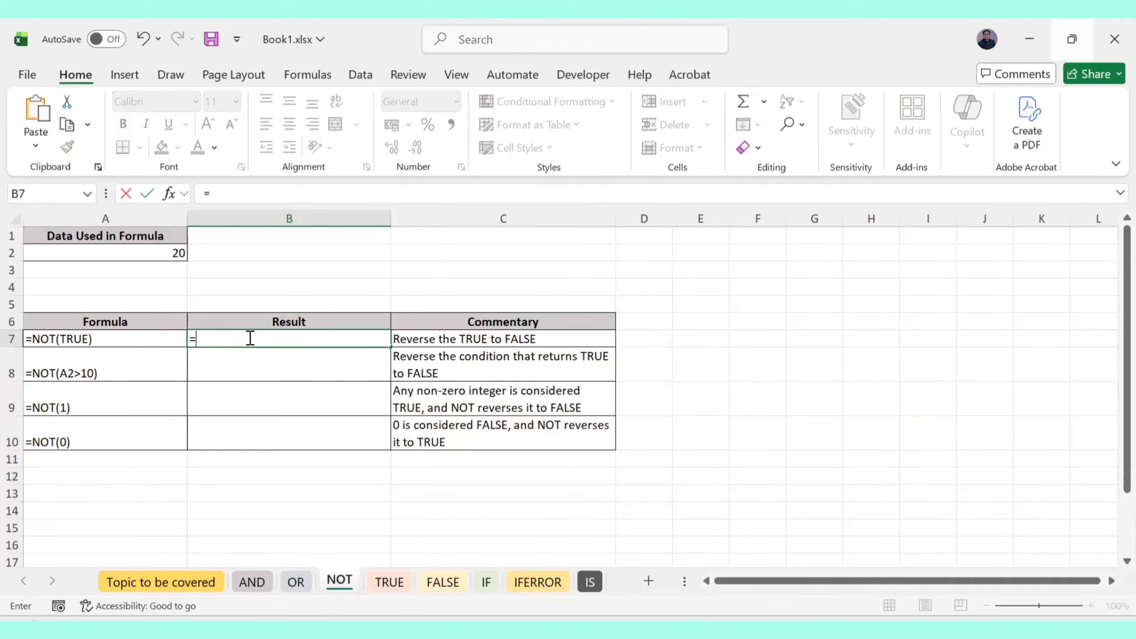
pyautogui.write('NOT(TRUE')
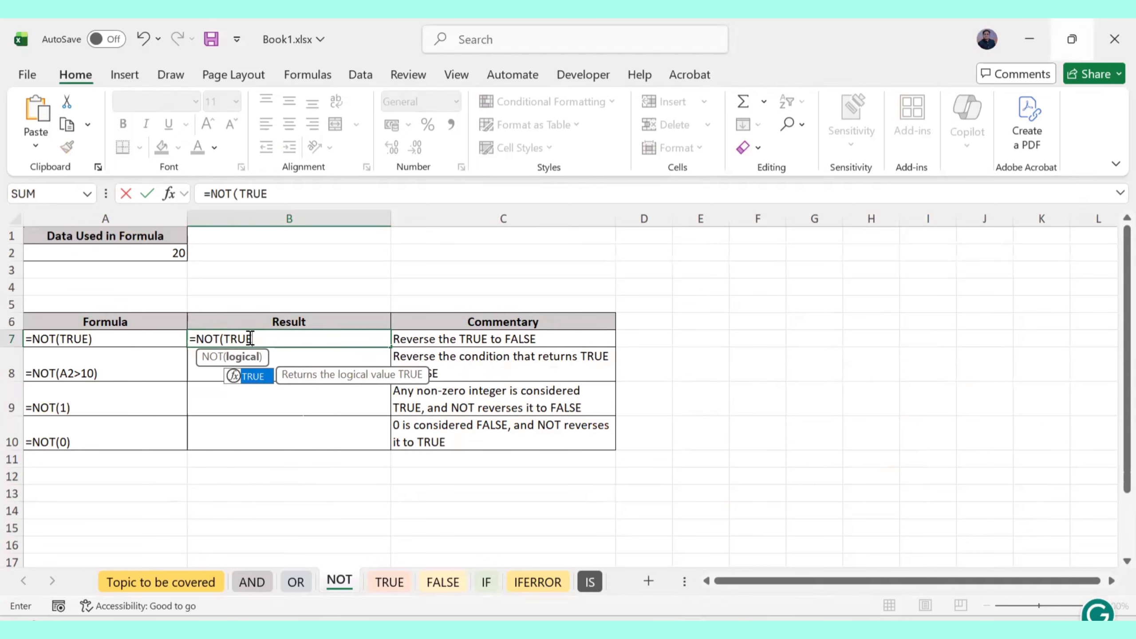
pyautogui.write(')')
pyautogui.press('Return')
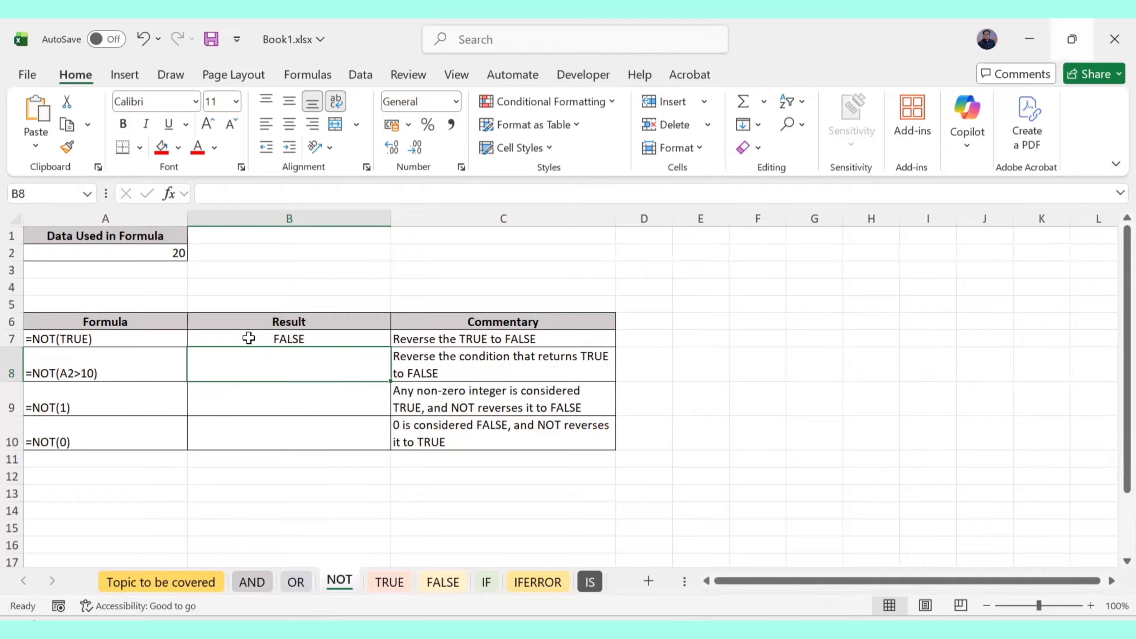
pyautogui.write('=')
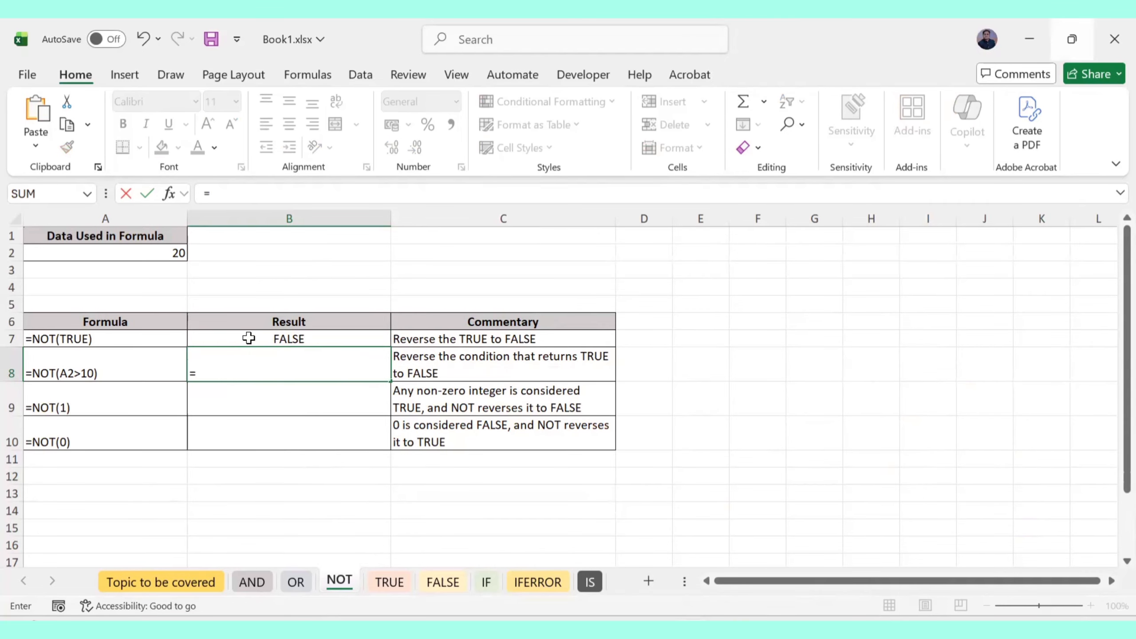
pyautogui.write('NOT(')
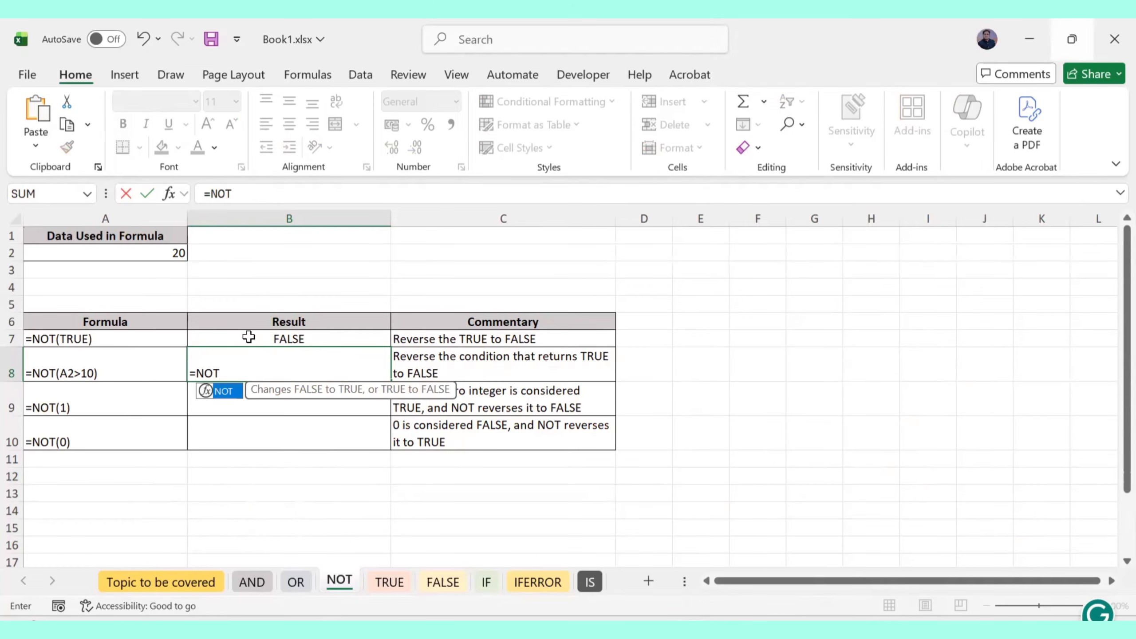
pyautogui.click(162, 250)
pyautogui.write('>')
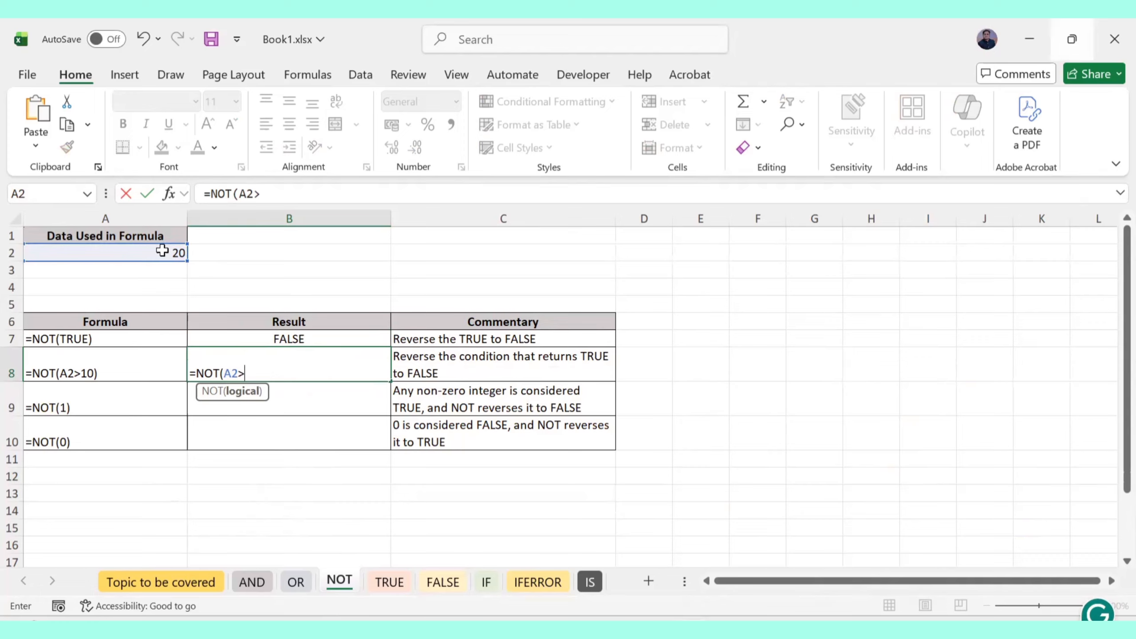
pyautogui.write('10)')
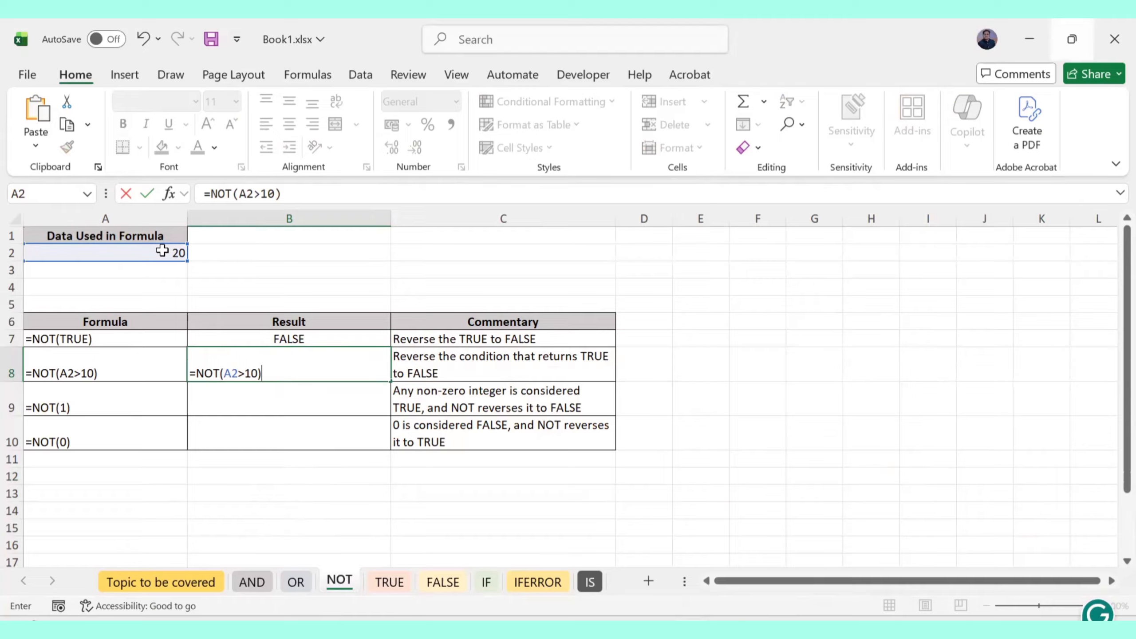
pyautogui.press('Return')
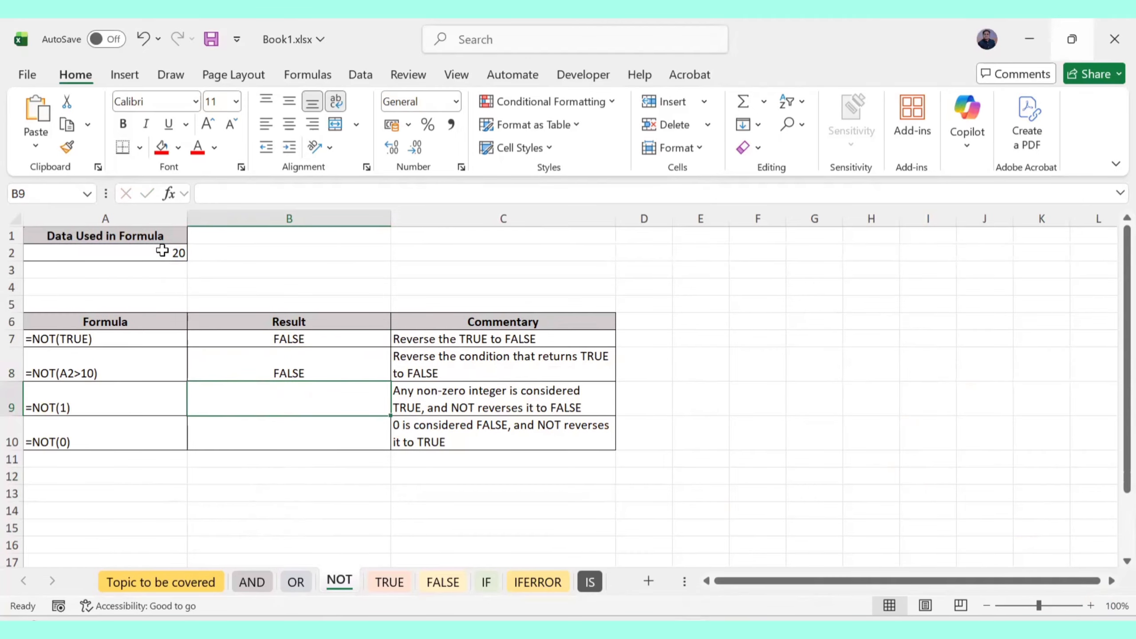
# Test the data value by changing A2 to 8, then undo to restore 20
pyautogui.click(165, 252)
pyautogui.write('8')
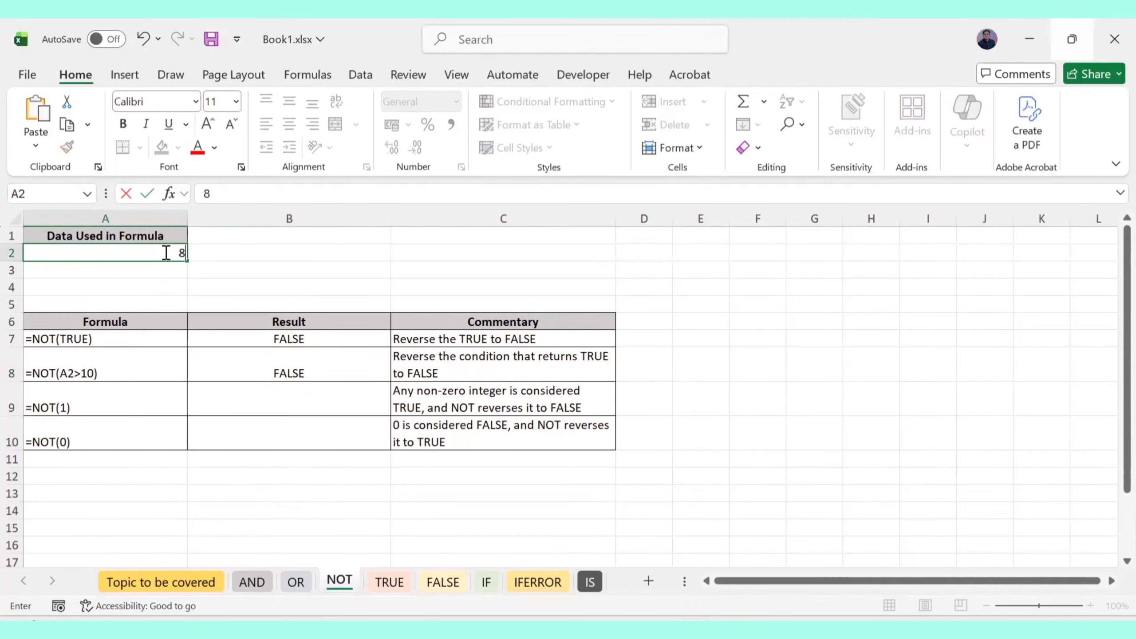
pyautogui.press('Return')
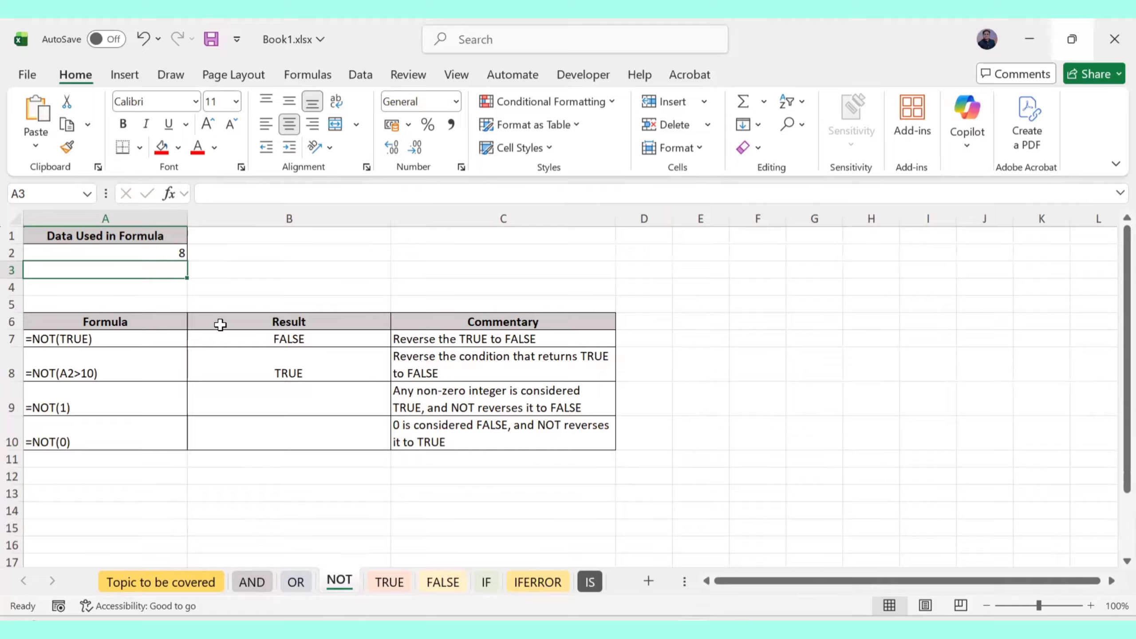
pyautogui.hotkey('ctrl', 'z')
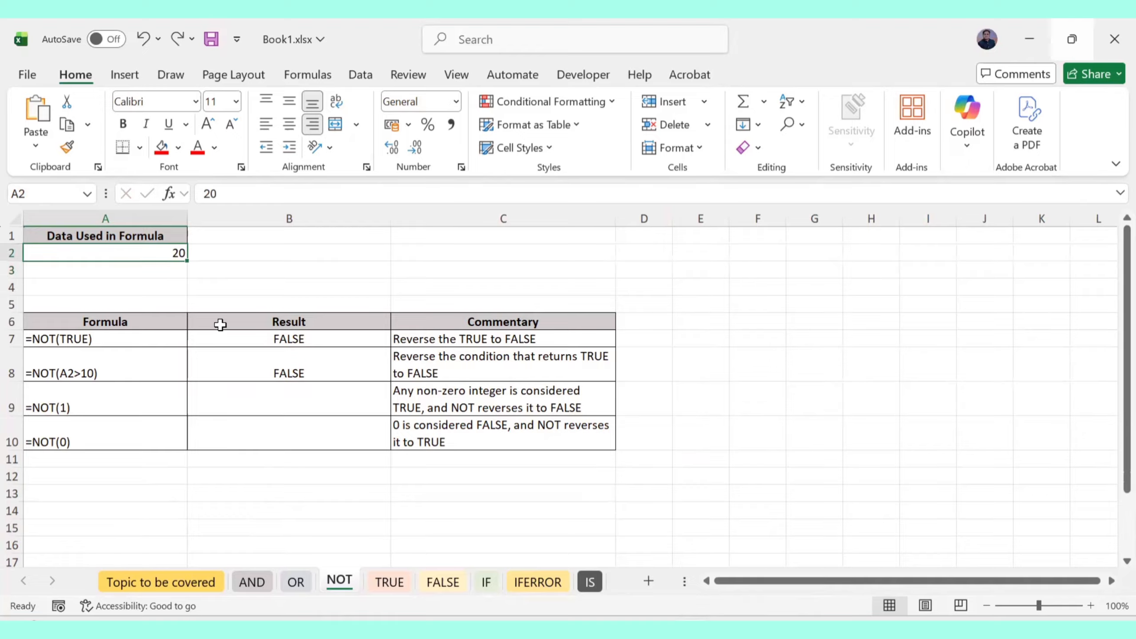
# Enter =NOT(1) in B9 and =NOT(0) in B10, returning FALSE and TRUE
pyautogui.click(257, 400)
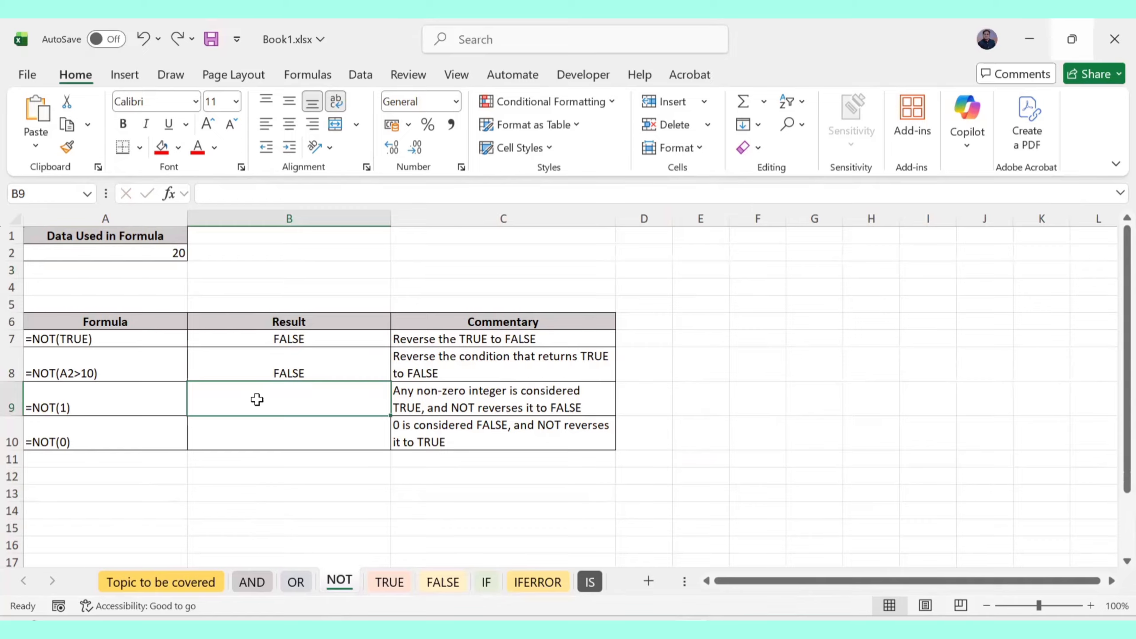
pyautogui.write('=NO')
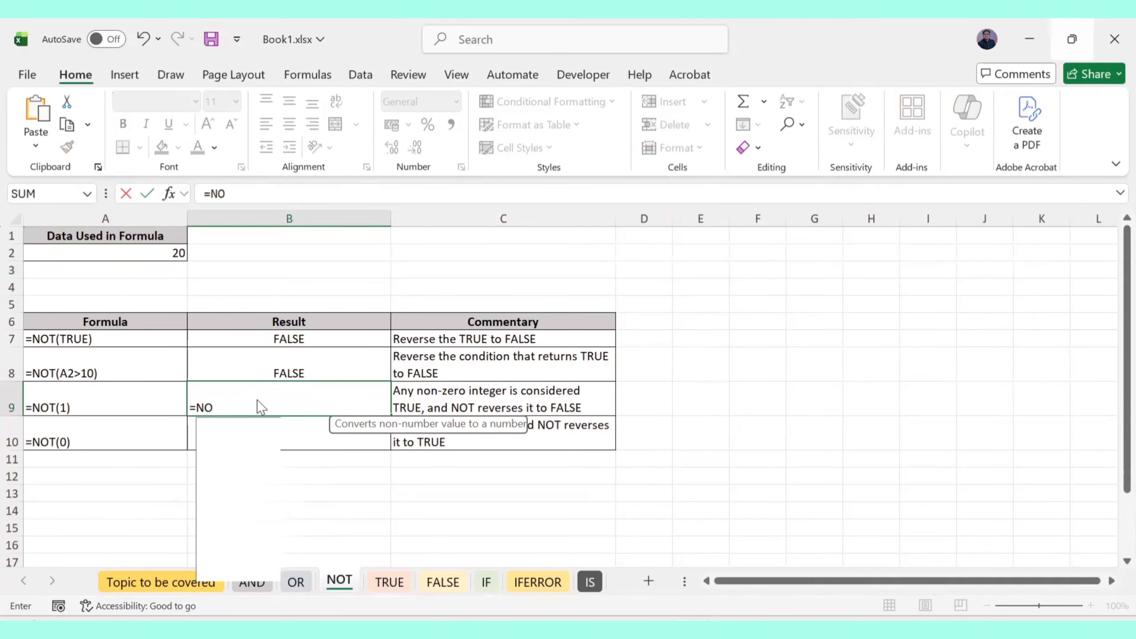
pyautogui.write('T(1')
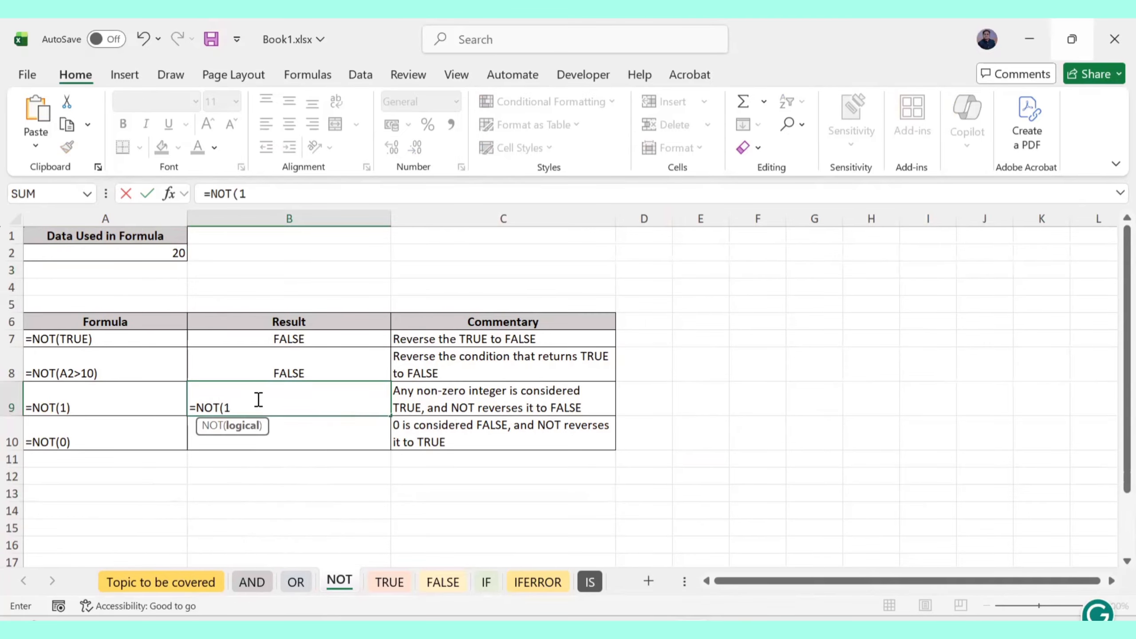
pyautogui.write(')')
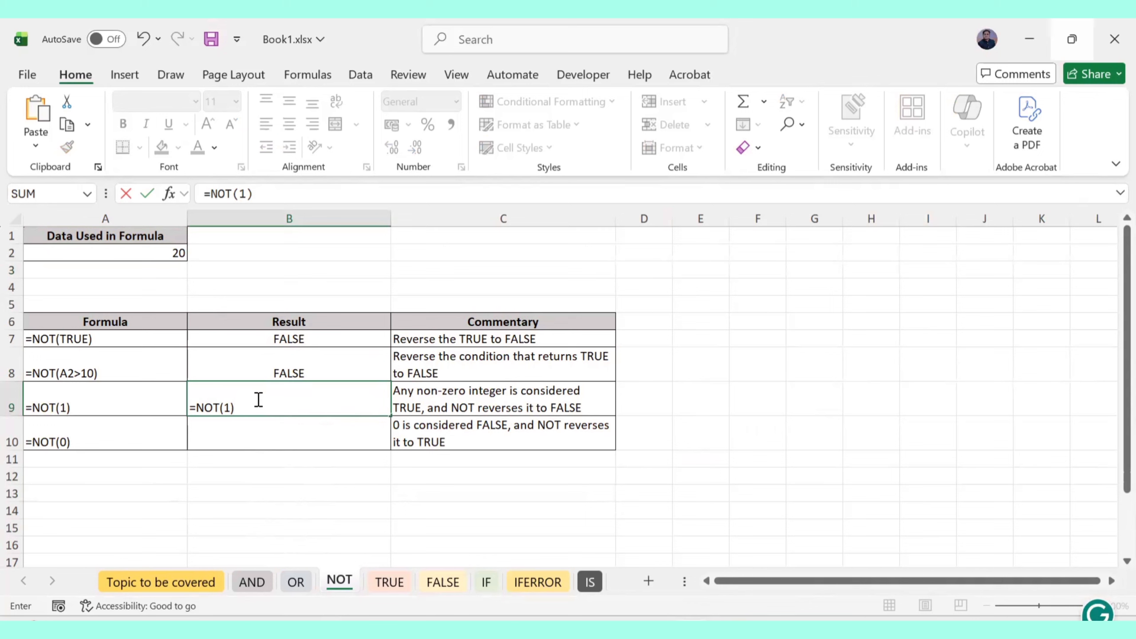
pyautogui.press('Return')
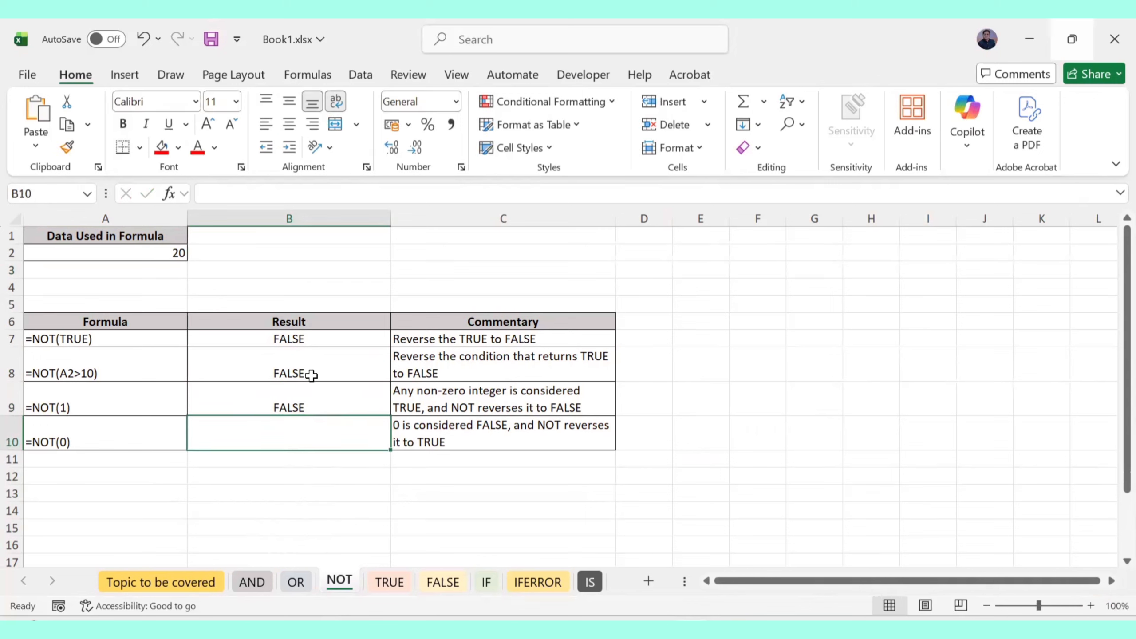
pyautogui.doubleClick(253, 435)
pyautogui.write('=NOT')
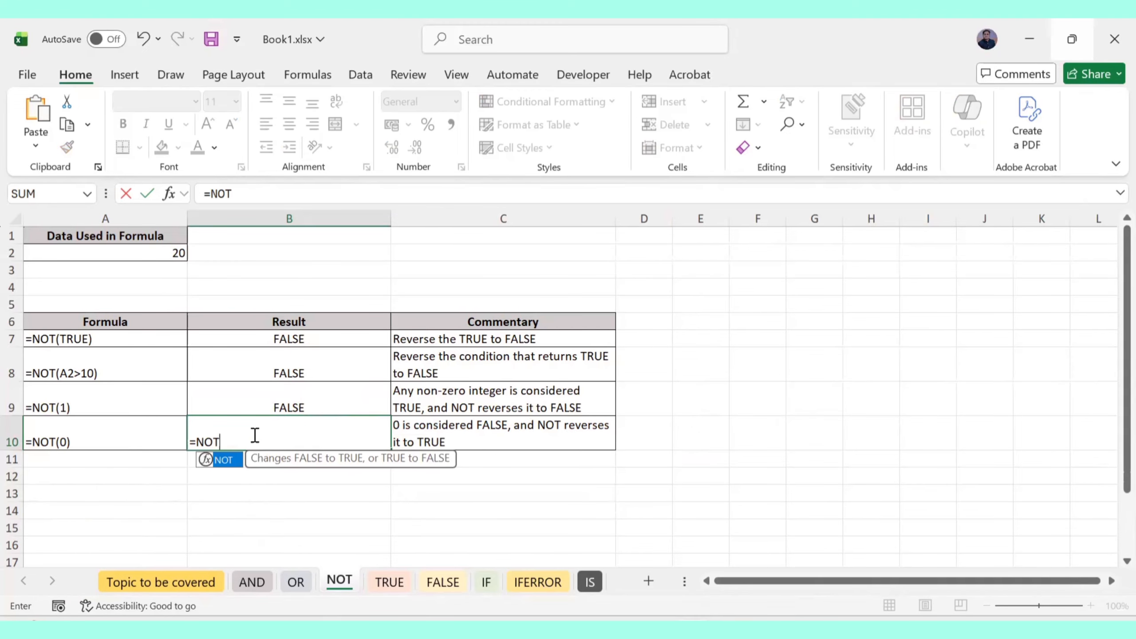
pyautogui.write('(0')
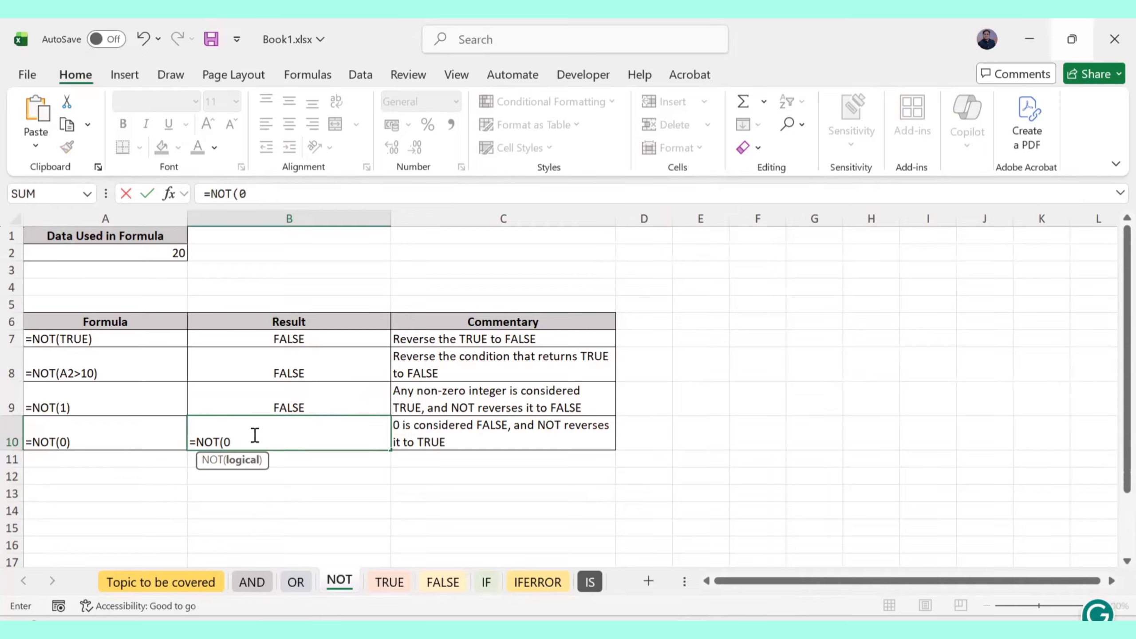
pyautogui.write(')')
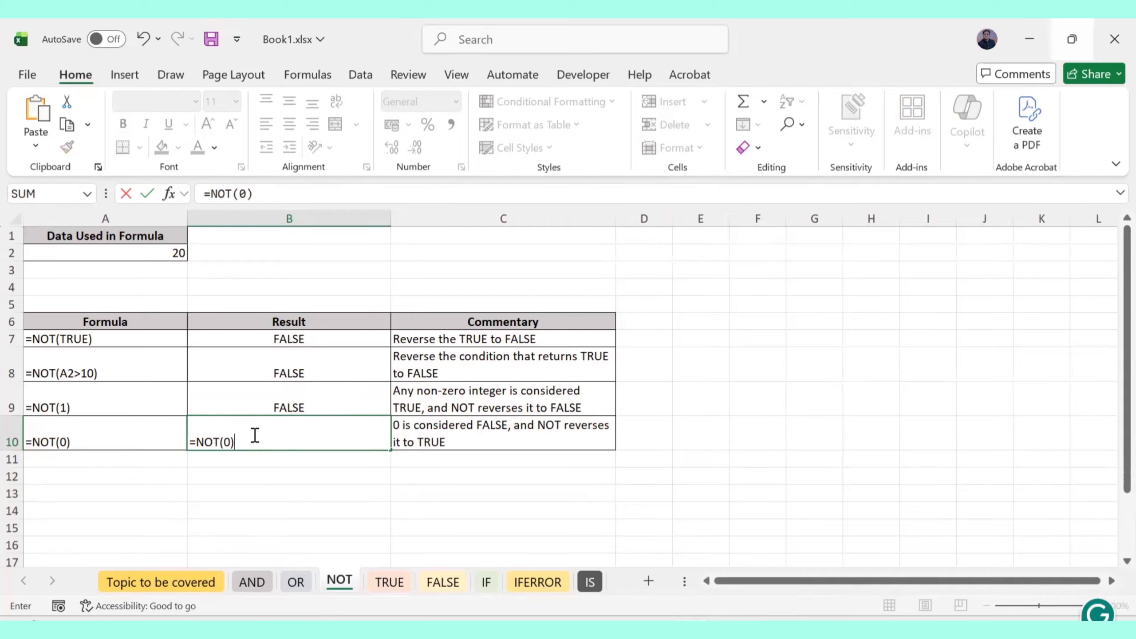
pyautogui.press('Return')
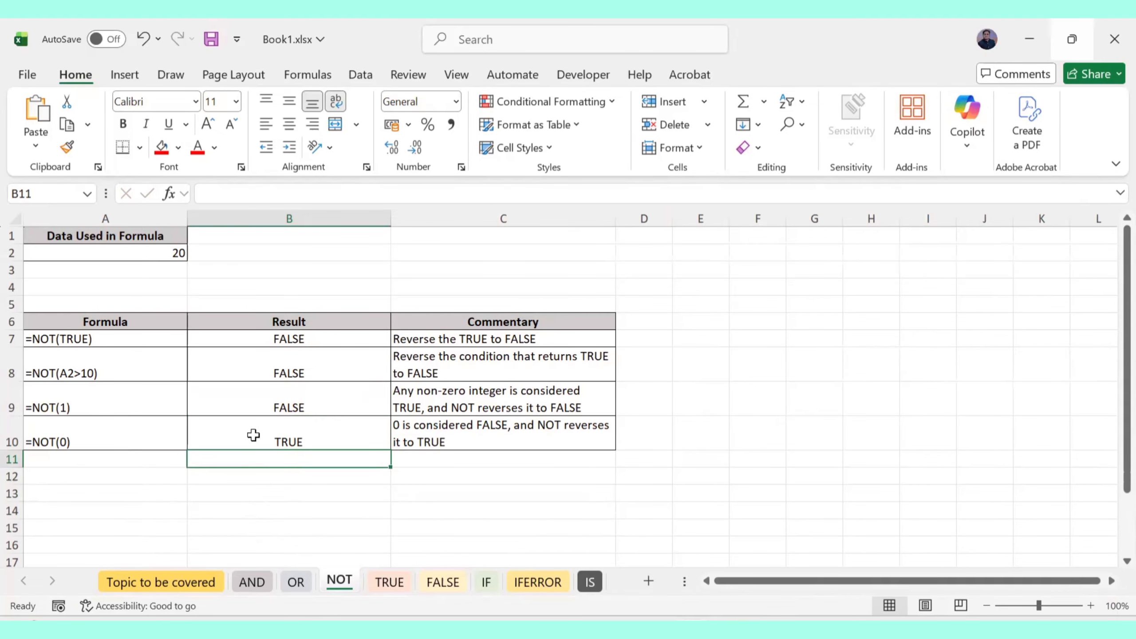
# On the TRUE sheet, ink a circle and the B3 formula, then undo the ink
pyautogui.click(389, 582)
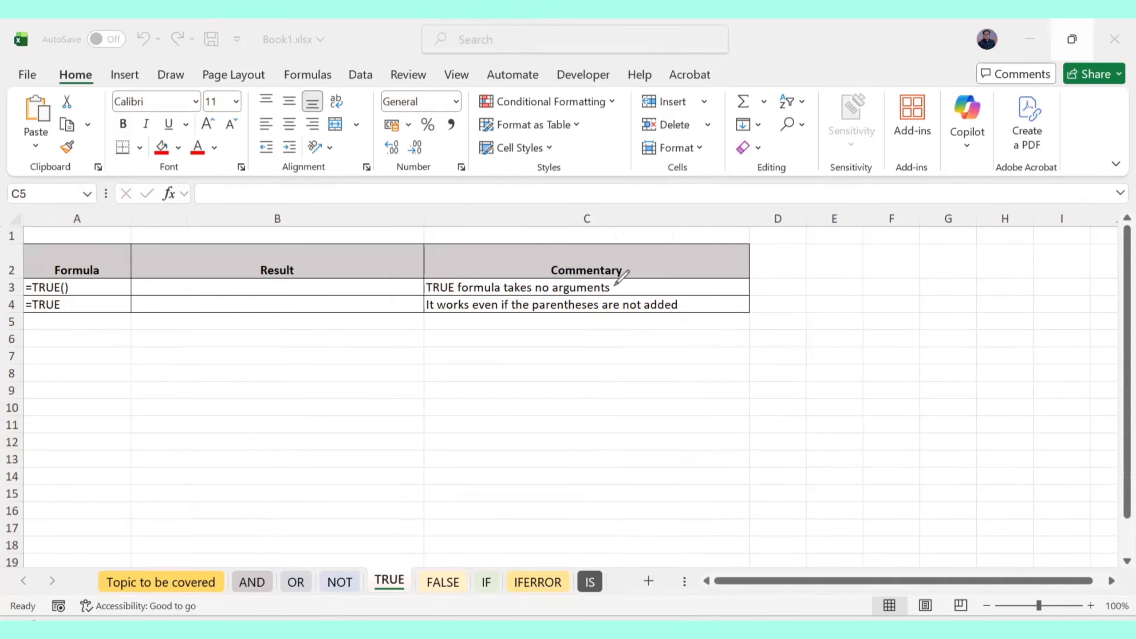
pyautogui.moveTo(623, 284)
pyautogui.mouseDown()
pyautogui.moveTo(627, 270)
pyautogui.moveTo(431, 253)
pyautogui.moveTo(481, 299)
pyautogui.moveTo(630, 291)
pyautogui.moveTo(624, 273)
pyautogui.mouseUp()
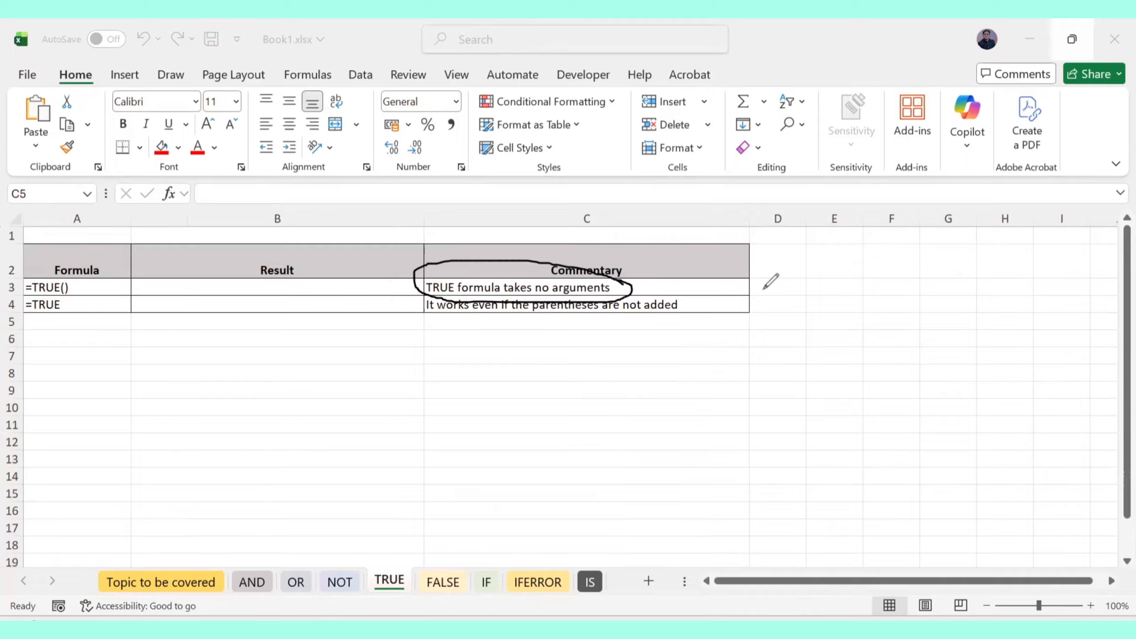
pyautogui.moveTo(155, 285); pyautogui.dragTo(165, 285)
pyautogui.moveTo(156, 292)
pyautogui.mouseDown()
pyautogui.moveTo(230, 282)
pyautogui.moveTo(243, 296)
pyautogui.mouseUp()
pyautogui.click(171, 283)
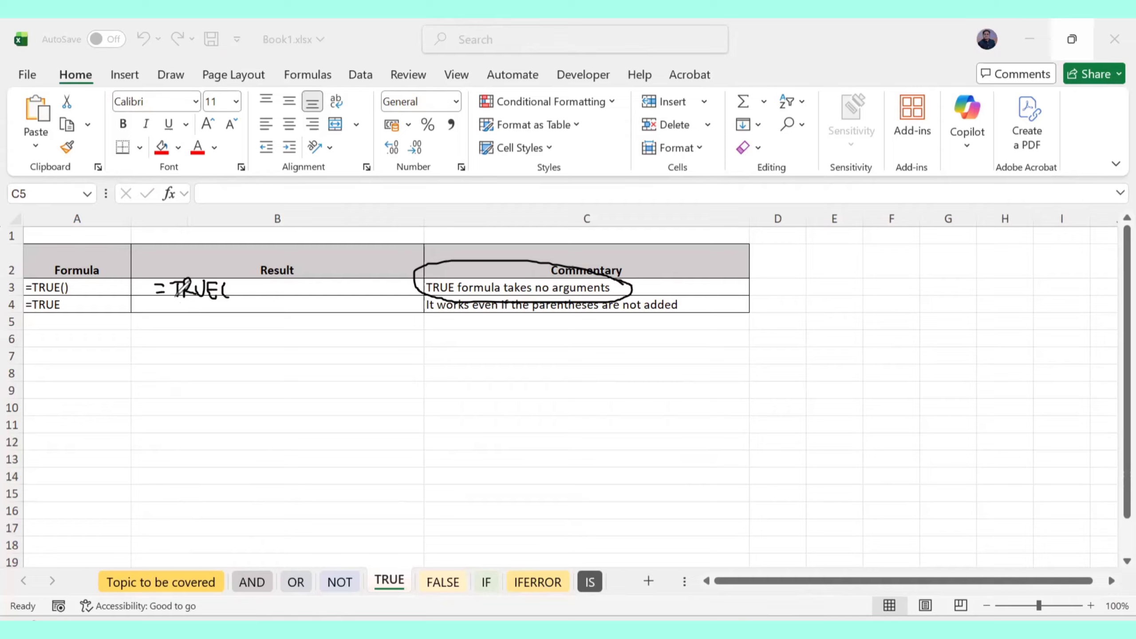
pyautogui.hotkey('ctrl', 'z')
pyautogui.hotkey('ctrl', 'z')
pyautogui.hotkey('ctrl', 'z')
pyautogui.hotkey('ctrl', 'z')
pyautogui.hotkey('ctrl', 'z')
pyautogui.hotkey('ctrl', 'z')
pyautogui.hotkey('ctrl', 'z')
pyautogui.hotkey('ctrl', 'z')
pyautogui.hotkey('ctrl', 'z')
pyautogui.hotkey('ctrl', 'z')
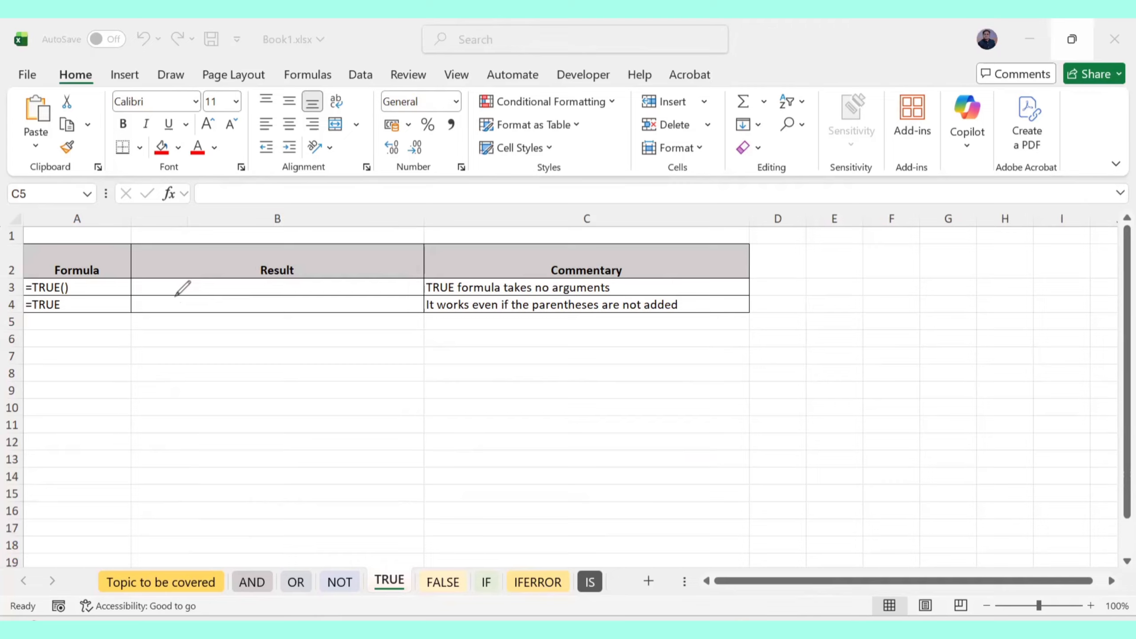
# Enter =TRUE() in B3 and =TRUE in B4, both returning TRUE, then open the FALSE sheet
pyautogui.click(322, 287)
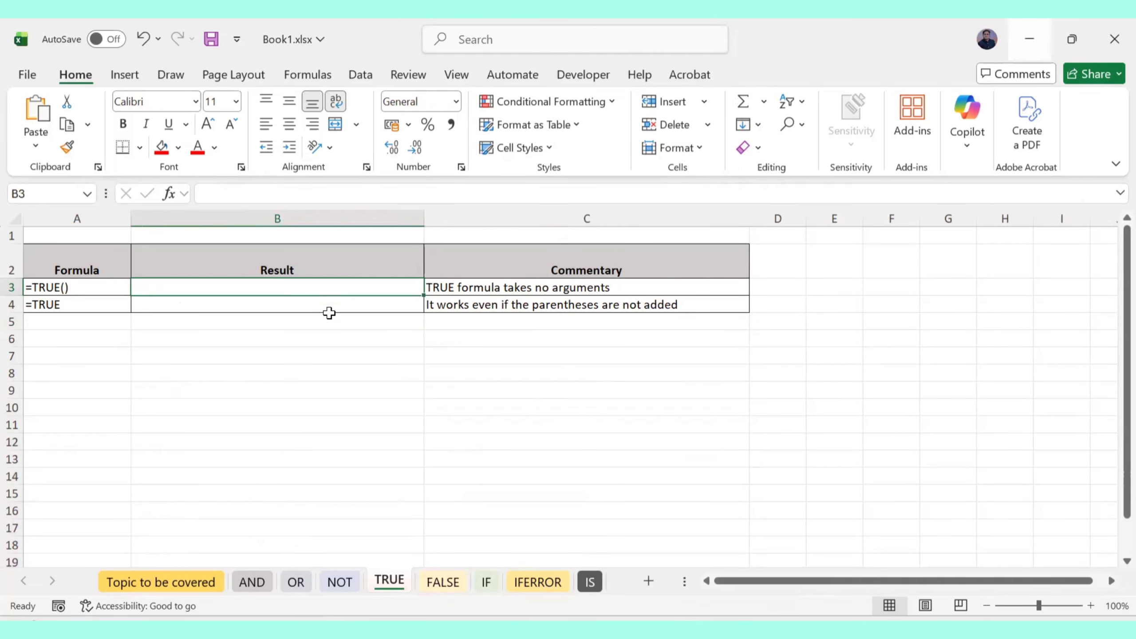
pyautogui.write('=TRUE')
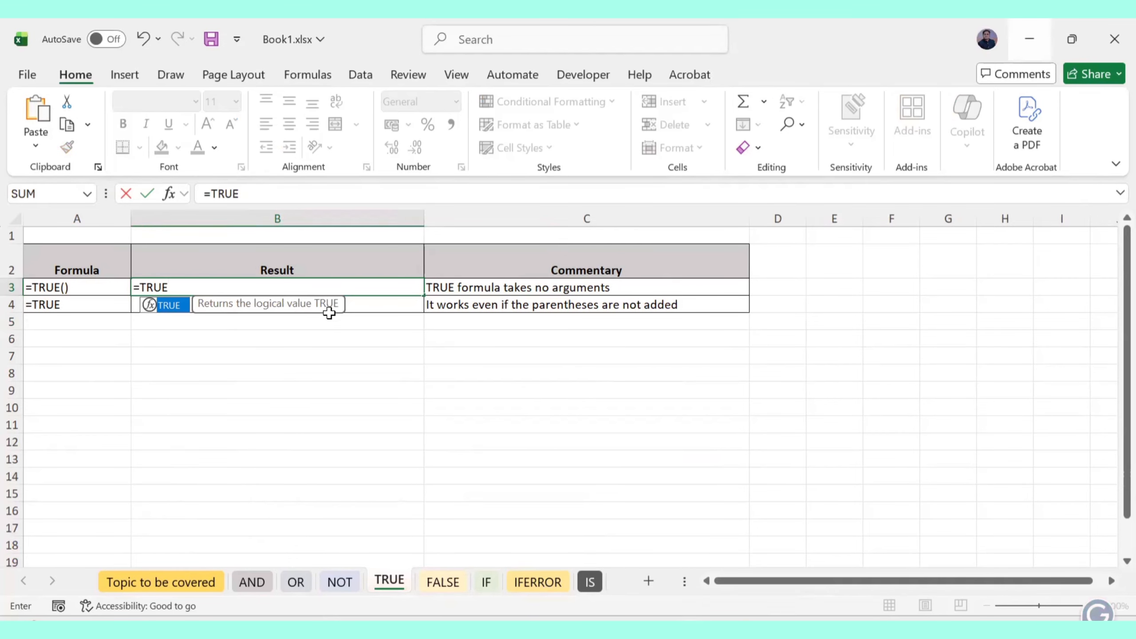
pyautogui.write('(')
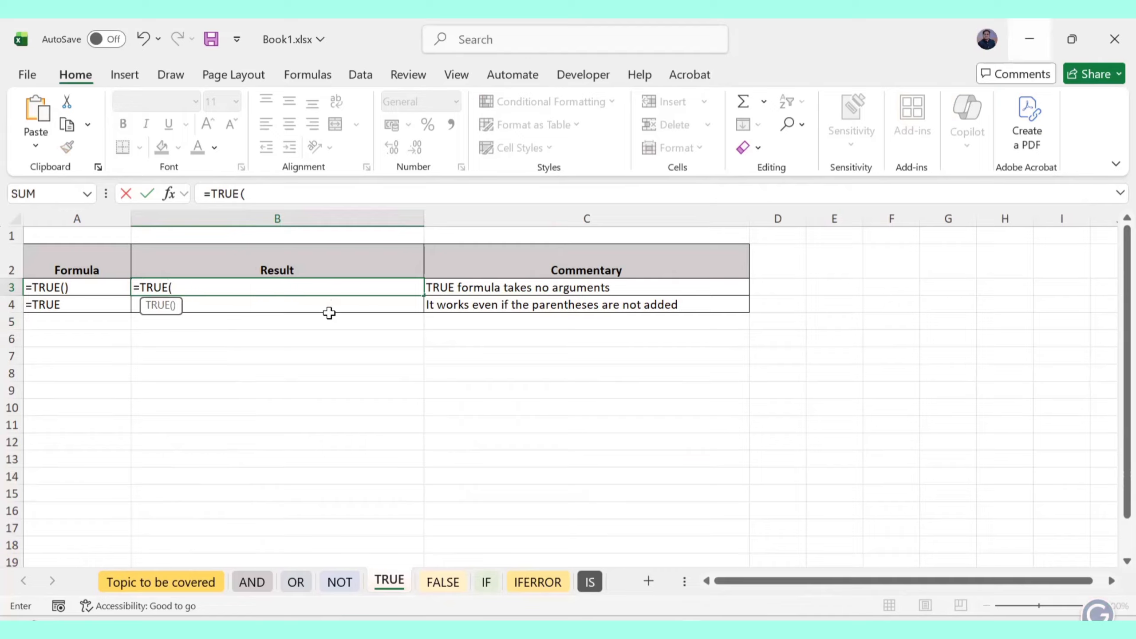
pyautogui.write(')')
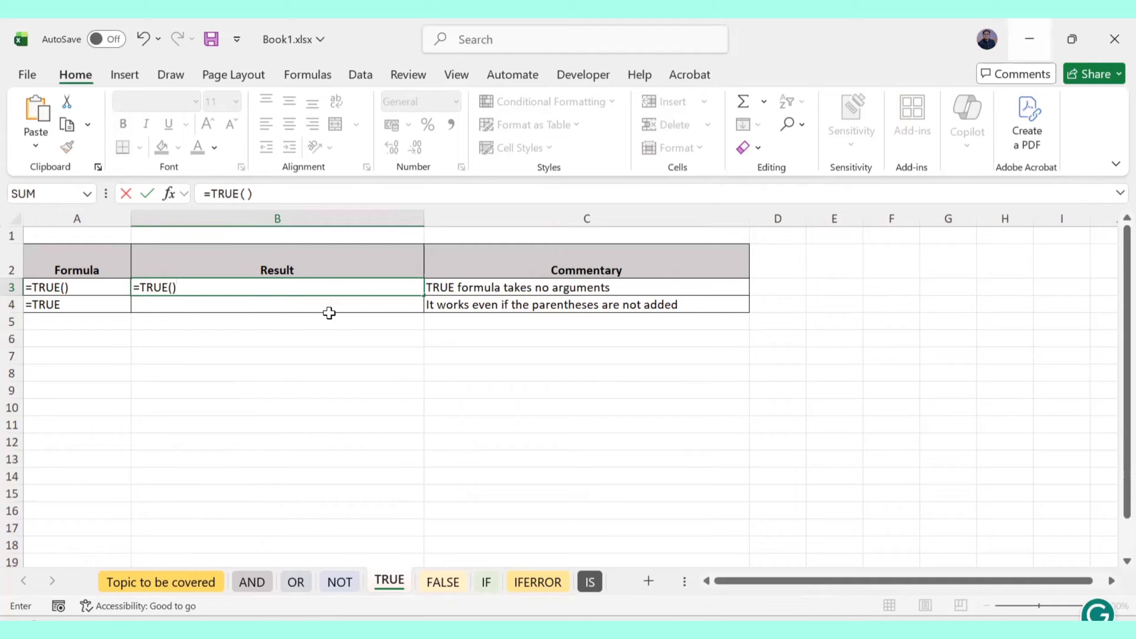
pyautogui.press('Return')
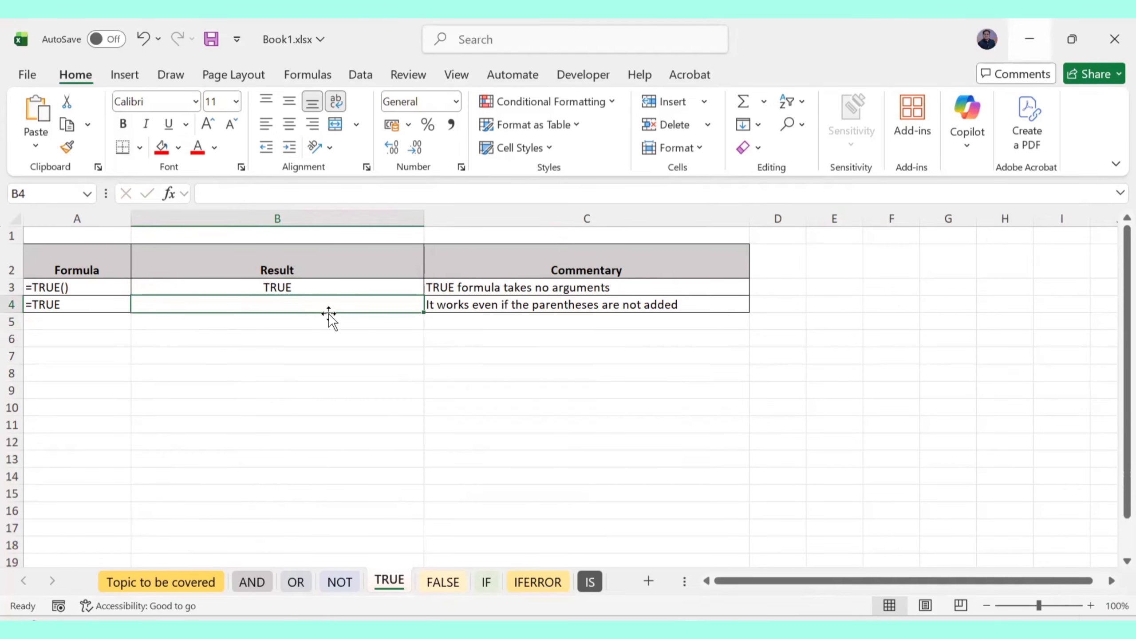
pyautogui.write('=TRU')
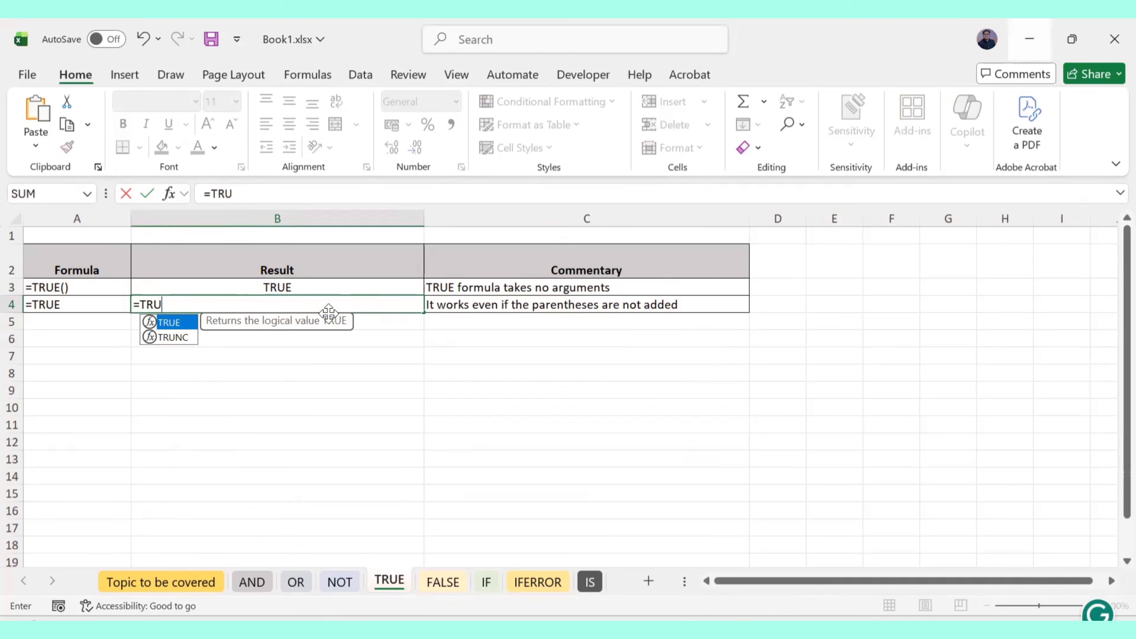
pyautogui.write('E')
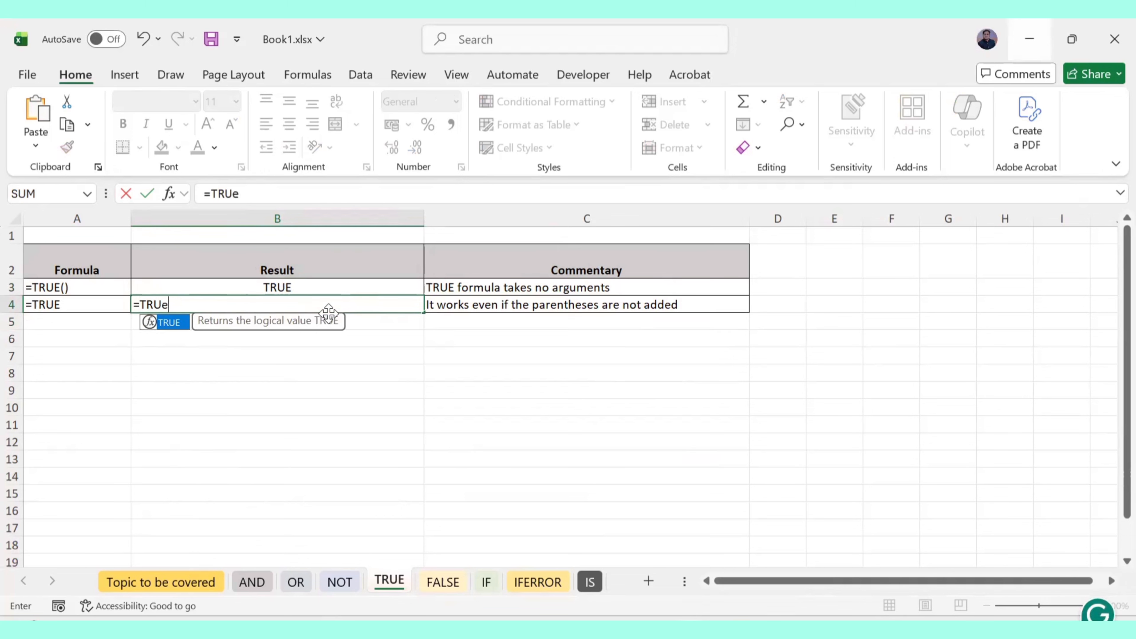
pyautogui.press('Return')
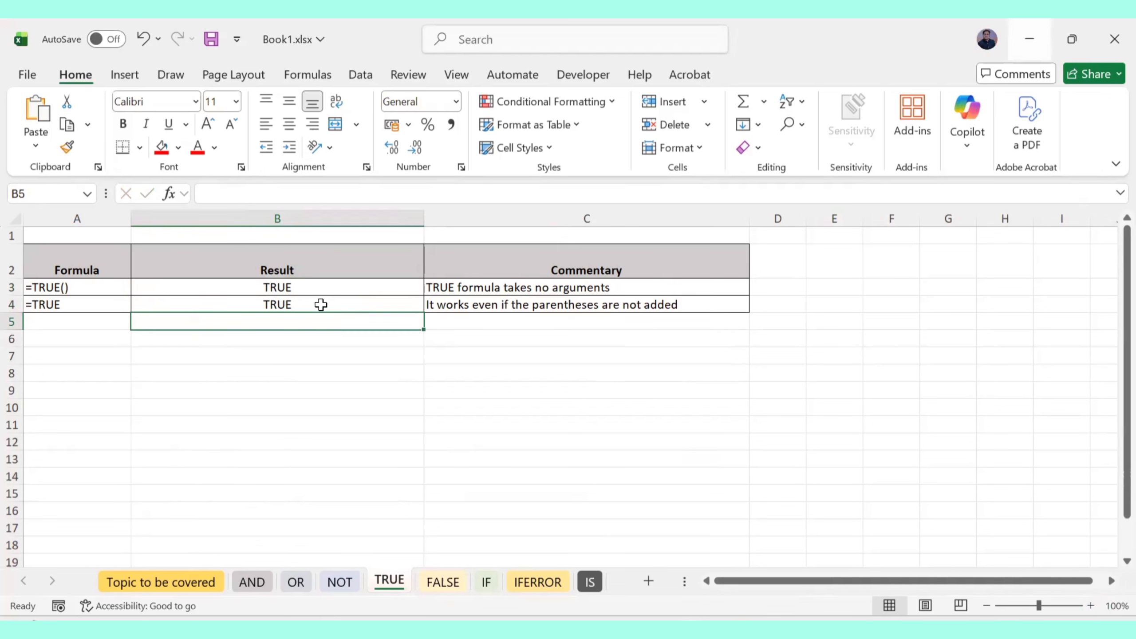
pyautogui.click(443, 582)
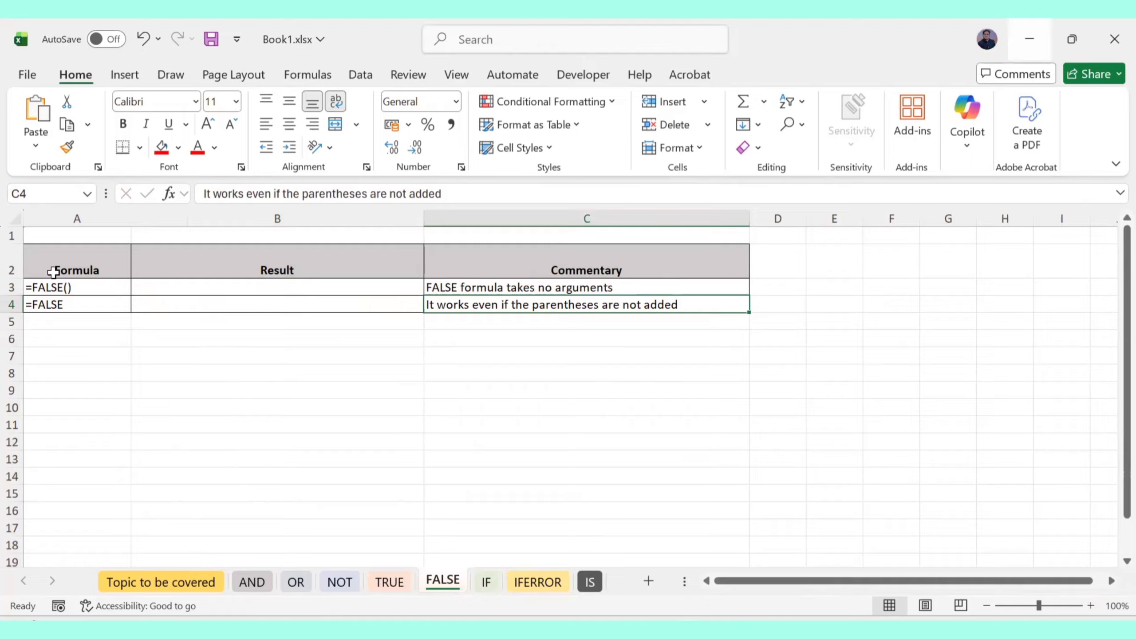
# Enter =FALSE() in B3 and =FALSE in B4, both showing FALSE
pyautogui.click(358, 291)
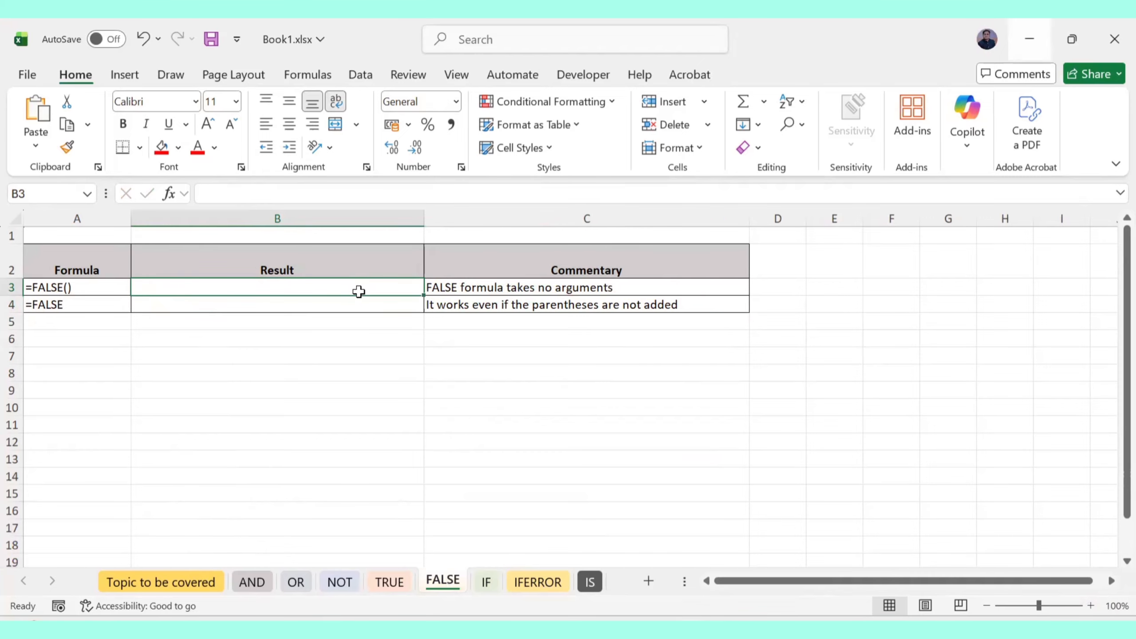
pyautogui.write('=FA')
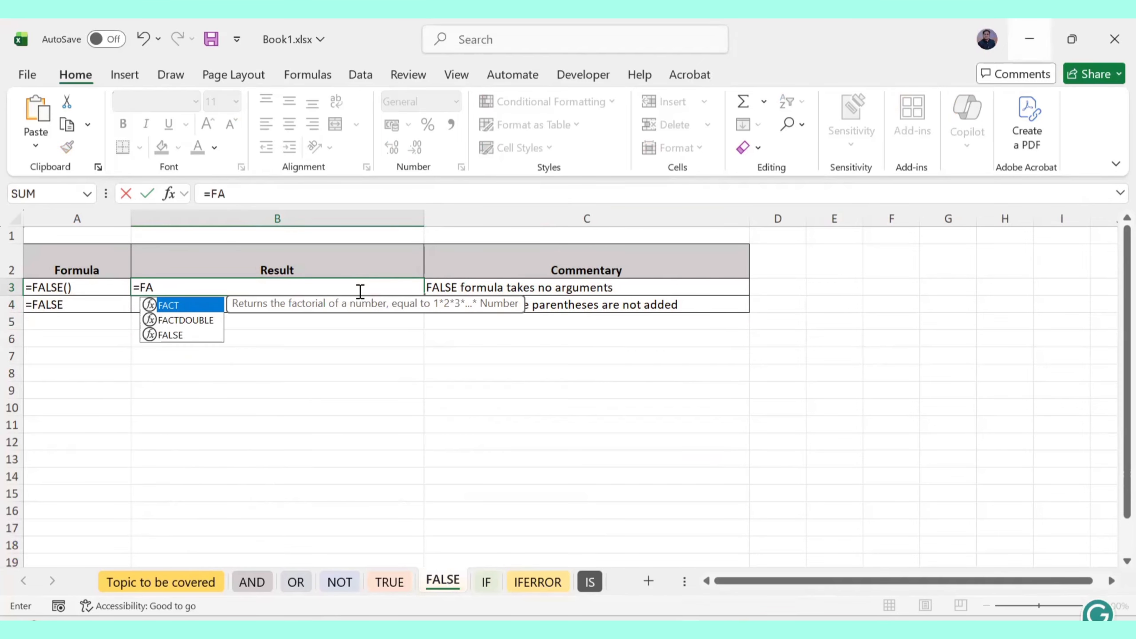
pyautogui.write('LSE()')
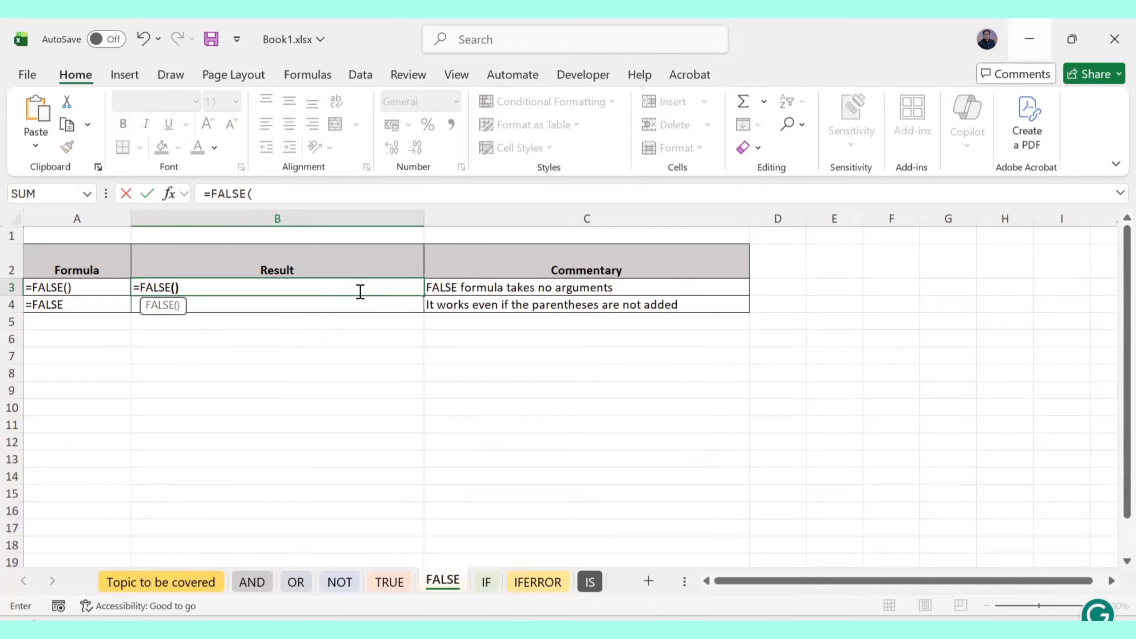
pyautogui.press('Return')
pyautogui.write('=FALSE')
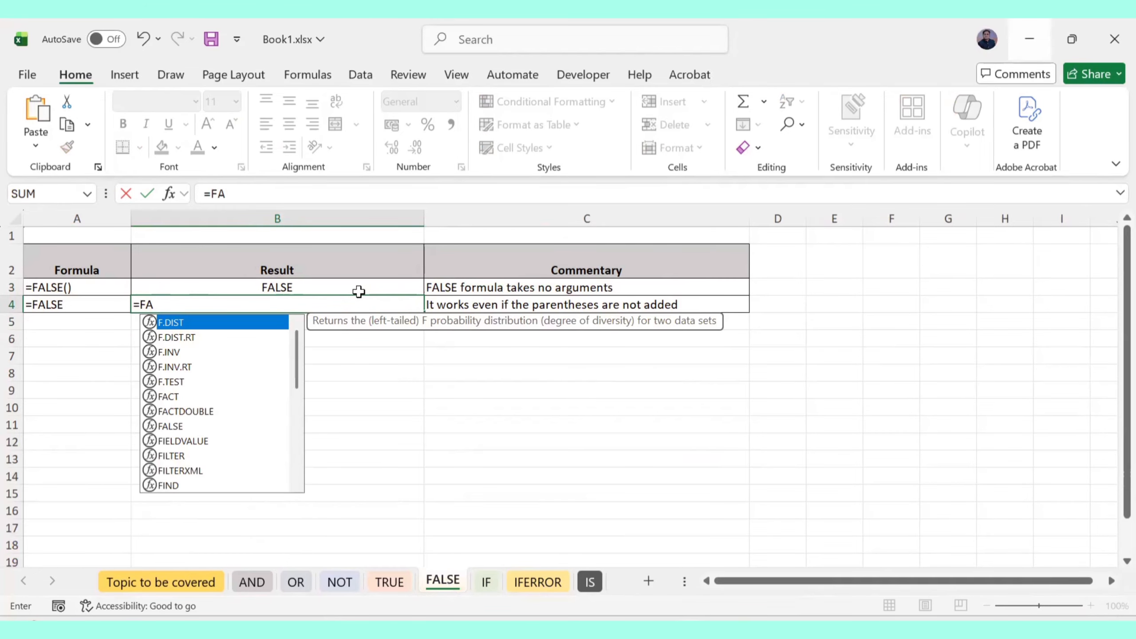
pyautogui.press('Return')
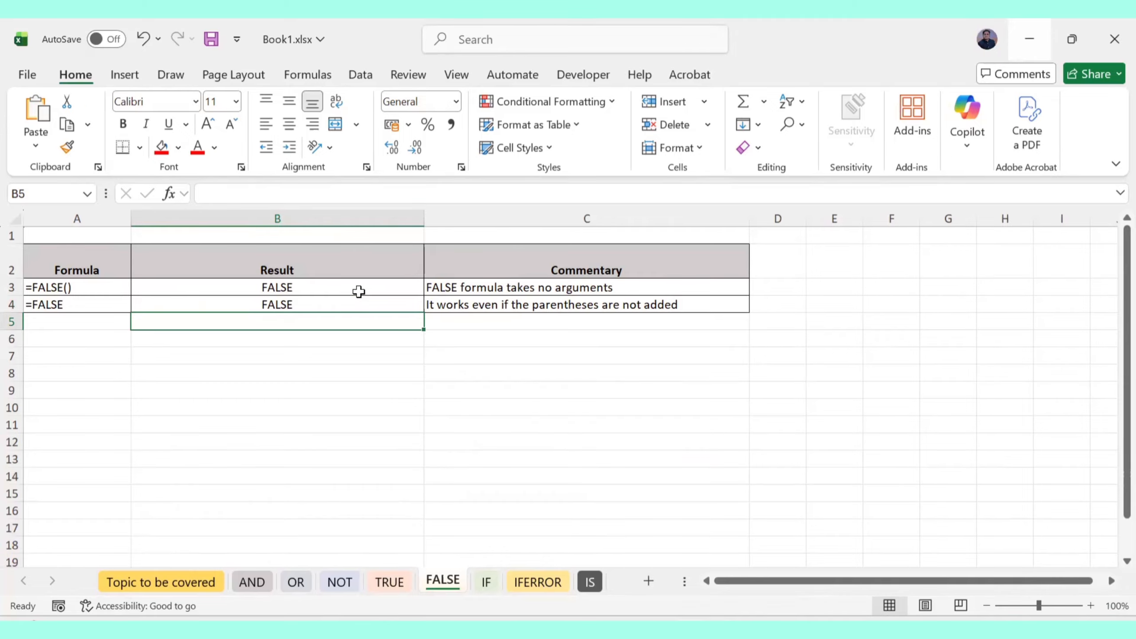
# On the IF sheet, ink 'If → condition' beside the table and begin a sentence below it
pyautogui.click(487, 582)
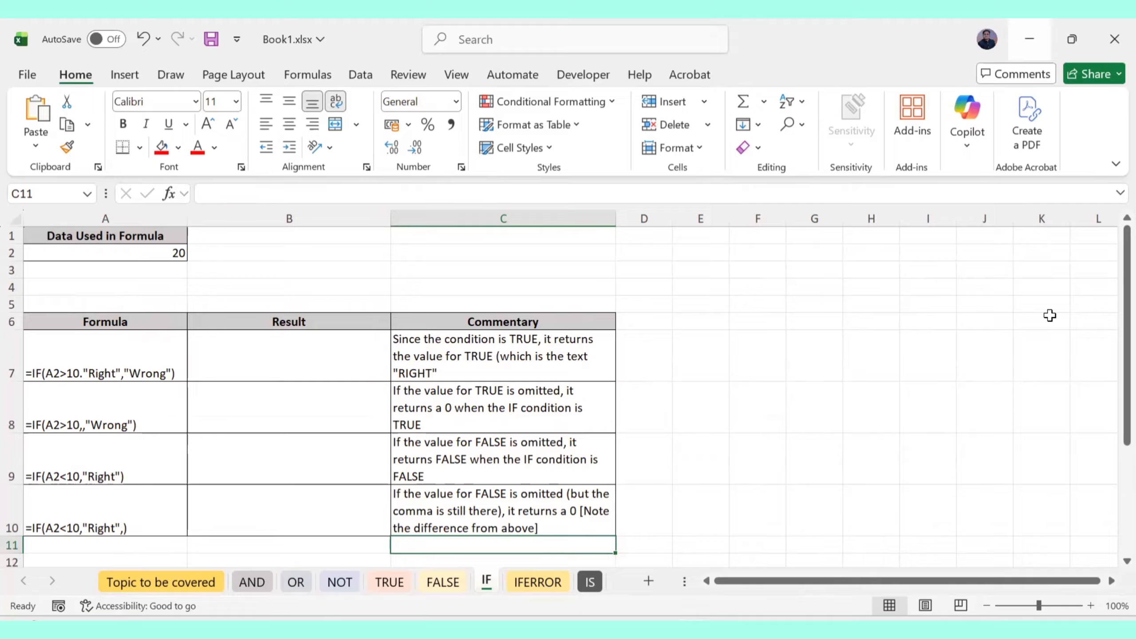
pyautogui.moveTo(748, 322)
pyautogui.mouseDown()
pyautogui.moveTo(746, 346)
pyautogui.moveTo(861, 305)
pyautogui.moveTo(887, 276)
pyautogui.moveTo(899, 298)
pyautogui.moveTo(941, 278)
pyautogui.moveTo(940, 290)
pyautogui.mouseUp()
pyautogui.moveTo(901, 259)
pyautogui.mouseDown()
pyautogui.moveTo(971, 287)
pyautogui.moveTo(950, 268)
pyautogui.mouseUp()
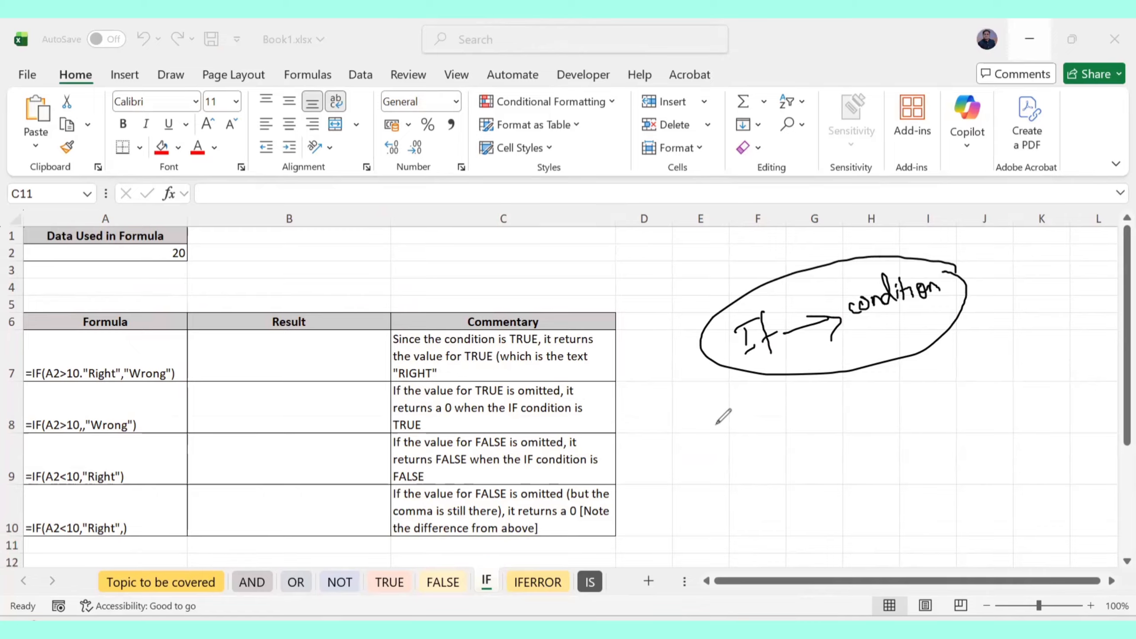
pyautogui.moveTo(708, 412)
pyautogui.mouseDown()
pyautogui.moveTo(727, 433)
pyautogui.moveTo(732, 418)
pyautogui.moveTo(864, 381)
pyautogui.moveTo(873, 389)
pyautogui.moveTo(1002, 353)
pyautogui.moveTo(1012, 368)
pyautogui.moveTo(1041, 356)
pyautogui.moveTo(1019, 397)
pyautogui.mouseUp()
# Finish the handwritten 'If you were not doing this course…' note, ending with a question
pyautogui.click(1010, 333)
pyautogui.moveTo(753, 454)
pyautogui.mouseDown()
pyautogui.moveTo(760, 470)
pyautogui.moveTo(762, 454)
pyautogui.mouseUp()
pyautogui.moveTo(762, 448)
pyautogui.mouseDown()
pyautogui.moveTo(794, 465)
pyautogui.moveTo(894, 427)
pyautogui.mouseUp()
pyautogui.click(787, 452)
pyautogui.moveTo(930, 403)
pyautogui.mouseDown()
pyautogui.moveTo(936, 421)
pyautogui.moveTo(999, 421)
pyautogui.mouseUp()
pyautogui.moveTo(1029, 389); pyautogui.dragTo(1015, 418)
pyautogui.moveTo(1011, 405); pyautogui.dragTo(1043, 407)
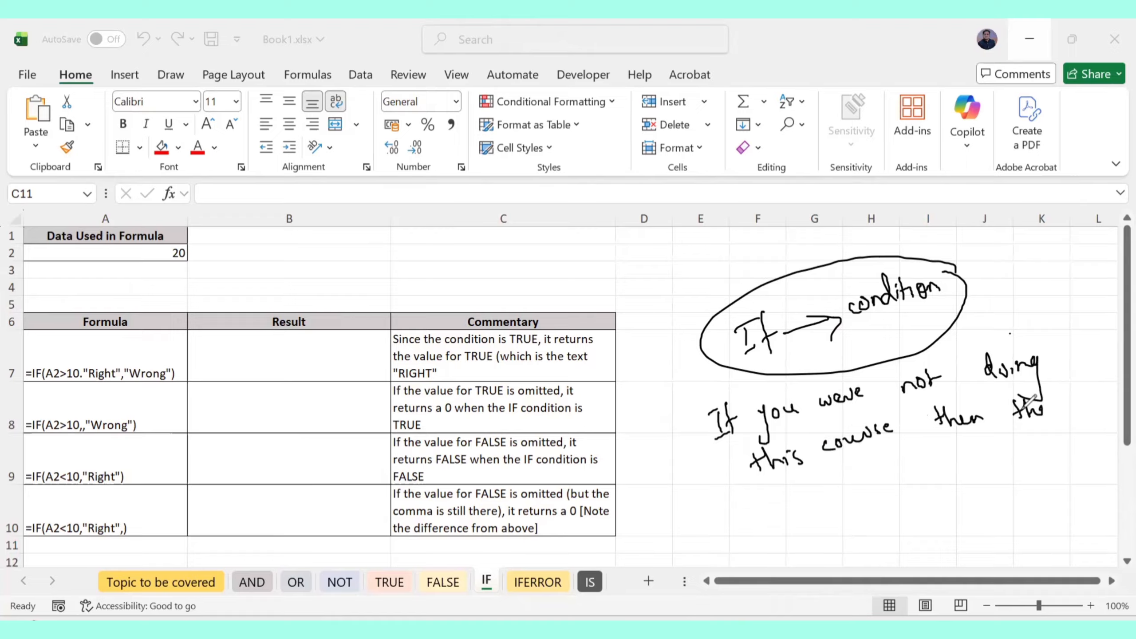
pyautogui.moveTo(1017, 410); pyautogui.dragTo(1044, 405)
pyautogui.moveTo(772, 491)
pyautogui.mouseDown()
pyautogui.moveTo(822, 494)
pyautogui.moveTo(831, 461)
pyautogui.moveTo(831, 479)
pyautogui.mouseUp()
pyautogui.moveTo(843, 472)
pyautogui.mouseDown()
pyautogui.moveTo(879, 479)
pyautogui.moveTo(988, 430)
pyautogui.moveTo(1043, 447)
pyautogui.moveTo(1091, 428)
pyautogui.mouseUp()
pyautogui.moveTo(830, 527)
pyautogui.mouseDown()
pyautogui.moveTo(883, 494)
pyautogui.moveTo(882, 535)
pyautogui.moveTo(902, 512)
pyautogui.mouseUp()
pyautogui.click(906, 515)
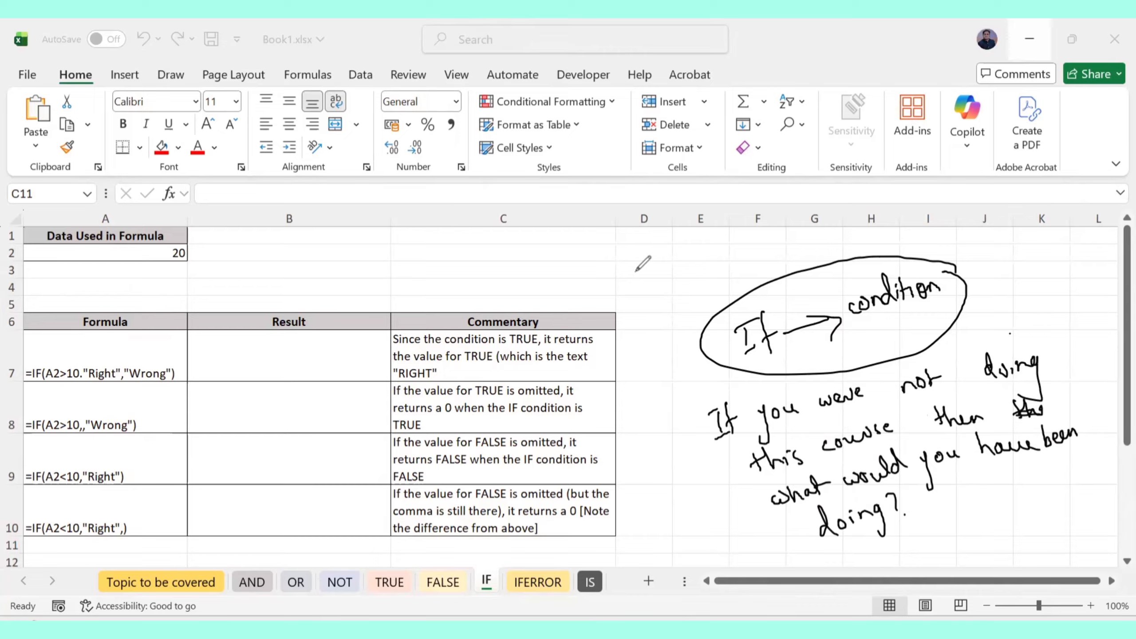
# Sketch an A–B line with tick marks and arcs, plus an arrow in column C
pyautogui.moveTo(629, 255); pyautogui.dragTo(625, 266)
pyautogui.moveTo(629, 255); pyautogui.dragTo(635, 258)
pyautogui.click(758, 260)
pyautogui.moveTo(769, 254); pyautogui.dragTo(770, 267)
pyautogui.moveTo(637, 273); pyautogui.dragTo(759, 260)
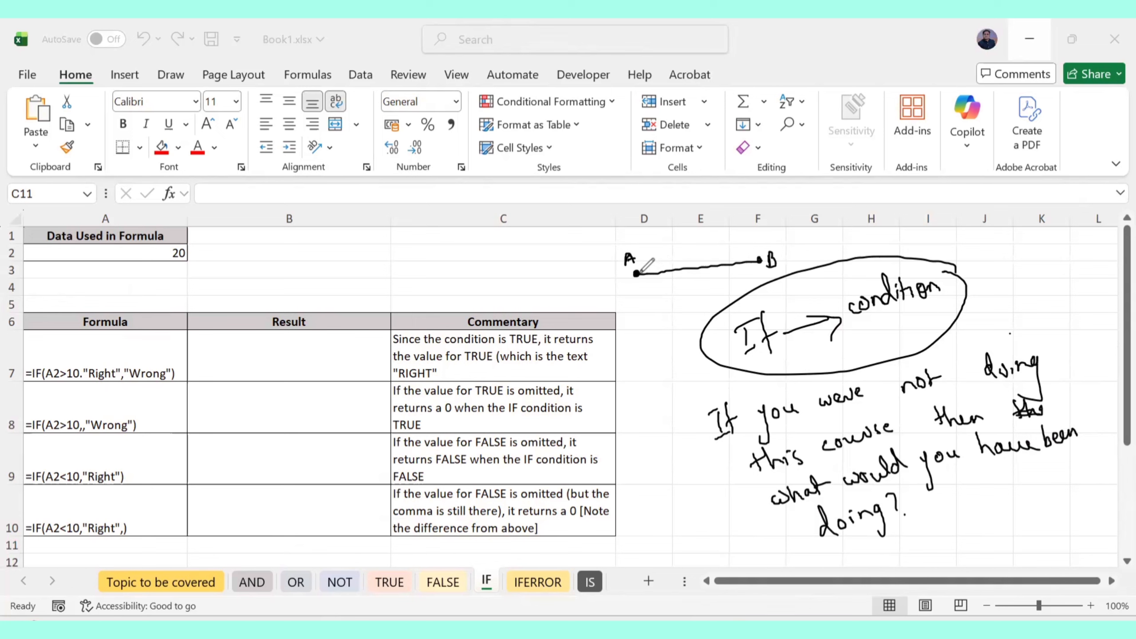
pyautogui.moveTo(649, 268); pyautogui.dragTo(650, 282)
pyautogui.moveTo(668, 266)
pyautogui.mouseDown()
pyautogui.moveTo(668, 280)
pyautogui.moveTo(686, 278)
pyautogui.mouseUp()
pyautogui.moveTo(701, 265)
pyautogui.mouseDown()
pyautogui.moveTo(701, 276)
pyautogui.moveTo(720, 272)
pyautogui.mouseUp()
pyautogui.moveTo(736, 261); pyautogui.dragTo(752, 266)
pyautogui.moveTo(636, 272)
pyautogui.mouseDown()
pyautogui.moveTo(737, 249)
pyautogui.moveTo(760, 259)
pyautogui.mouseUp()
pyautogui.moveTo(636, 274)
pyautogui.mouseDown()
pyautogui.moveTo(649, 288)
pyautogui.moveTo(752, 273)
pyautogui.moveTo(760, 260)
pyautogui.mouseUp()
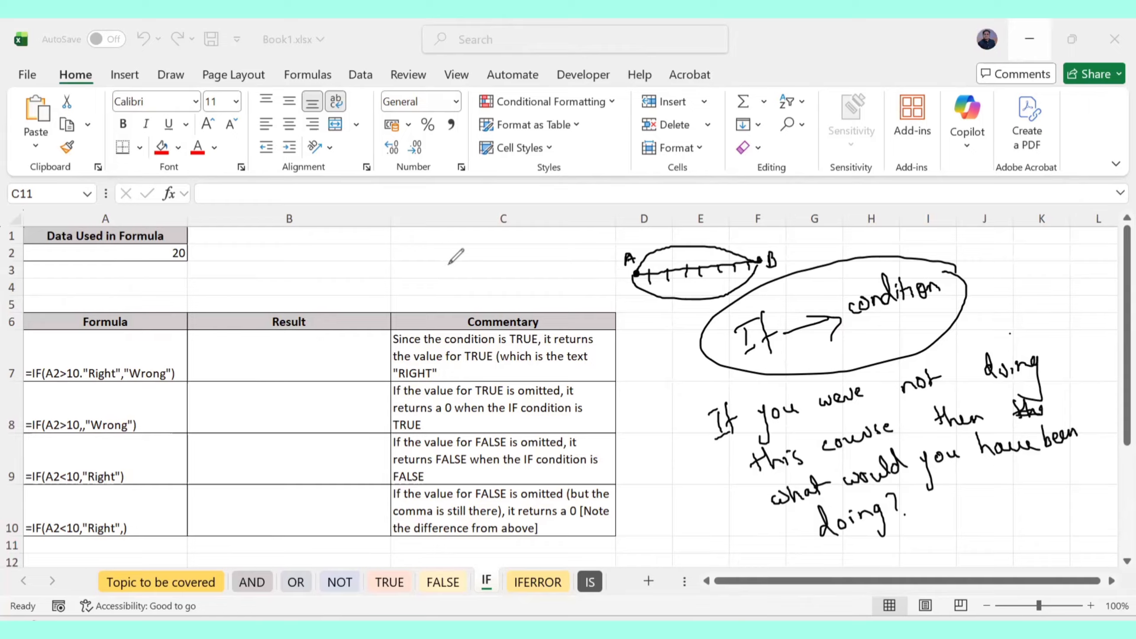
pyautogui.moveTo(447, 274); pyautogui.dragTo(475, 238)
pyautogui.moveTo(444, 280); pyautogui.dragTo(514, 271)
pyautogui.moveTo(446, 277)
pyautogui.mouseDown()
pyautogui.moveTo(496, 266)
pyautogui.moveTo(484, 240)
pyautogui.moveTo(514, 281)
pyautogui.mouseUp()
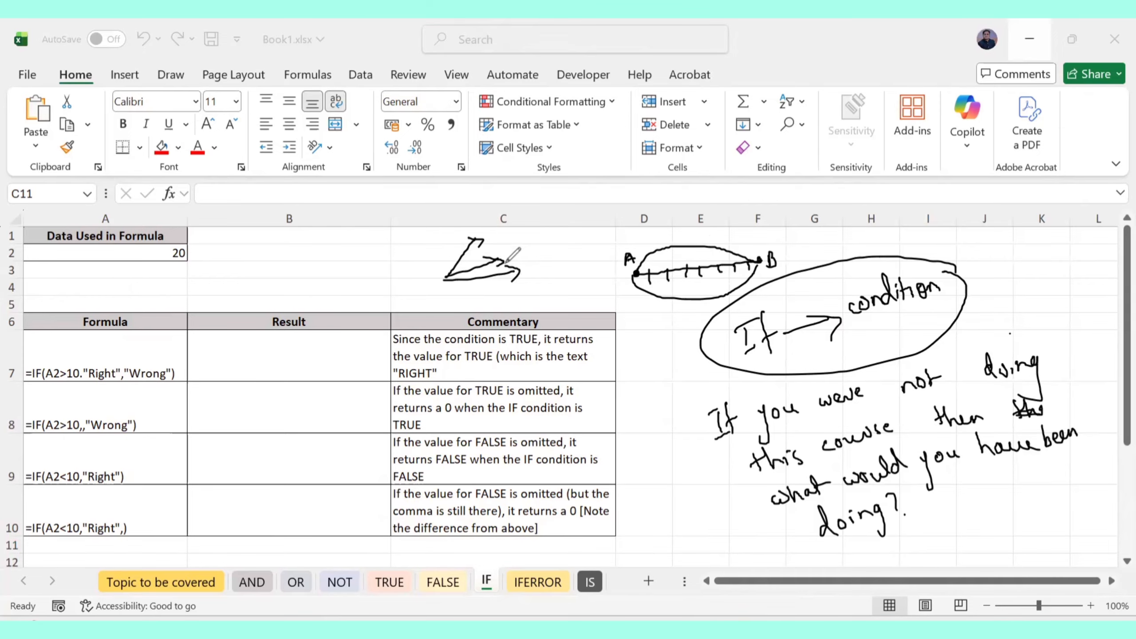
# Select and delete all ink on the sheet, then exit drawing mode
pyautogui.hotkey('ctrl', 'a')
pyautogui.press('Delete')
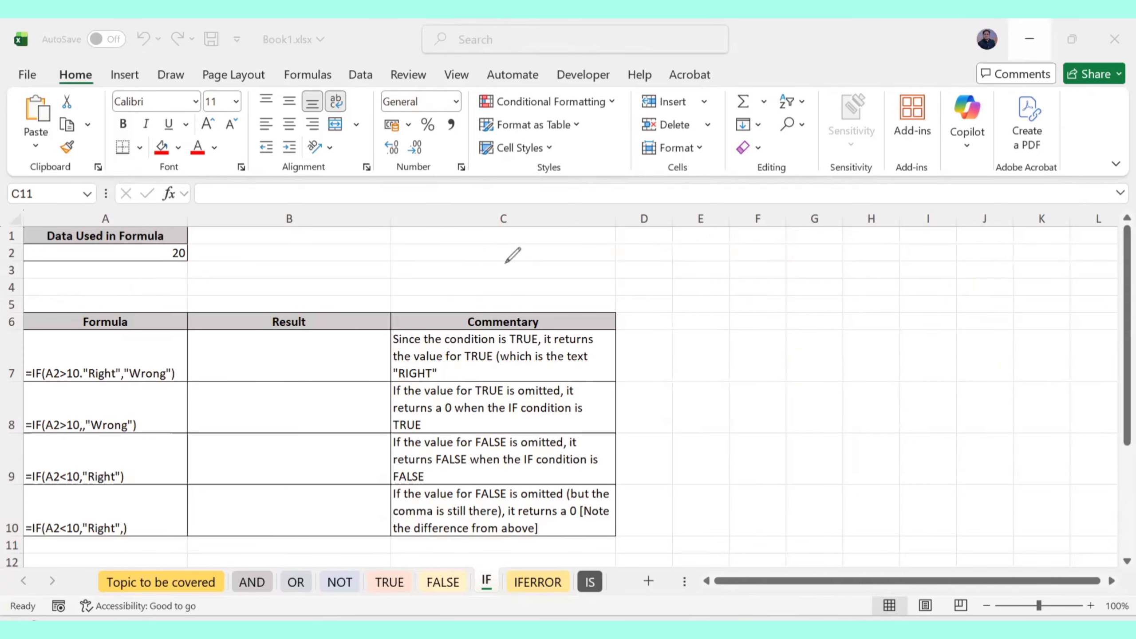
pyautogui.press('Escape')
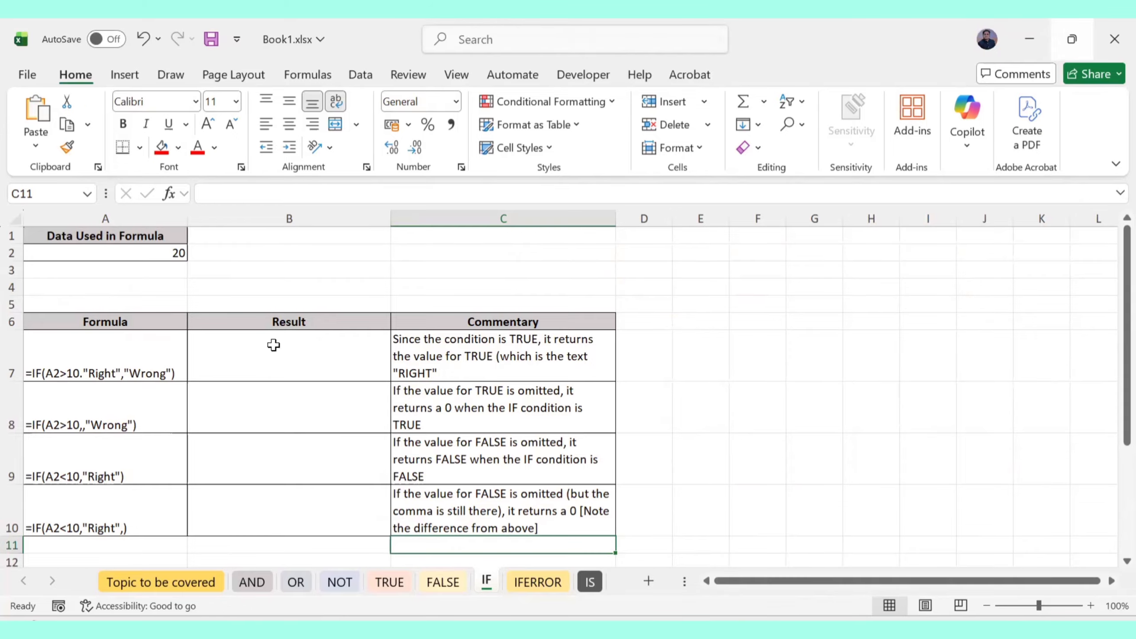
# Start the B7 formula as =IF(A2>10
pyautogui.click(273, 358)
pyautogui.doubleClick(274, 358)
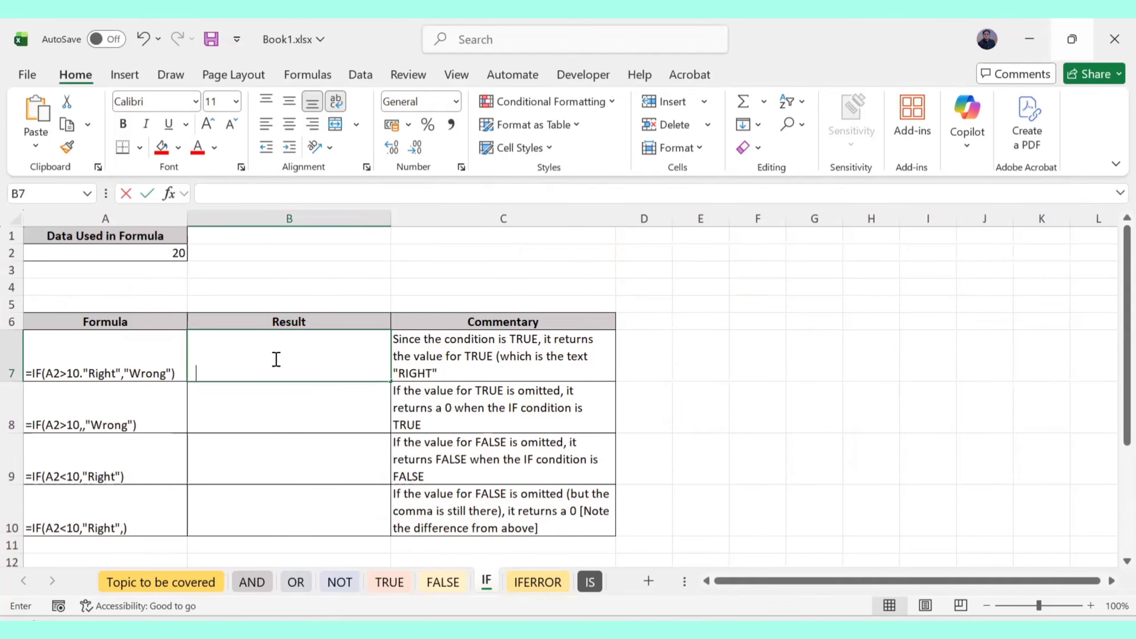
pyautogui.write('=IF(')
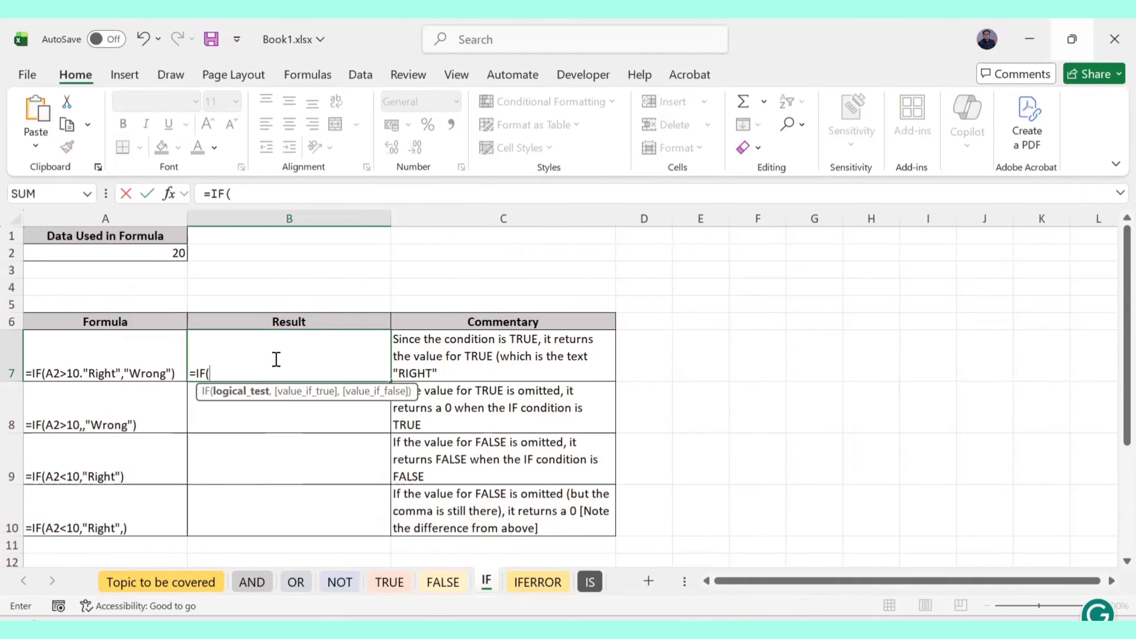
pyautogui.click(150, 253)
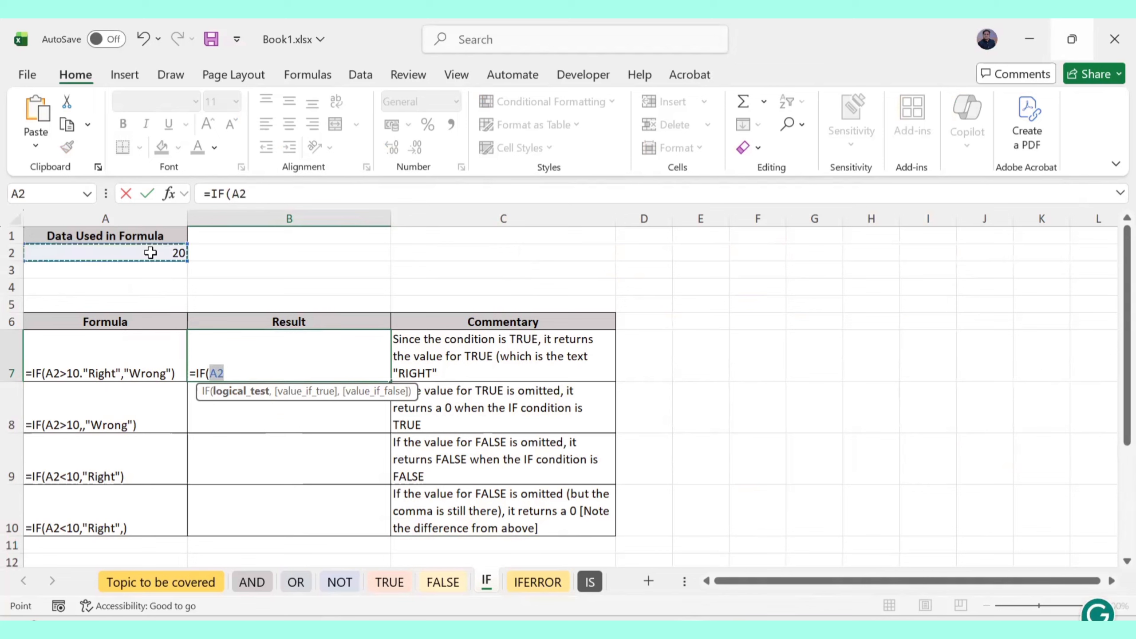
pyautogui.write('>')
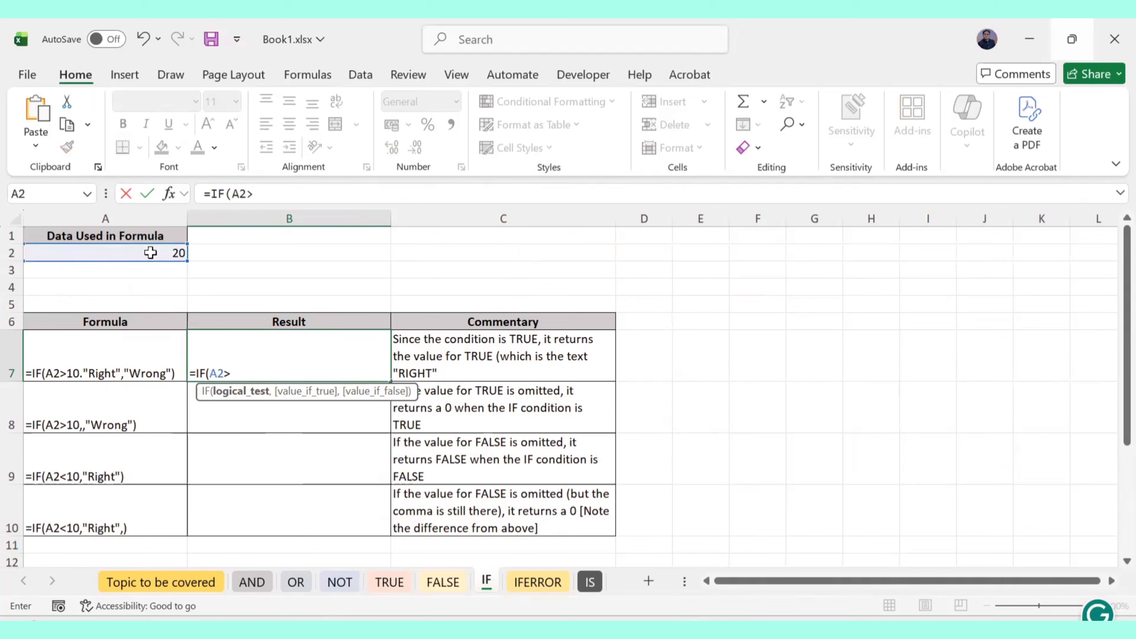
pyautogui.write('10')
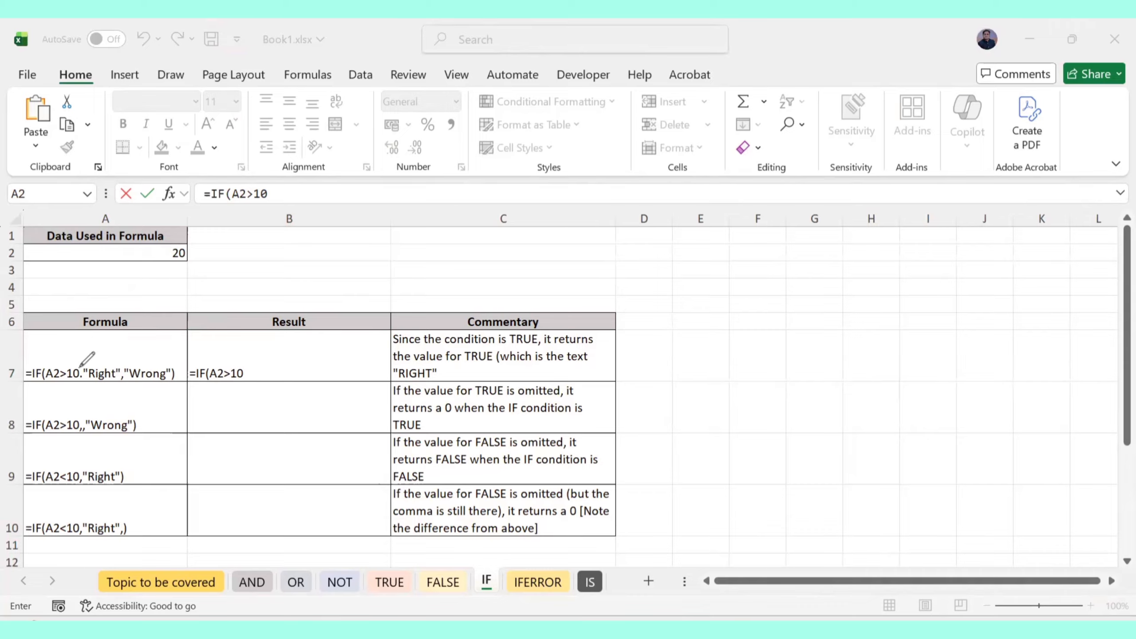
# Ink circles and an arrow on A7's condition, and write '= If(logical condition,' beside the table
pyautogui.moveTo(82, 367)
pyautogui.mouseDown()
pyautogui.moveTo(51, 366)
pyautogui.moveTo(85, 374)
pyautogui.moveTo(81, 363)
pyautogui.moveTo(211, 268)
pyautogui.moveTo(226, 280)
pyautogui.moveTo(241, 260)
pyautogui.moveTo(358, 229)
pyautogui.moveTo(321, 258)
pyautogui.mouseUp()
pyautogui.moveTo(107, 371)
pyautogui.mouseDown()
pyautogui.moveTo(123, 333)
pyautogui.moveTo(229, 308)
pyautogui.mouseUp()
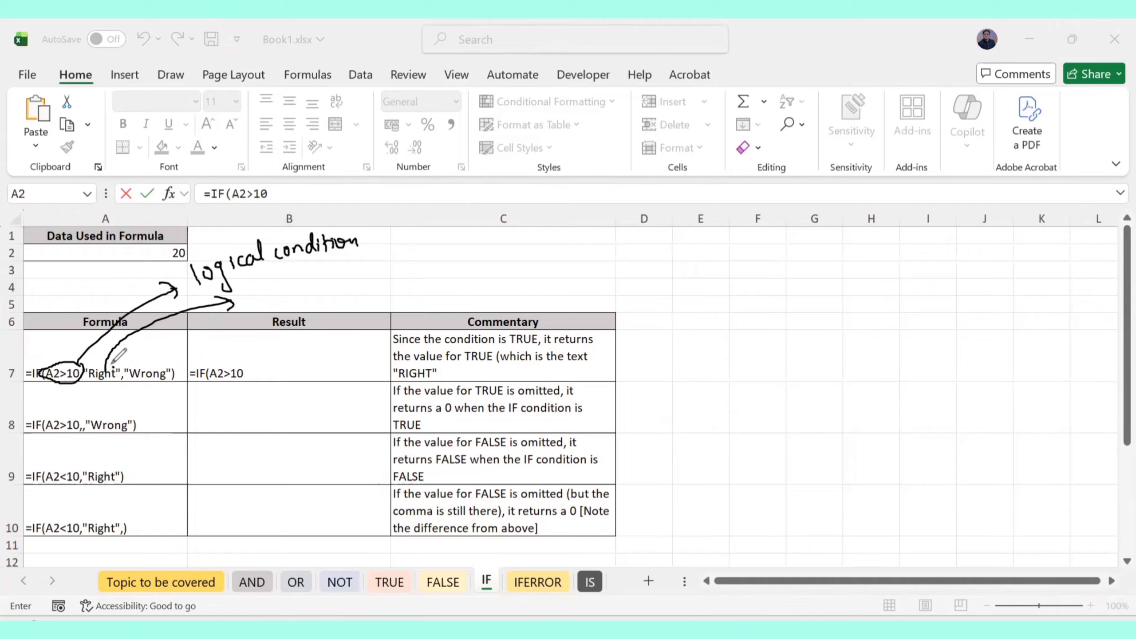
pyautogui.moveTo(113, 364)
pyautogui.mouseDown()
pyautogui.moveTo(105, 395)
pyautogui.moveTo(116, 362)
pyautogui.moveTo(161, 354)
pyautogui.moveTo(148, 392)
pyautogui.moveTo(174, 363)
pyautogui.mouseUp()
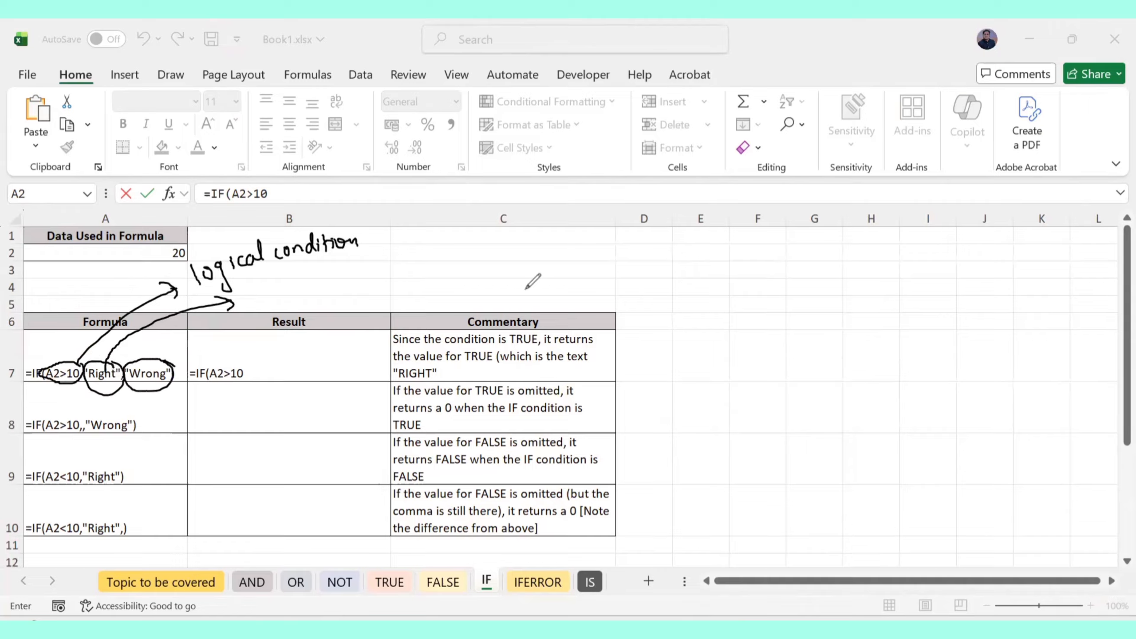
pyautogui.moveTo(580, 256)
pyautogui.mouseDown()
pyautogui.moveTo(578, 274)
pyautogui.moveTo(593, 275)
pyautogui.mouseUp()
pyautogui.moveTo(583, 262)
pyautogui.mouseDown()
pyautogui.moveTo(603, 260)
pyautogui.moveTo(555, 265)
pyautogui.mouseUp()
pyautogui.moveTo(543, 273); pyautogui.dragTo(555, 272)
pyautogui.moveTo(619, 251); pyautogui.dragTo(634, 273)
pyautogui.moveTo(648, 263)
pyautogui.mouseDown()
pyautogui.moveTo(656, 288)
pyautogui.moveTo(677, 271)
pyautogui.mouseUp()
pyautogui.moveTo(690, 265)
pyautogui.mouseDown()
pyautogui.moveTo(759, 269)
pyautogui.moveTo(825, 255)
pyautogui.moveTo(815, 256)
pyautogui.mouseUp()
pyautogui.moveTo(819, 252); pyautogui.dragTo(821, 254)
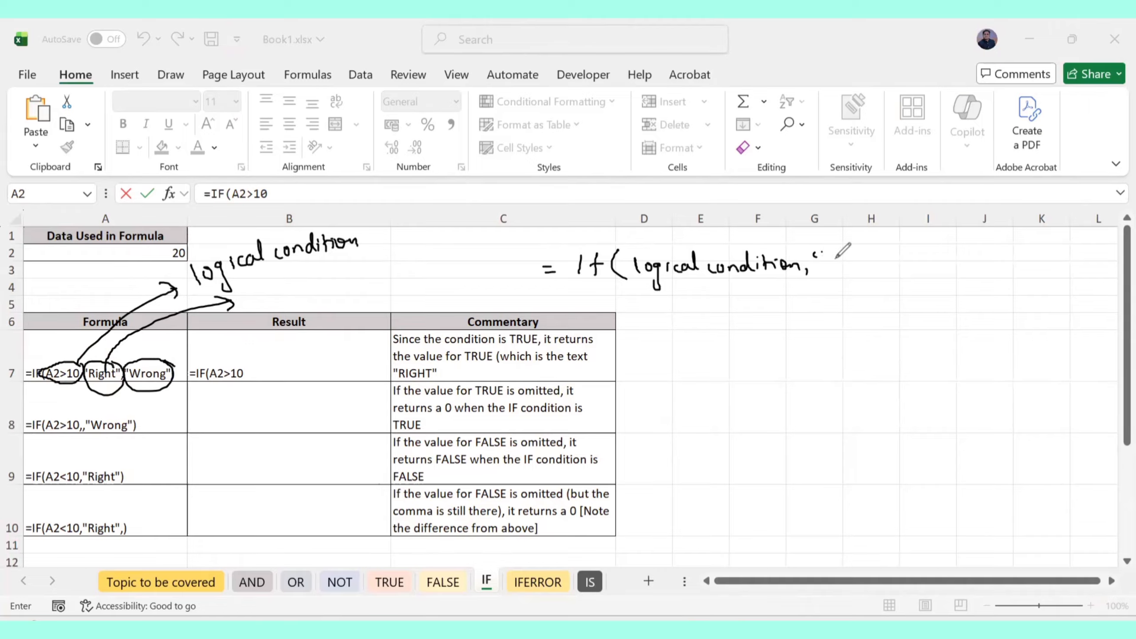
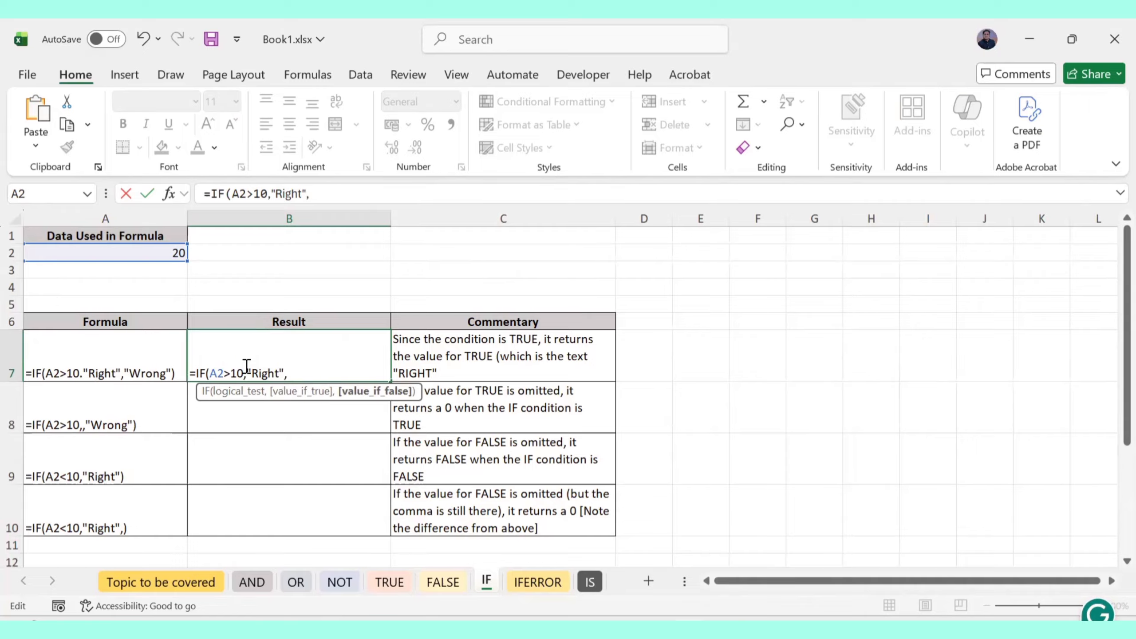
# Finish B7's formula as =IF(A2>10,"Right","Wrong") and commit it
pyautogui.write('"Wrong")')
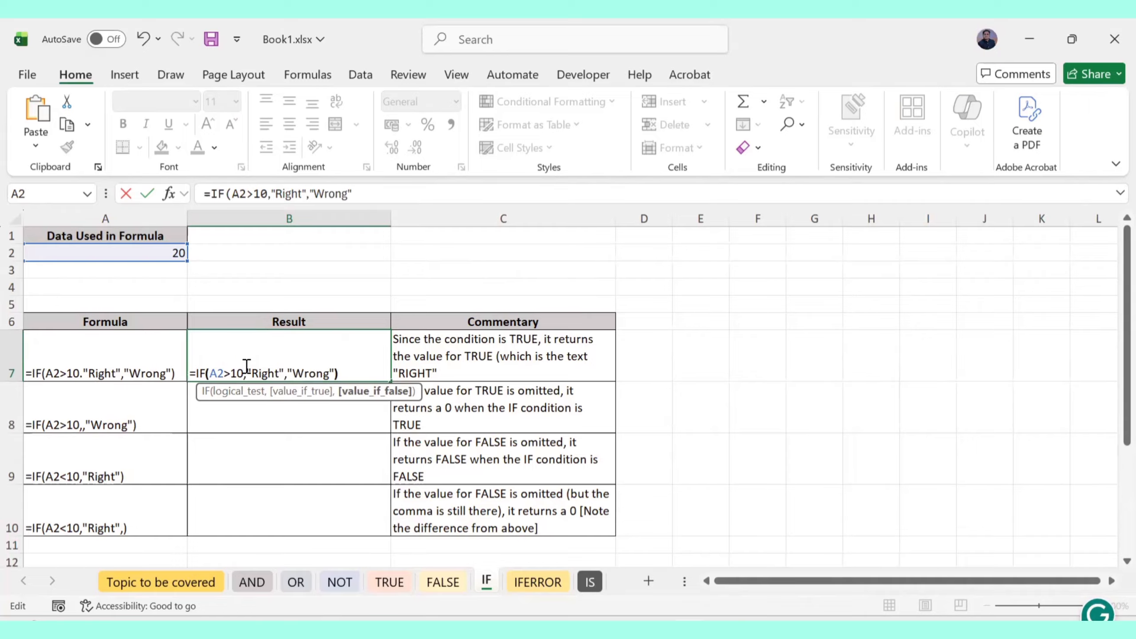
pyautogui.press('Return')
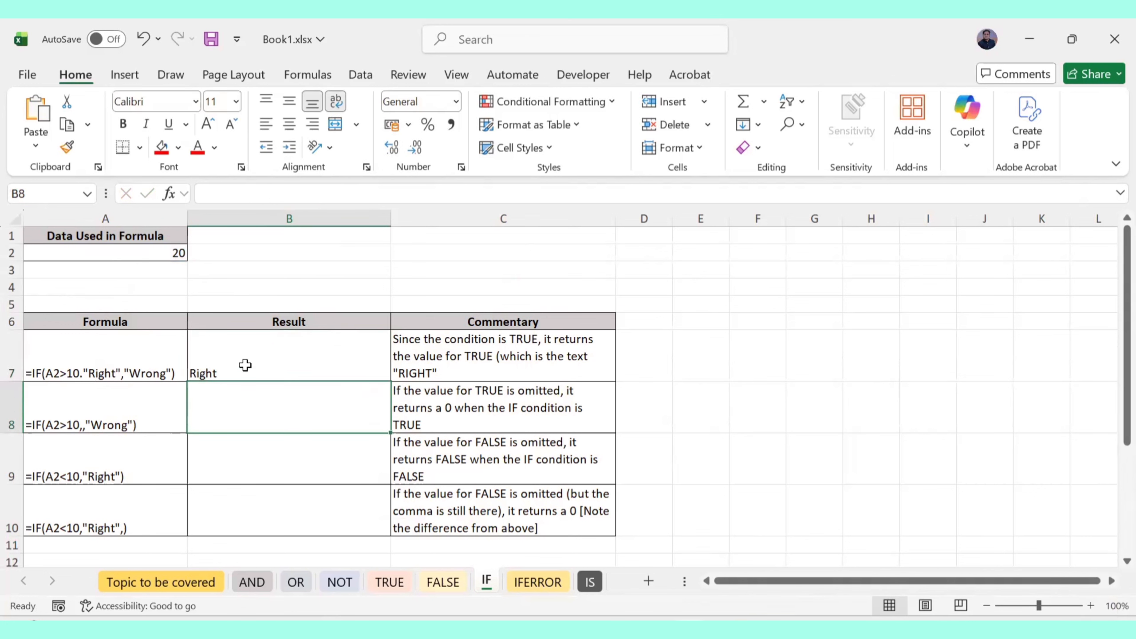
# Test B7 by changing A2 to 5, then undo to restore 20
pyautogui.click(246, 367)
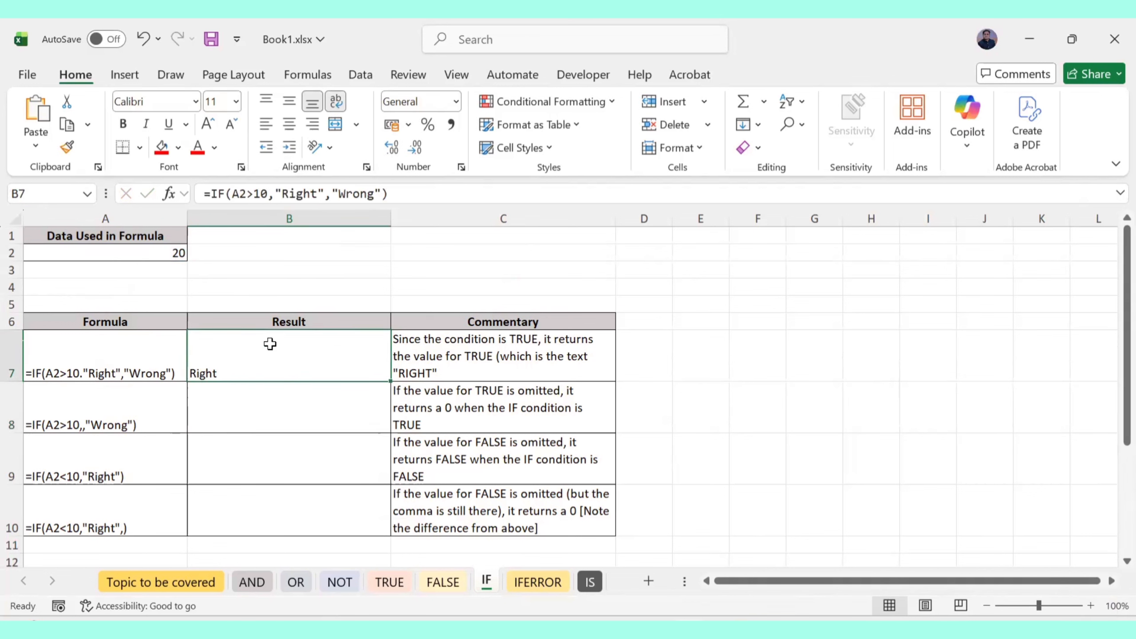
pyautogui.click(168, 252)
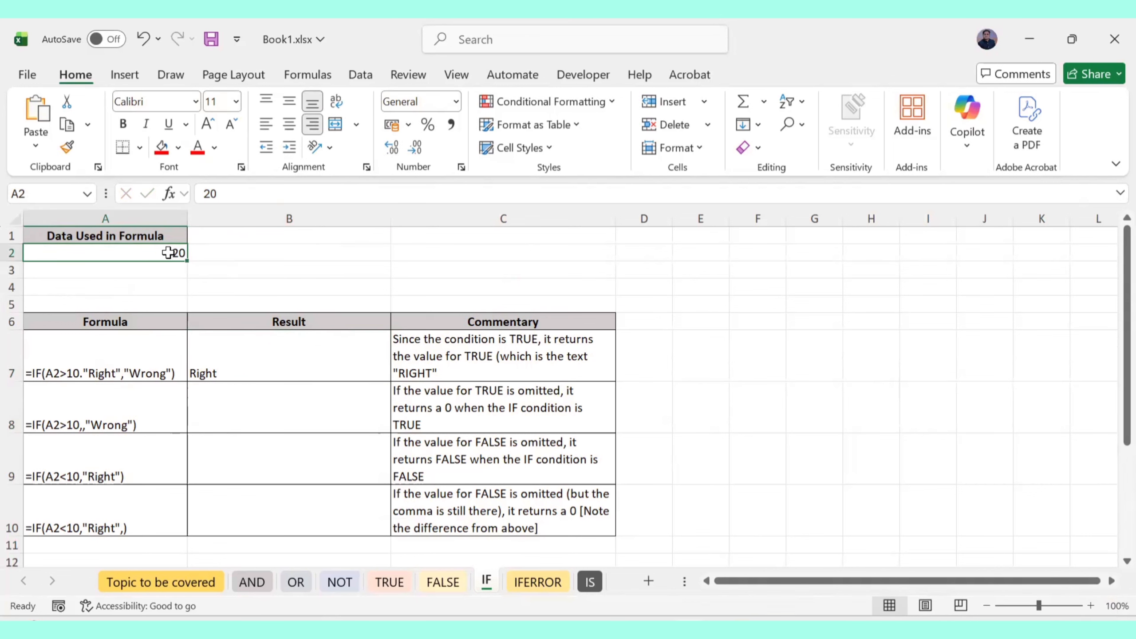
pyautogui.write('5')
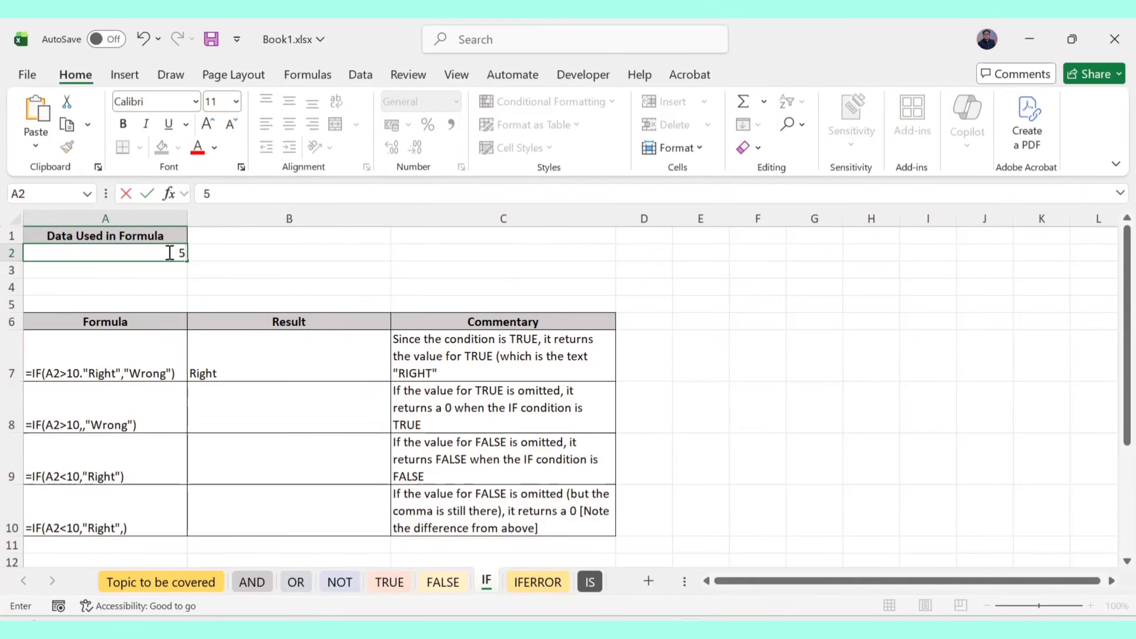
pyautogui.press('Return')
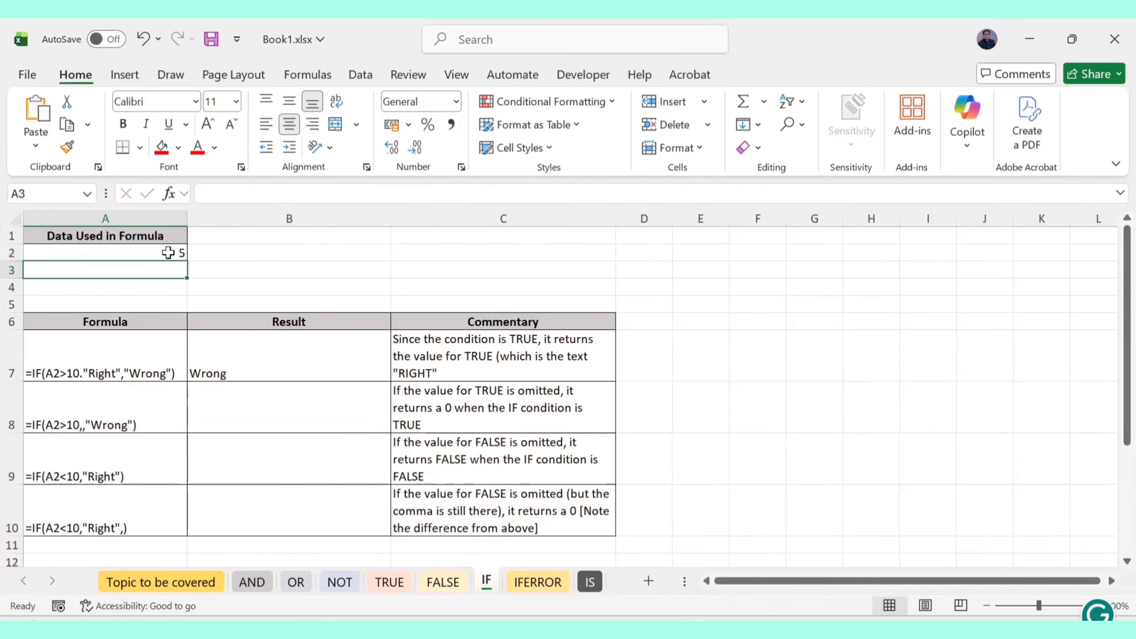
pyautogui.hotkey('ctrl', 'z')
# Edit B7's IF results to "You are right here" and "You are wrong here"
pyautogui.click(239, 354)
pyautogui.doubleClick(238, 360)
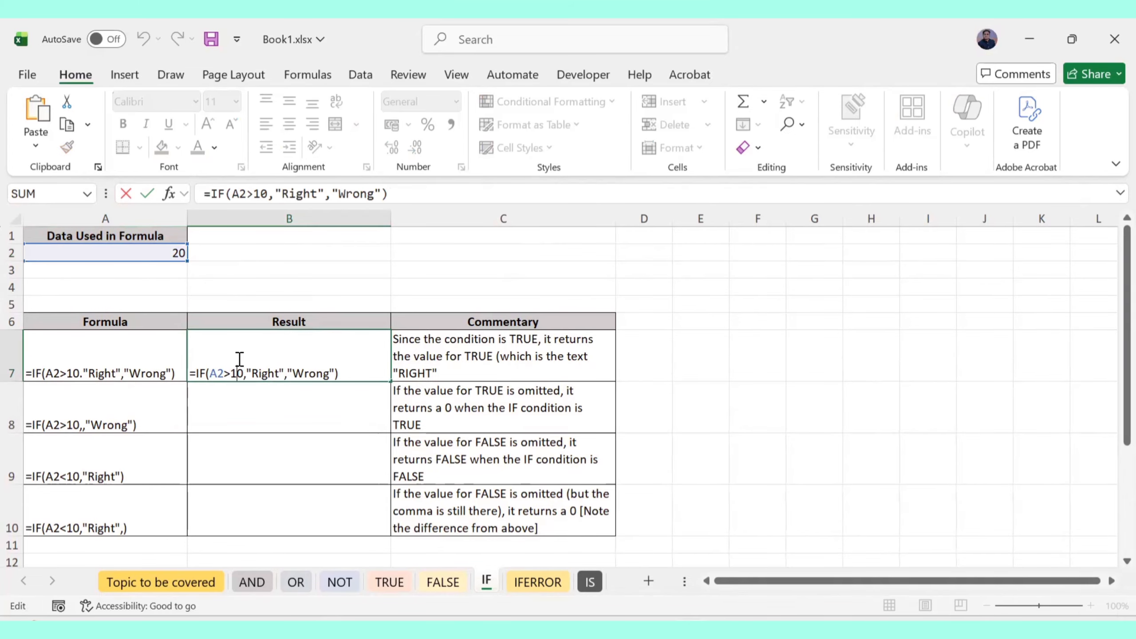
pyautogui.click(279, 370)
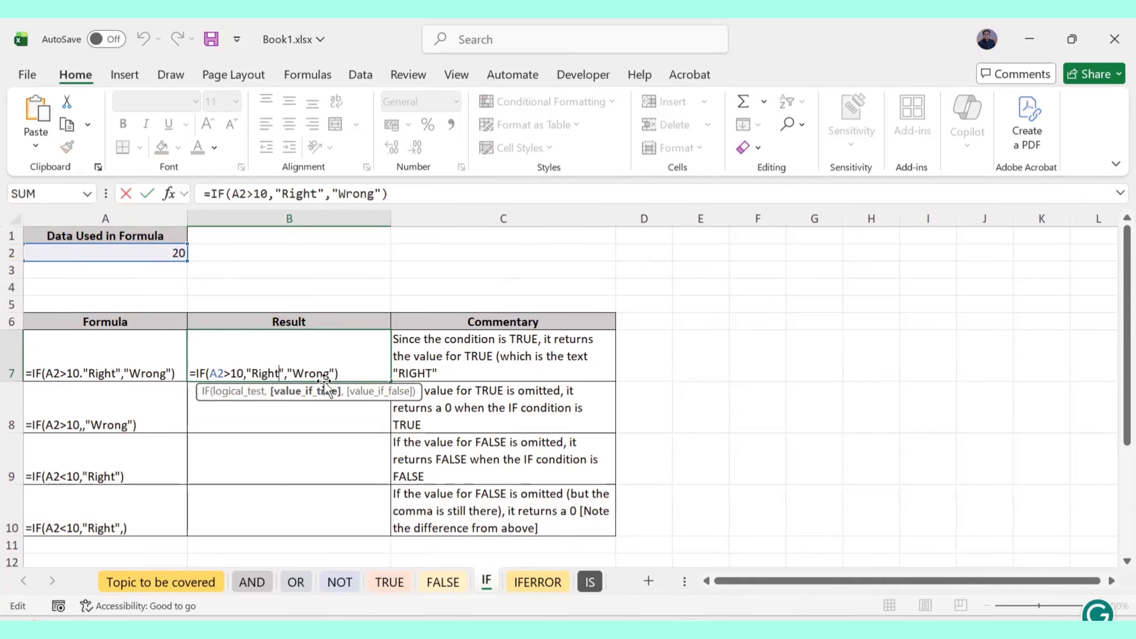
pyautogui.press('BackSpace')
pyautogui.press('BackSpace')
pyautogui.press('BackSpace')
pyautogui.press('BackSpace')
pyautogui.press('BackSpace')
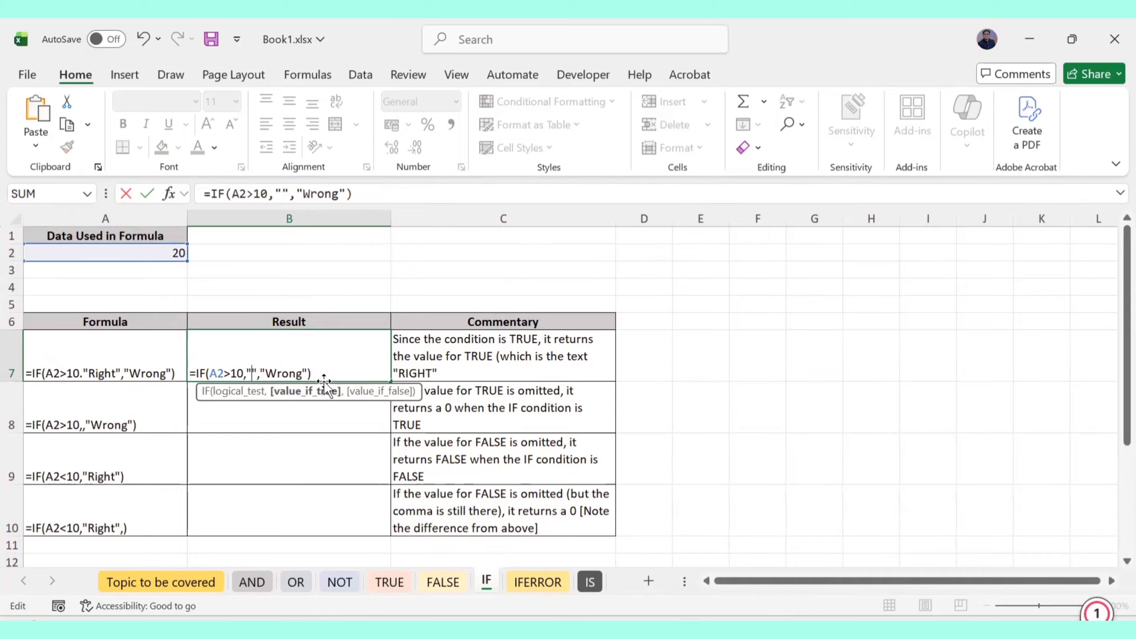
pyautogui.write('You are ')
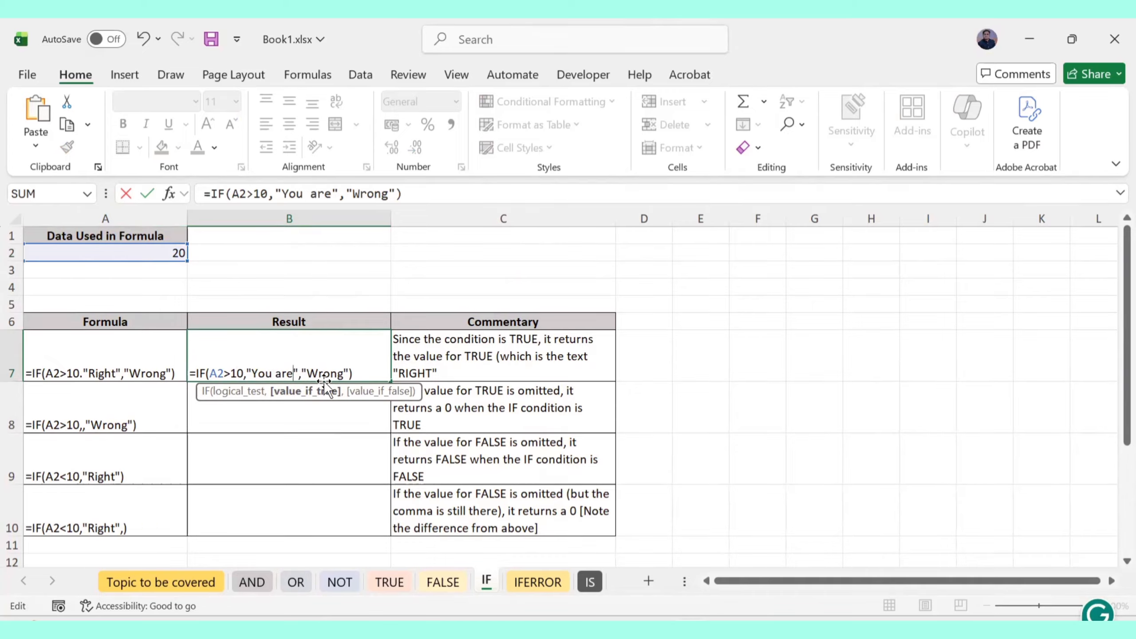
pyautogui.write('right h')
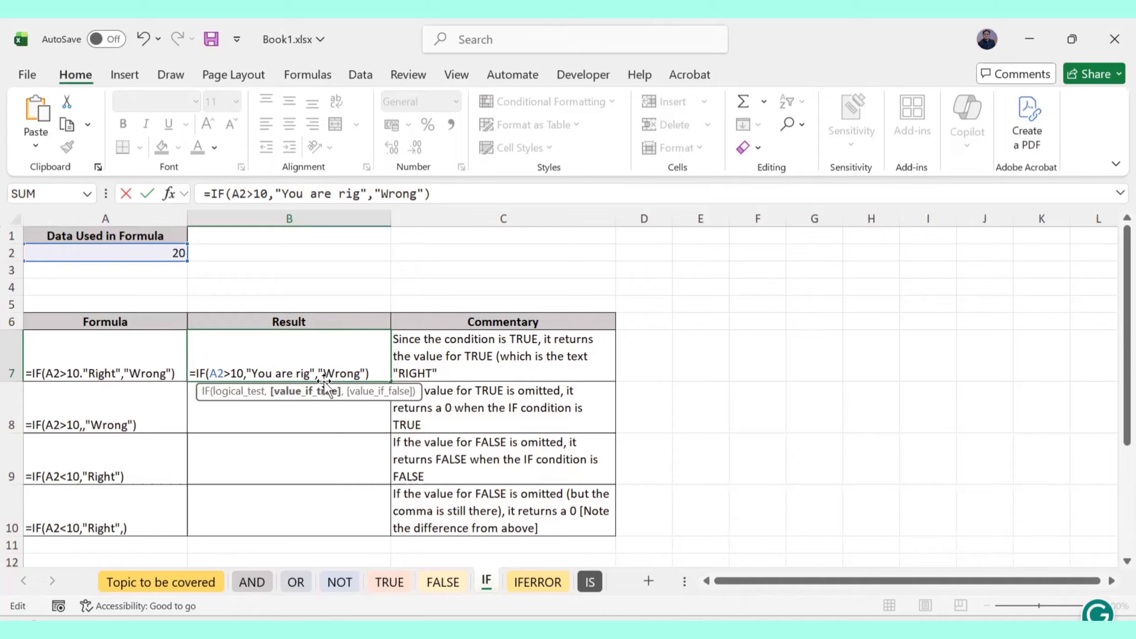
pyautogui.write('ere')
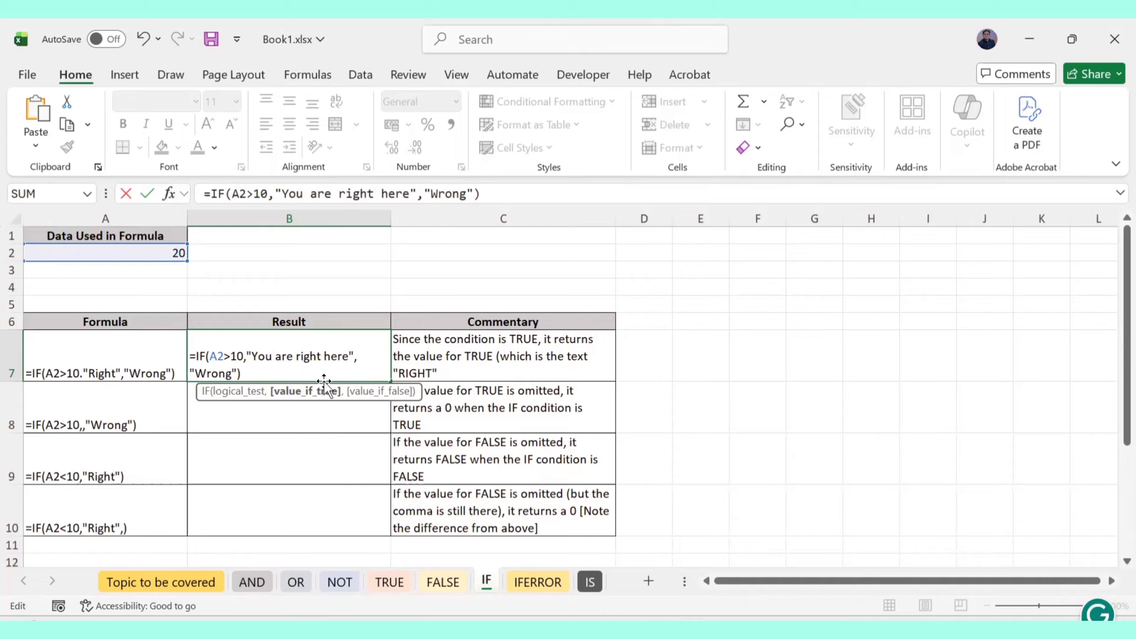
pyautogui.click(229, 373)
pyautogui.press('BackSpace')
pyautogui.press('BackSpace')
pyautogui.press('BackSpace')
pyautogui.press('BackSpace')
pyautogui.press('BackSpace')
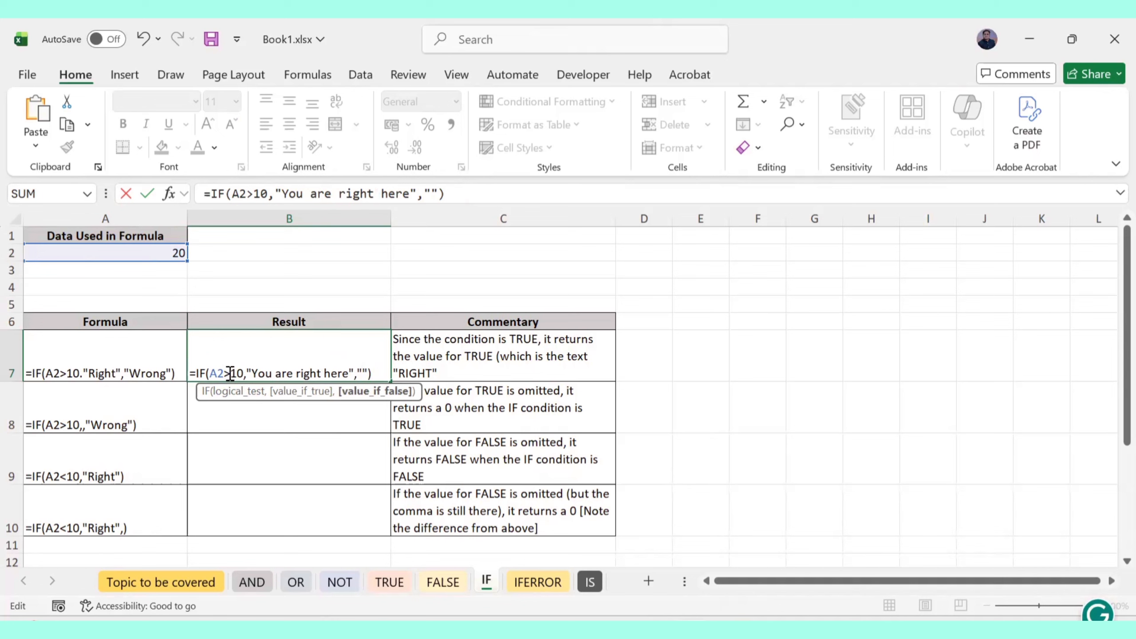
pyautogui.write('You are ')
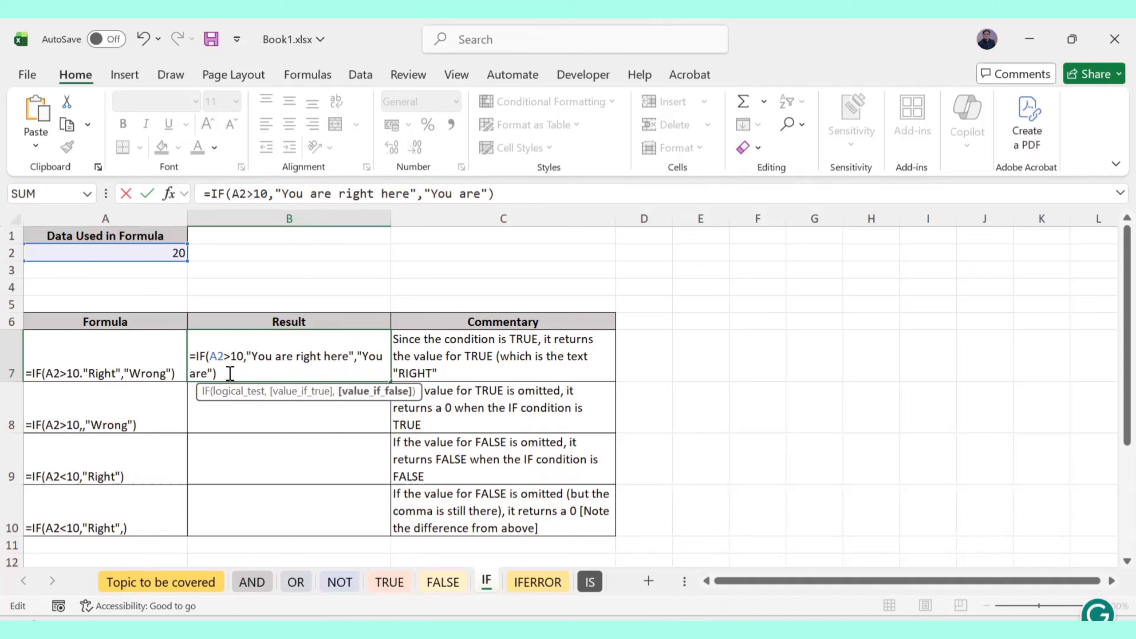
pyautogui.write('wrong here')
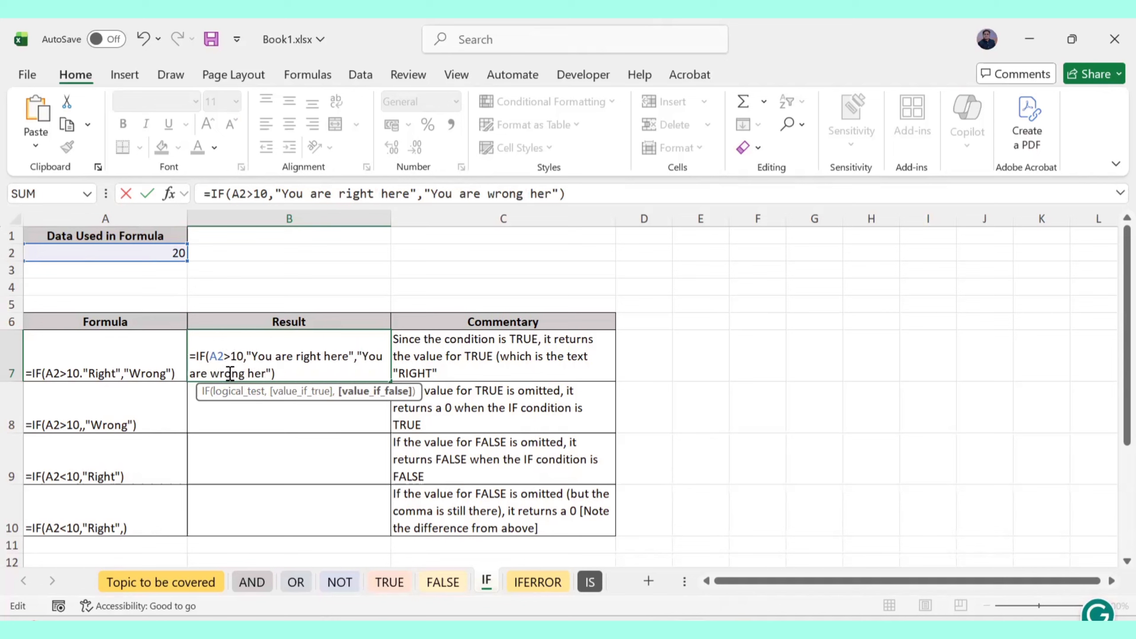
pyautogui.press('Return')
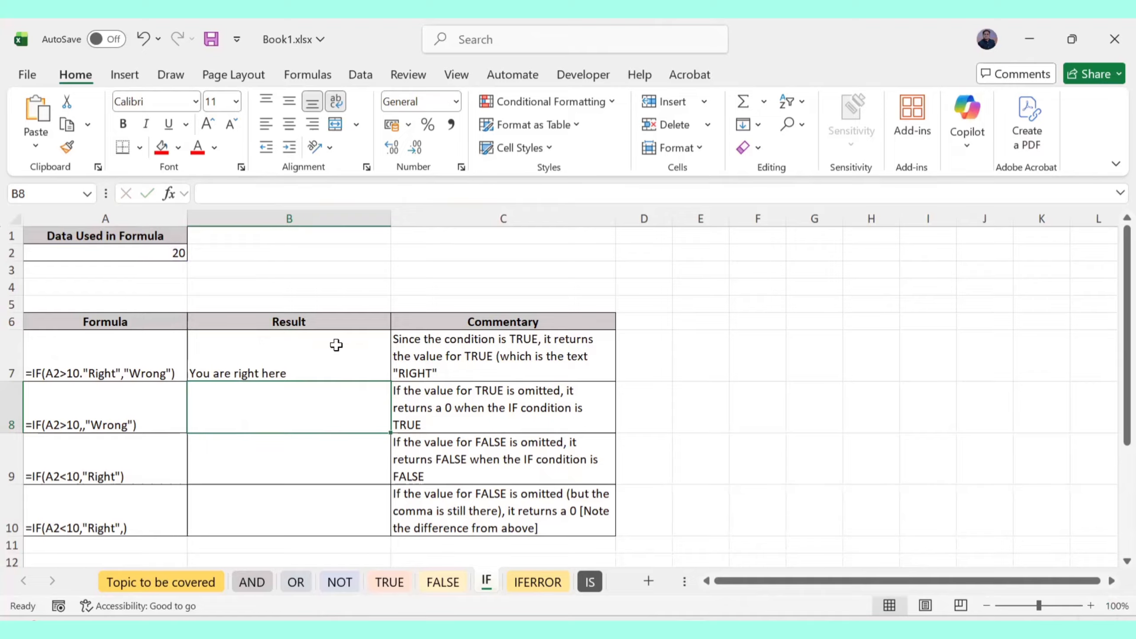
# Retest B7 by setting A2 to 5, then undo back to 20
pyautogui.doubleClick(240, 356)
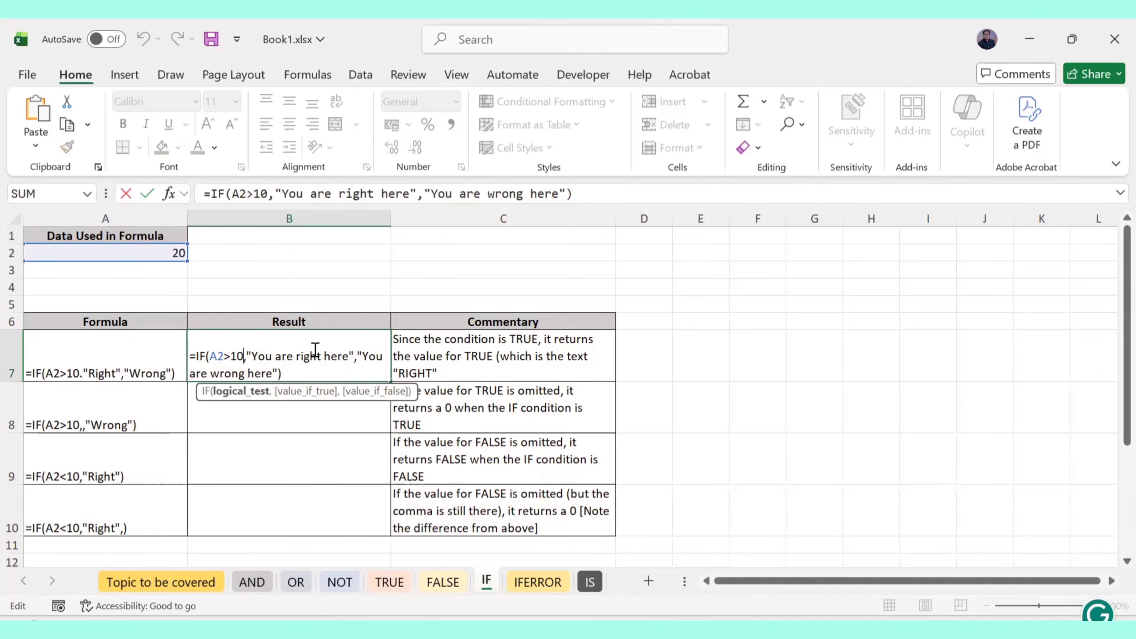
pyautogui.press('Return')
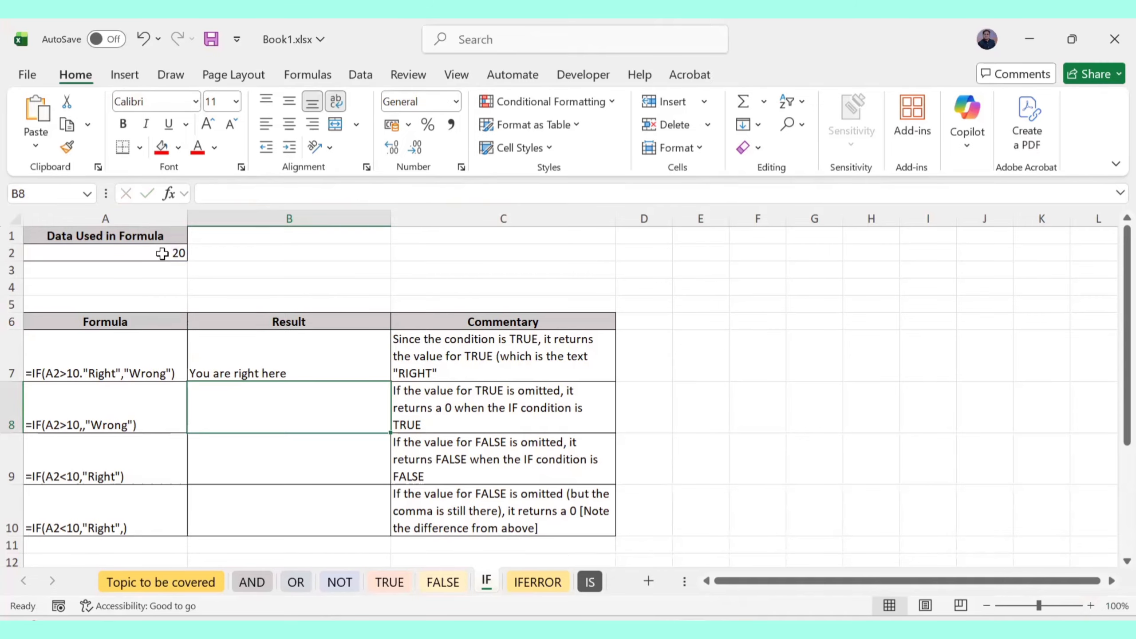
pyautogui.click(163, 253)
pyautogui.write('5')
pyautogui.press('Return')
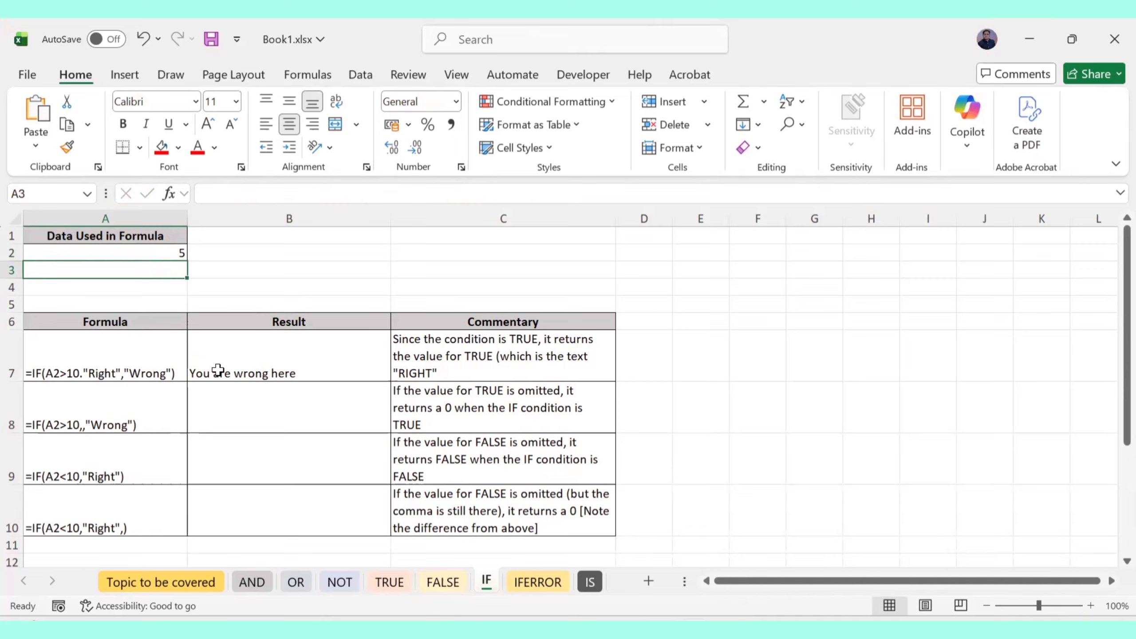
pyautogui.hotkey('ctrl', 'z')
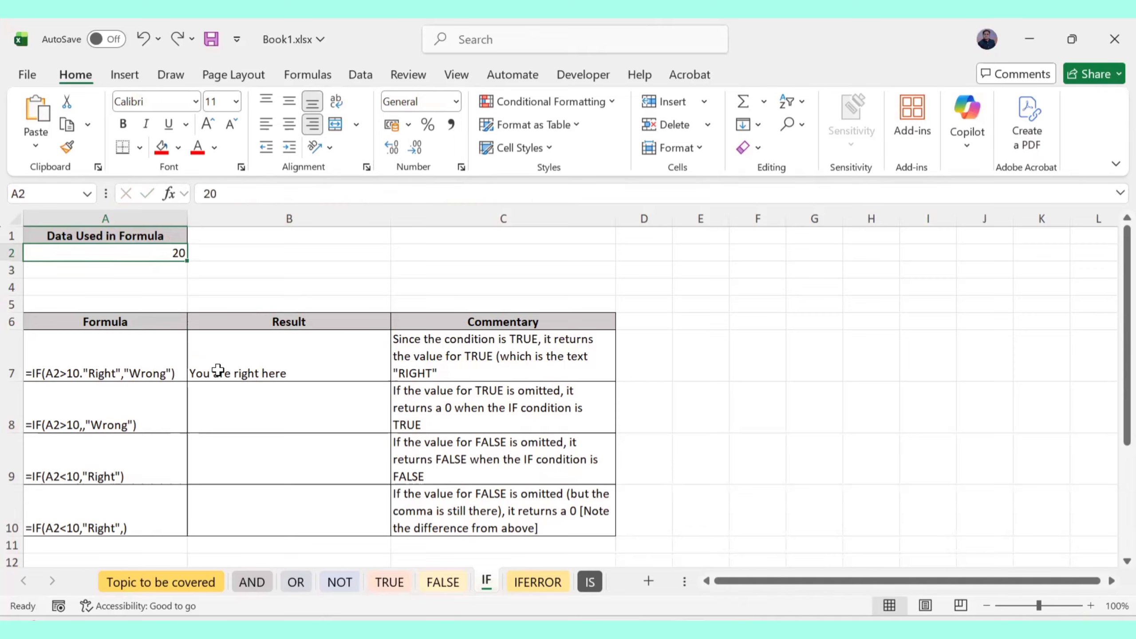
pyautogui.click(235, 399)
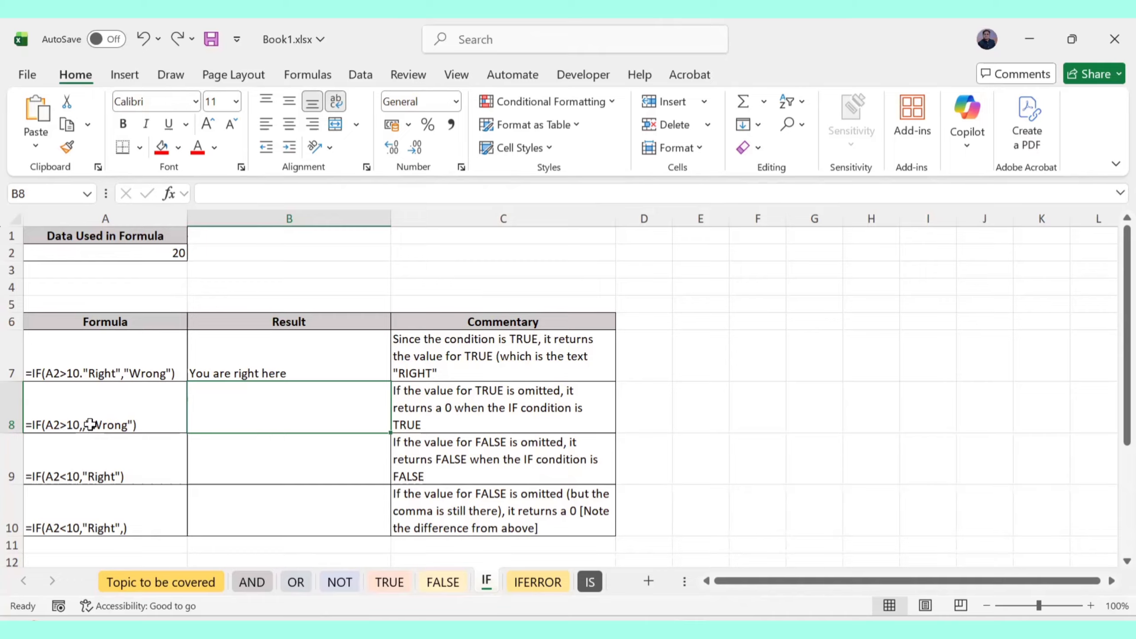
# Enter =IF(A2>10,,"Wrong") in B8, omitting the TRUE value so it returns 0
pyautogui.write('=')
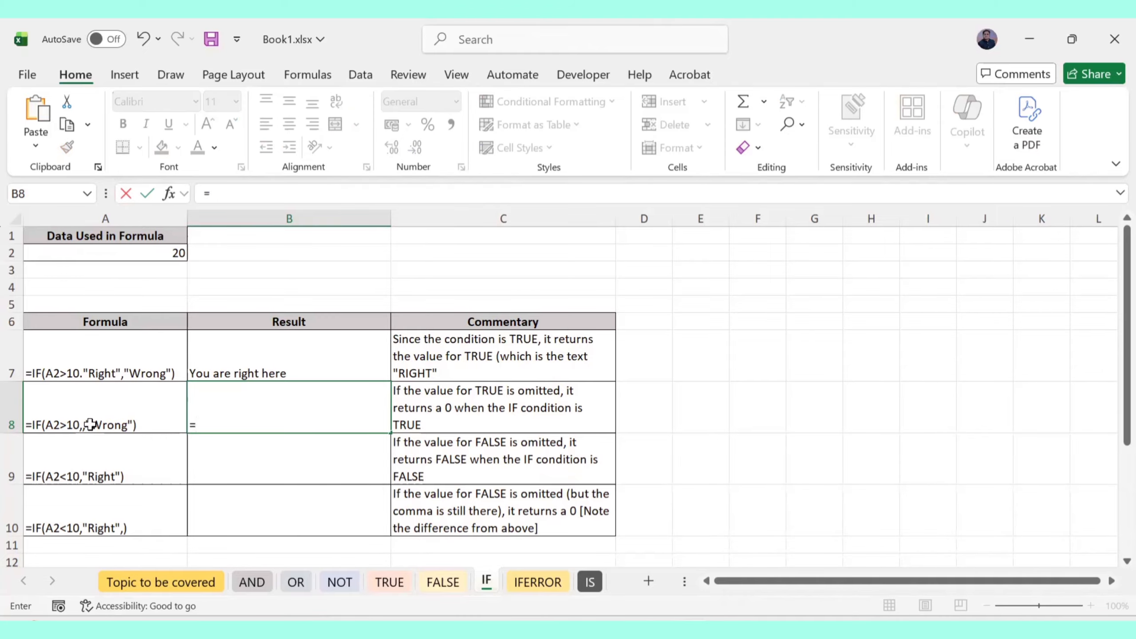
pyautogui.write('IF(')
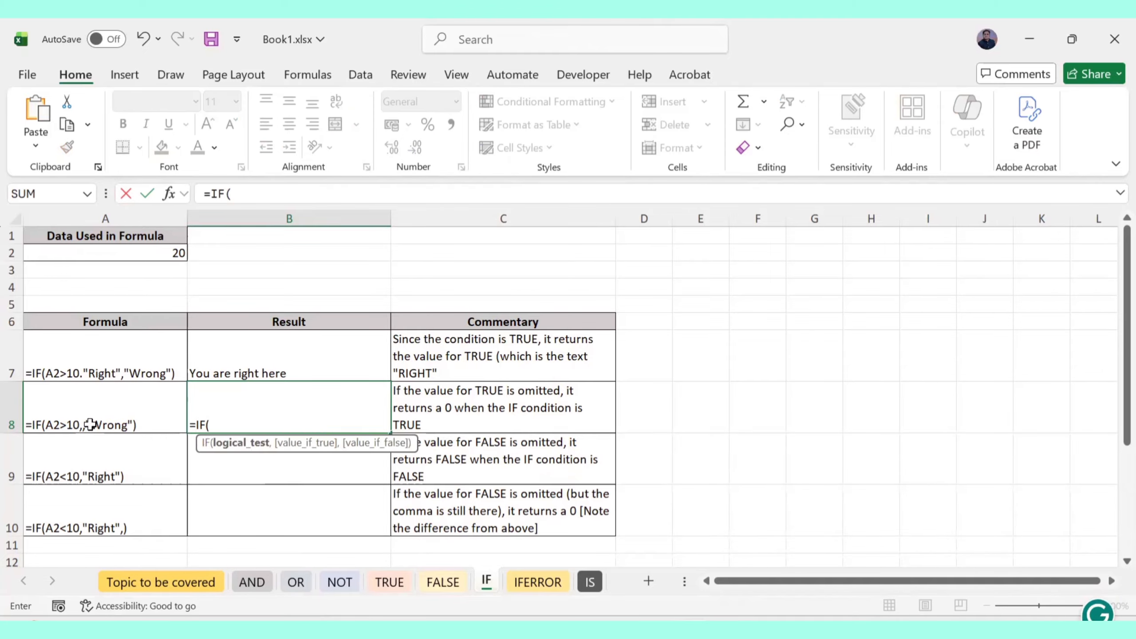
pyautogui.write('A2>')
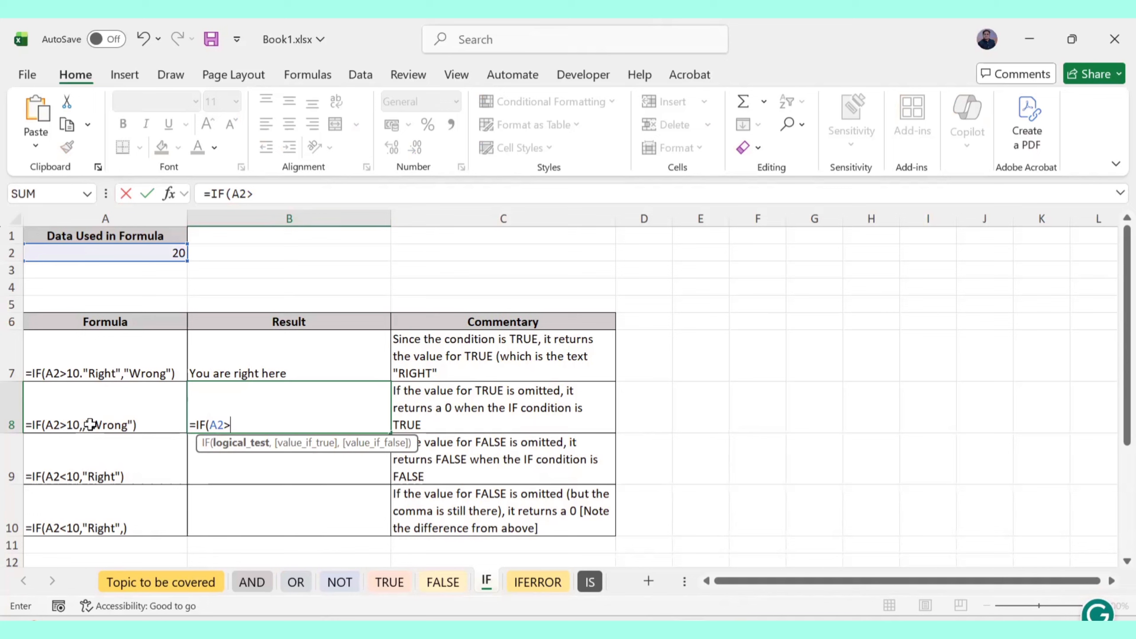
pyautogui.write('10,')
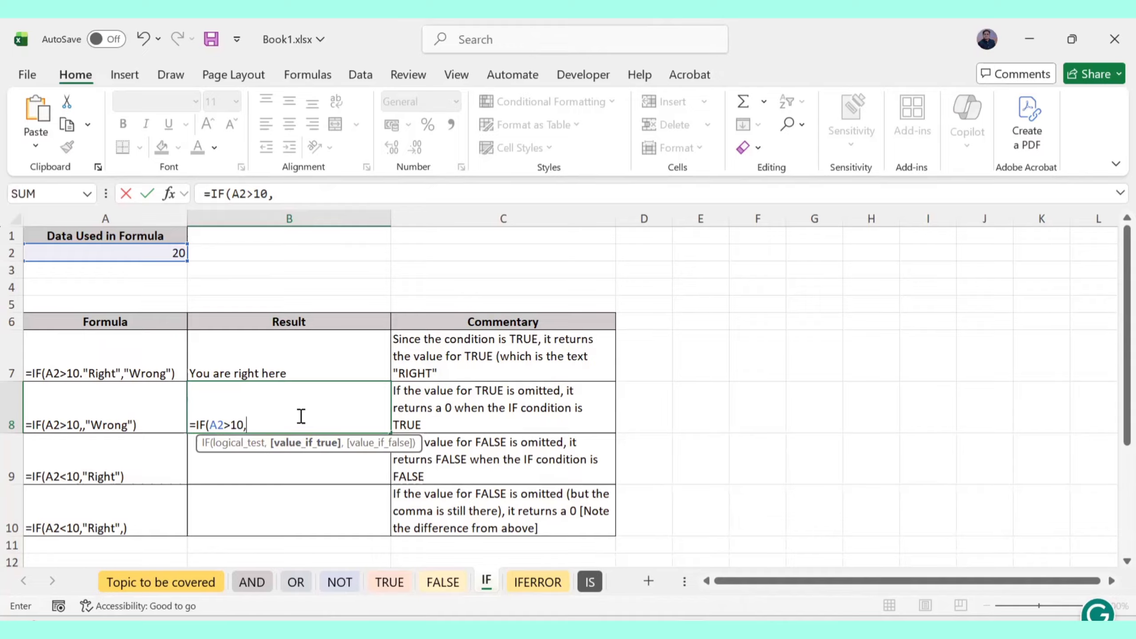
pyautogui.write(',')
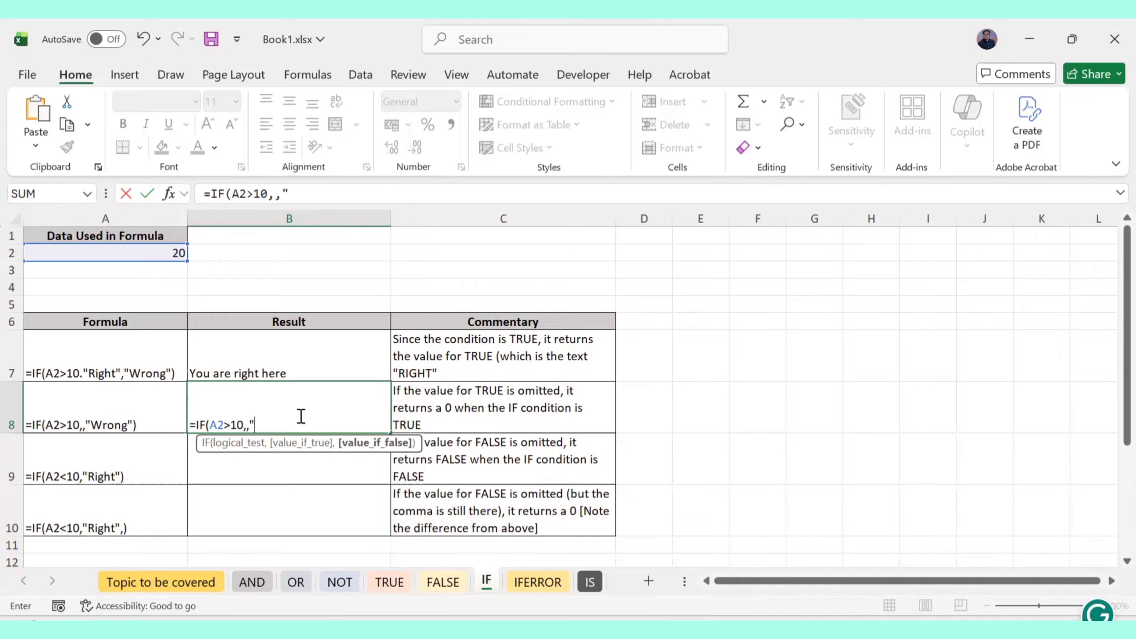
pyautogui.write('"Wrong"')
pyautogui.press('Return')
pyautogui.click(299, 414)
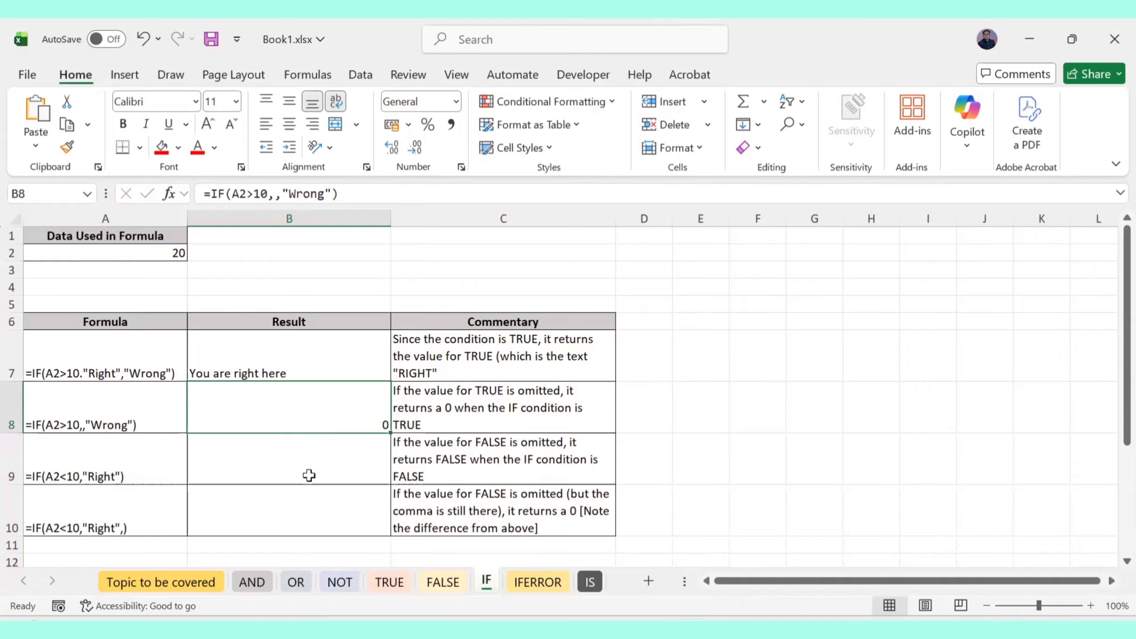
pyautogui.click(259, 468)
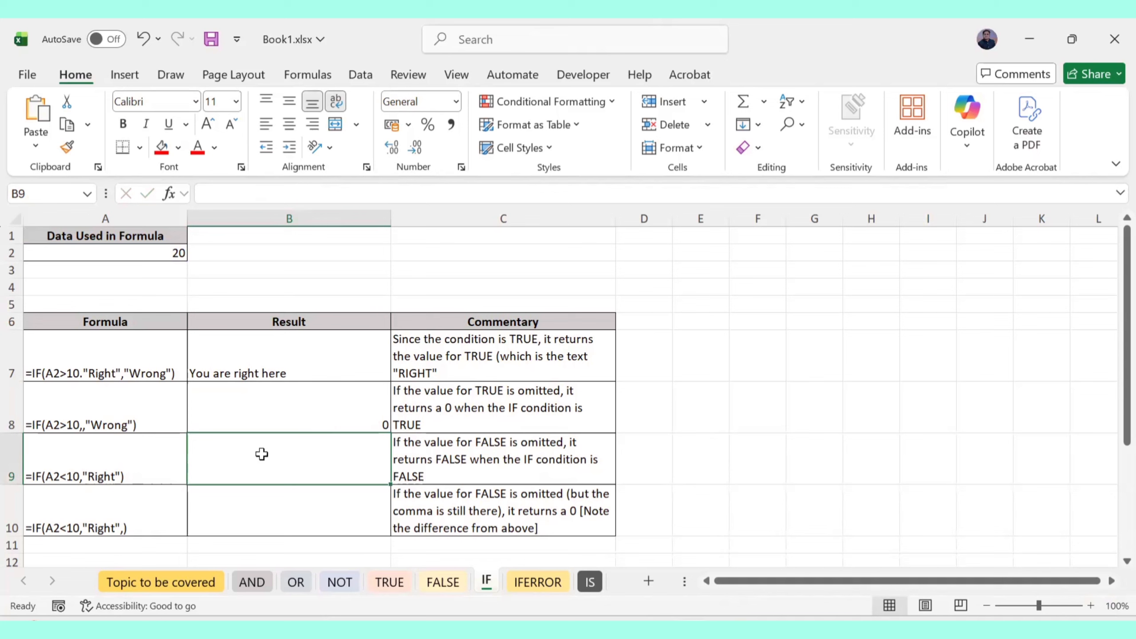
# Enter =IF(A2>10,"TRUE") in B9 without the trailing comma, so it returns TRUE
pyautogui.write('=IF(')
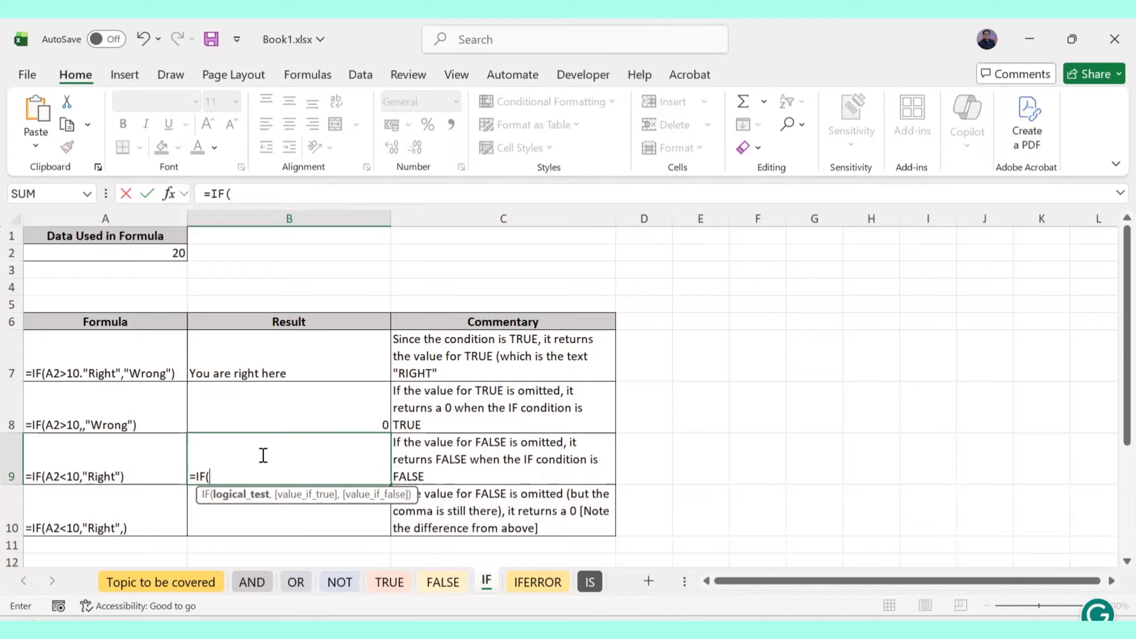
pyautogui.write('A2>1')
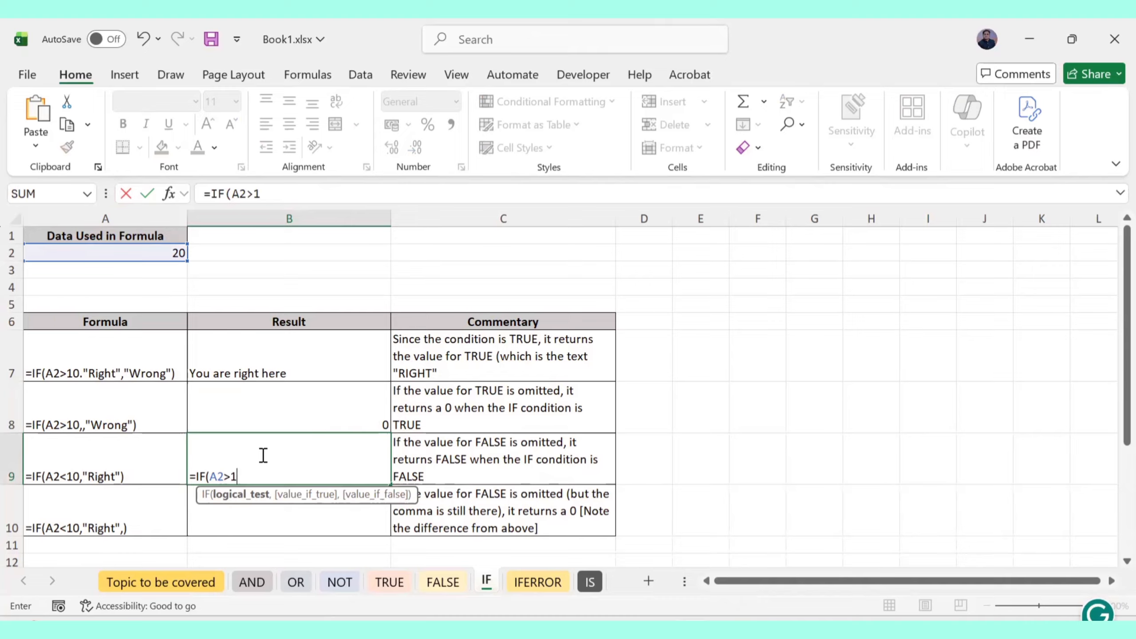
pyautogui.write('0,"TR')
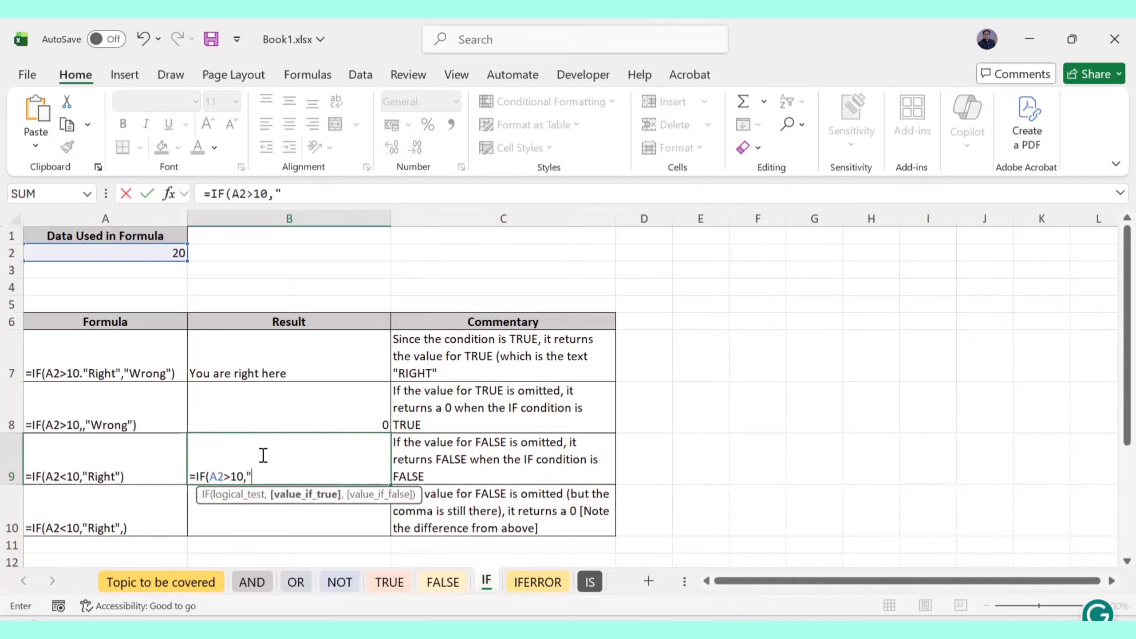
pyautogui.write('UE",')
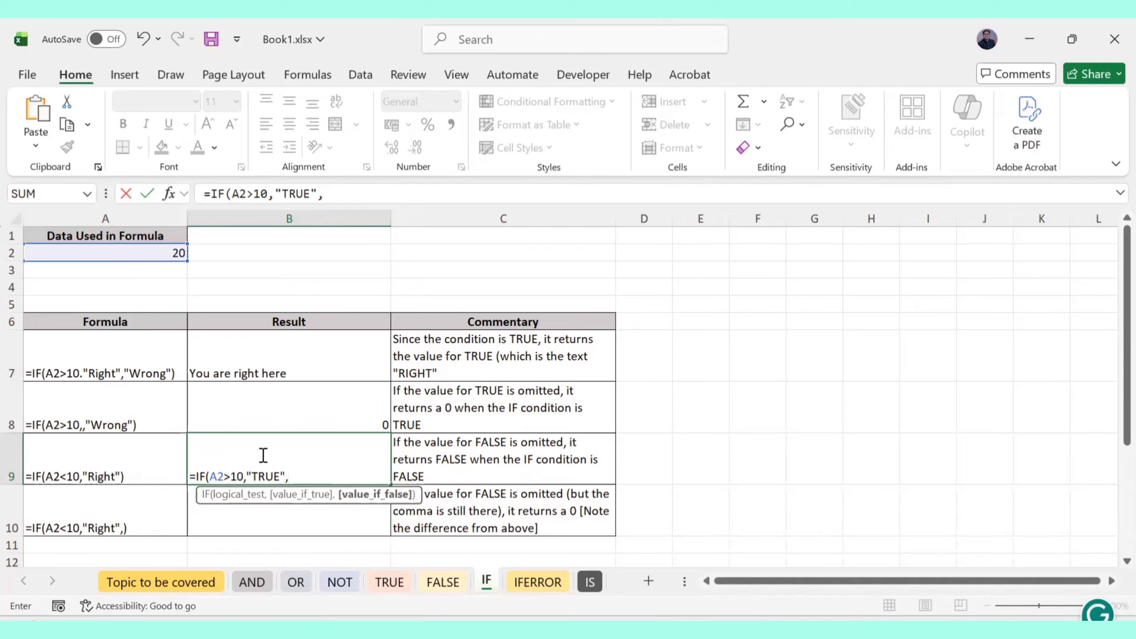
pyautogui.press('BackSpace')
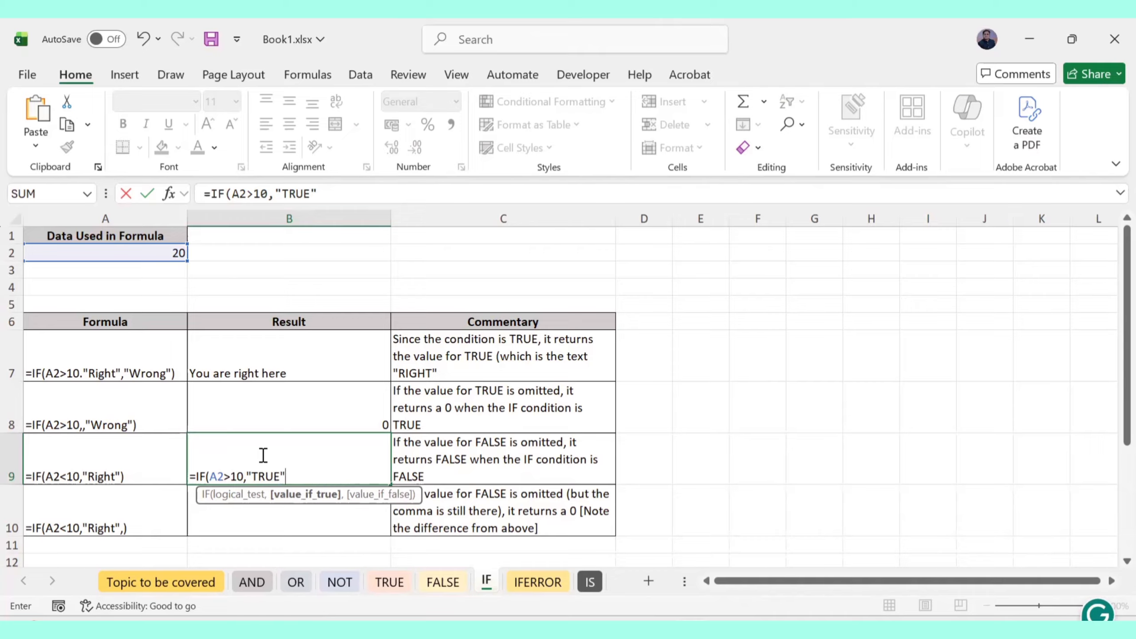
pyautogui.write(')')
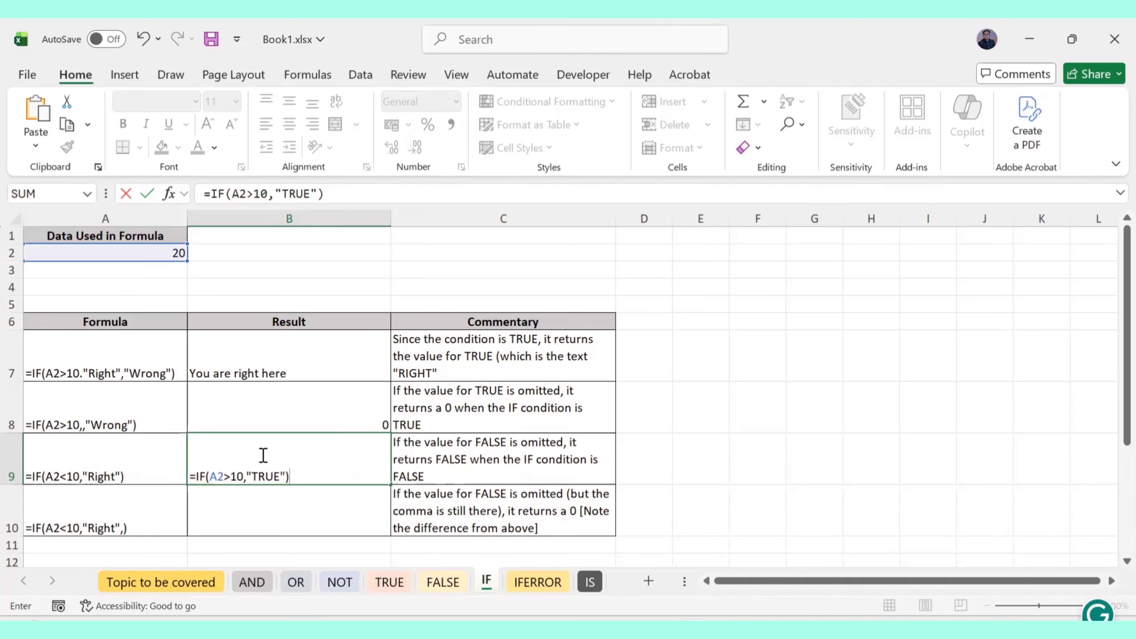
pyautogui.press('Return')
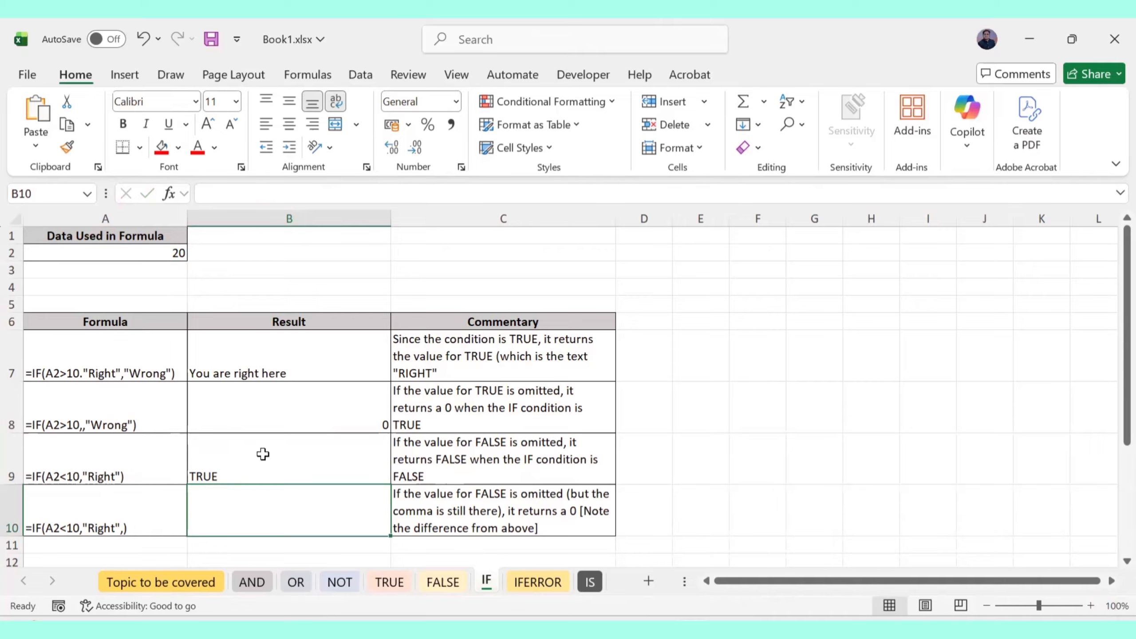
pyautogui.click(262, 455)
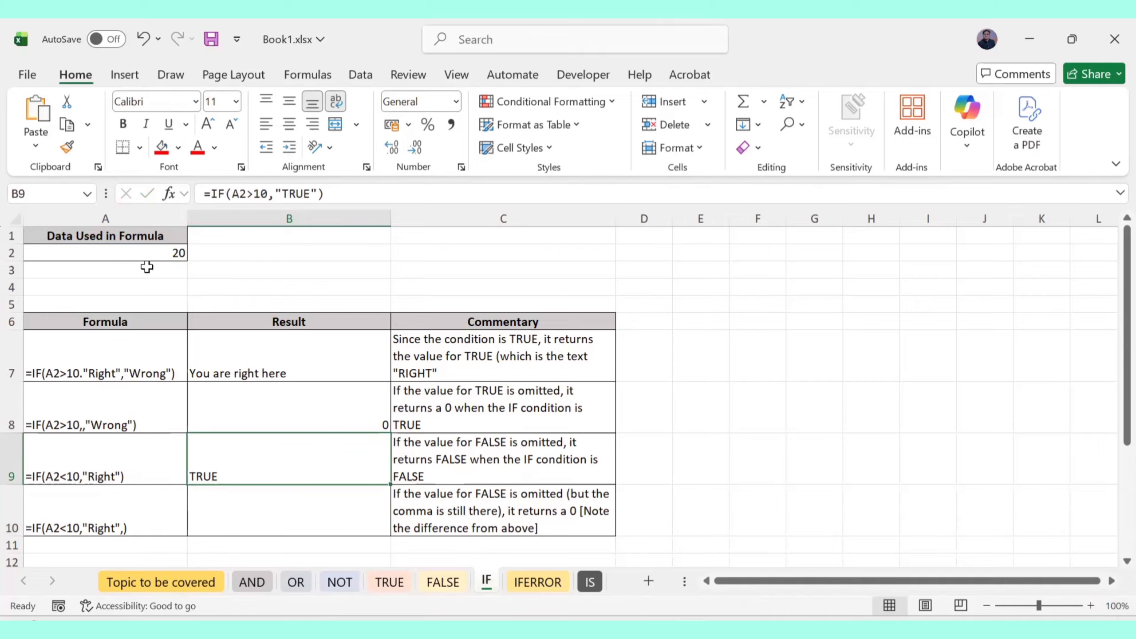
pyautogui.click(150, 251)
# Set A2 to 5 and recheck B9, which now returns FALSE
pyautogui.write('5')
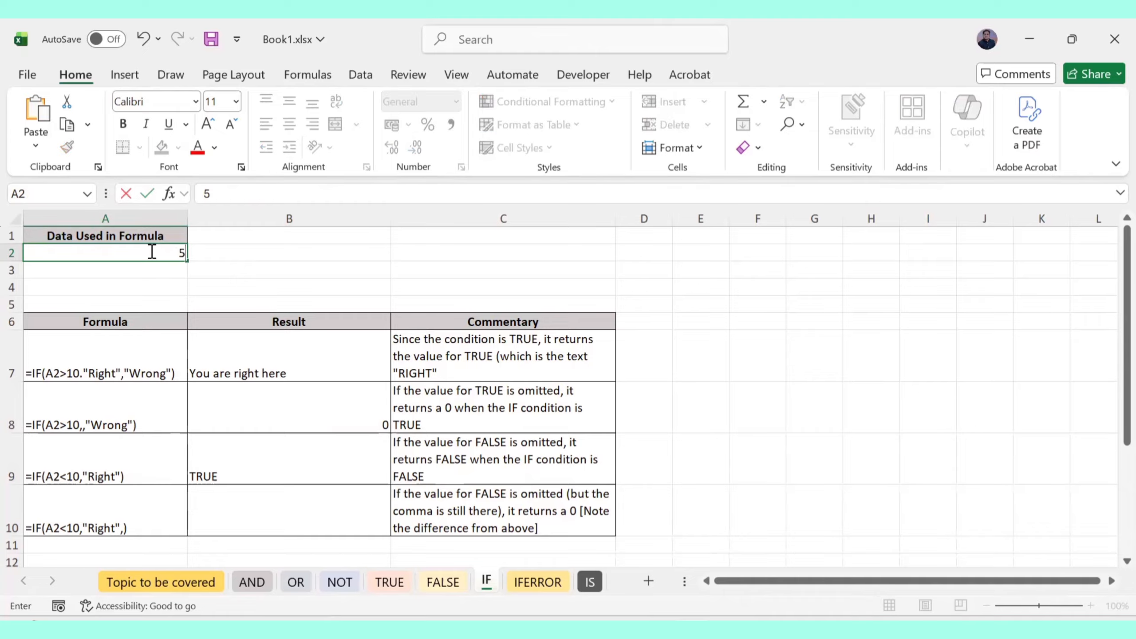
pyautogui.press('Return')
pyautogui.click(285, 470)
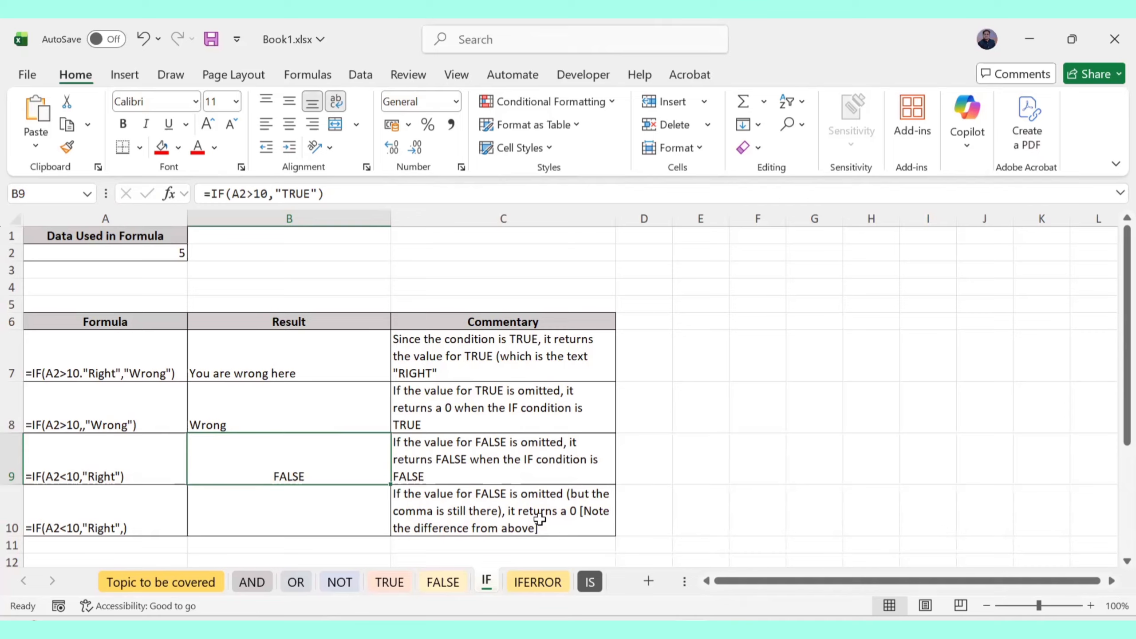
pyautogui.doubleClick(282, 472)
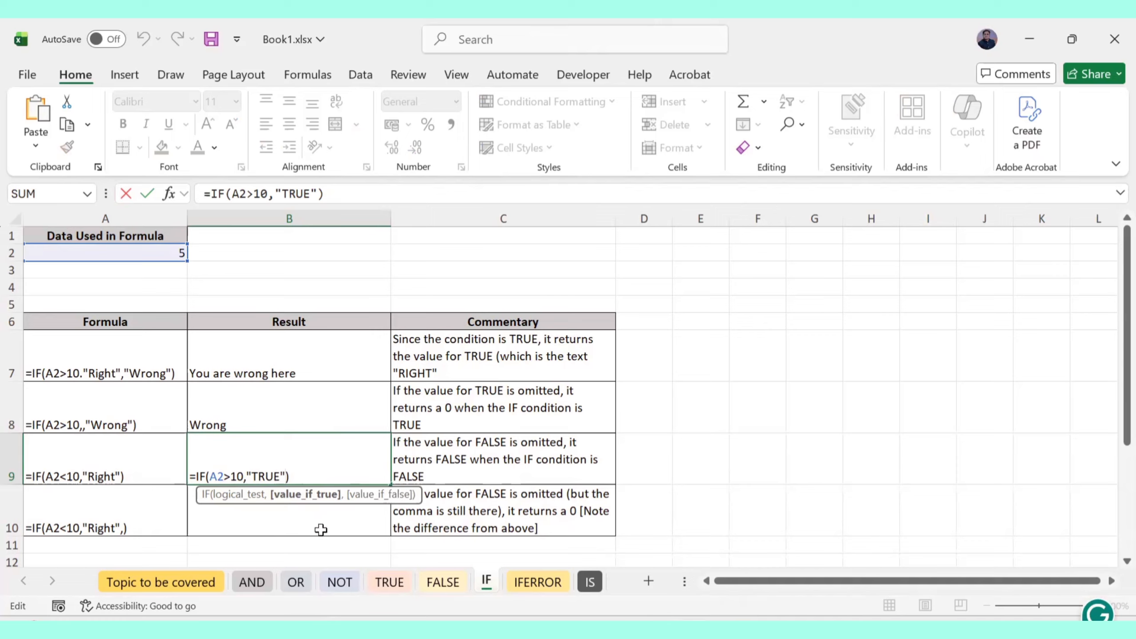
pyautogui.press('Return')
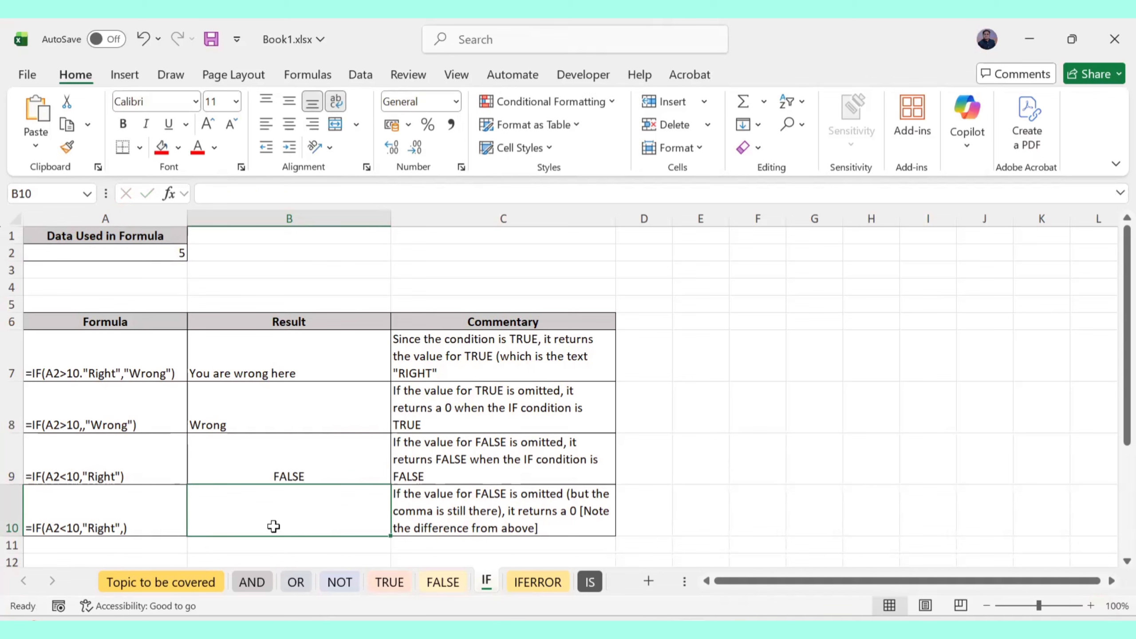
# Enter IF(A2>10,"Right",) in B10, adding the missing leading = so it returns 0
pyautogui.write('IF')
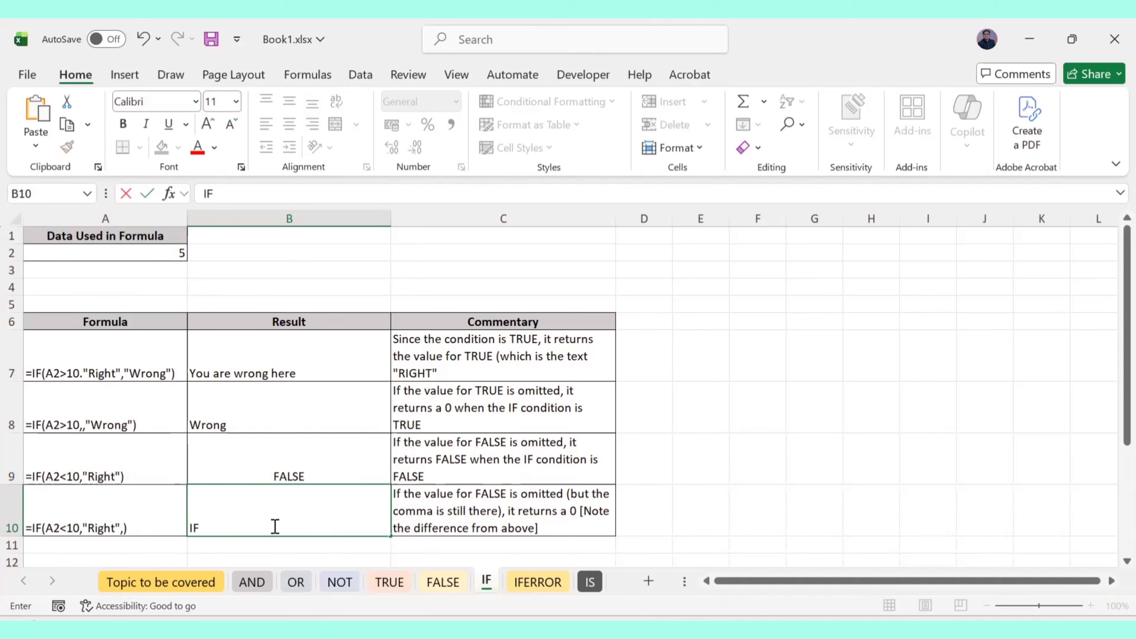
pyautogui.write('(A2')
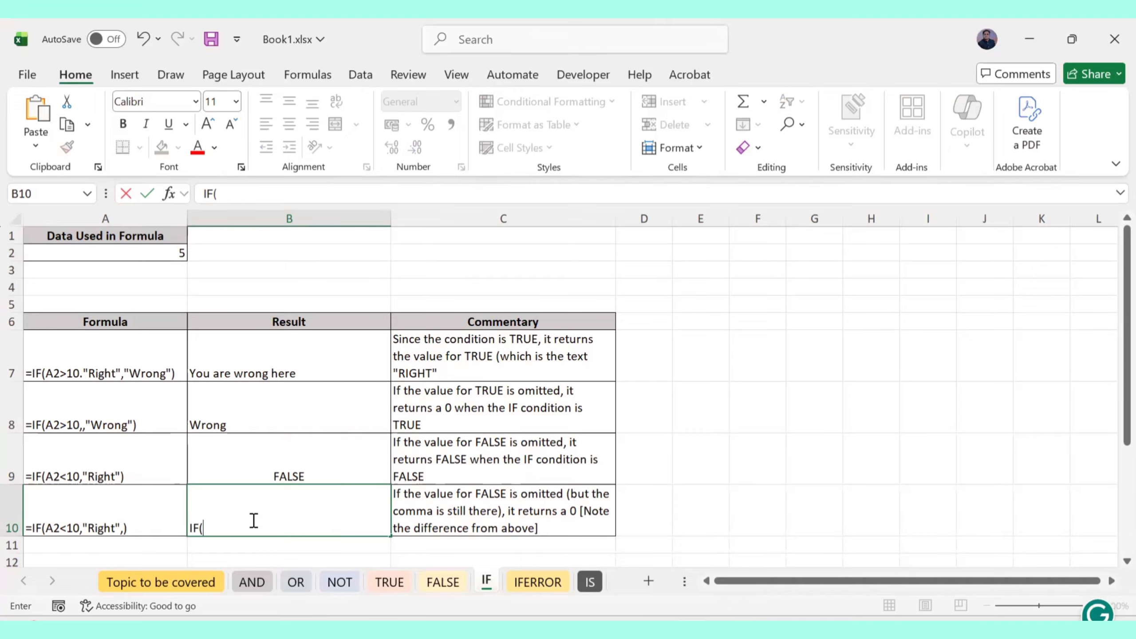
pyautogui.write('>10,"Right",')
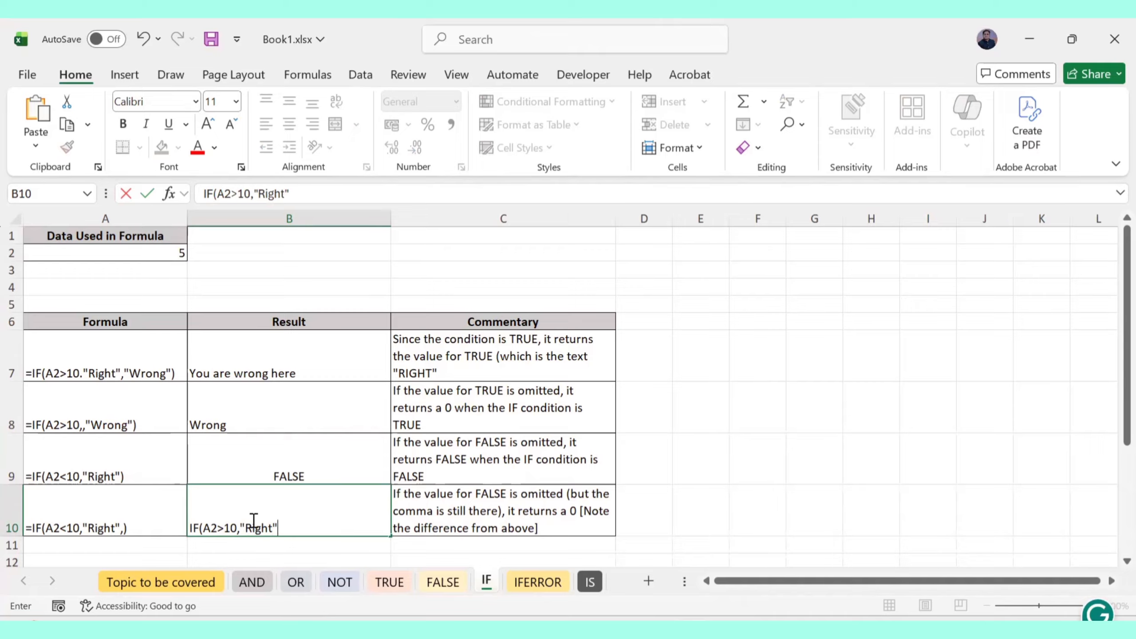
pyautogui.write(')')
pyautogui.press('Return')
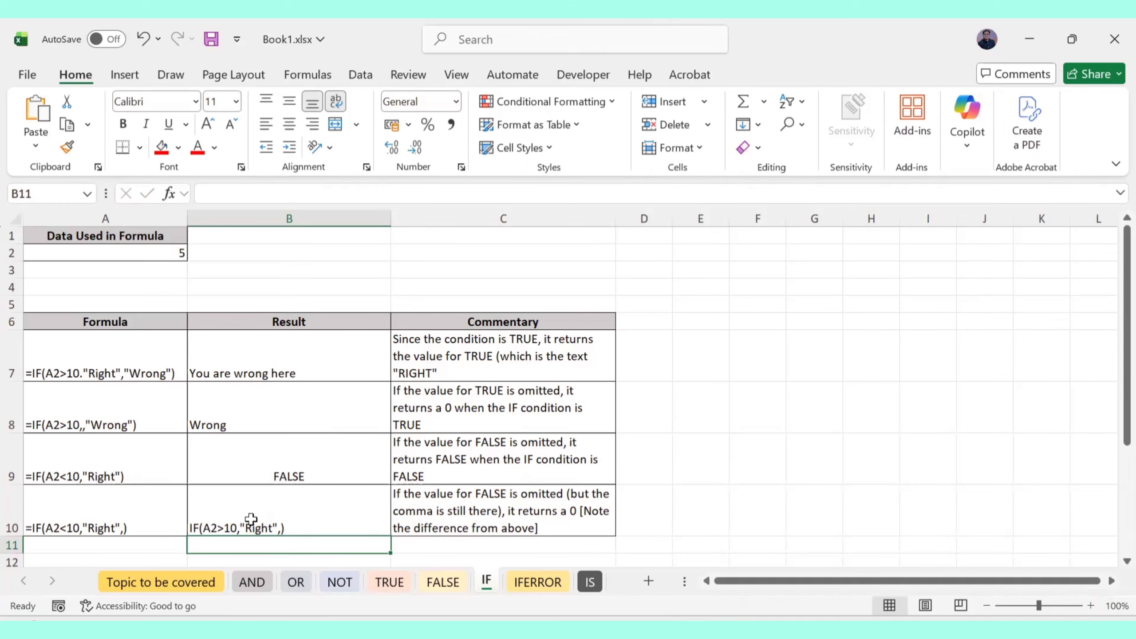
pyautogui.doubleClick(233, 528)
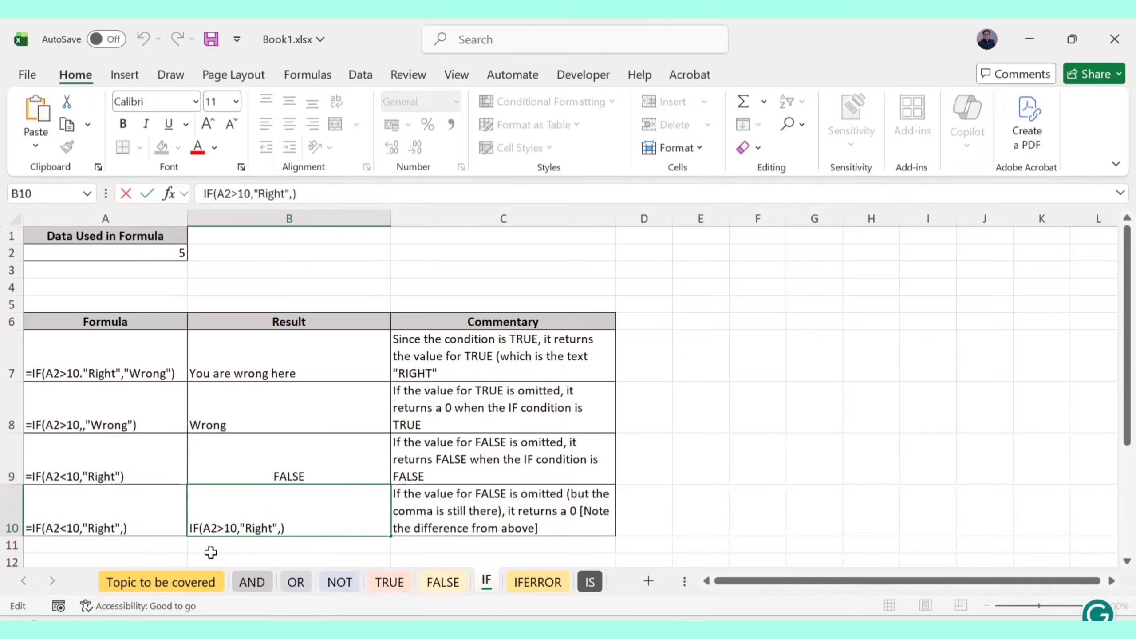
pyautogui.write('=')
pyautogui.press('Return')
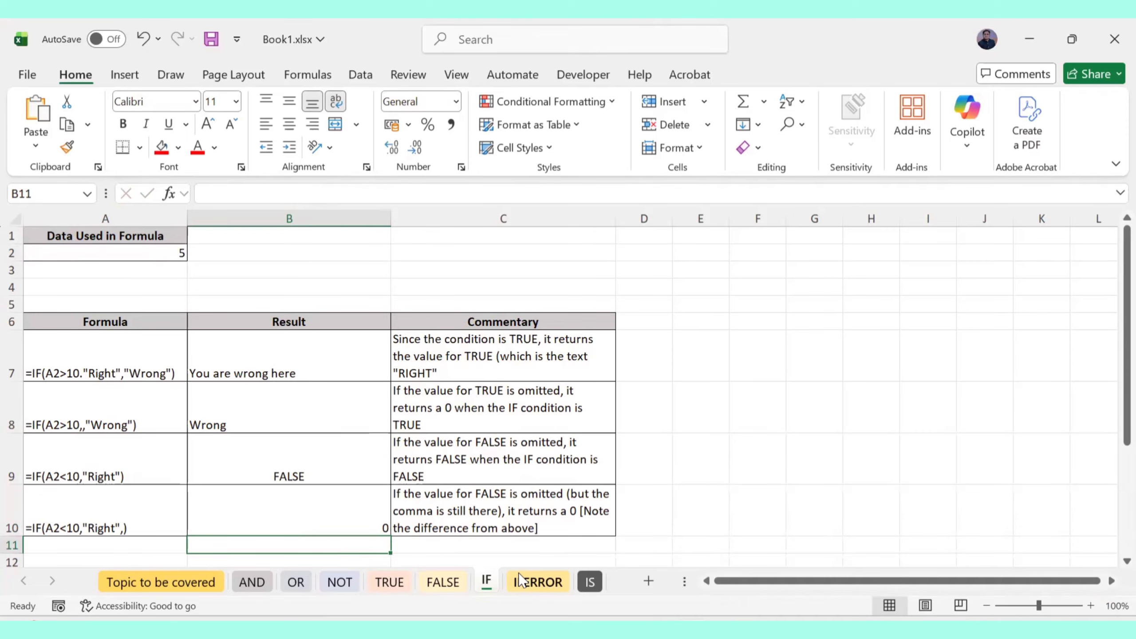
# On the IFERROR sheet, enter =20/0 in E7 and circle its #DIV/0! error
pyautogui.click(530, 587)
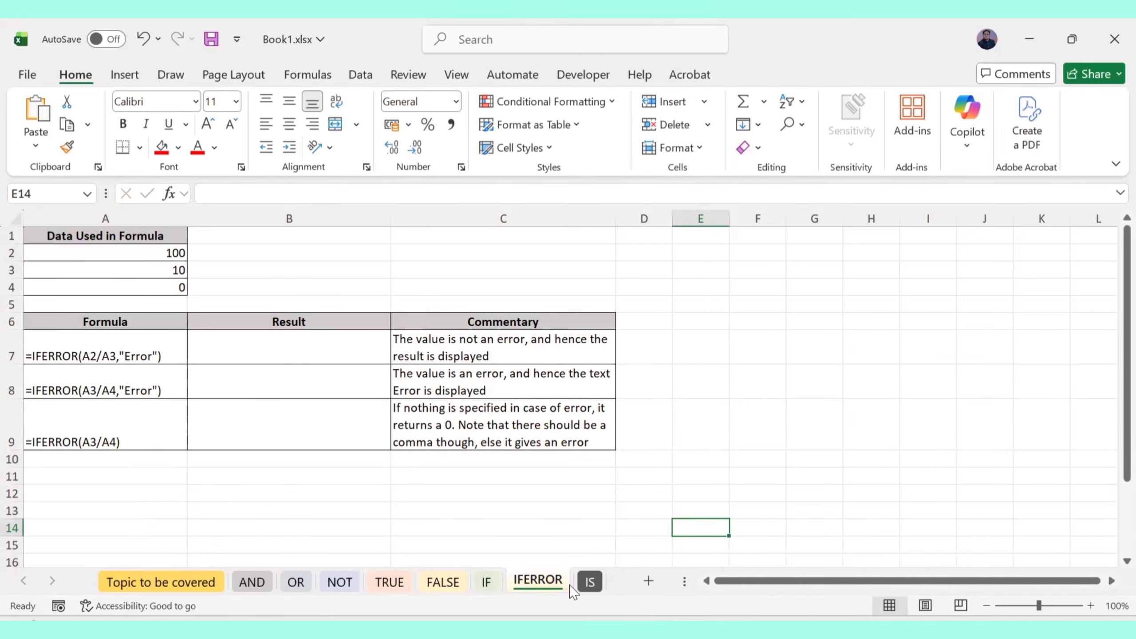
pyautogui.click(308, 356)
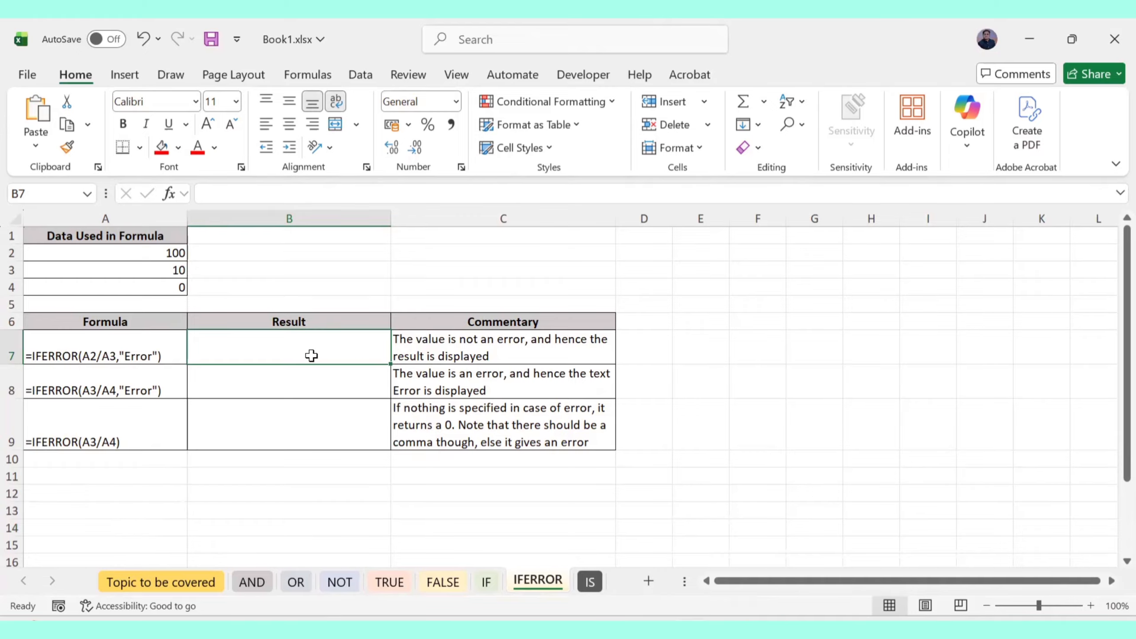
pyautogui.click(692, 352)
pyautogui.write('=')
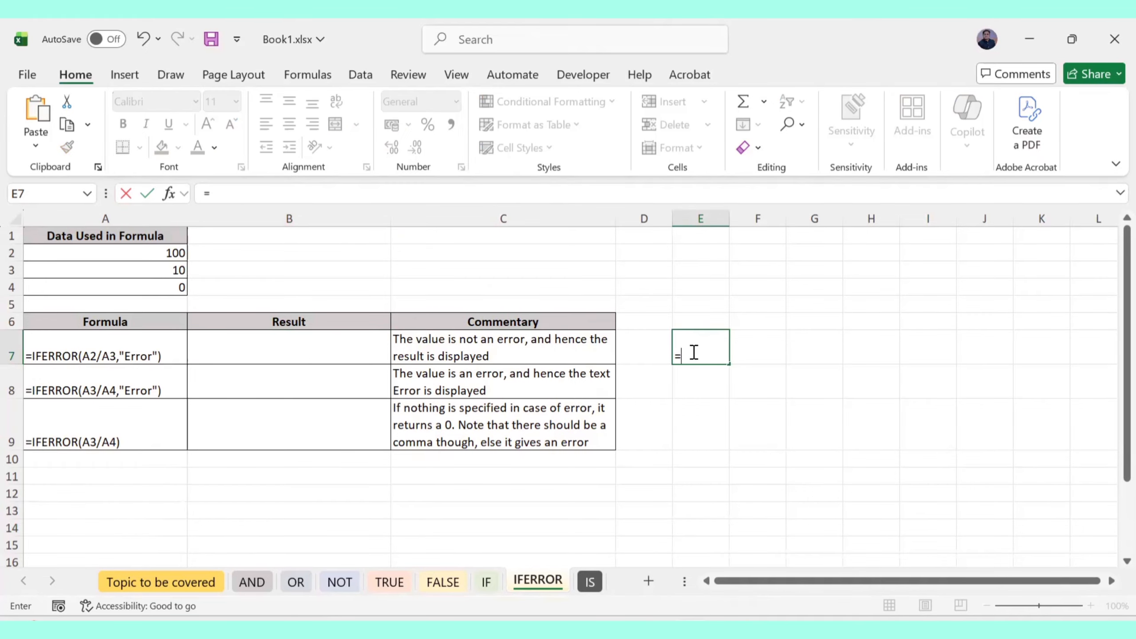
pyautogui.write('20/0')
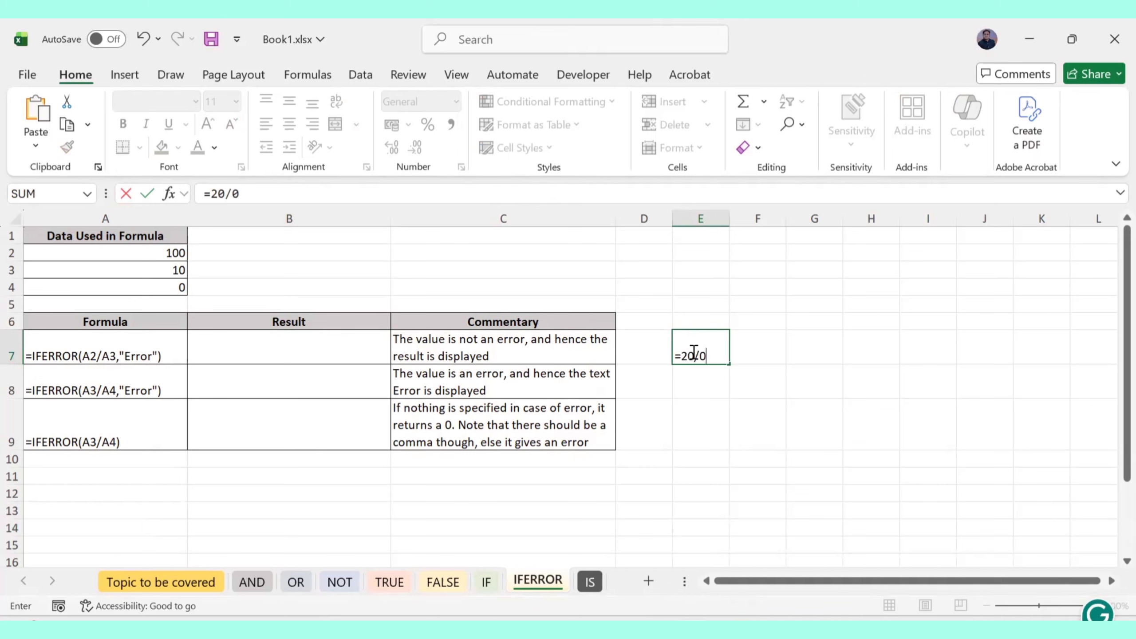
pyautogui.press('Return')
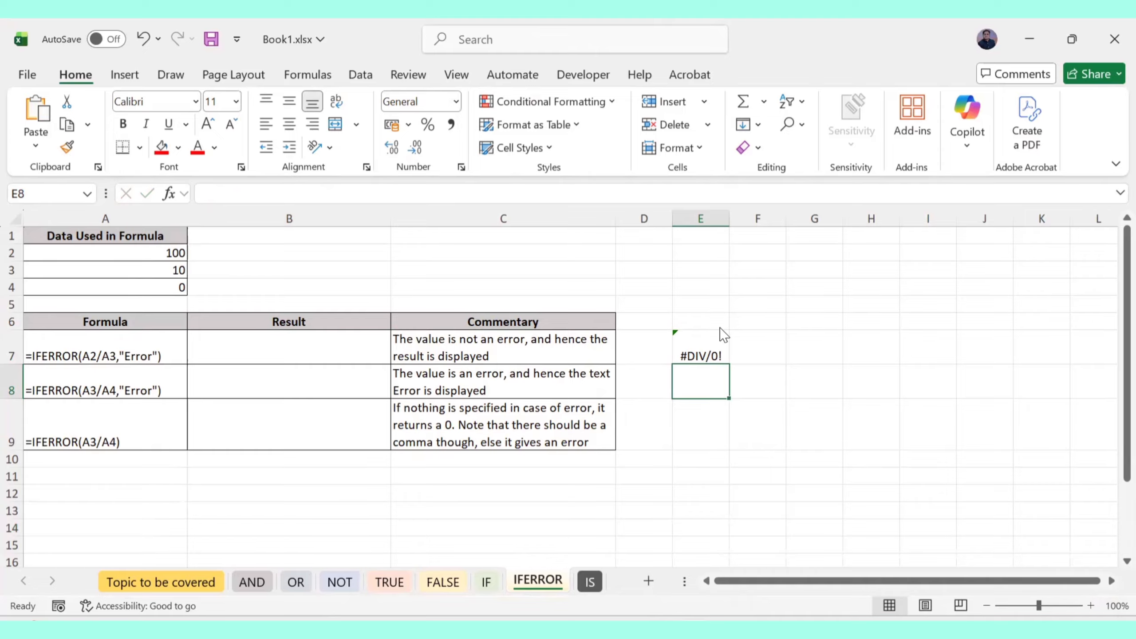
pyautogui.hotkey('ctrl', 'shift', 'd')
pyautogui.moveTo(731, 317)
pyautogui.mouseDown()
pyautogui.moveTo(684, 310)
pyautogui.moveTo(729, 306)
pyautogui.moveTo(669, 332)
pyautogui.moveTo(937, 264)
pyautogui.moveTo(940, 251)
pyautogui.mouseUp()
pyautogui.moveTo(840, 306); pyautogui.dragTo(933, 291)
pyautogui.moveTo(855, 319); pyautogui.dragTo(915, 312)
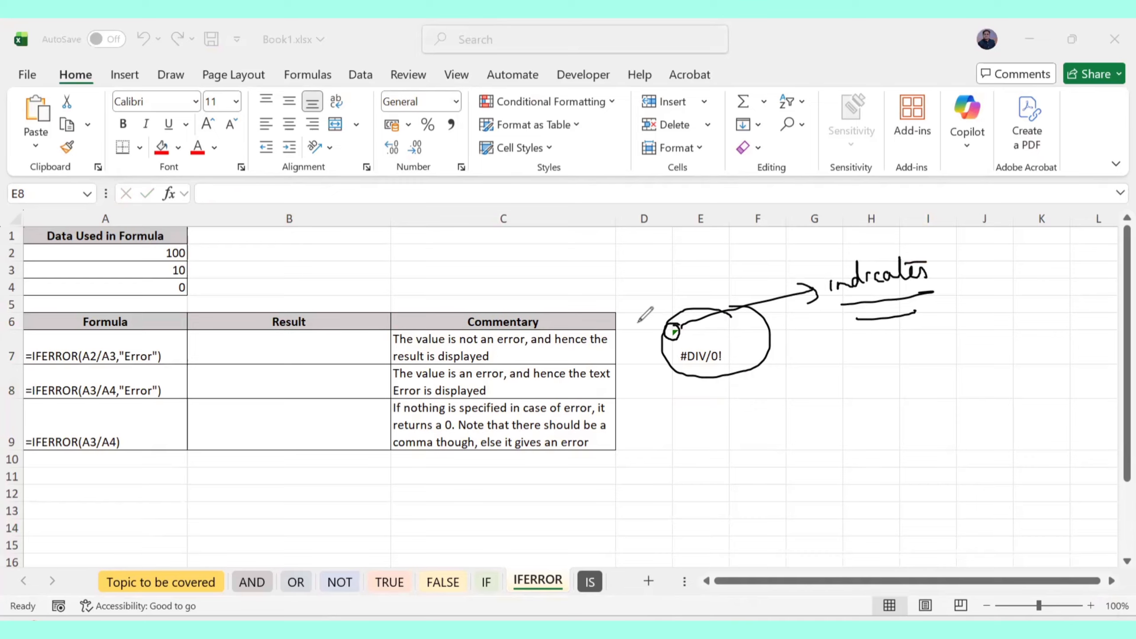
pyautogui.moveTo(712, 347)
pyautogui.mouseDown()
pyautogui.moveTo(779, 374)
pyautogui.moveTo(785, 432)
pyautogui.mouseUp()
pyautogui.moveTo(775, 418)
pyautogui.mouseDown()
pyautogui.moveTo(800, 411)
pyautogui.moveTo(843, 451)
pyautogui.moveTo(792, 451)
pyautogui.mouseUp()
pyautogui.moveTo(800, 434)
pyautogui.mouseDown()
pyautogui.moveTo(802, 460)
pyautogui.moveTo(829, 440)
pyautogui.moveTo(829, 451)
pyautogui.mouseUp()
pyautogui.moveTo(873, 418)
pyautogui.mouseDown()
pyautogui.moveTo(876, 444)
pyautogui.moveTo(900, 410)
pyautogui.moveTo(911, 462)
pyautogui.mouseUp()
pyautogui.moveTo(929, 419)
pyautogui.mouseDown()
pyautogui.moveTo(920, 435)
pyautogui.moveTo(930, 419)
pyautogui.mouseUp()
pyautogui.moveTo(955, 403); pyautogui.dragTo(953, 431)
pyautogui.click(954, 442)
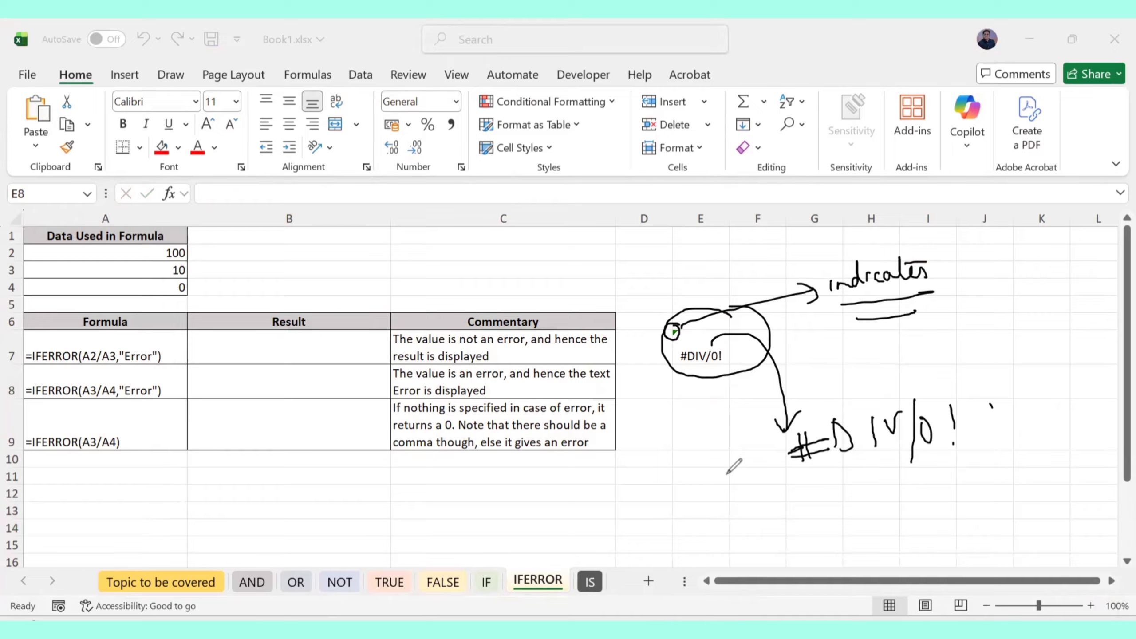
pyautogui.moveTo(726, 470); pyautogui.dragTo(979, 420)
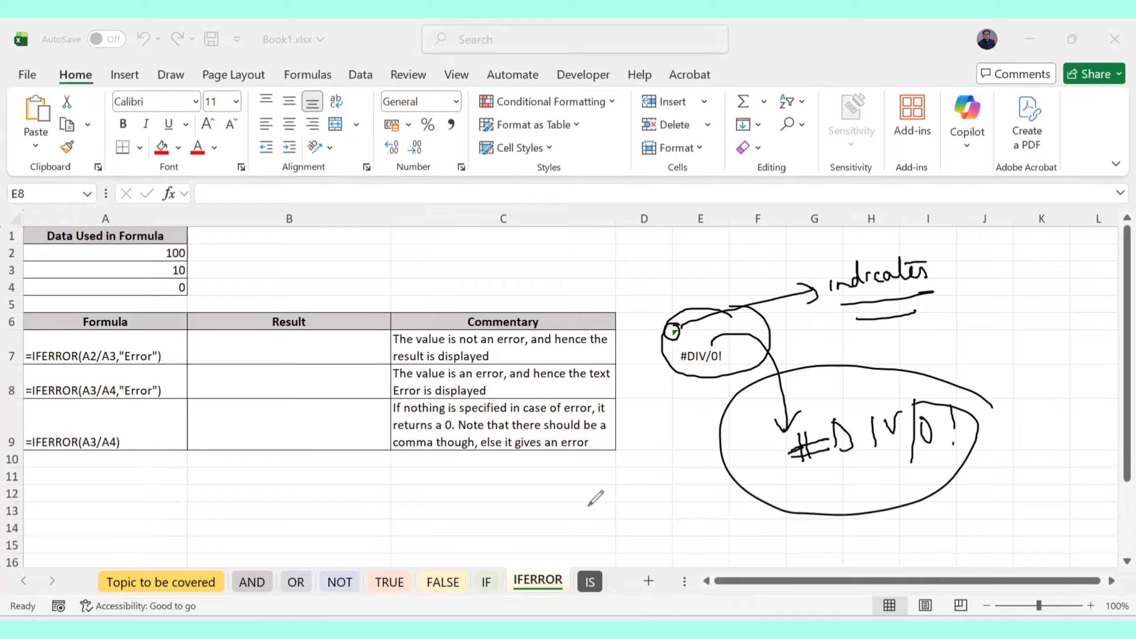
pyautogui.moveTo(589, 493)
pyautogui.mouseDown()
pyautogui.moveTo(590, 513)
pyautogui.moveTo(616, 485)
pyautogui.moveTo(641, 496)
pyautogui.moveTo(736, 490)
pyautogui.moveTo(781, 470)
pyautogui.moveTo(558, 496)
pyautogui.moveTo(577, 487)
pyautogui.mouseUp()
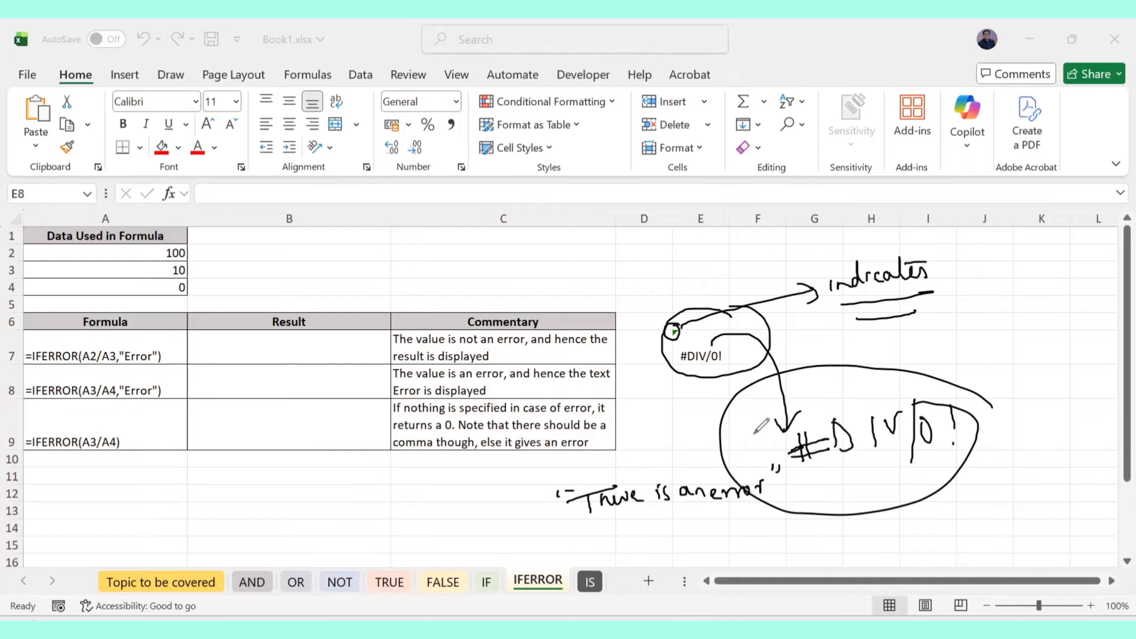
pyautogui.hotkey('ctrl', 'a')
pyautogui.press('Delete')
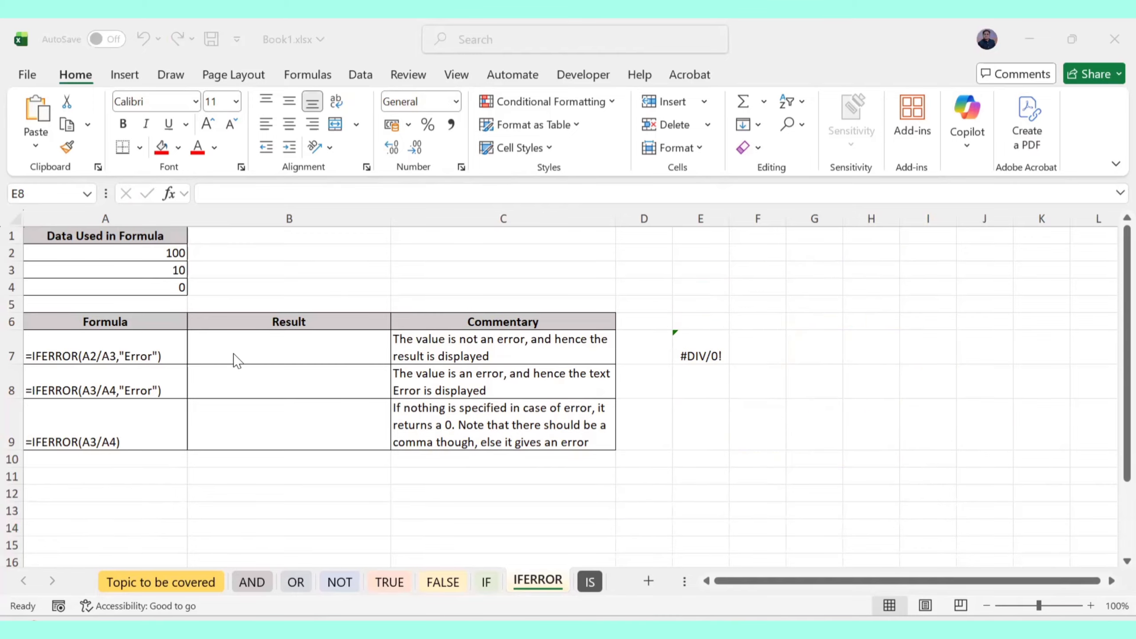
# Enter =IFERROR(A2/A3,"Error") in B7, which returns 10
pyautogui.press('Escape')
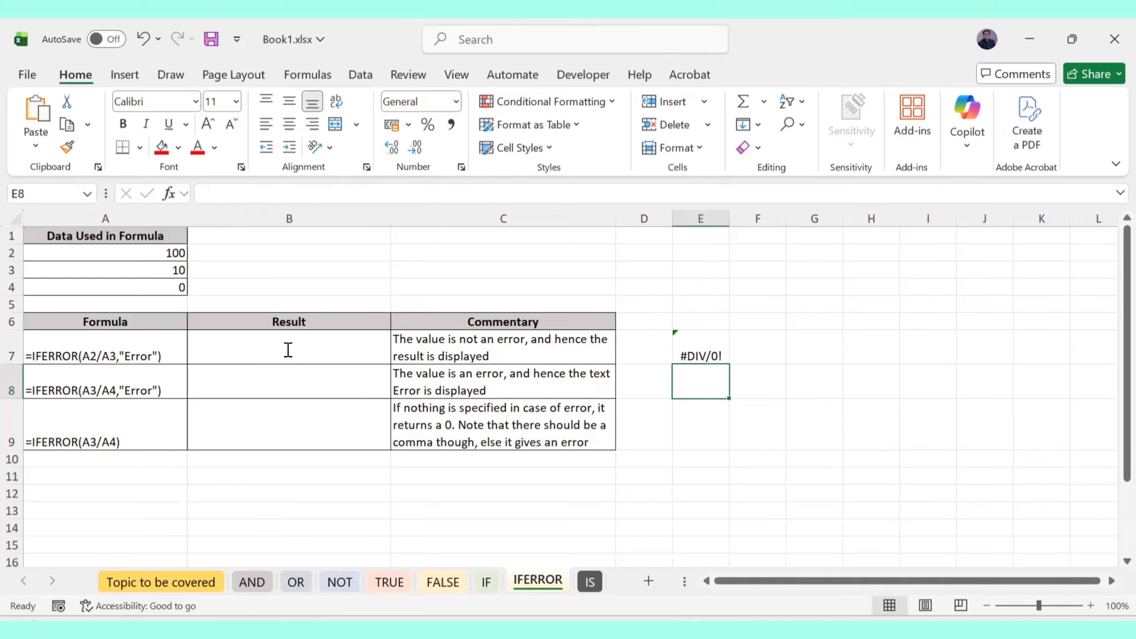
pyautogui.press('BackSpace')
pyautogui.click(206, 349)
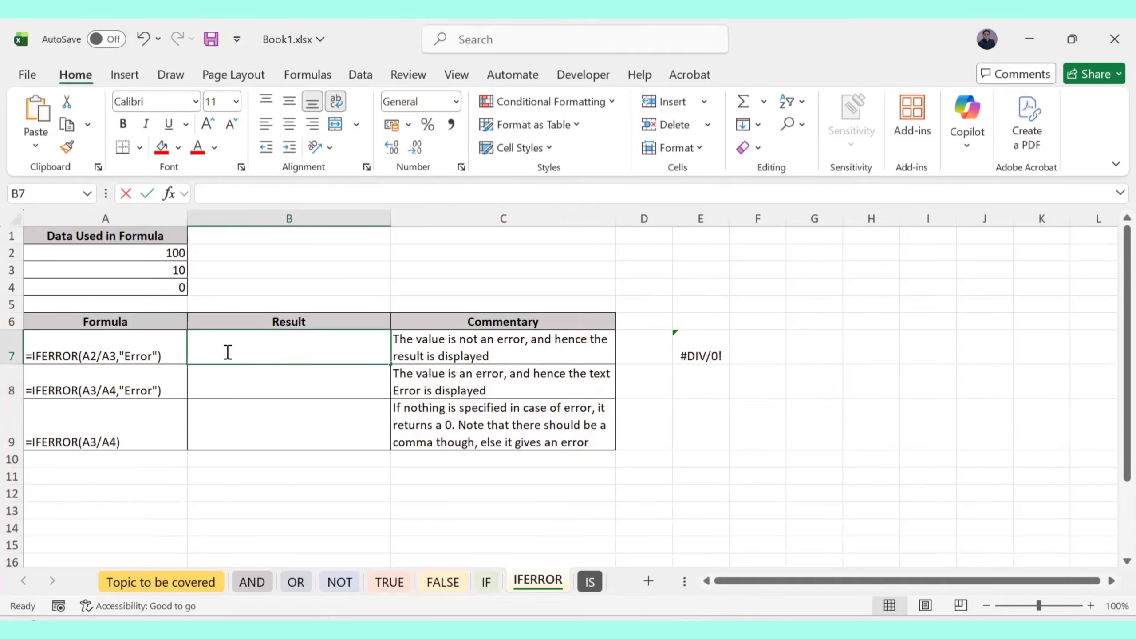
pyautogui.press('BackSpace')
pyautogui.write('=')
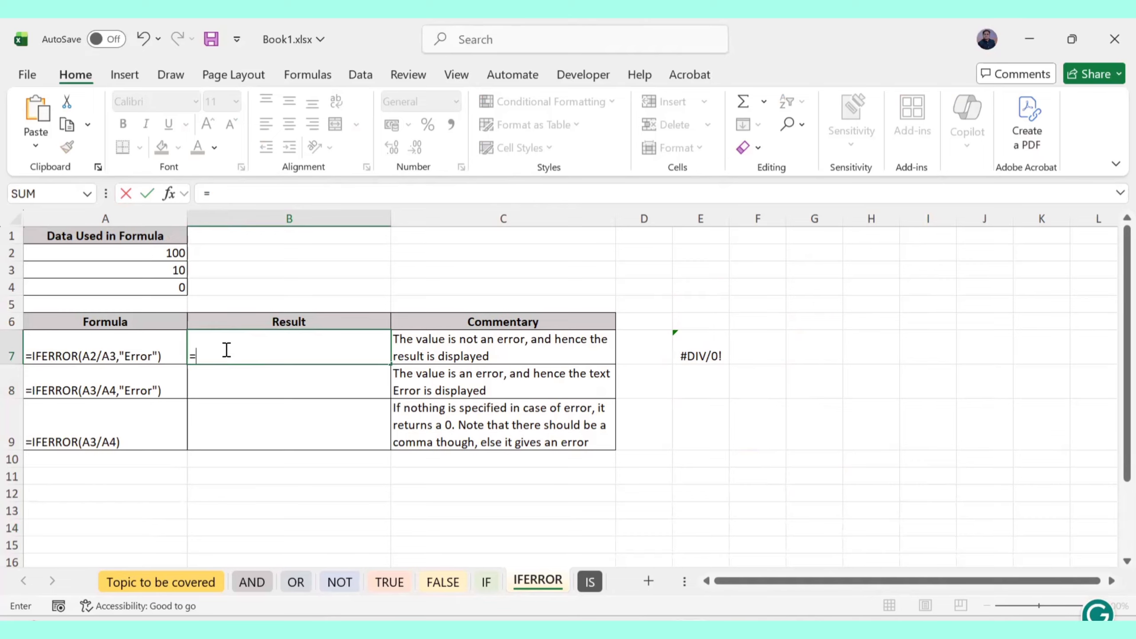
pyautogui.write('IFER')
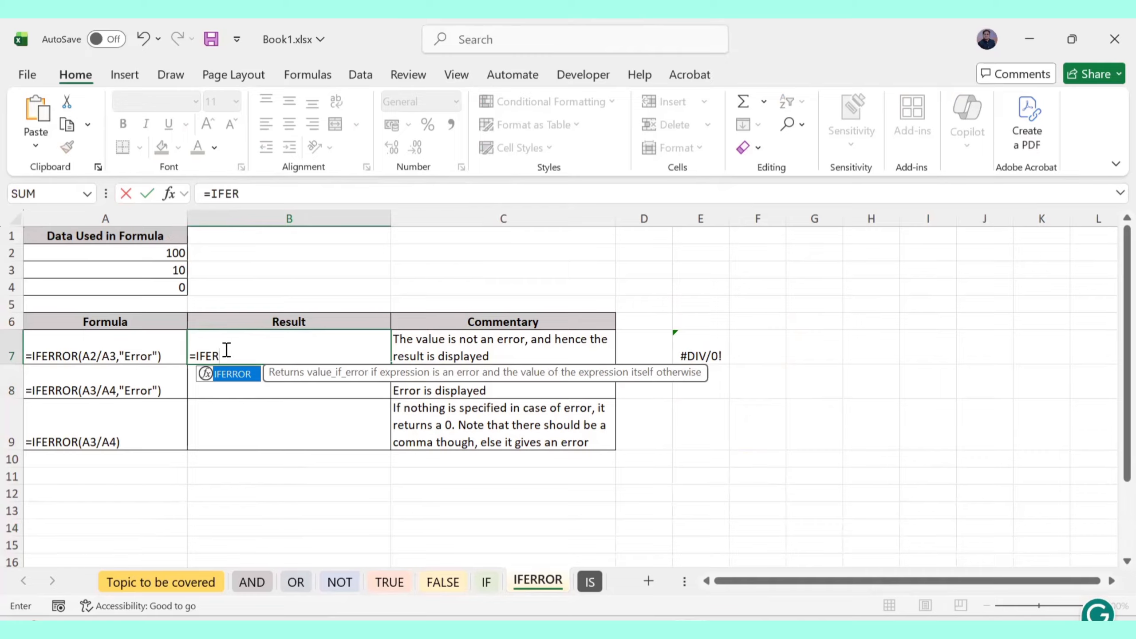
pyautogui.write('R')
pyautogui.press('Tab')
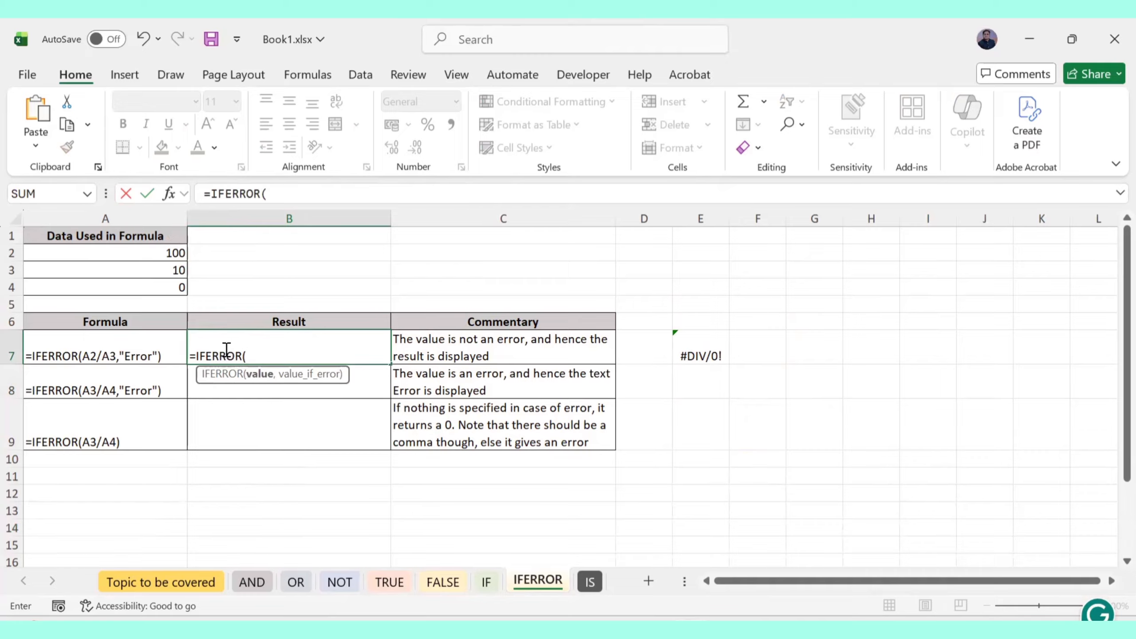
pyautogui.click(168, 253)
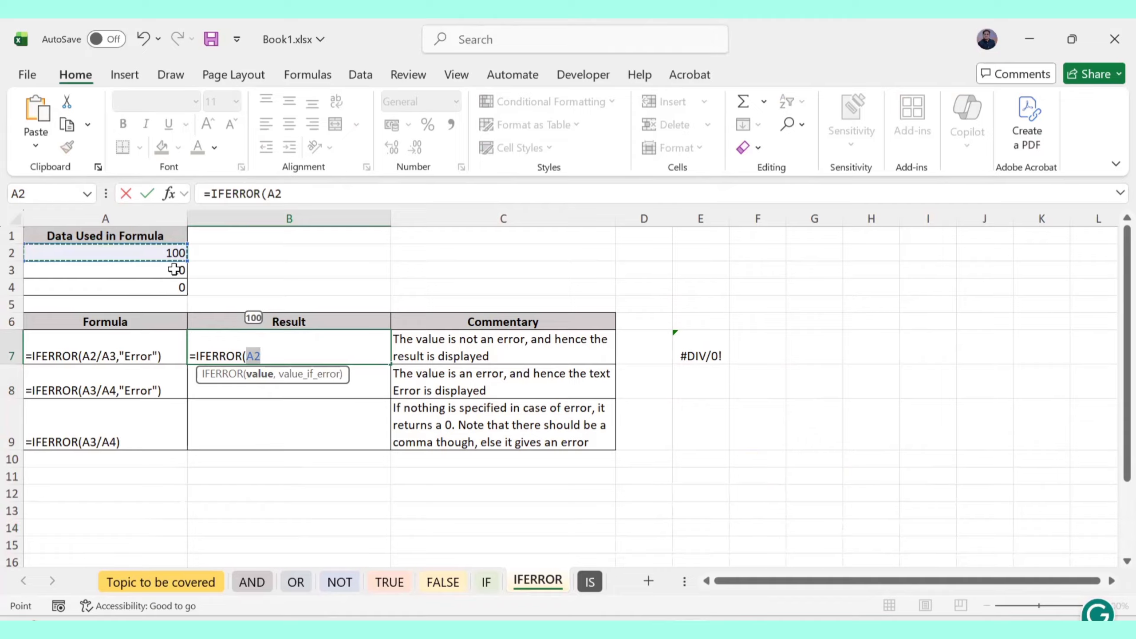
pyautogui.write('/')
pyautogui.click(173, 269)
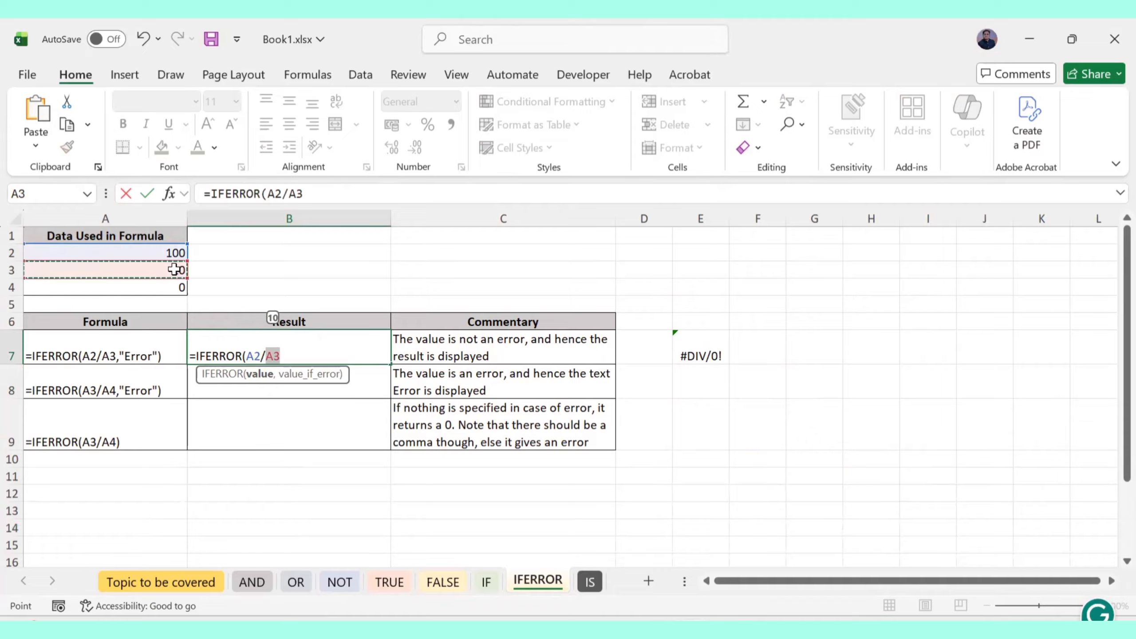
pyautogui.write(',')
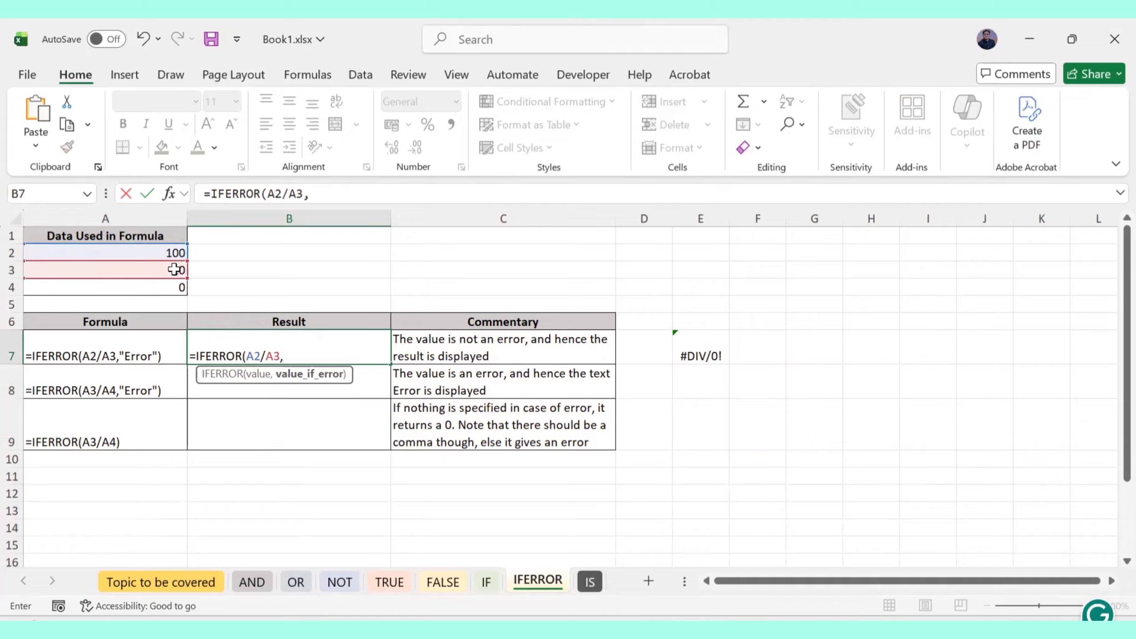
pyautogui.write('"Error")')
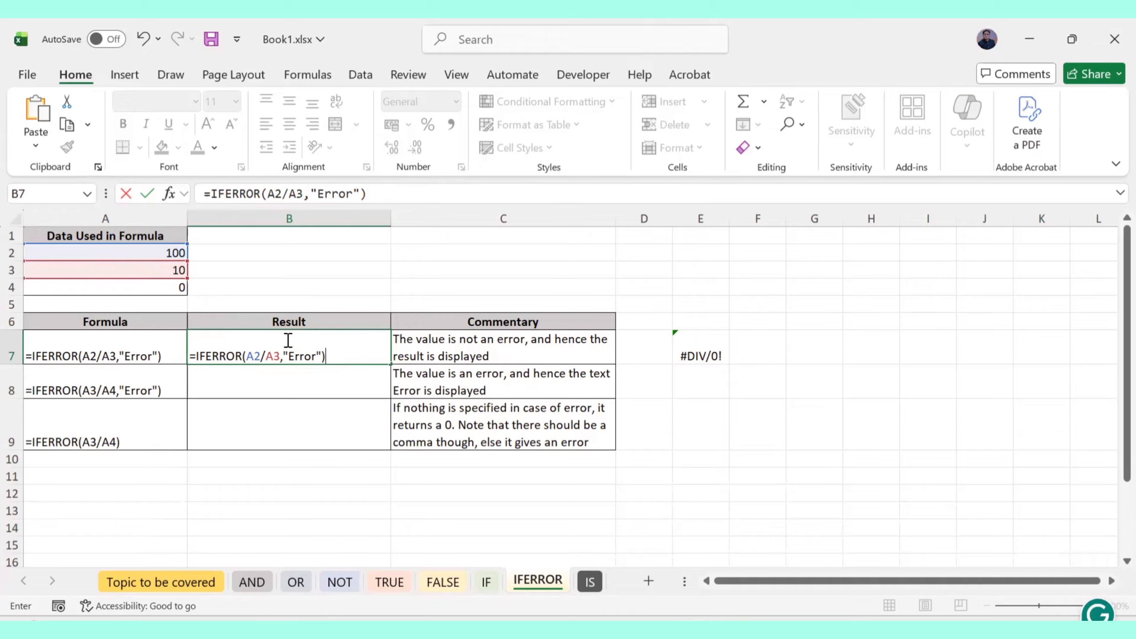
pyautogui.press('Return')
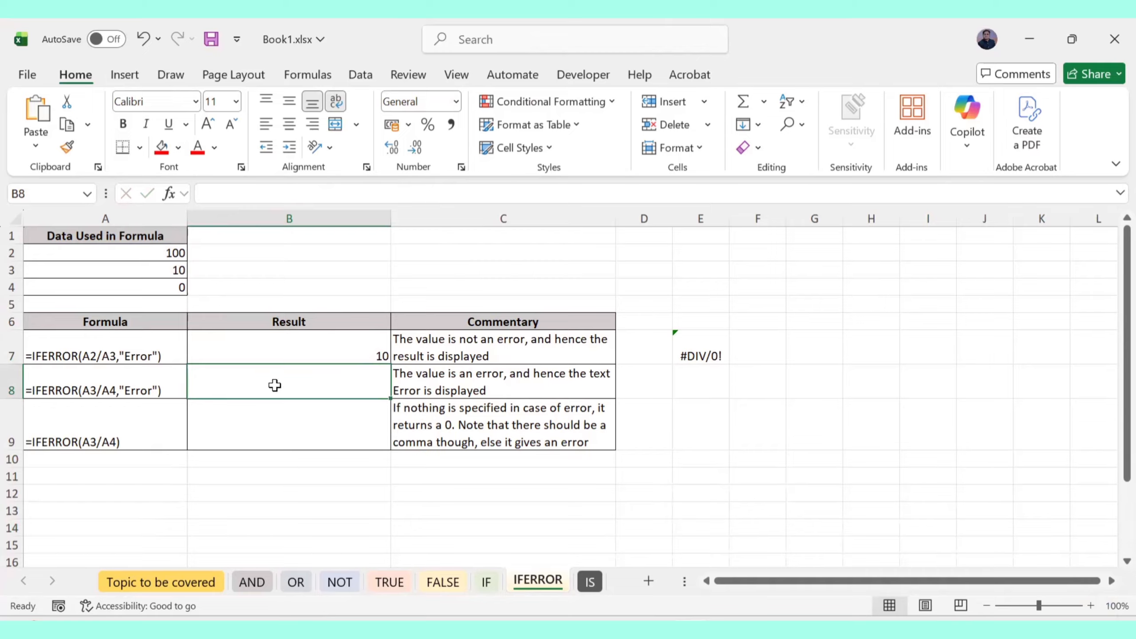
# Enter =IFERROR(A3/A4,"Error") in B8, correcting the divisor from A2 to A4
pyautogui.write('IF')
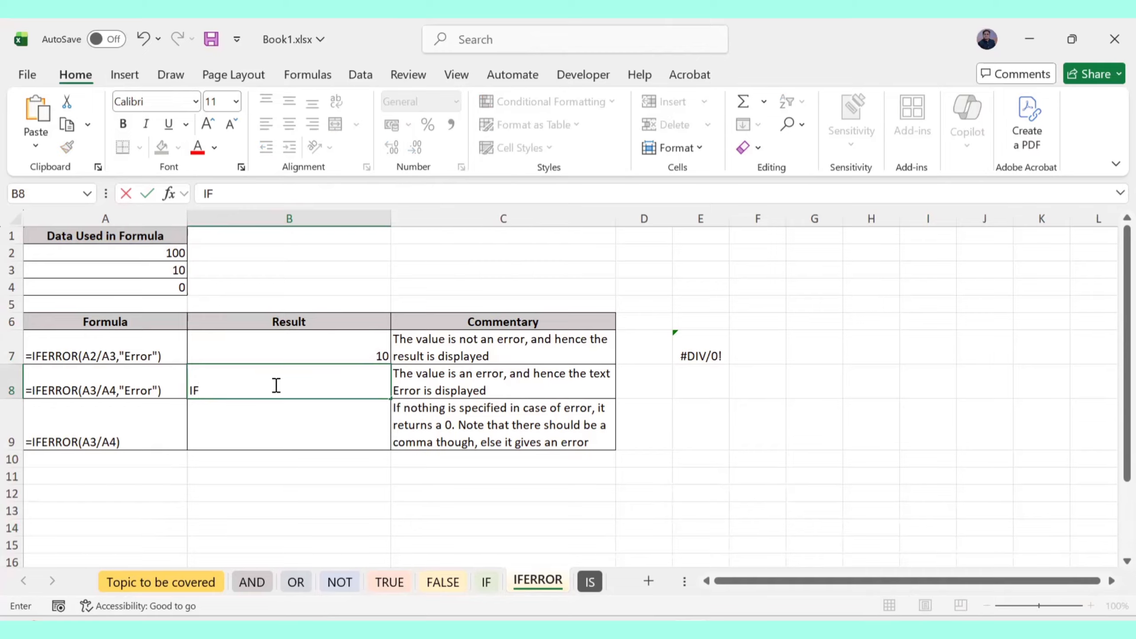
pyautogui.press('BackSpace')
pyautogui.press('BackSpace')
pyautogui.write('=')
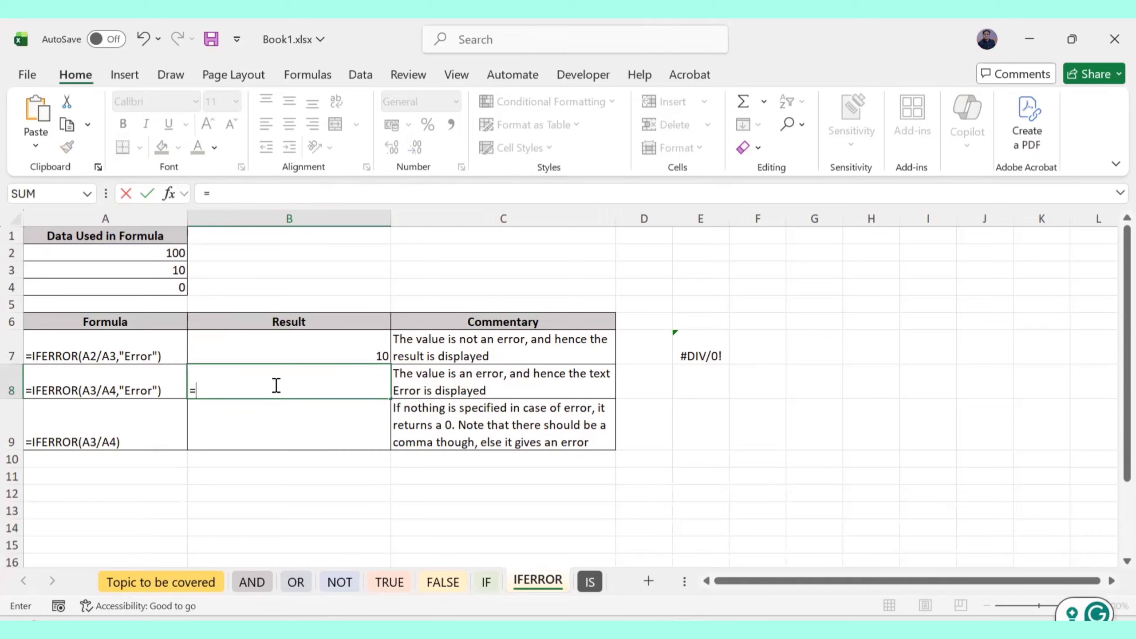
pyautogui.write('IFerr')
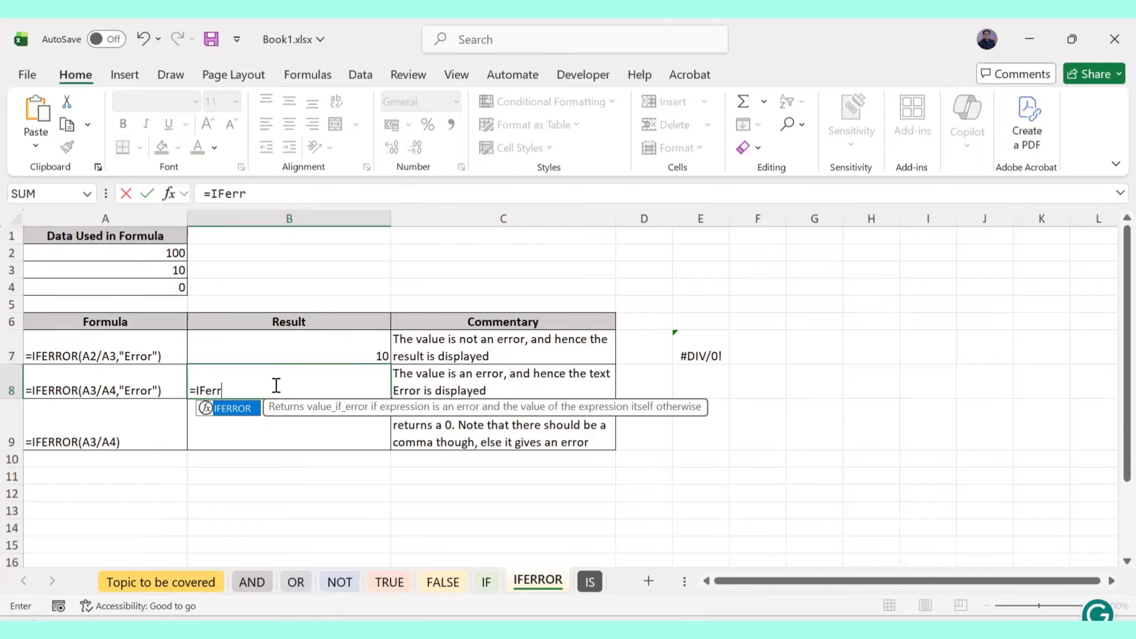
pyautogui.press('Tab')
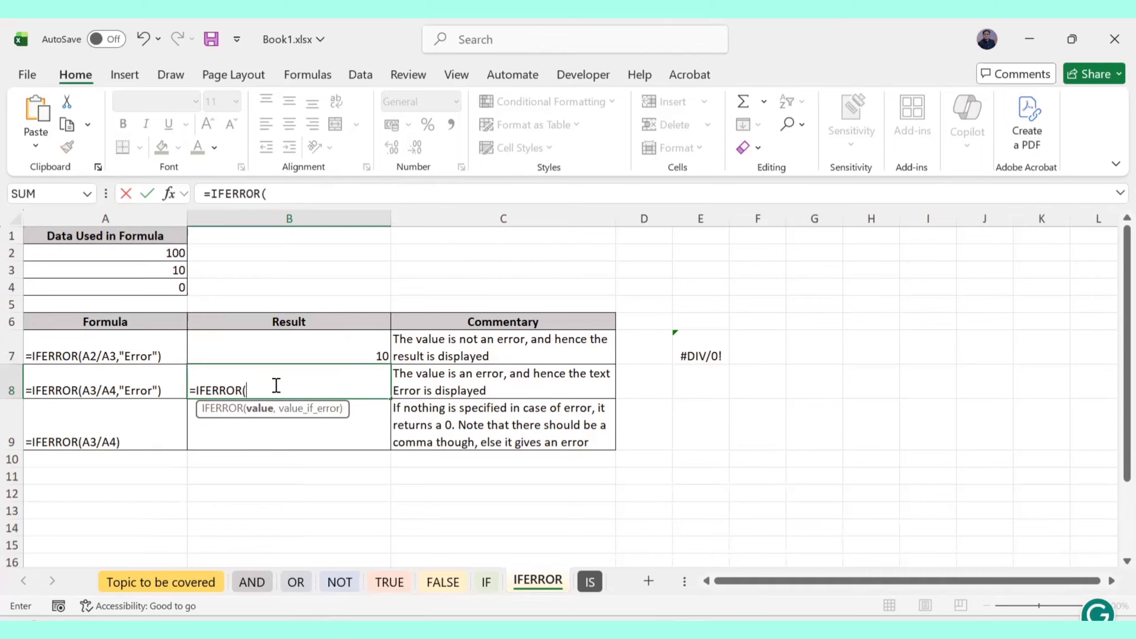
pyautogui.write('A3/')
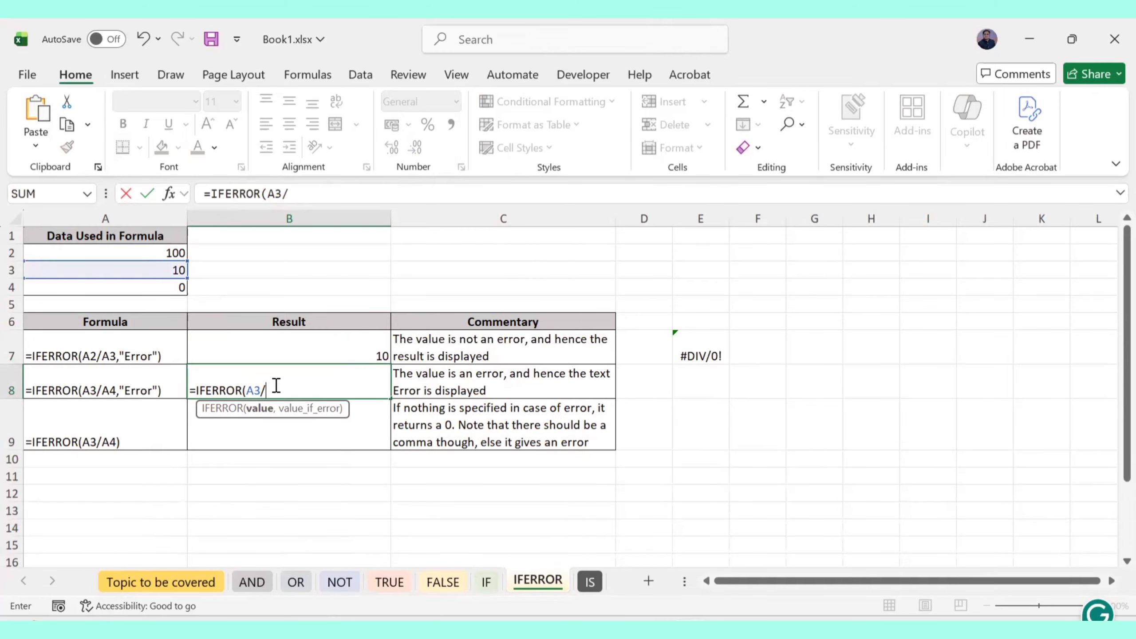
pyautogui.write('A2,')
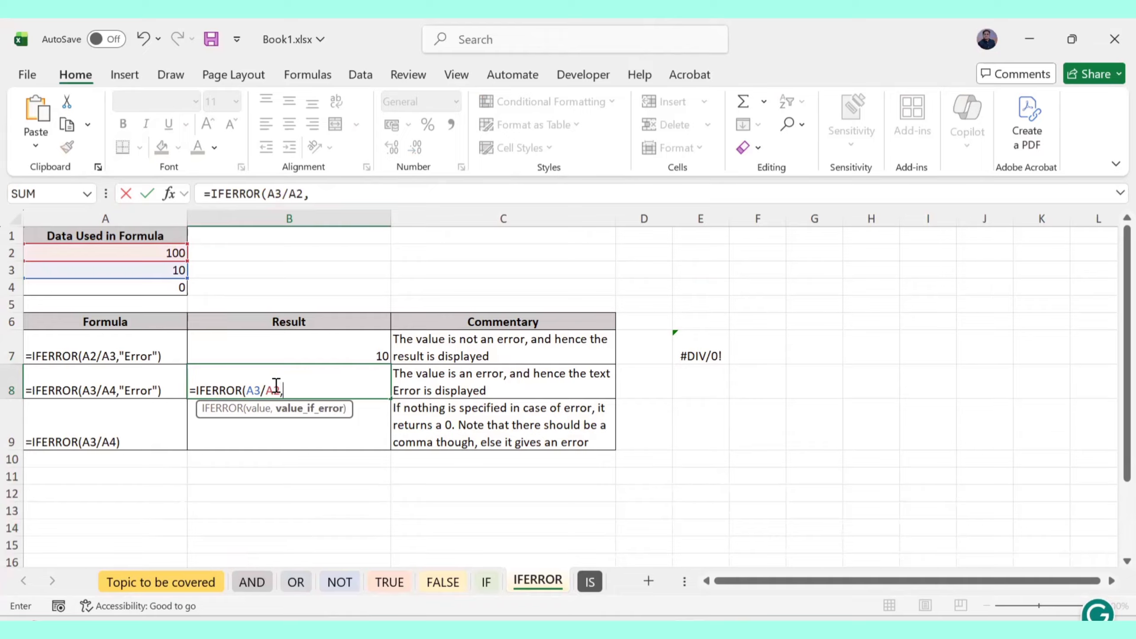
pyautogui.write('"')
pyautogui.click(263, 388)
pyautogui.click(281, 389)
pyautogui.press('BackSpace')
pyautogui.write('4')
pyautogui.press('Right')
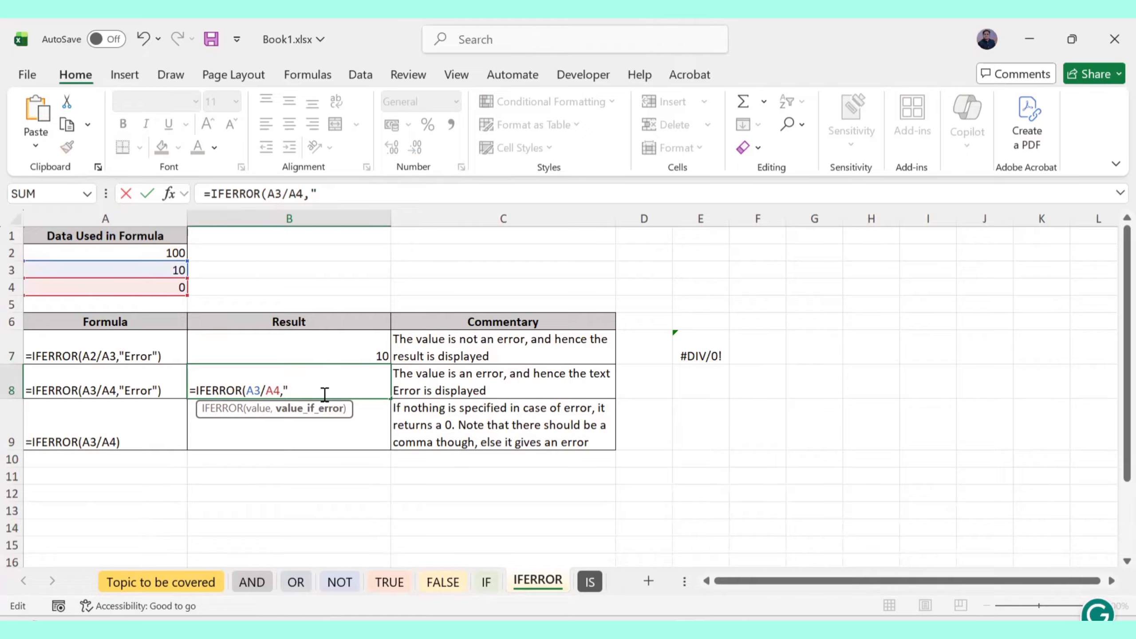
pyautogui.write('Error')
pyautogui.press('Return')
# Change B8's fallback text to "There is and Error in this cell"
pyautogui.click(274, 390)
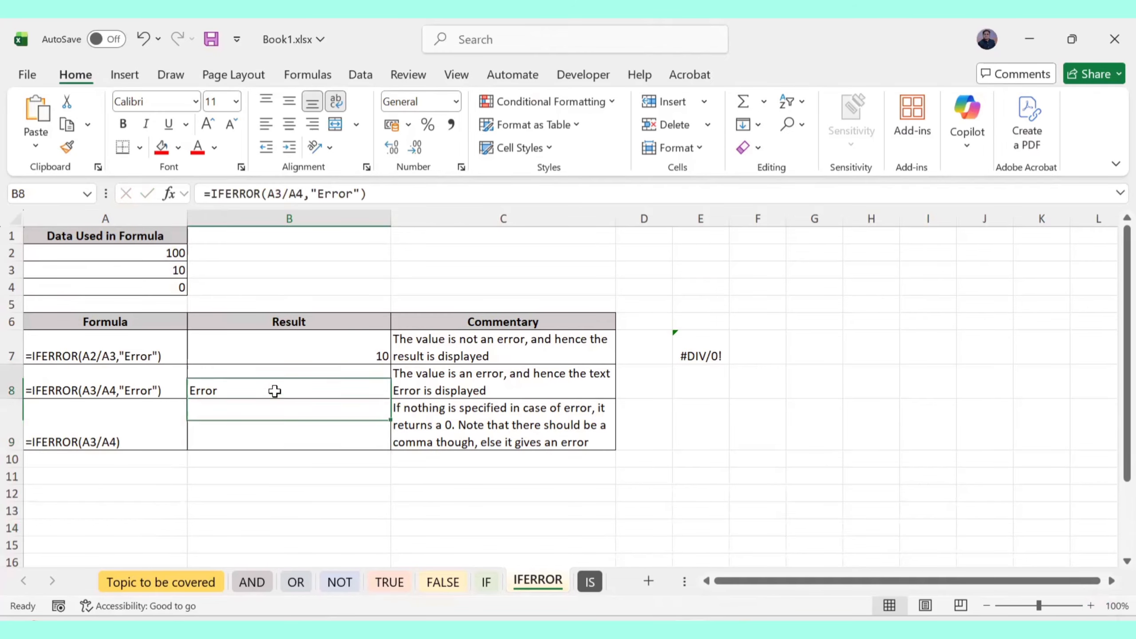
pyautogui.doubleClick(268, 390)
pyautogui.click(315, 390)
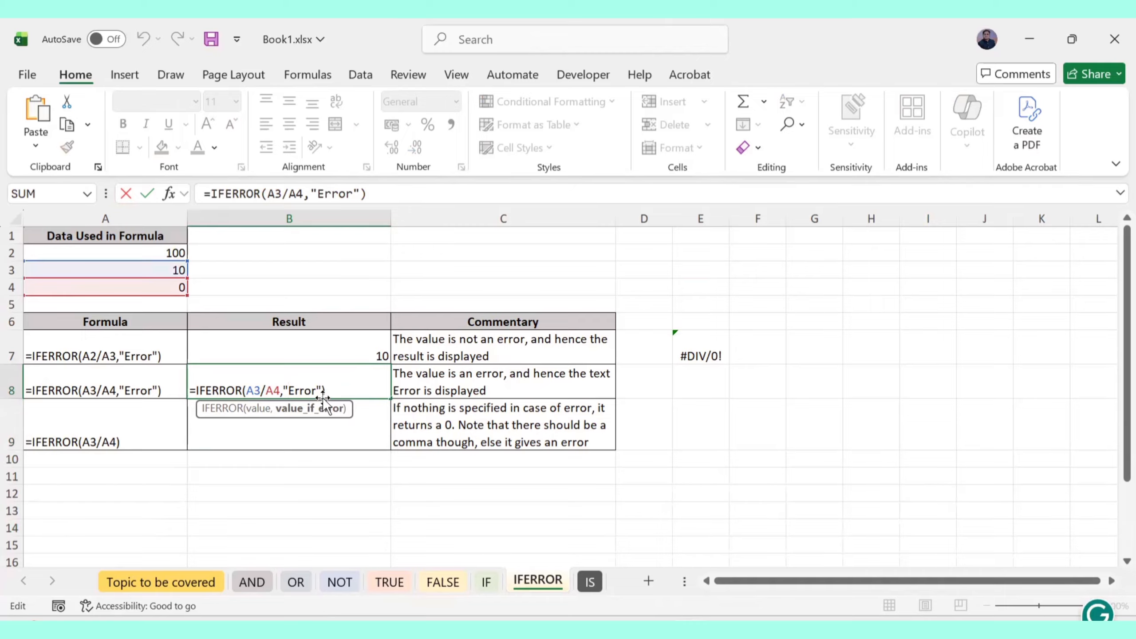
pyautogui.write('There us ab')
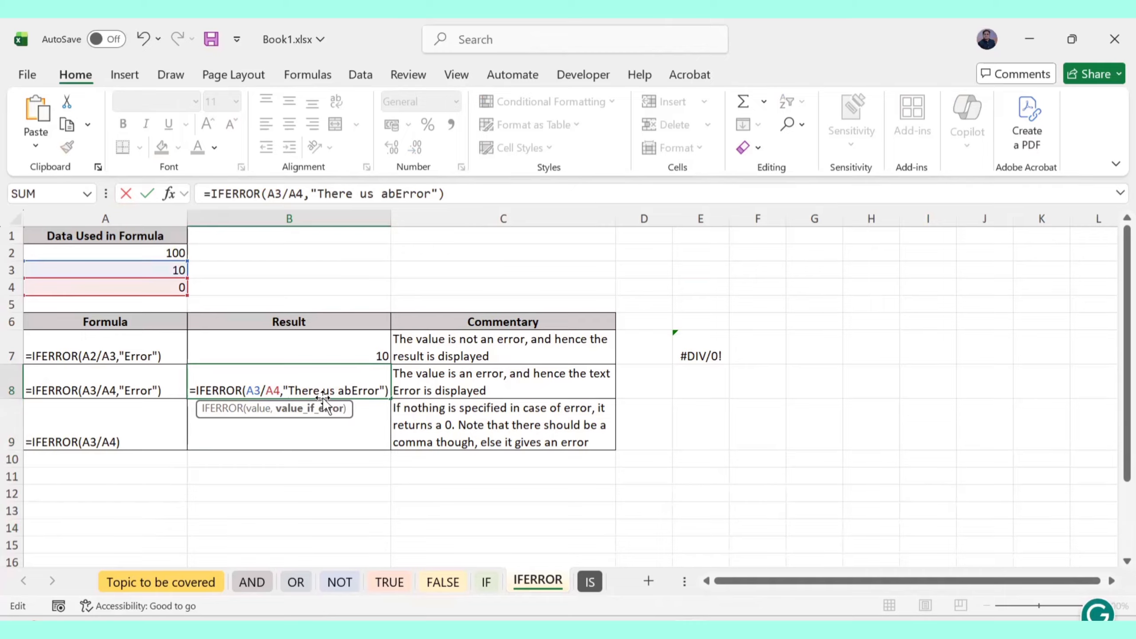
pyautogui.press('BackSpace')
pyautogui.press('BackSpace')
pyautogui.press('BackSpace')
pyautogui.press('BackSpace')
pyautogui.press('BackSpace')
pyautogui.write('is and')
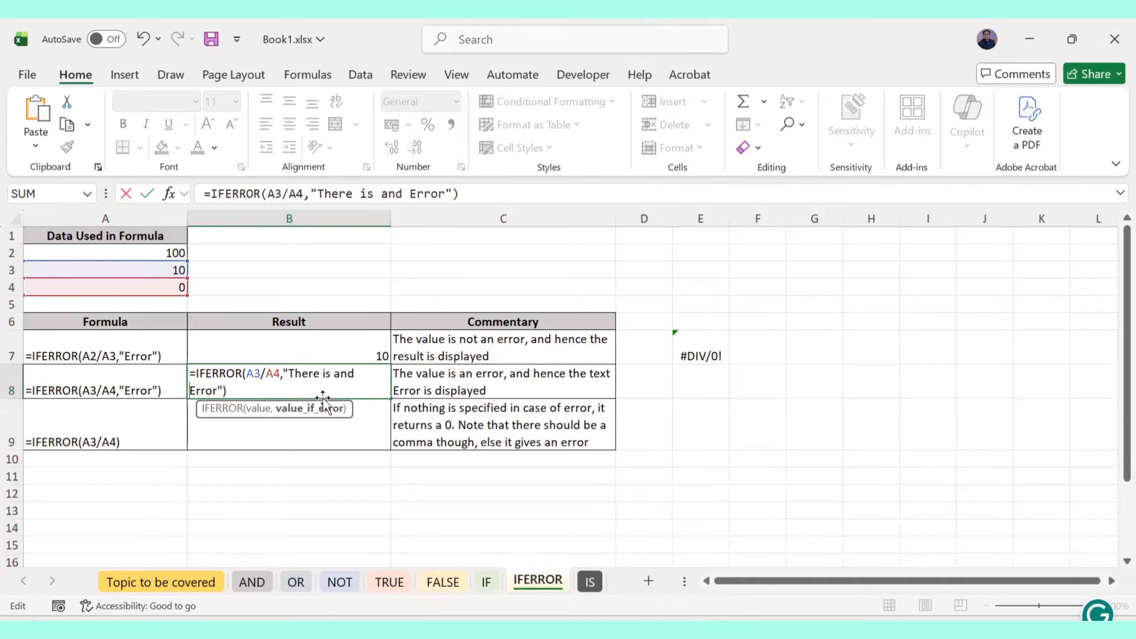
pyautogui.press('Right')
pyautogui.press('Right')
pyautogui.press('Right')
pyautogui.press('Right')
pyautogui.press('Right')
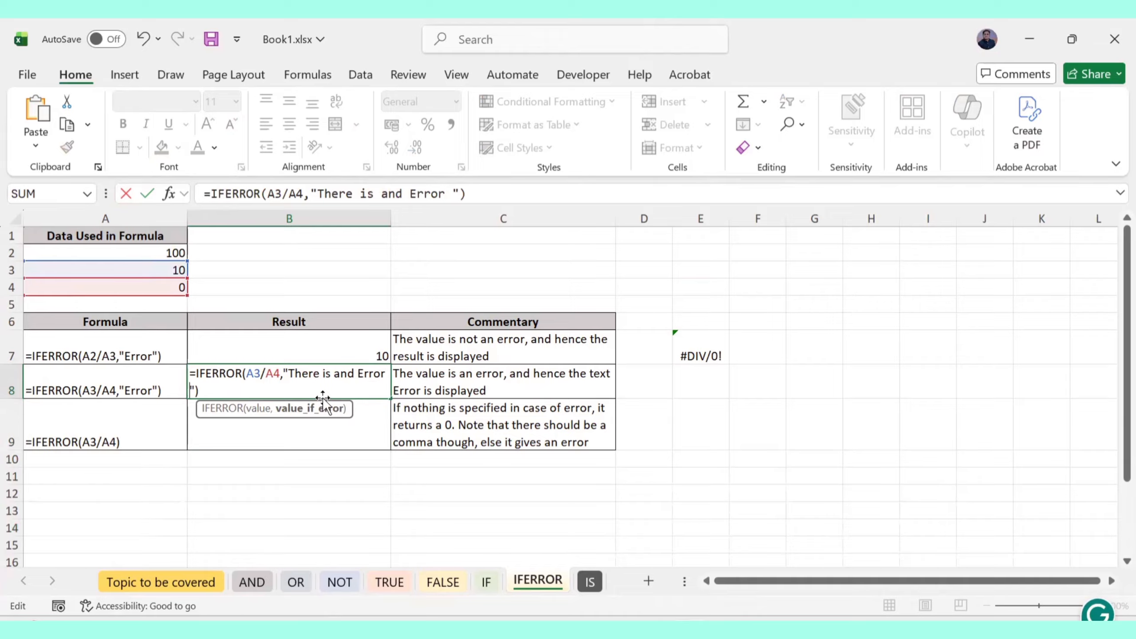
pyautogui.write('in this cell')
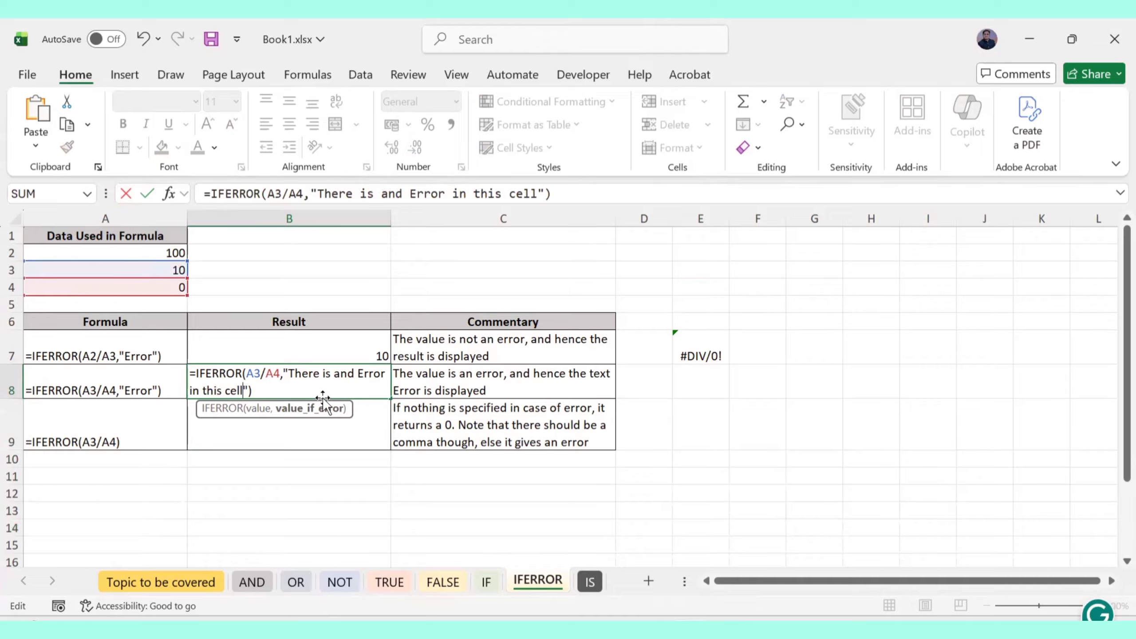
pyautogui.hotkey('ctrl', 'Return')
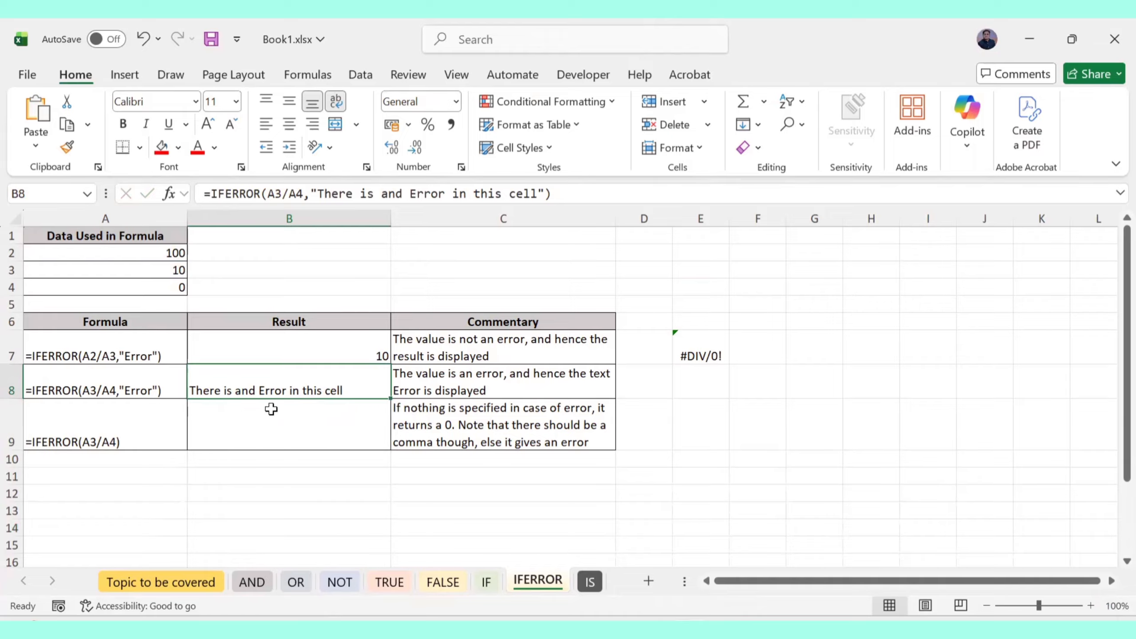
# Try entering =IFERROR(A3/A4) in B9, dismissing the too-few-arguments warning twice
pyautogui.click(258, 434)
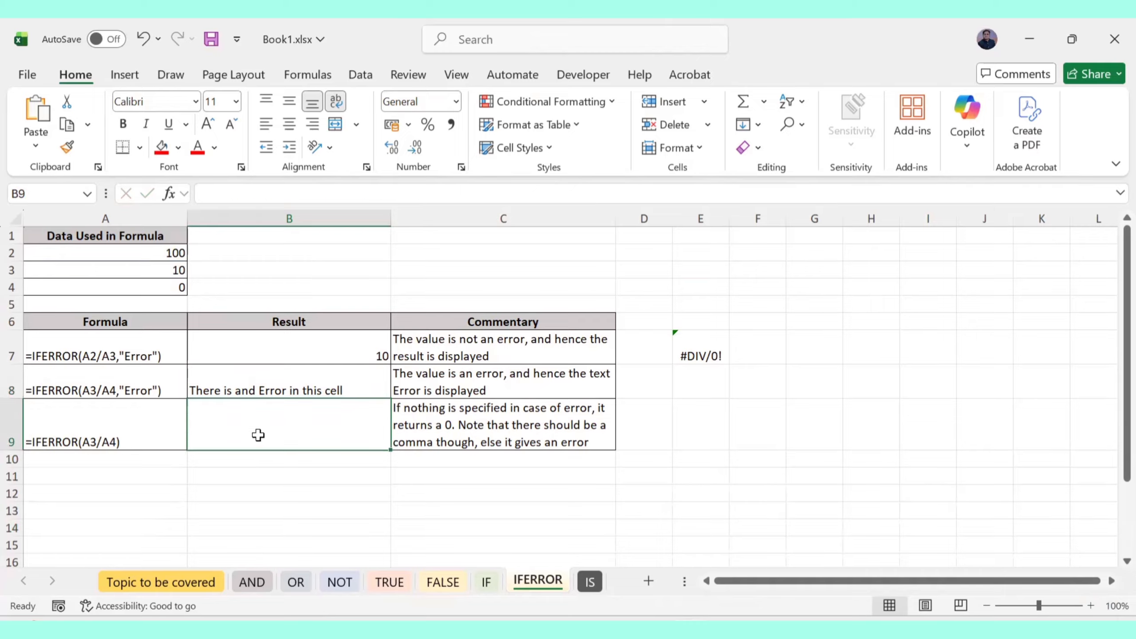
pyautogui.write('=if')
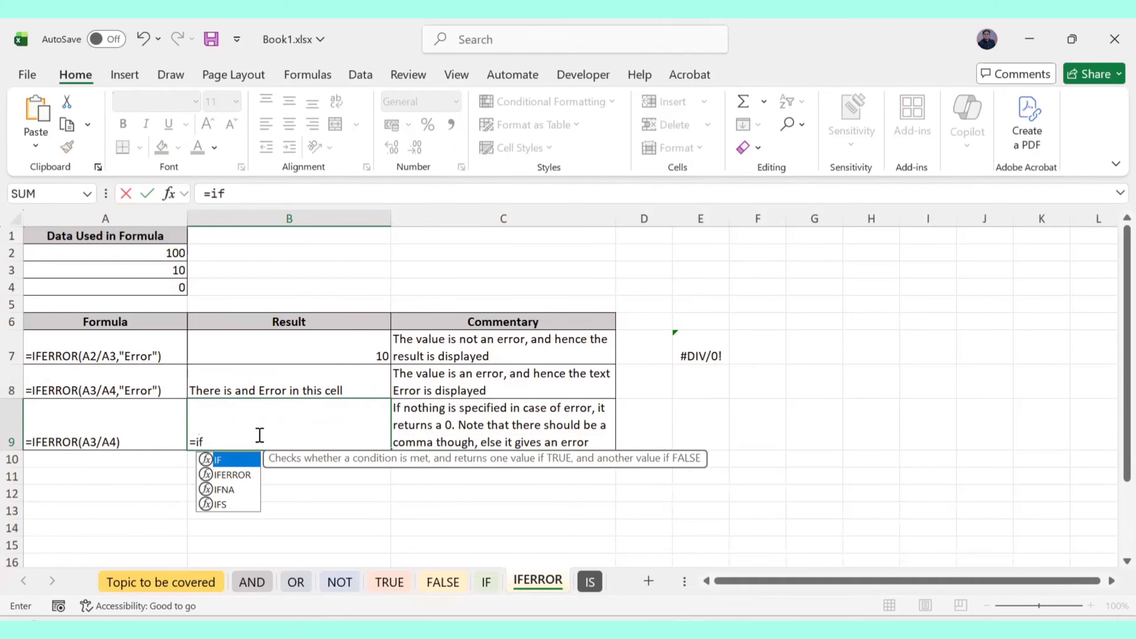
pyautogui.write('err')
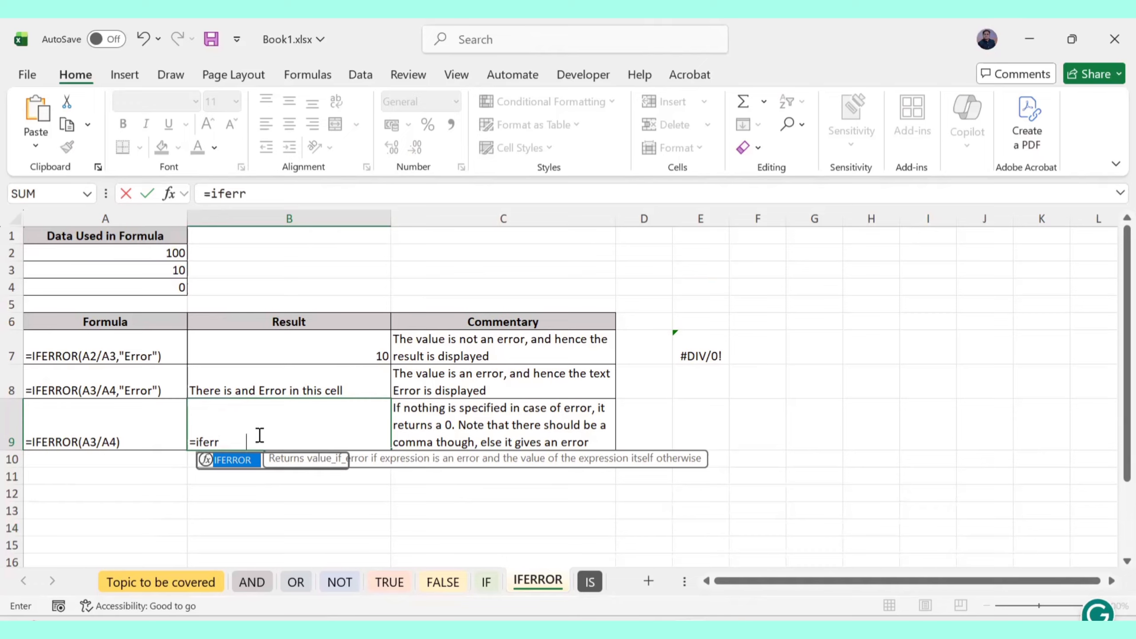
pyautogui.press('Tab')
pyautogui.write('A')
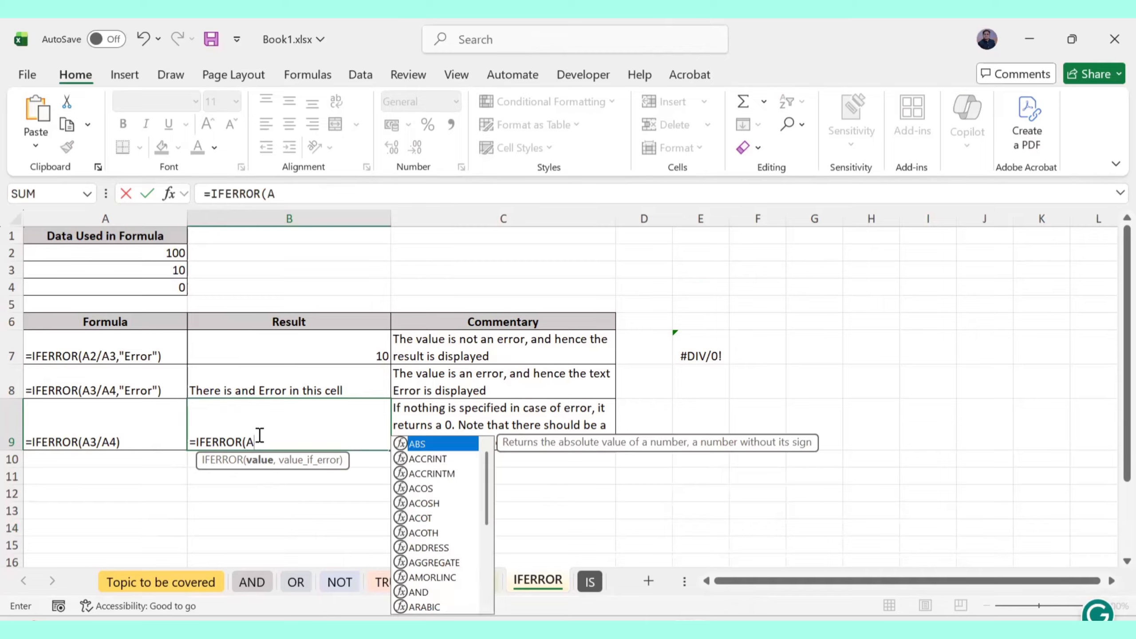
pyautogui.write('3/A')
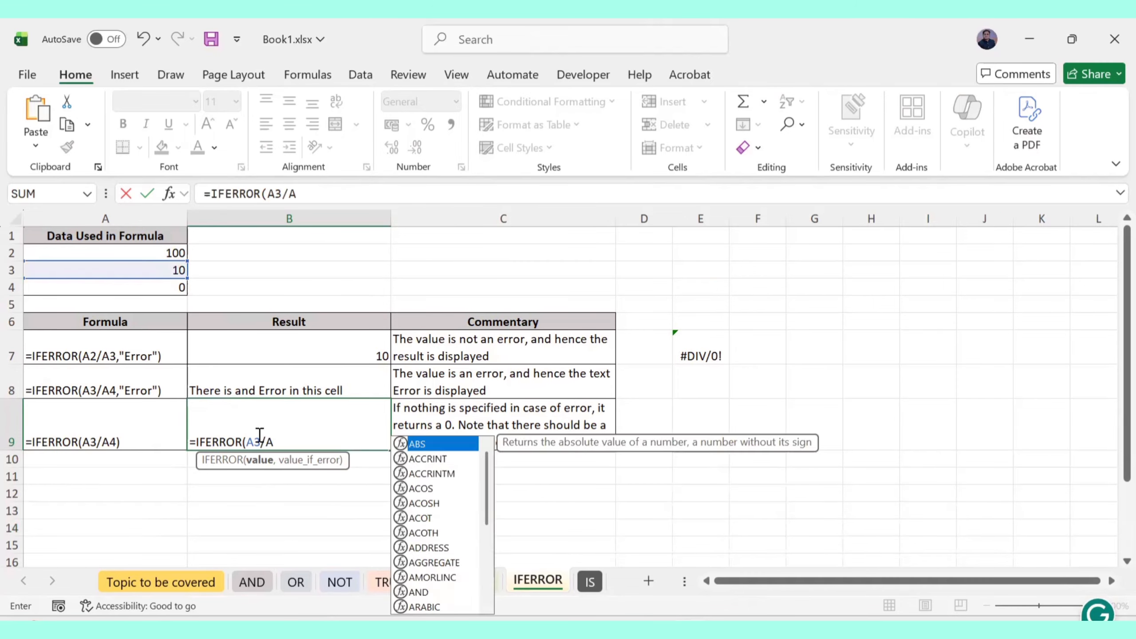
pyautogui.write('4)')
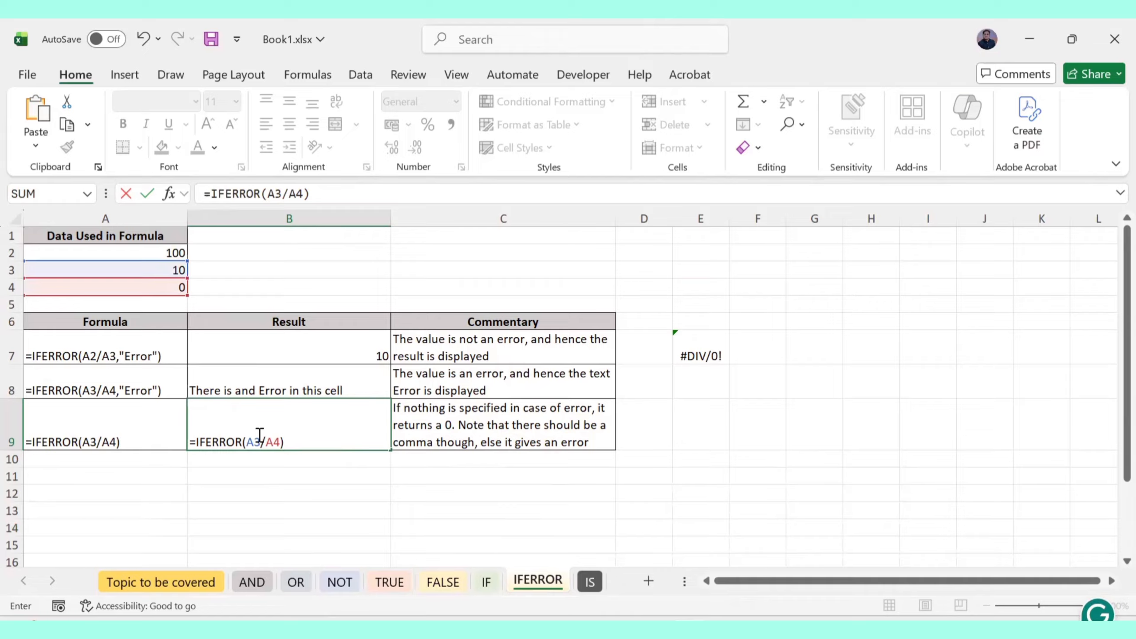
pyautogui.press('Return')
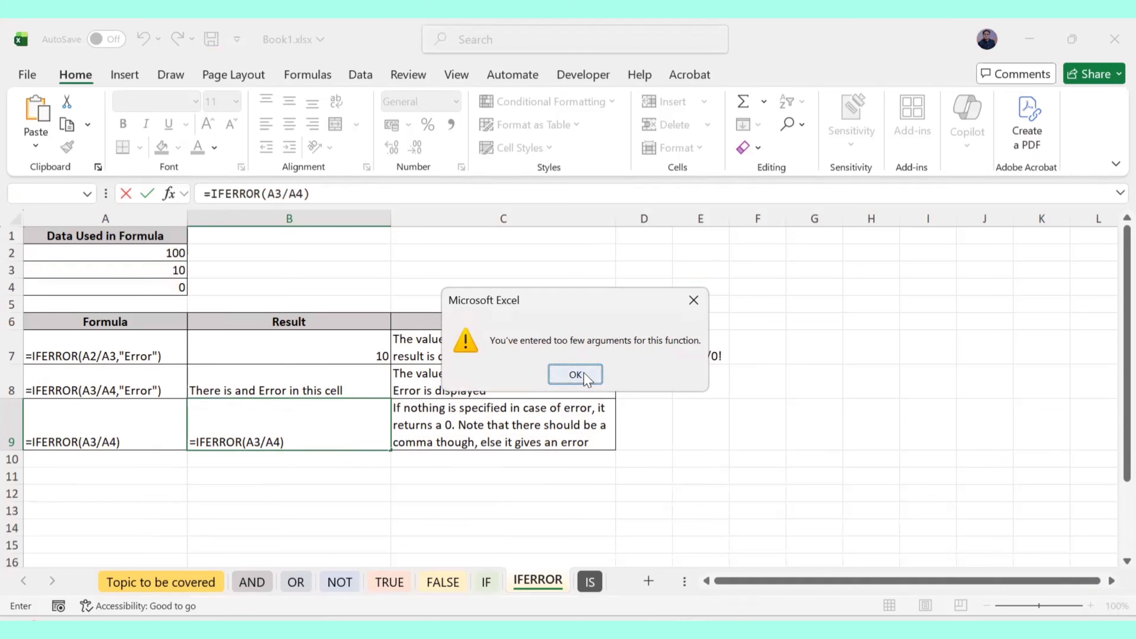
pyautogui.click(576, 374)
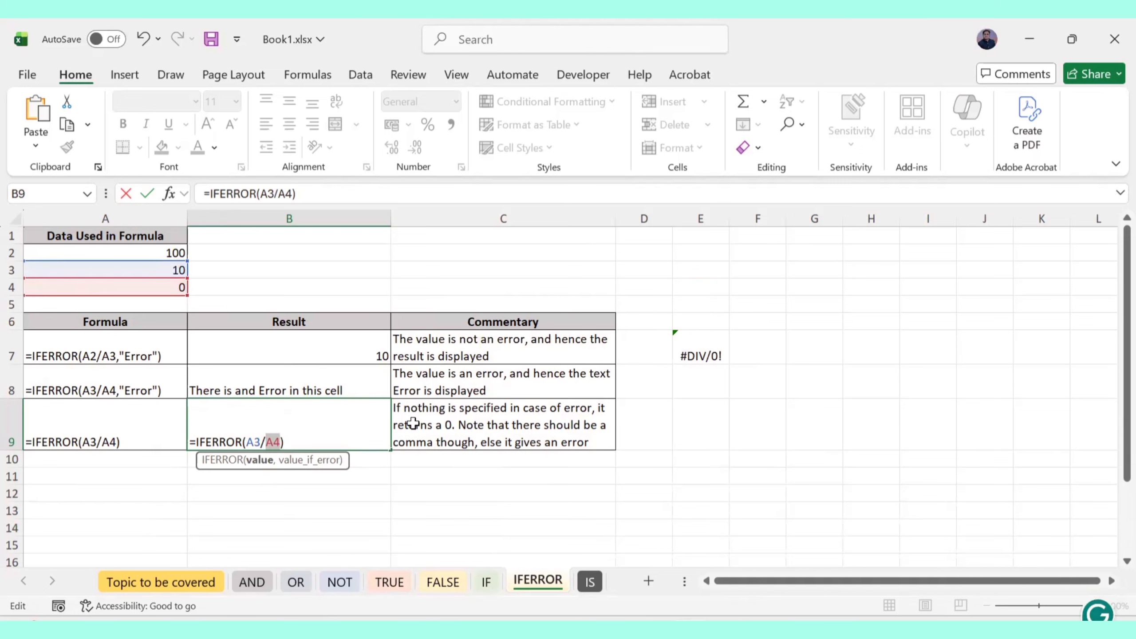
pyautogui.press('Right')
pyautogui.press('Return')
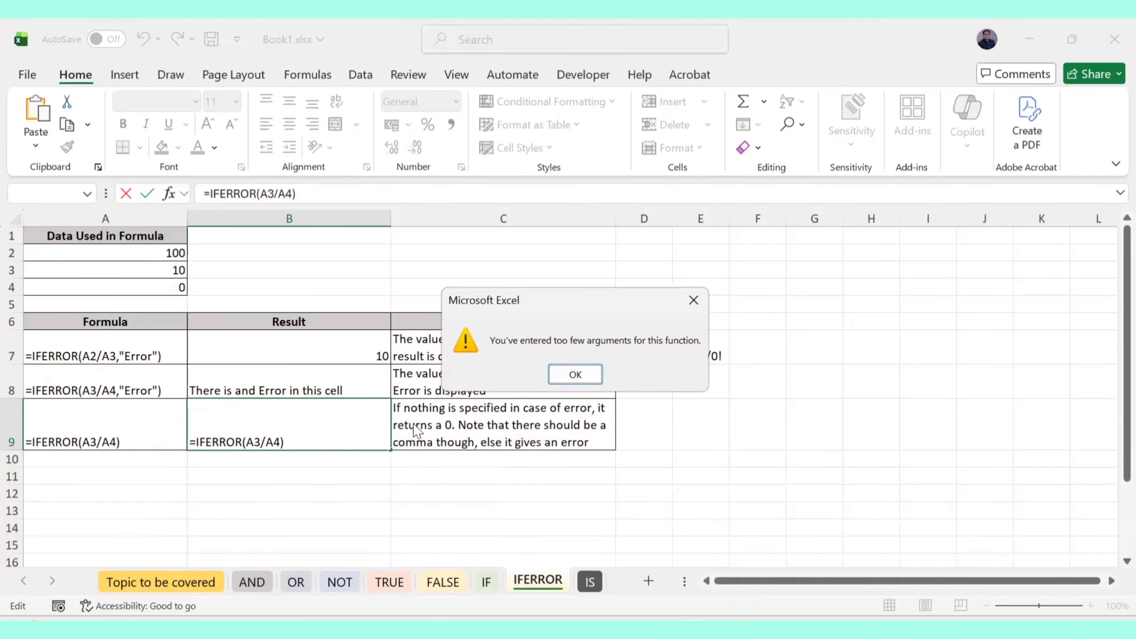
pyautogui.click(569, 377)
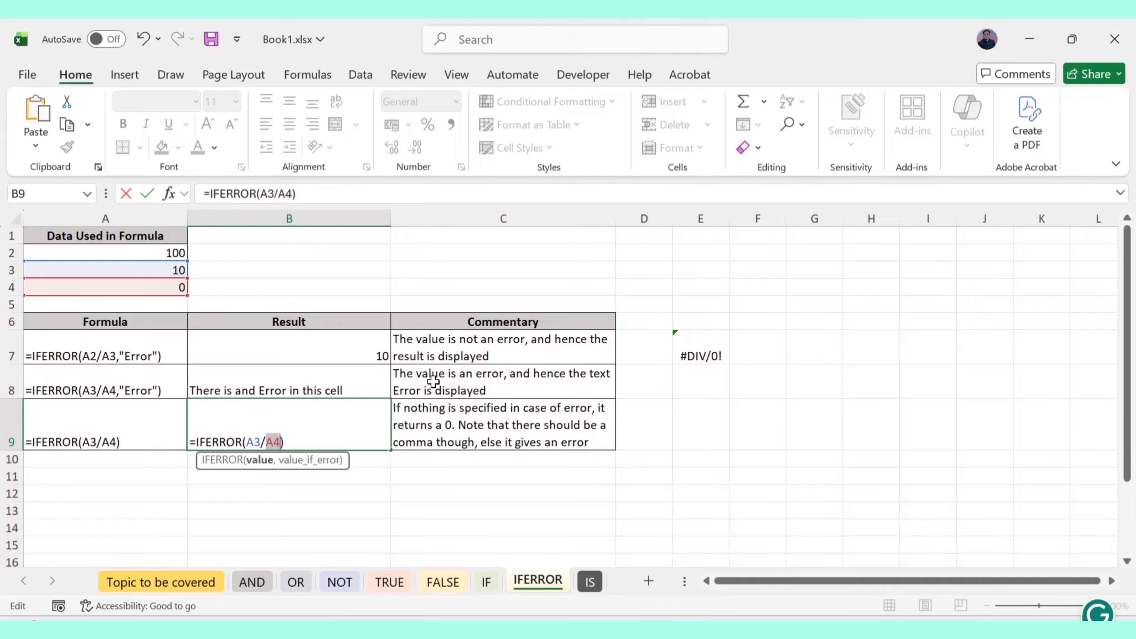
# Complete B9 as =IFERROR(A3/A4,"Error's") so it displays Error's
pyautogui.press('Right')
pyautogui.write(',"')
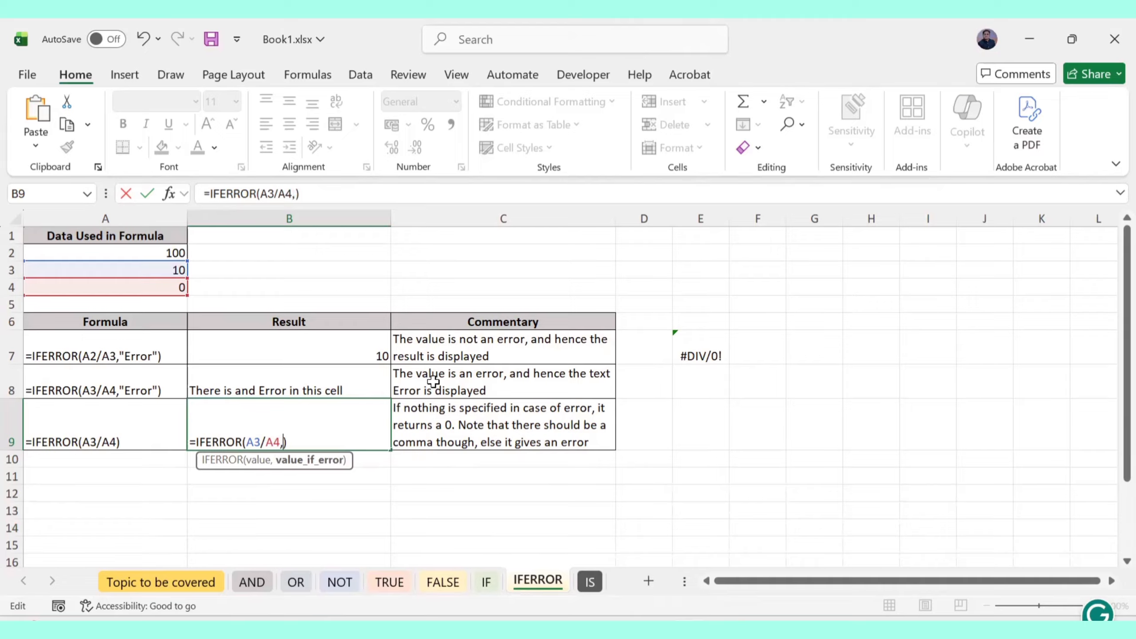
pyautogui.write("Error'd")
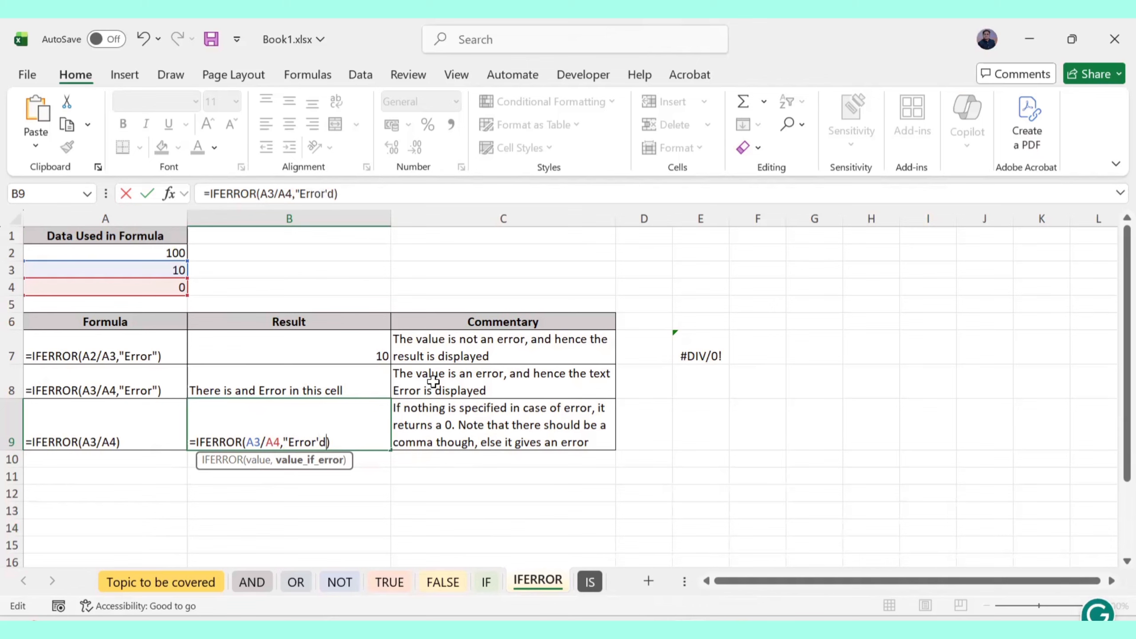
pyautogui.press('BackSpace')
pyautogui.write('s)')
pyautogui.press('BackSpace')
pyautogui.write('"')
pyautogui.press('Return')
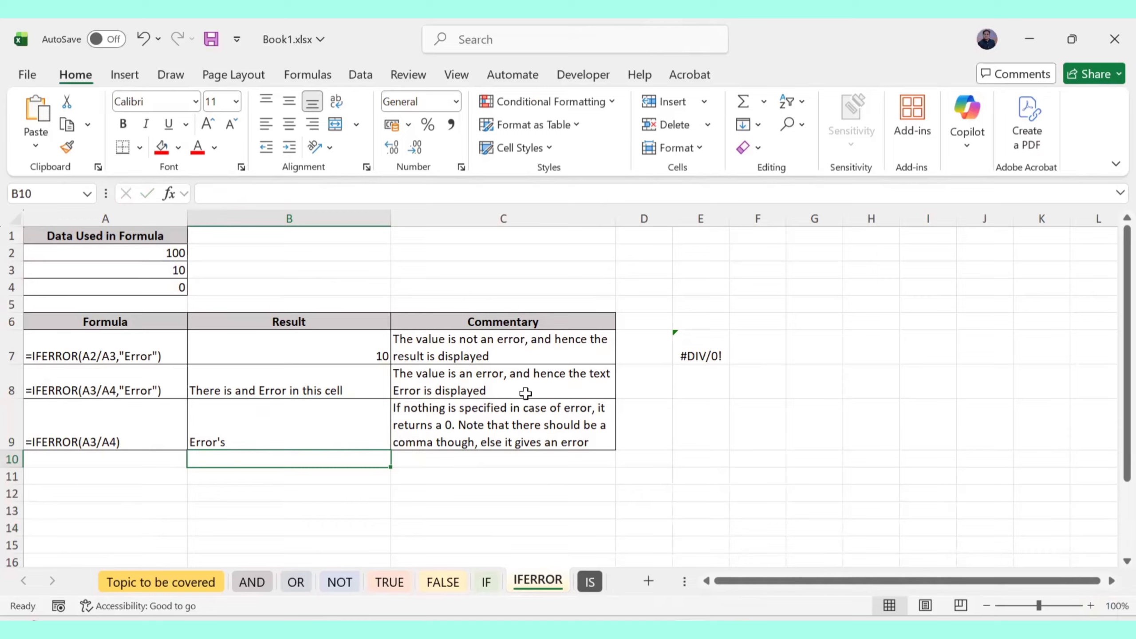
# Fill commentary cell C9 with red and clear its text
pyautogui.click(489, 434)
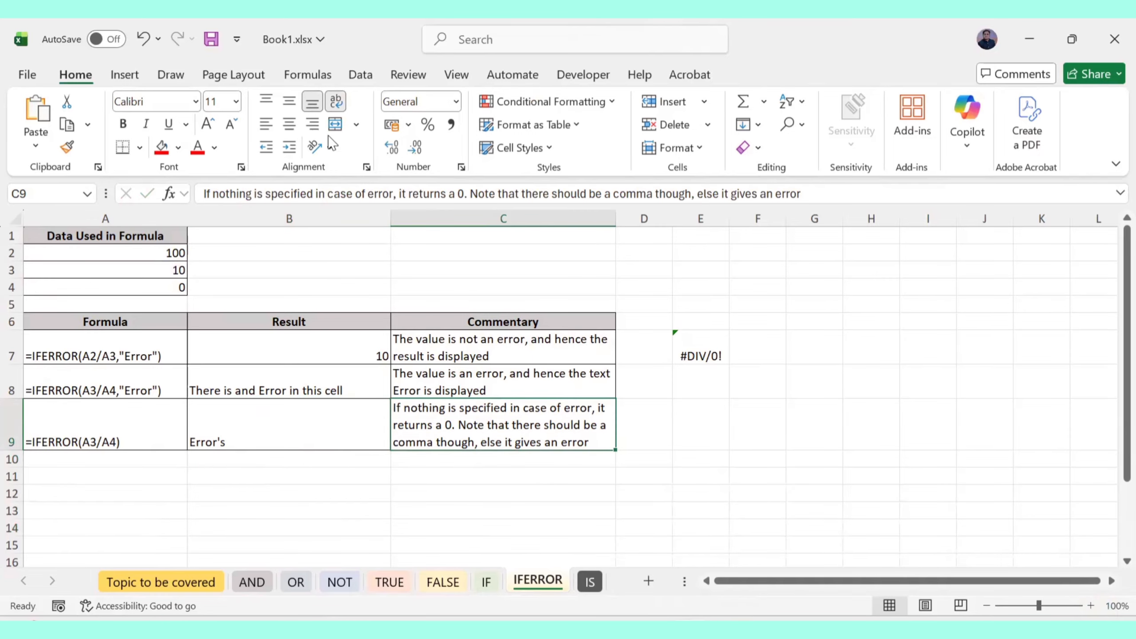
pyautogui.click(162, 149)
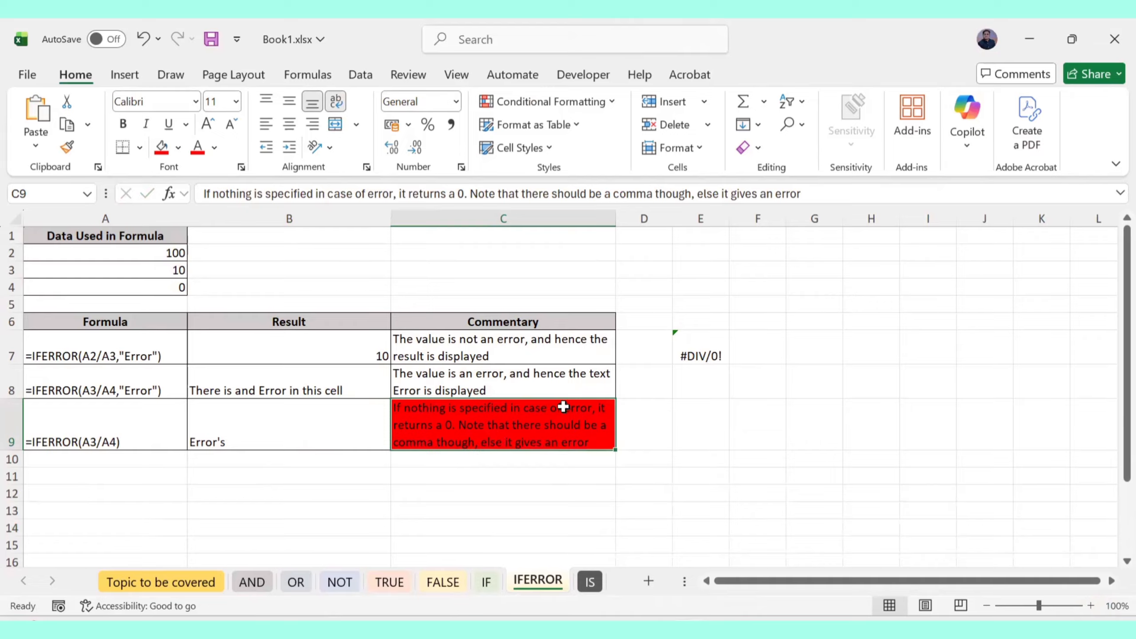
pyautogui.press('Delete')
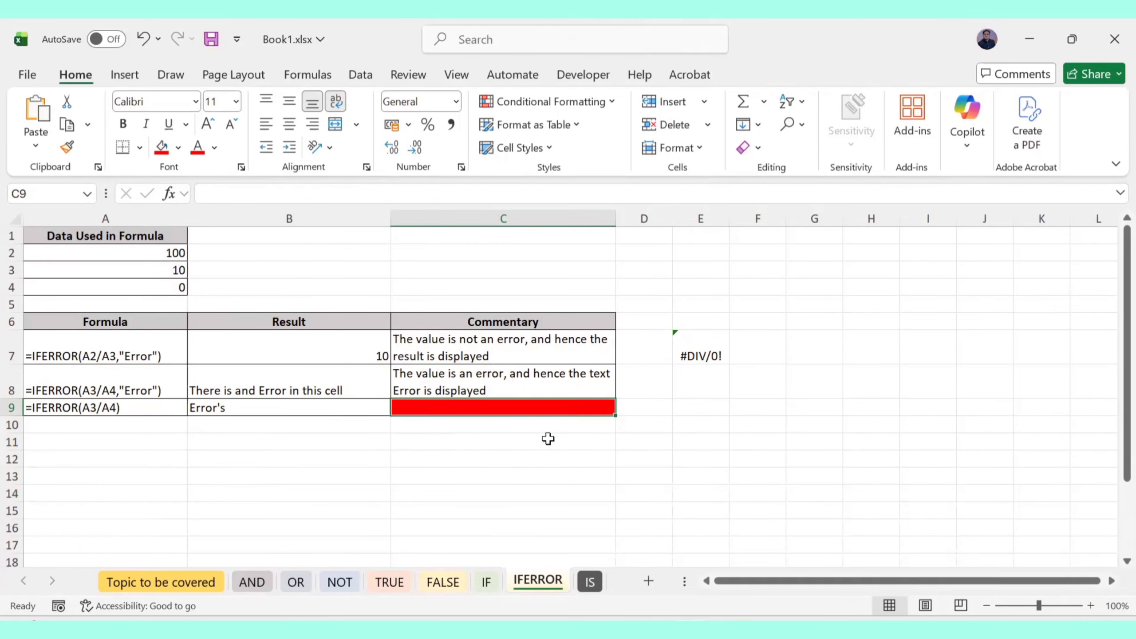
# Delete row 9 holding the unfinished =IFERROR(A3/A4) example
pyautogui.click(12, 407)
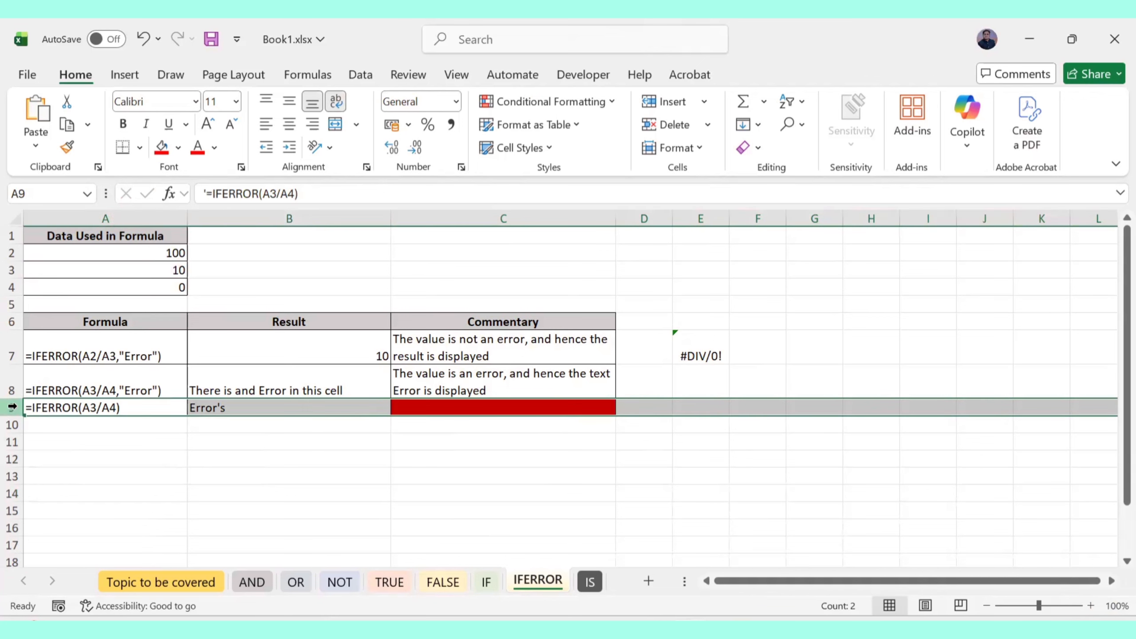
pyautogui.rightClick(12, 408)
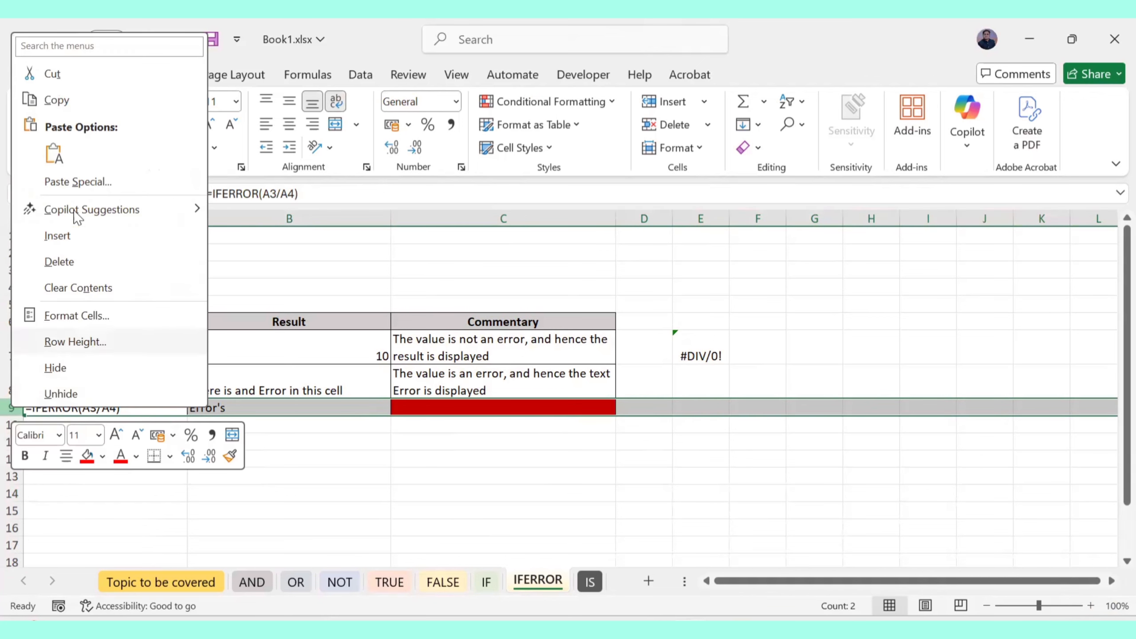
pyautogui.click(49, 261)
pyautogui.click(349, 459)
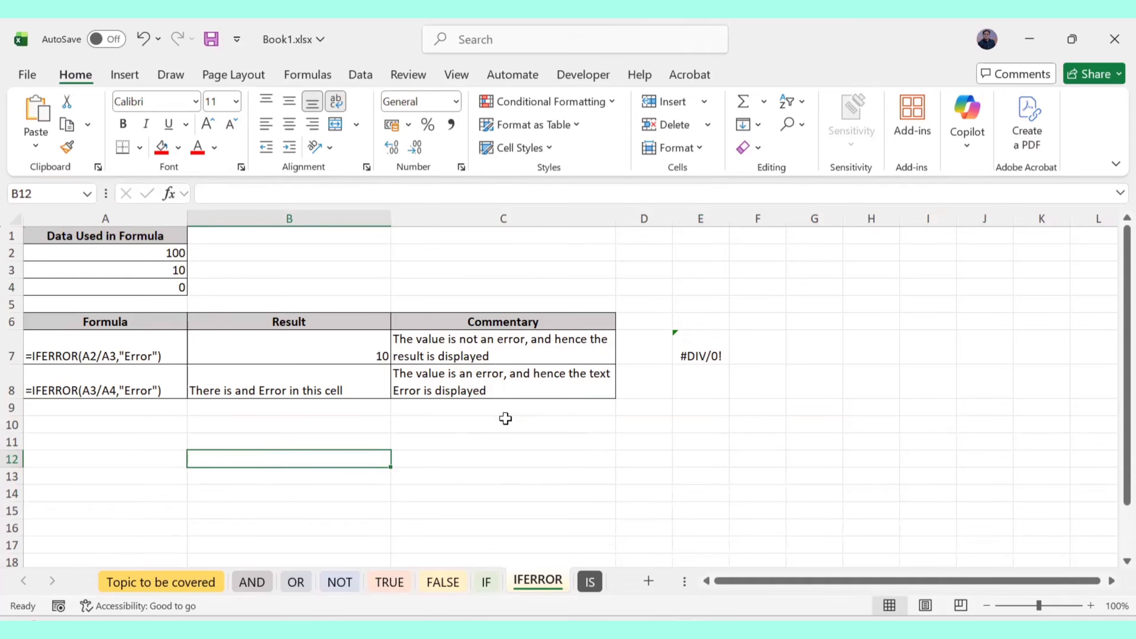
# Switch to the IS sheet and ink an IS-family note, then undo it
pyautogui.click(589, 581)
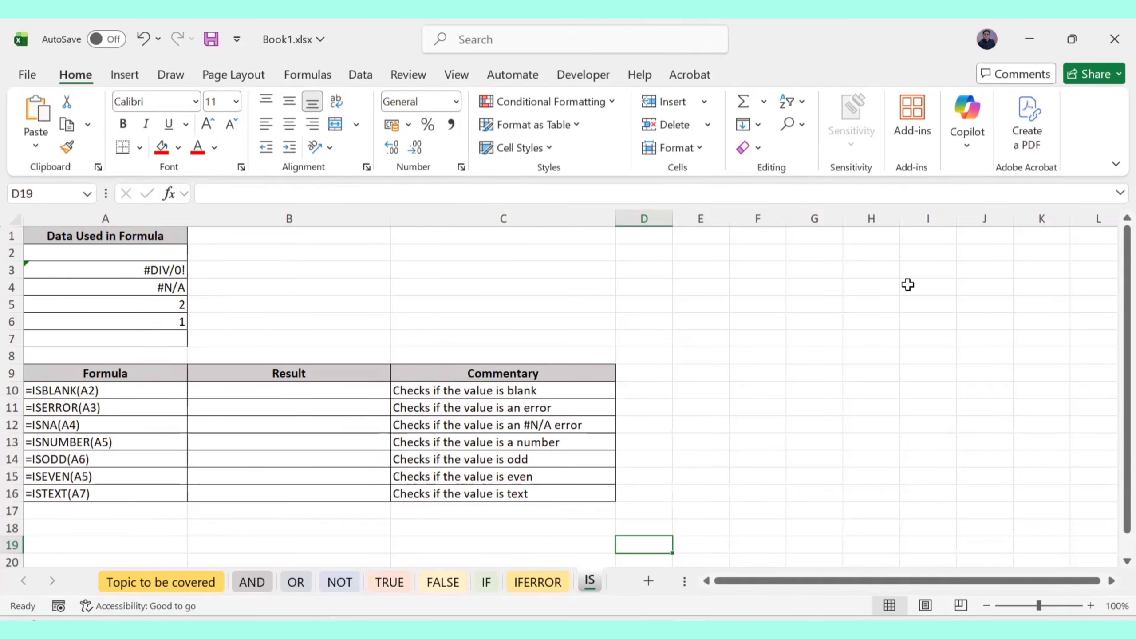
pyautogui.moveTo(697, 289)
pyautogui.mouseDown()
pyautogui.moveTo(699, 309)
pyautogui.moveTo(711, 308)
pyautogui.mouseUp()
pyautogui.moveTo(760, 267)
pyautogui.mouseDown()
pyautogui.moveTo(756, 306)
pyautogui.moveTo(812, 259)
pyautogui.moveTo(831, 257)
pyautogui.moveTo(821, 309)
pyautogui.mouseUp()
pyautogui.click(685, 328)
pyautogui.moveTo(684, 328); pyautogui.dragTo(898, 256)
pyautogui.moveTo(706, 341); pyautogui.dragTo(846, 291)
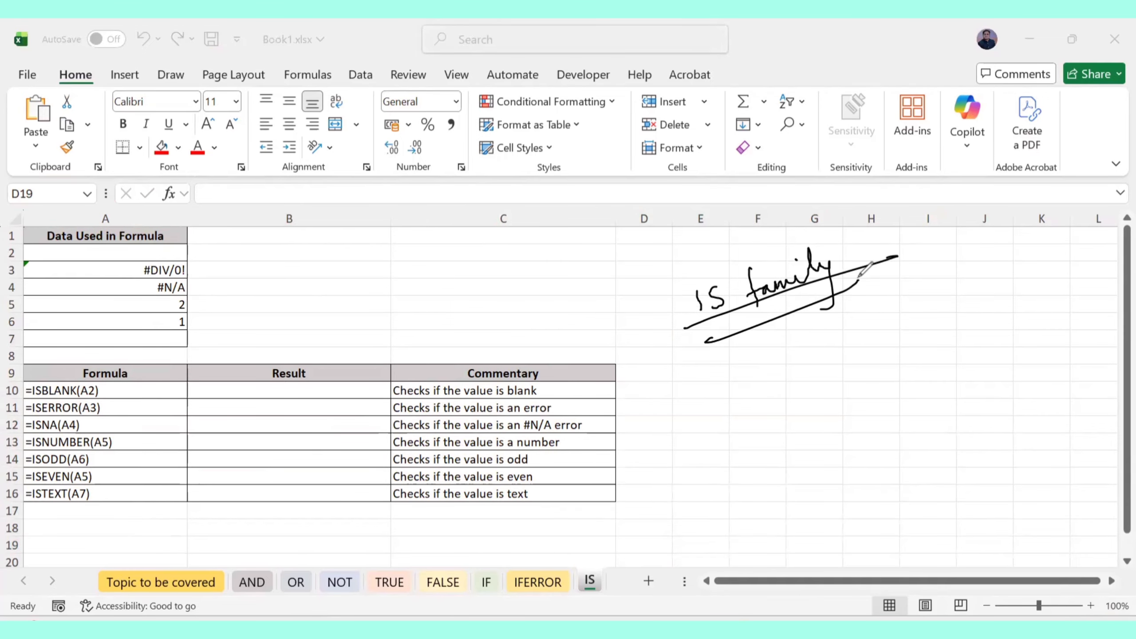
pyautogui.hotkey('ctrl', 'z')
pyautogui.hotkey('ctrl', 'z')
pyautogui.hotkey('ctrl', 'z')
pyautogui.hotkey('ctrl', 'z')
pyautogui.hotkey('ctrl', 'z')
pyautogui.hotkey('ctrl', 'z')
pyautogui.hotkey('ctrl', 'z')
pyautogui.hotkey('ctrl', 'z')
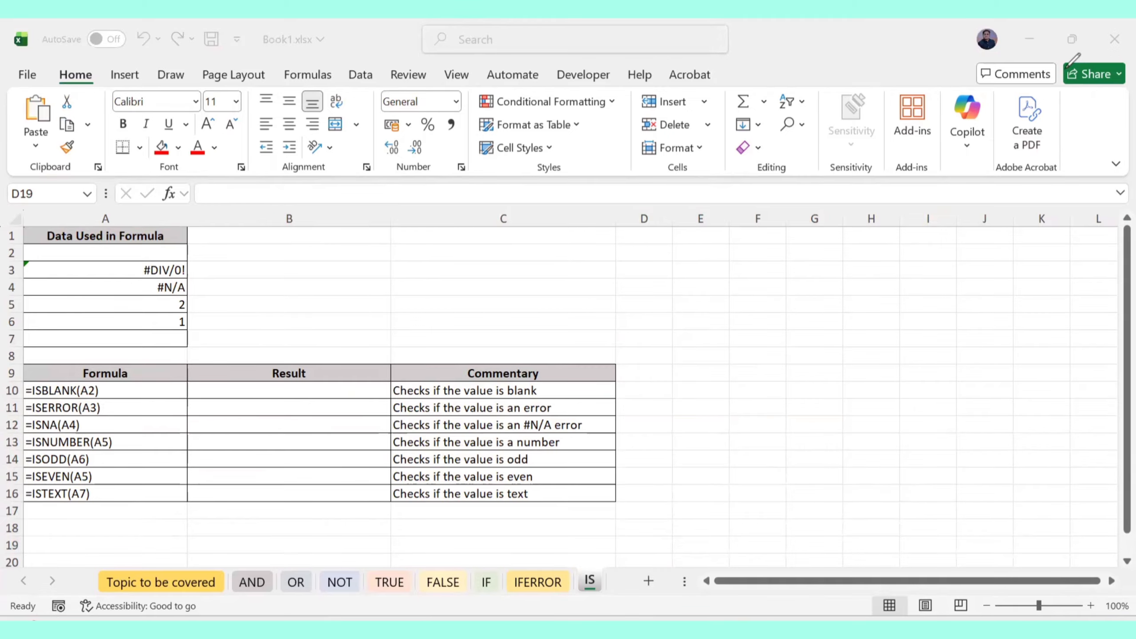
# Preview the IS functions via =IS autocomplete in D2, then cancel the entry
pyautogui.click(641, 259)
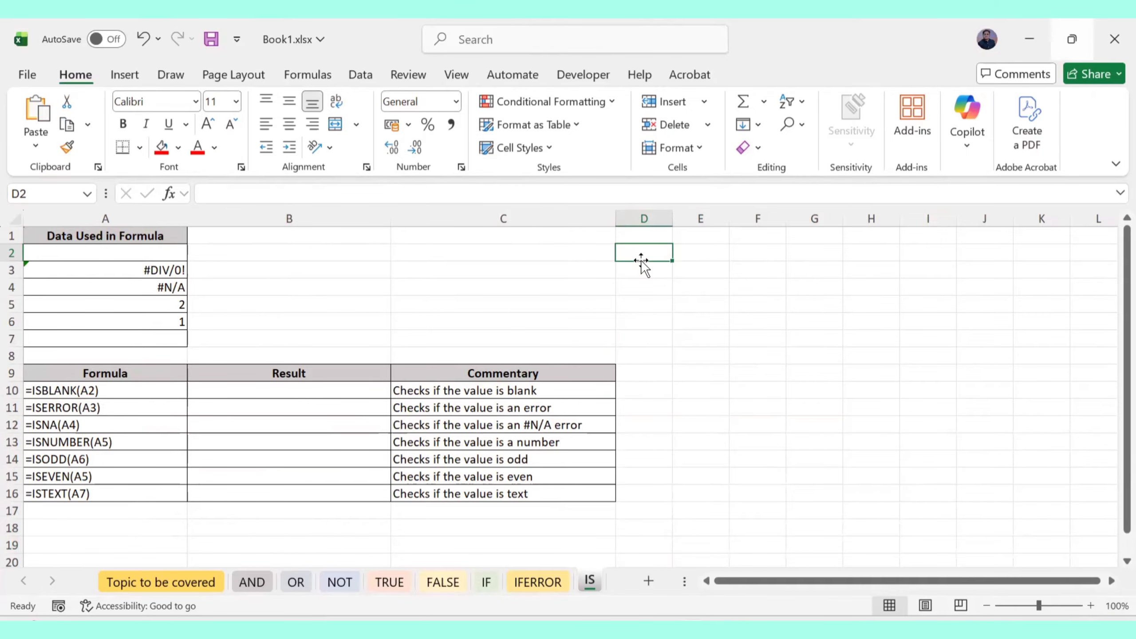
pyautogui.write('=IS')
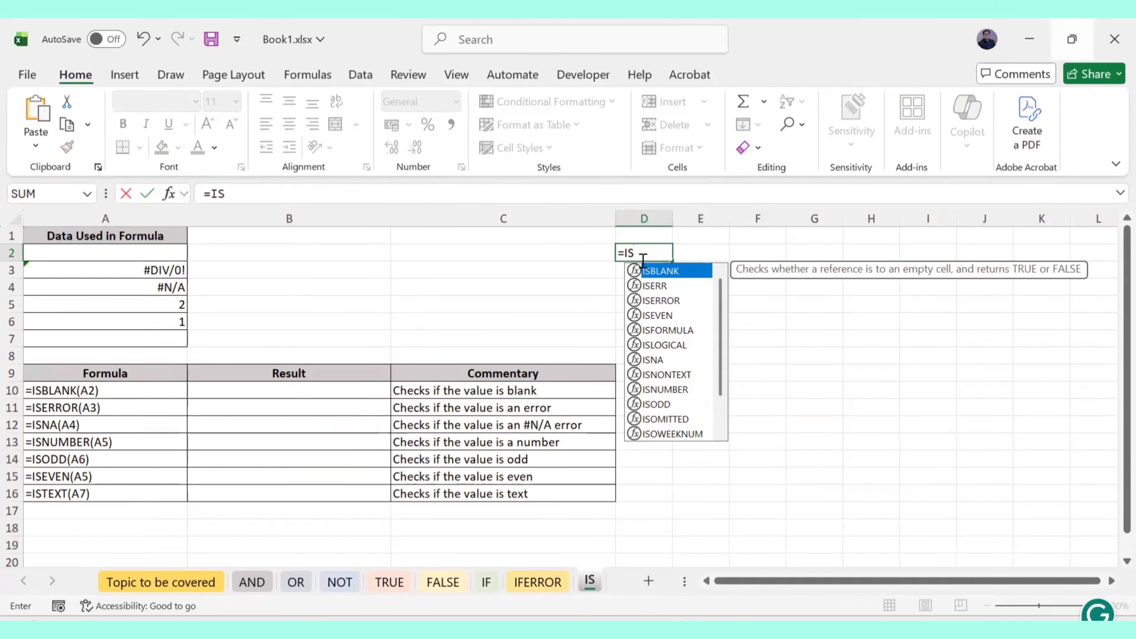
pyautogui.scroll(-1, 659, 314)
pyautogui.scroll(1, 666, 347)
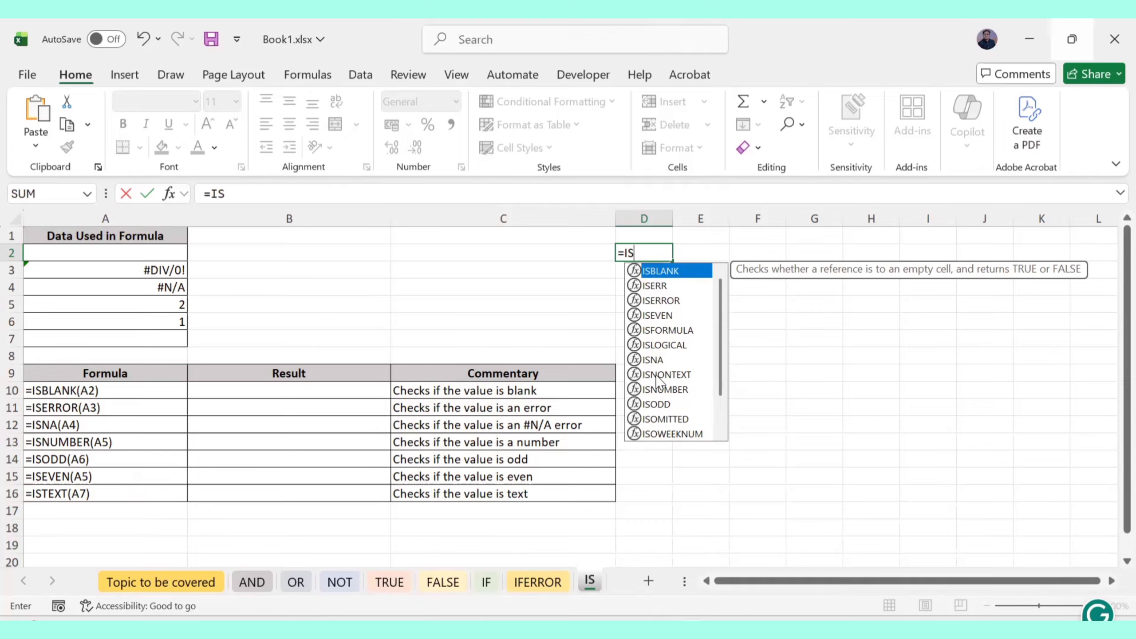
pyautogui.press('Escape')
pyautogui.press('Escape')
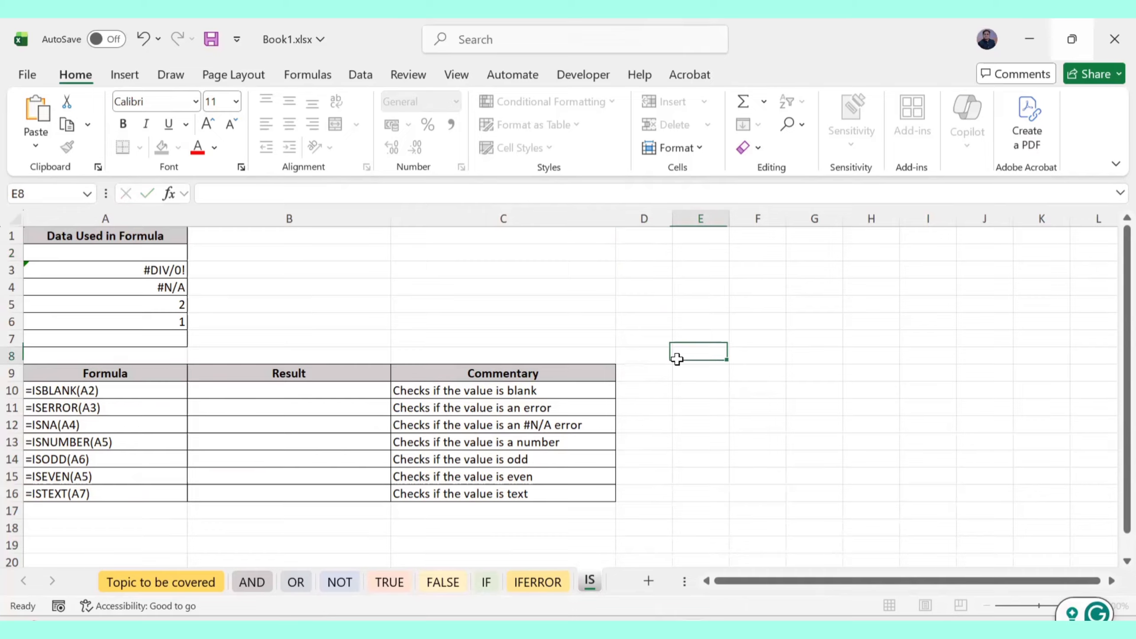
# Enter =ISBLANK(A2) in B10, returning TRUE
pyautogui.click(298, 390)
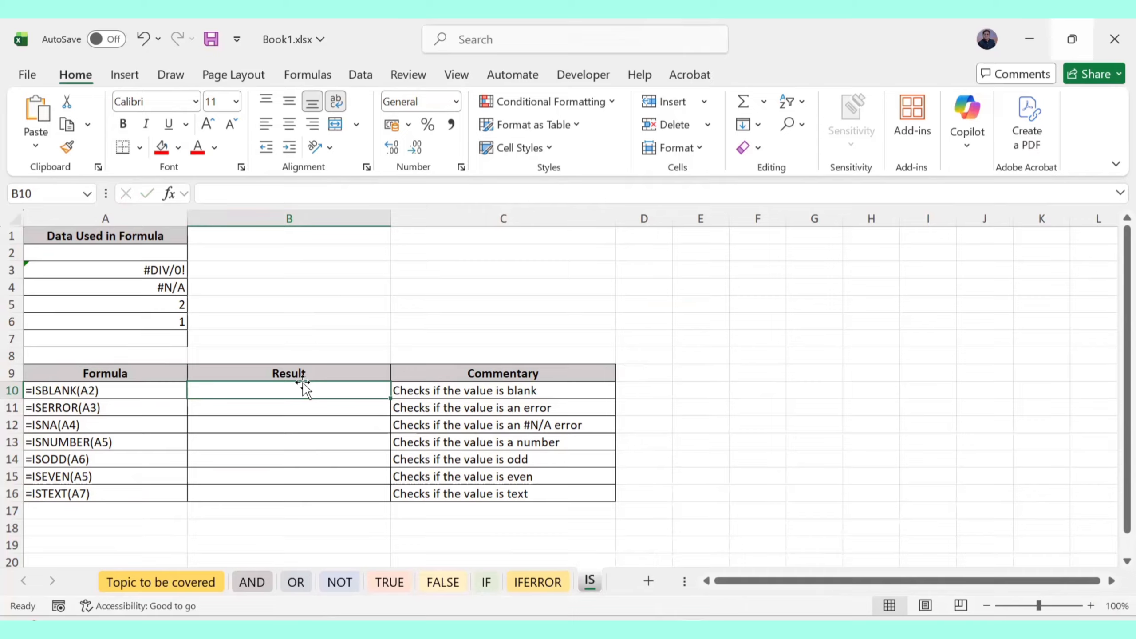
pyautogui.write('=IS')
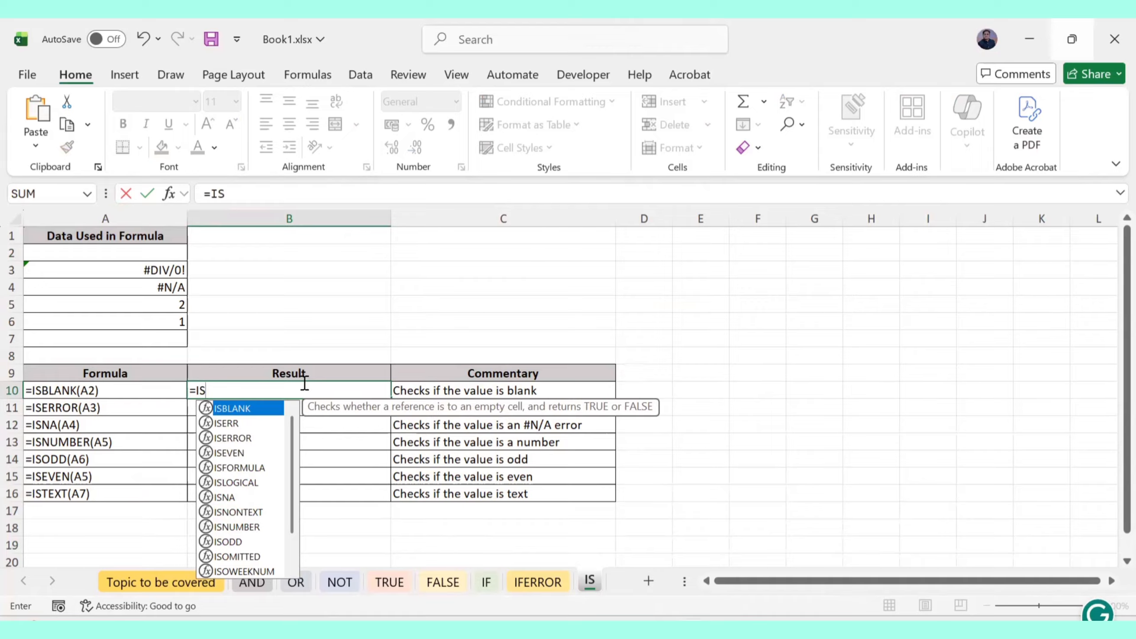
pyautogui.write('(')
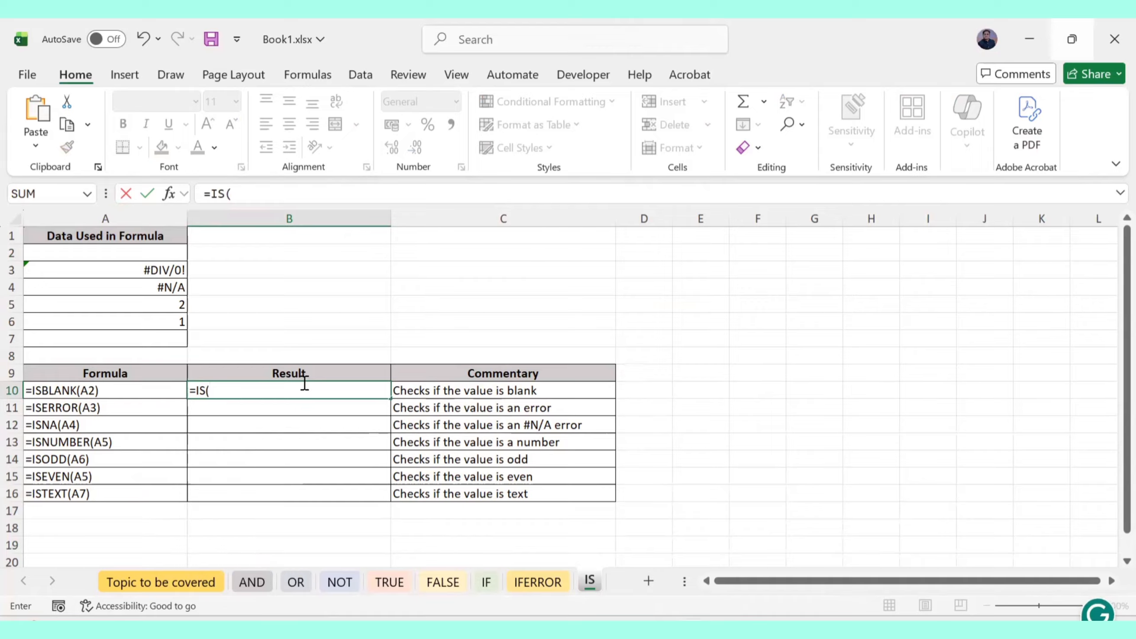
pyautogui.press('Left')
pyautogui.press('BackSpace')
pyautogui.press('BackSpace')
pyautogui.press('BackSpace')
pyautogui.press('BackSpace')
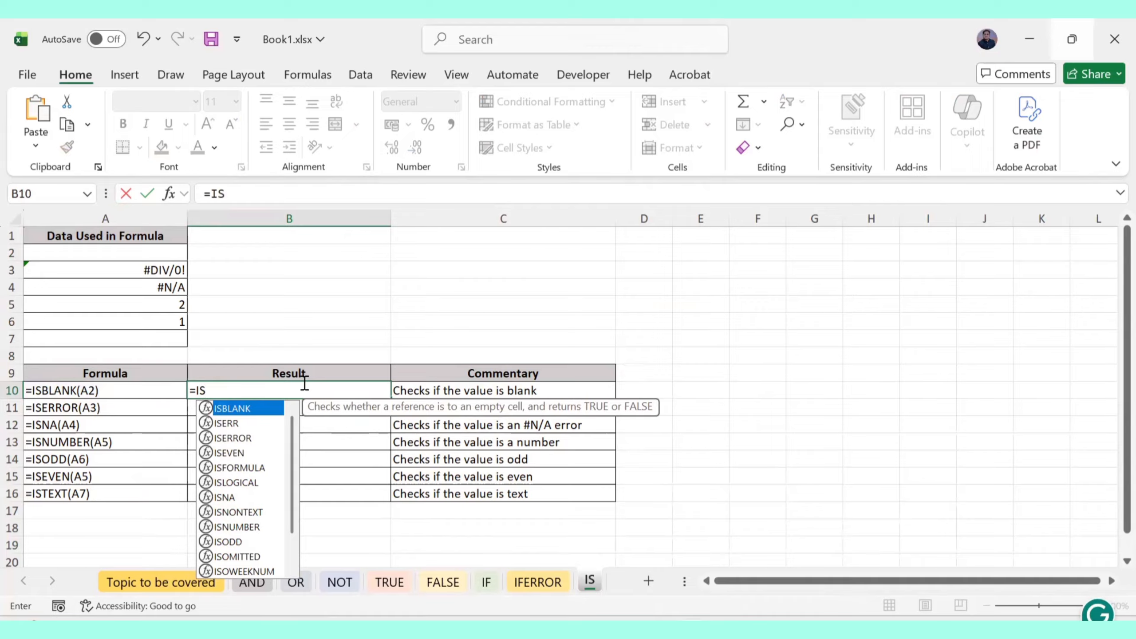
pyautogui.press('Tab')
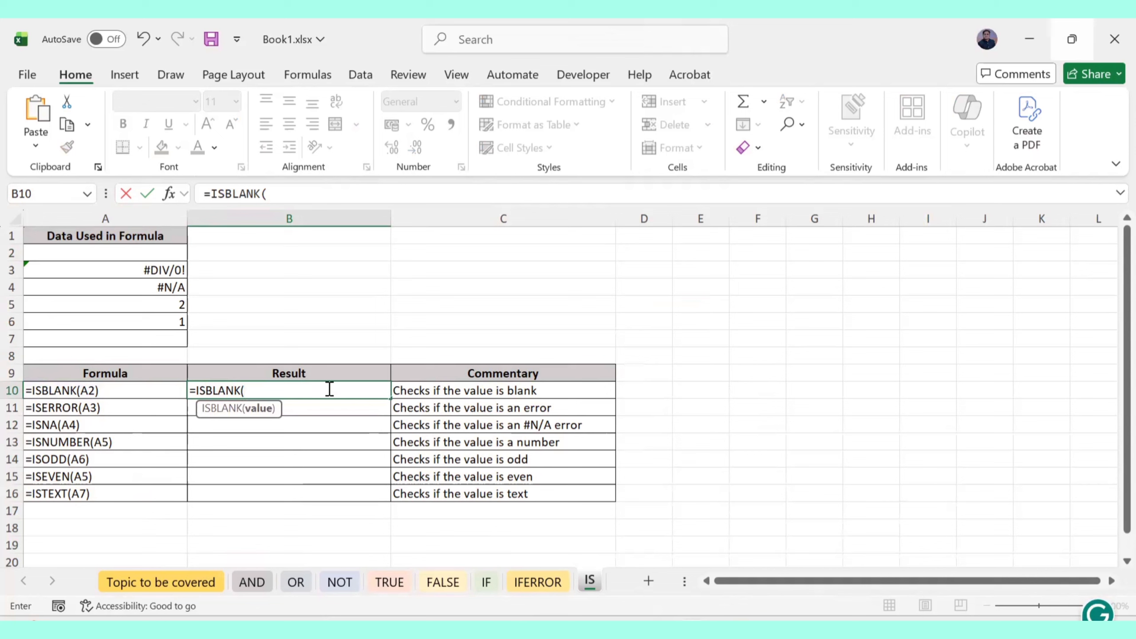
pyautogui.click(161, 253)
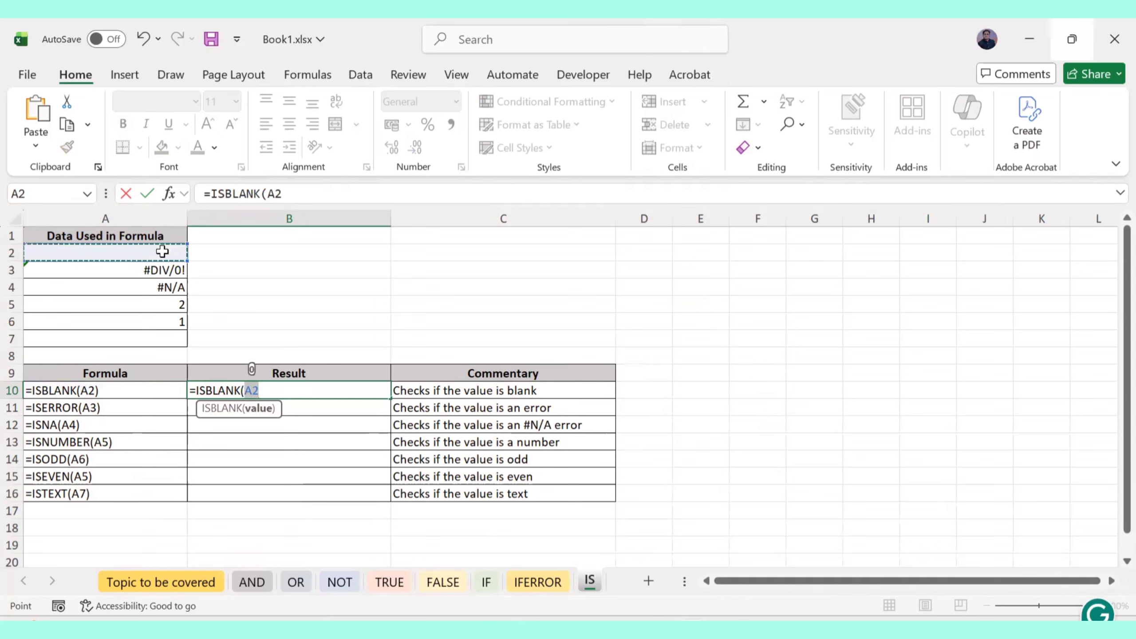
pyautogui.press('Return')
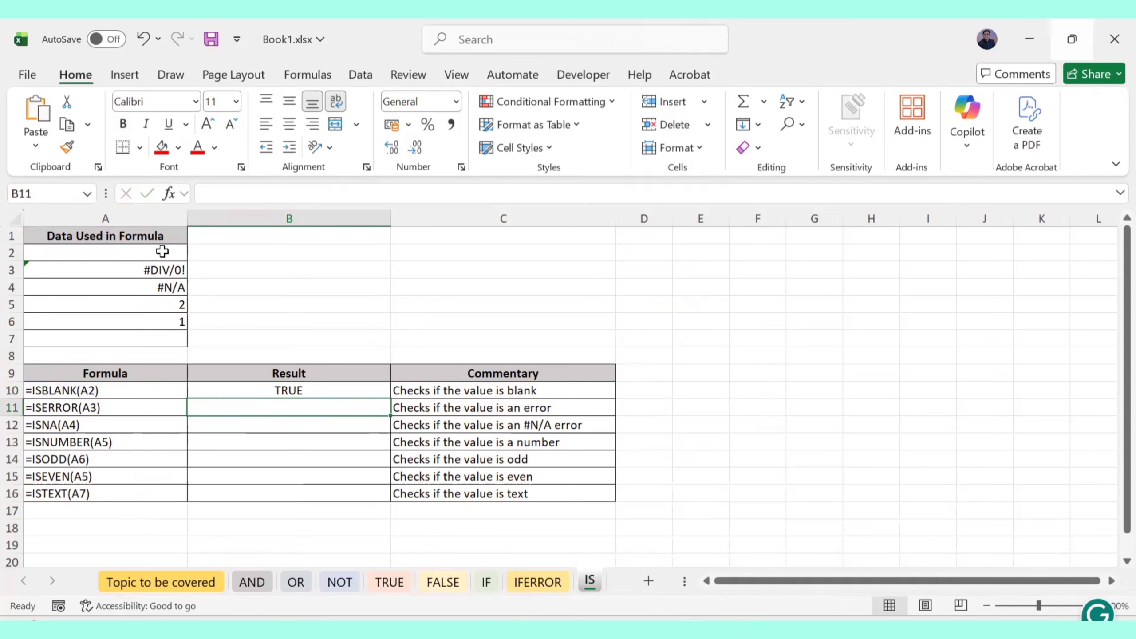
pyautogui.doubleClick(313, 391)
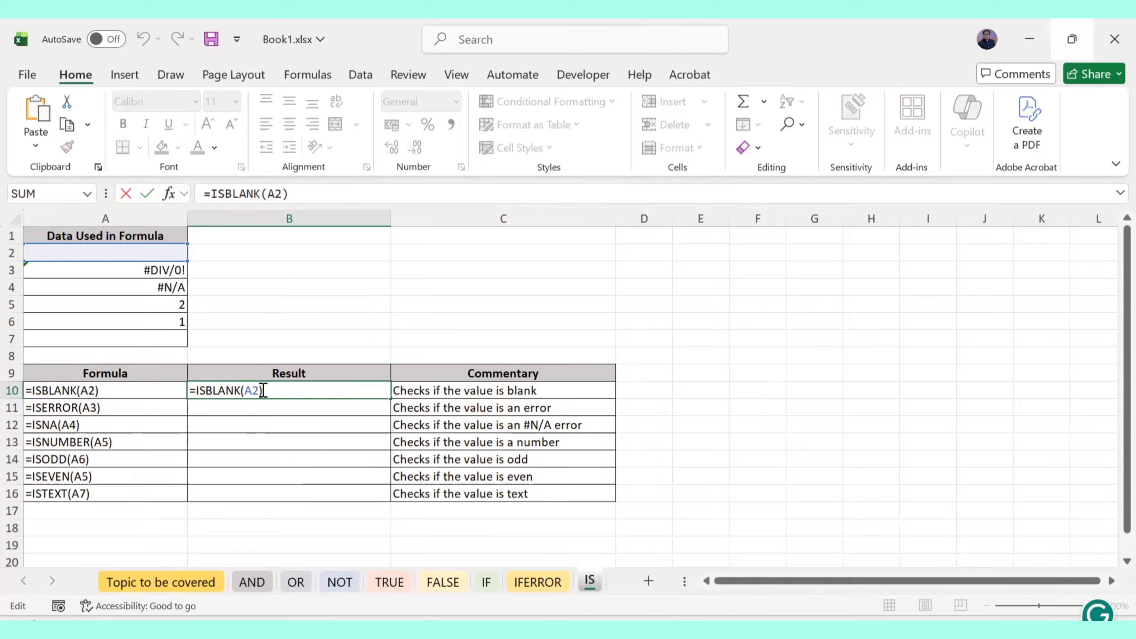
pyautogui.press('Return')
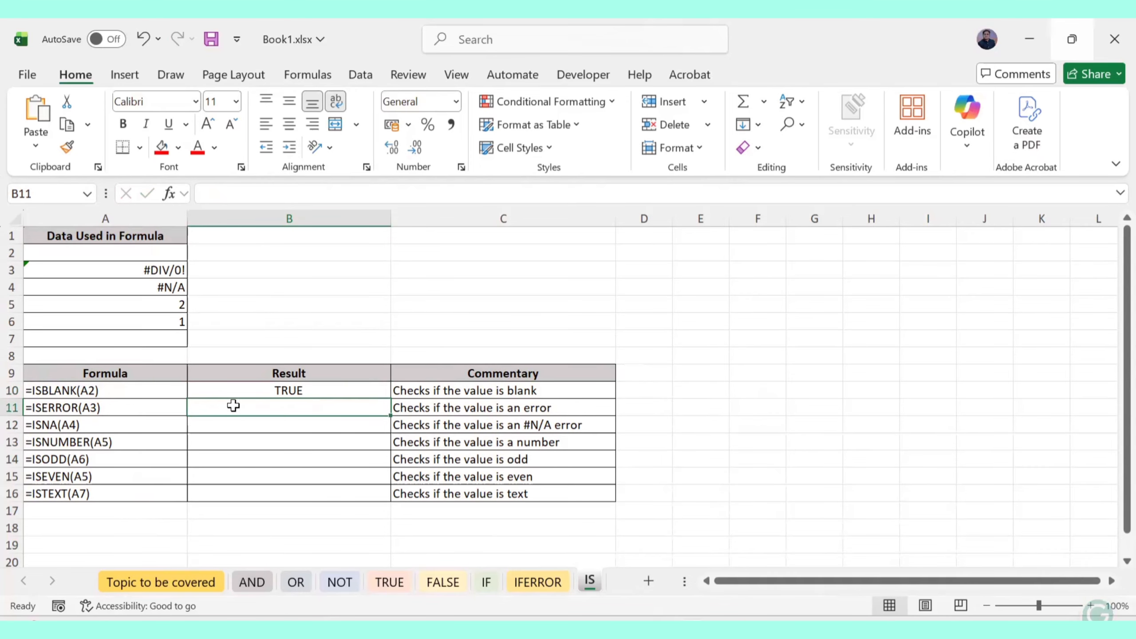
# Enter =ISERROR(A3) in B11, choosing ISERROR over ISERR from autocomplete
pyautogui.write('i')
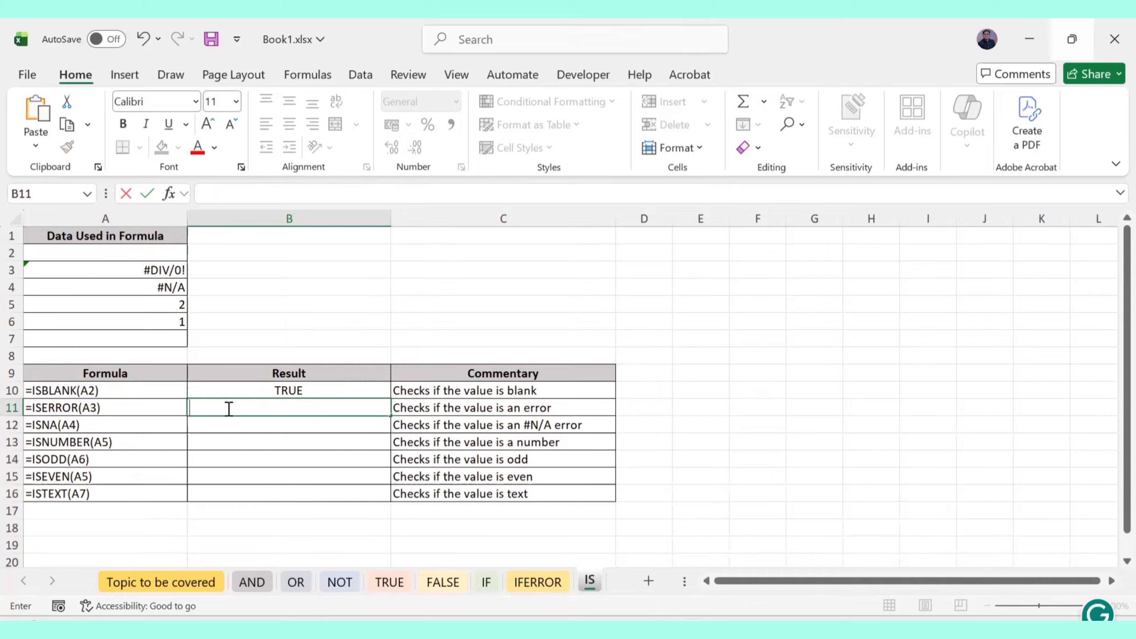
pyautogui.write('=ISEr')
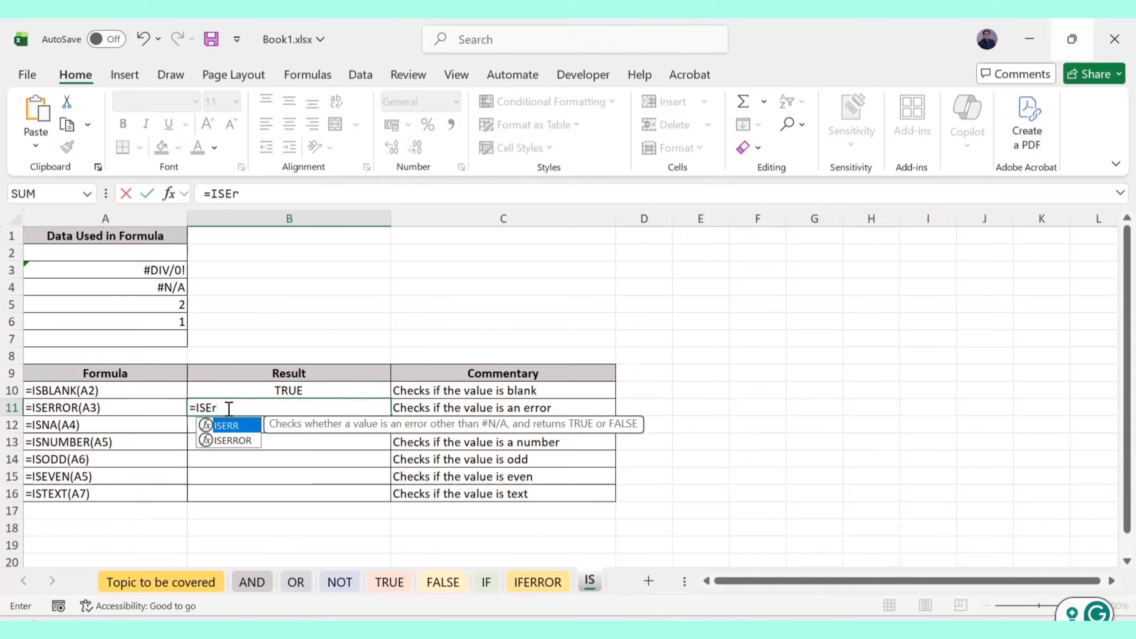
pyautogui.write('r')
pyautogui.press('Tab')
pyautogui.press('BackSpace')
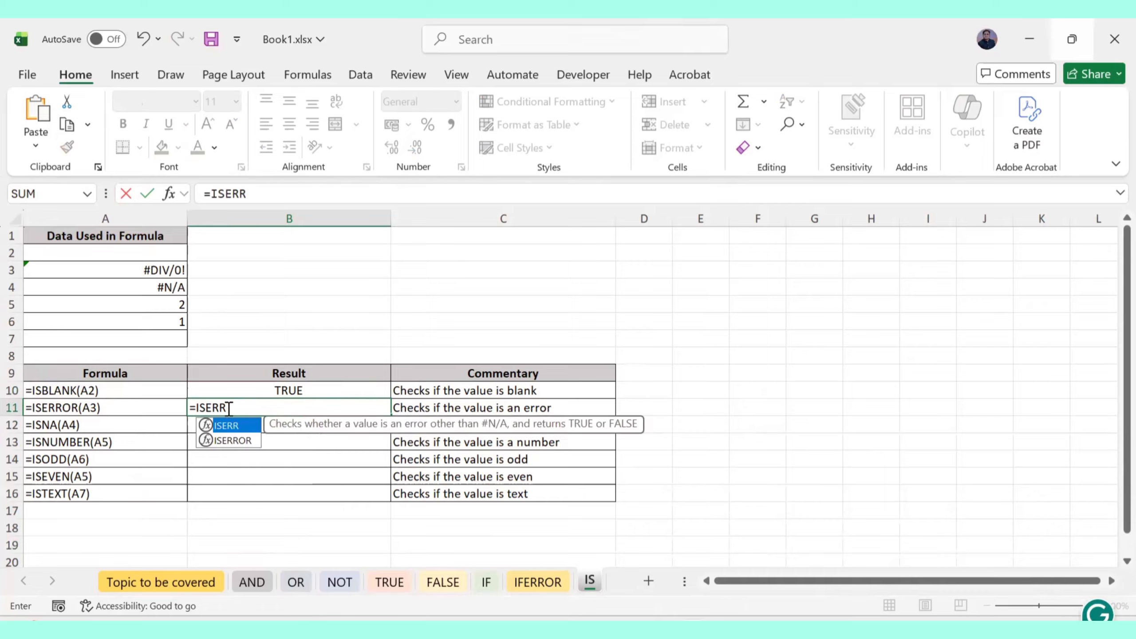
pyautogui.press('Down')
pyautogui.press('Tab')
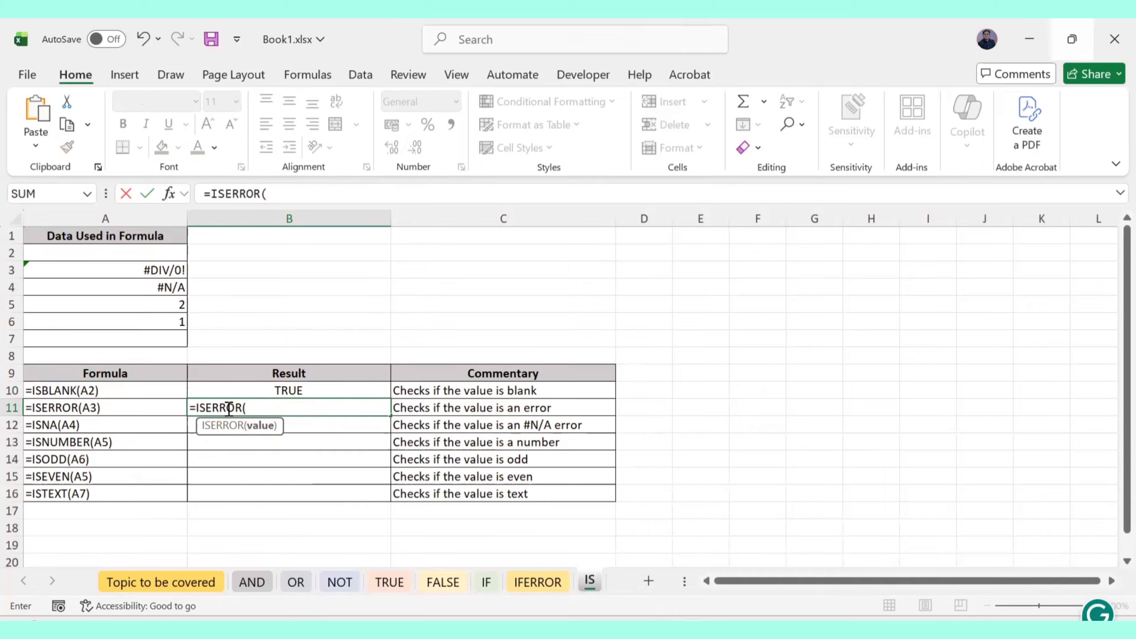
pyautogui.click(143, 270)
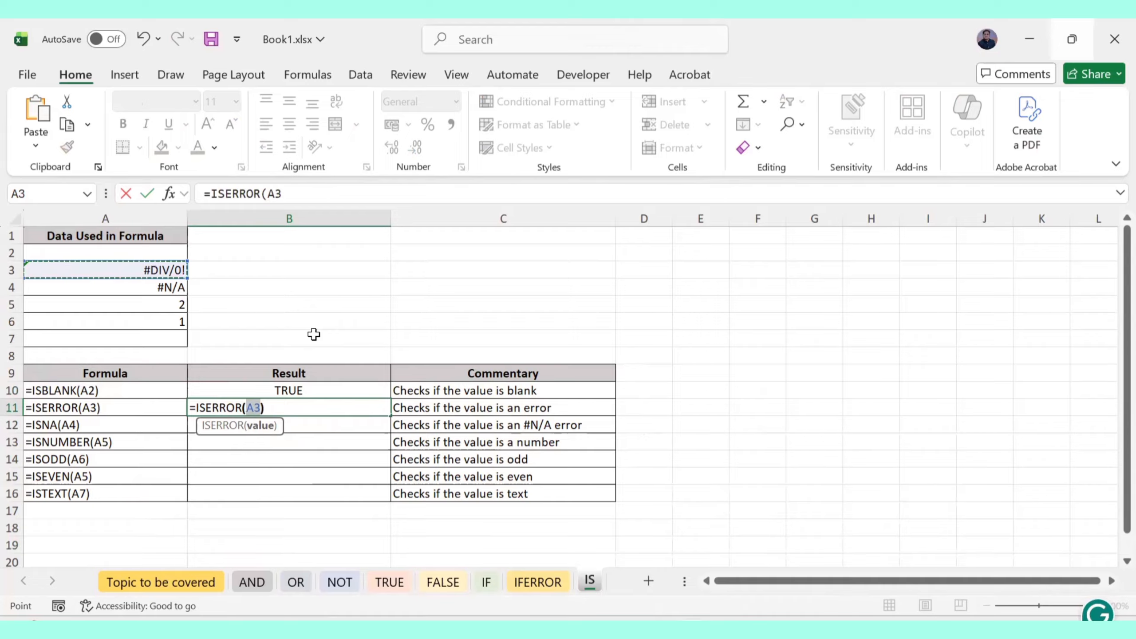
pyautogui.write(')')
pyautogui.press('Return')
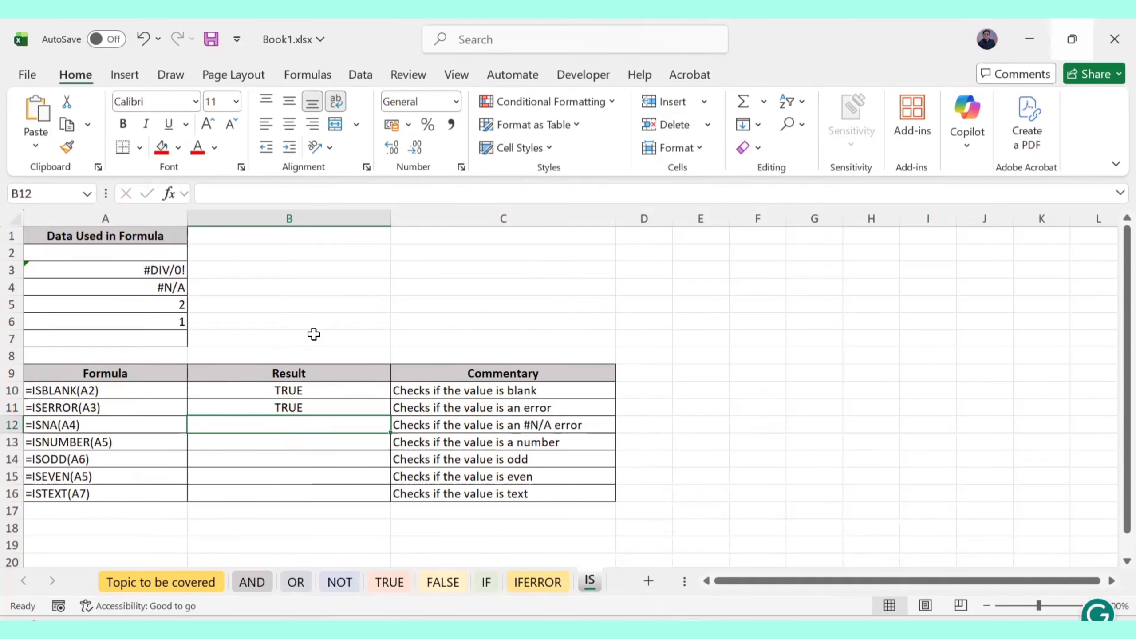
# Review B11's ISERROR formula and recommit it with a closing parenthesis
pyautogui.doubleClick(293, 405)
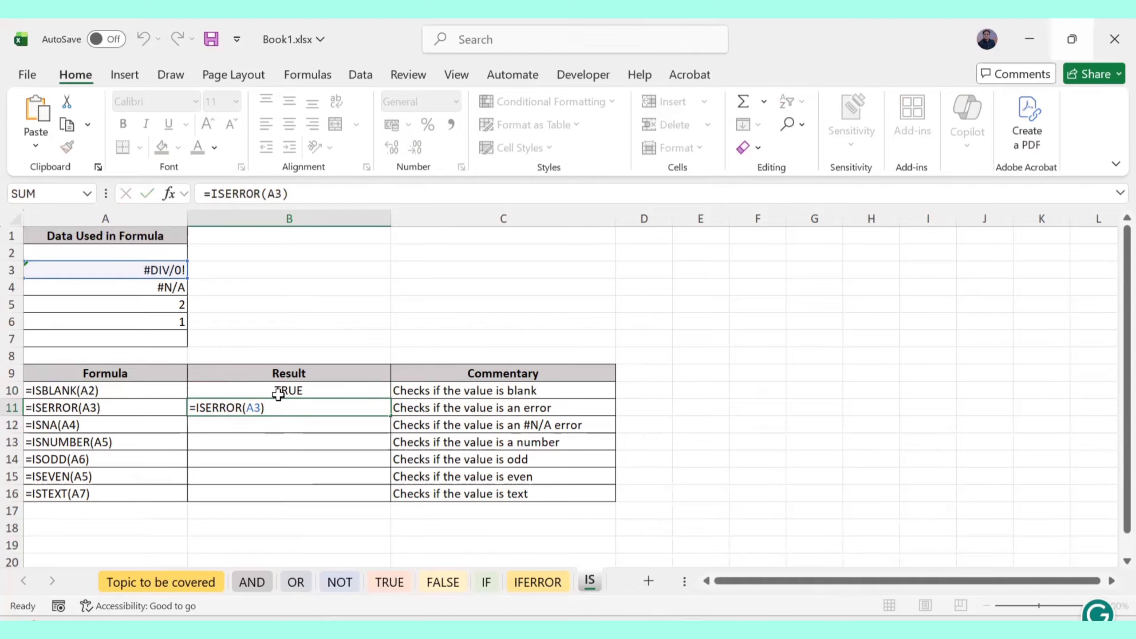
pyautogui.press('Return')
pyautogui.doubleClick(285, 405)
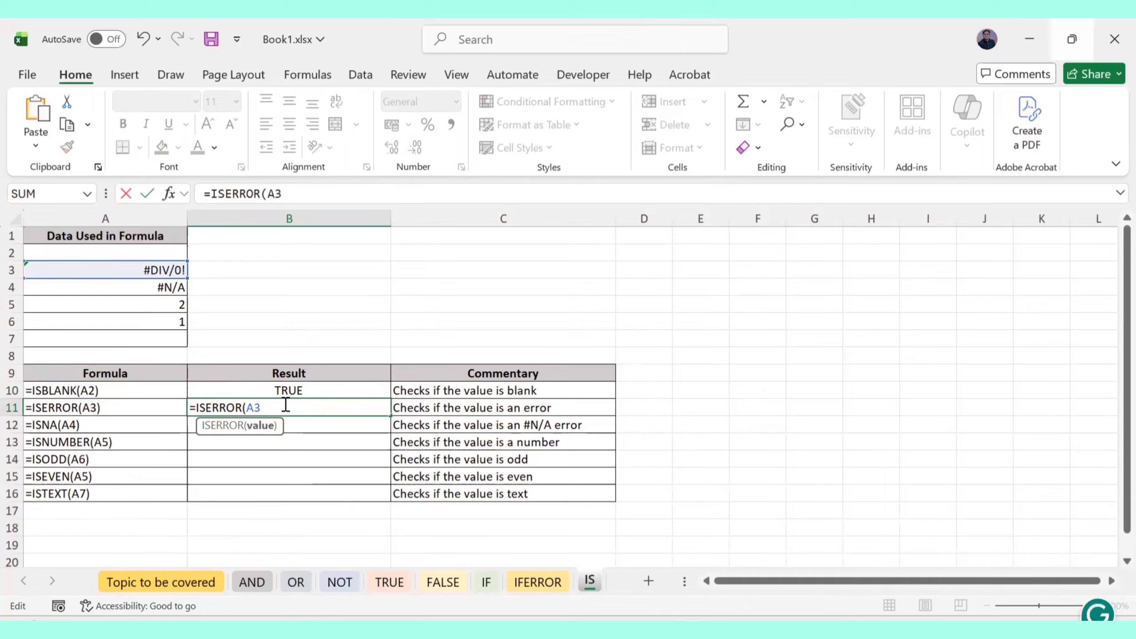
pyautogui.write(')')
pyautogui.press('Return')
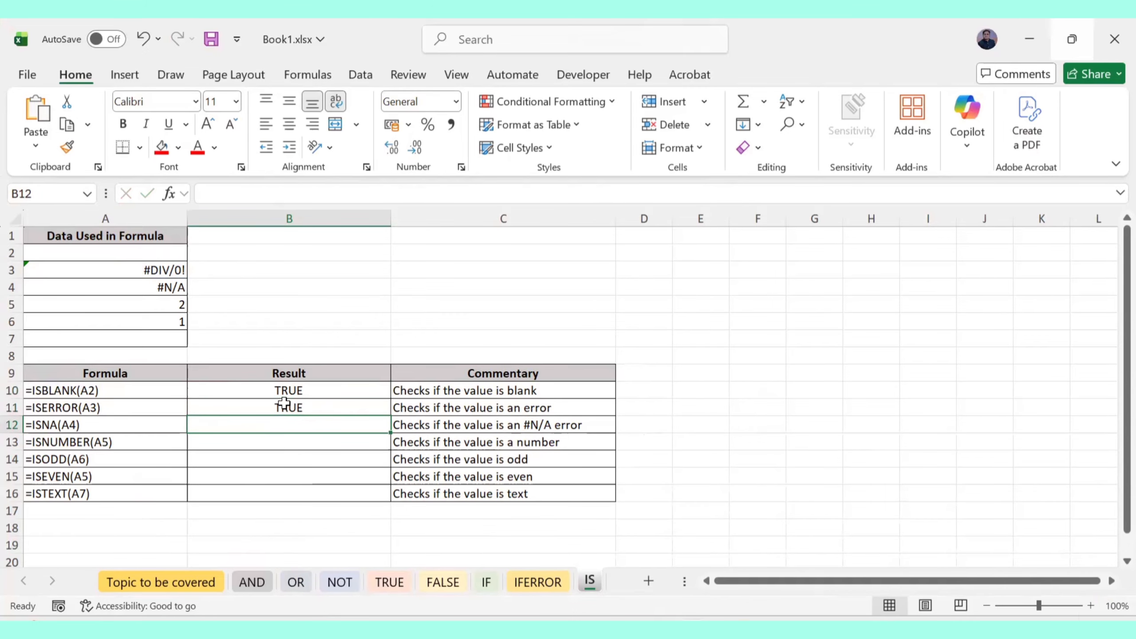
# Enter =ISNA(A4) in B12
pyautogui.write('IS')
pyautogui.press('BackSpace')
pyautogui.press('BackSpace')
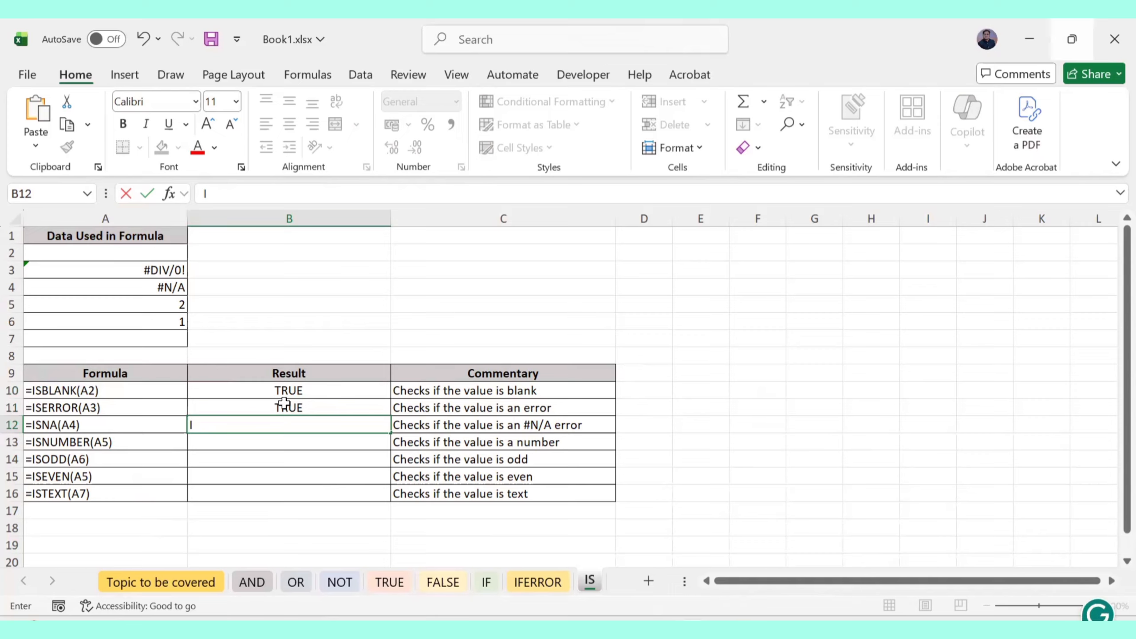
pyautogui.write('=IS')
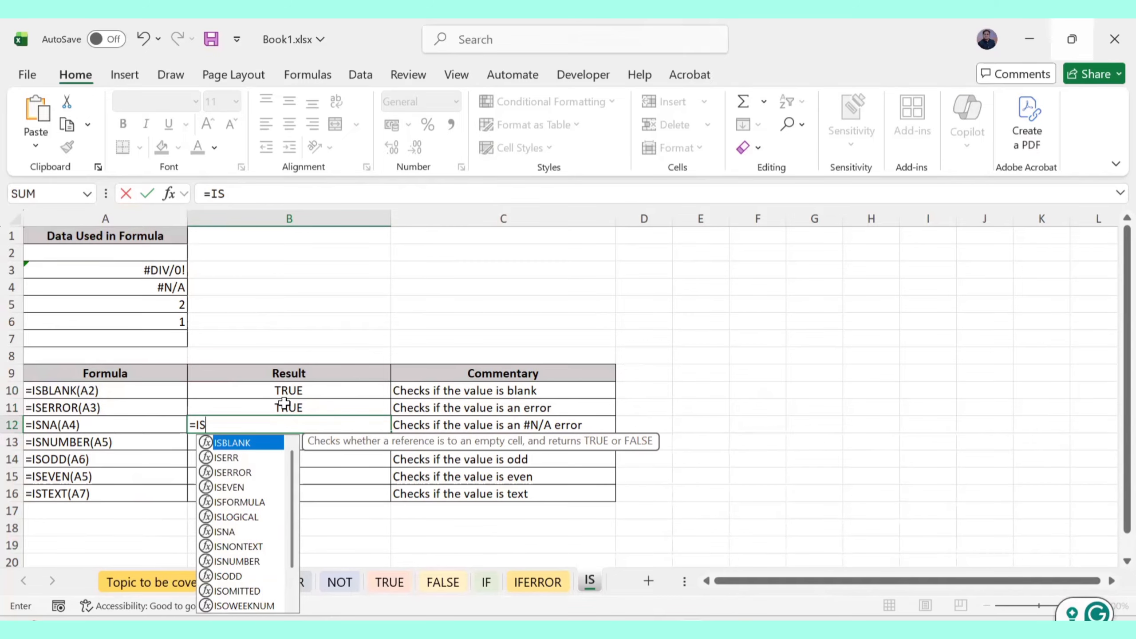
pyautogui.write('NA')
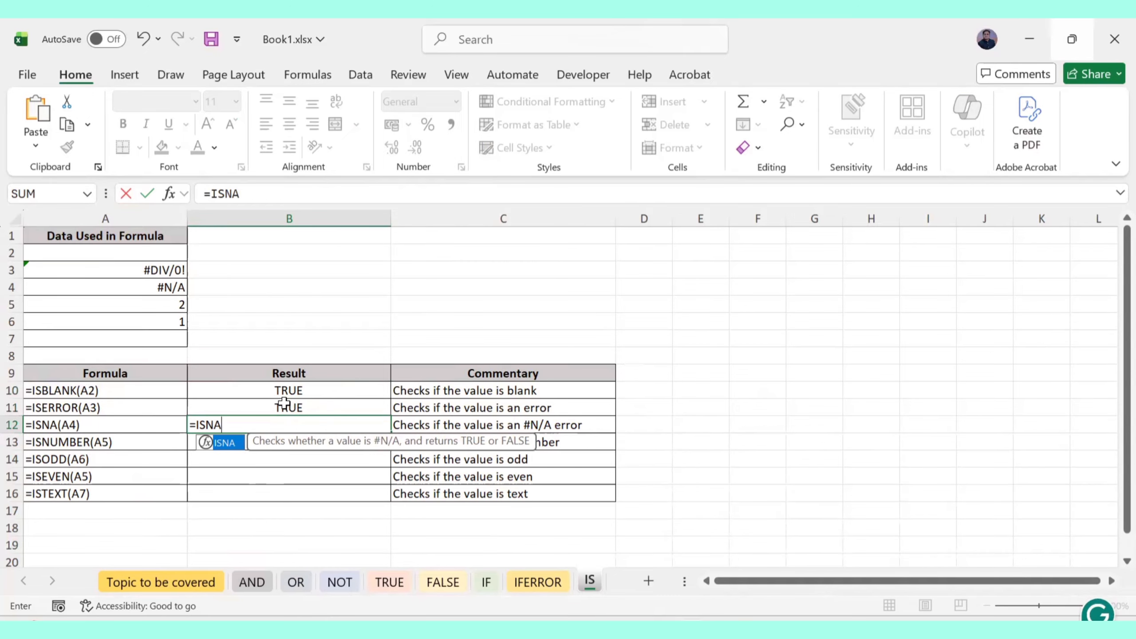
pyautogui.write('(')
pyautogui.click(179, 288)
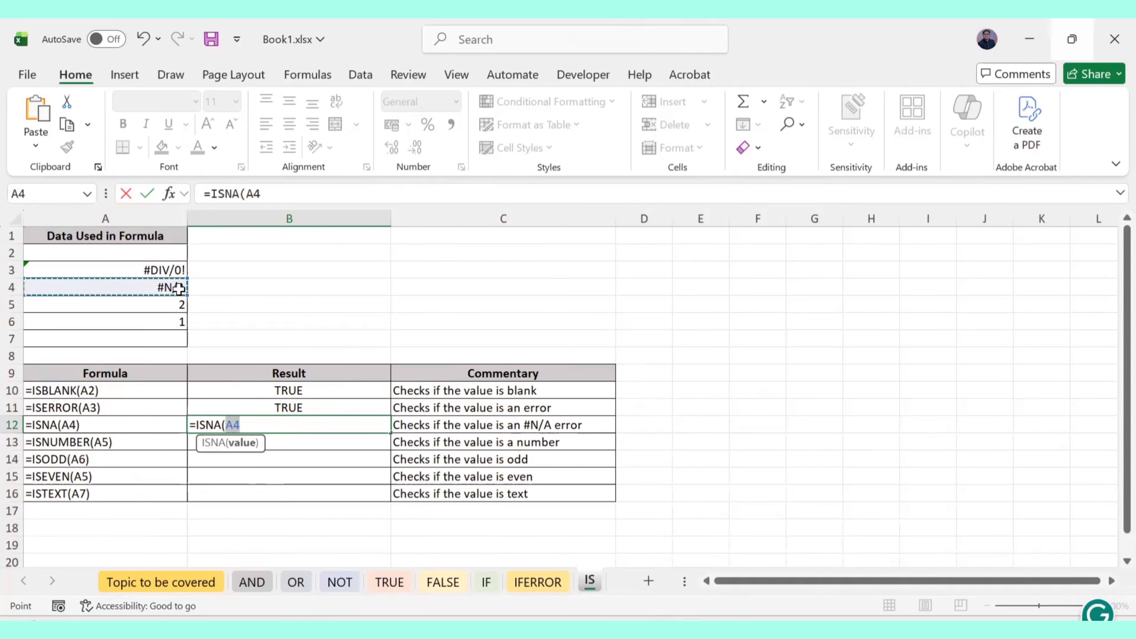
pyautogui.press('Return')
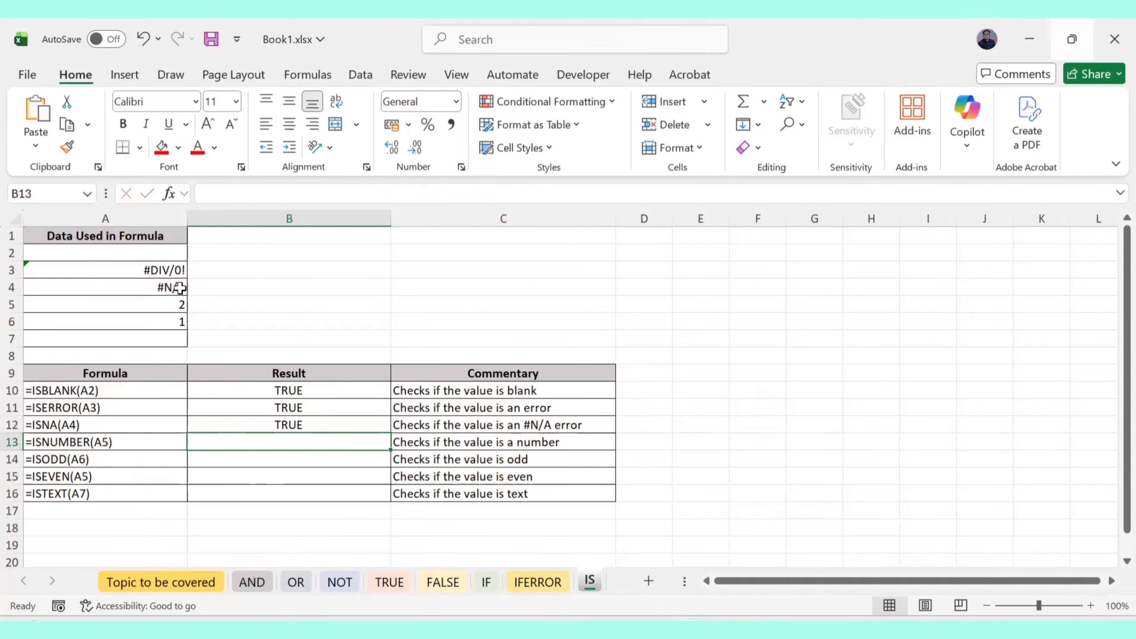
# Replace the mistaken +ISNUMBER entry in B13 with =ISNUMBER(A5), returning TRUE
pyautogui.write('+ISNU')
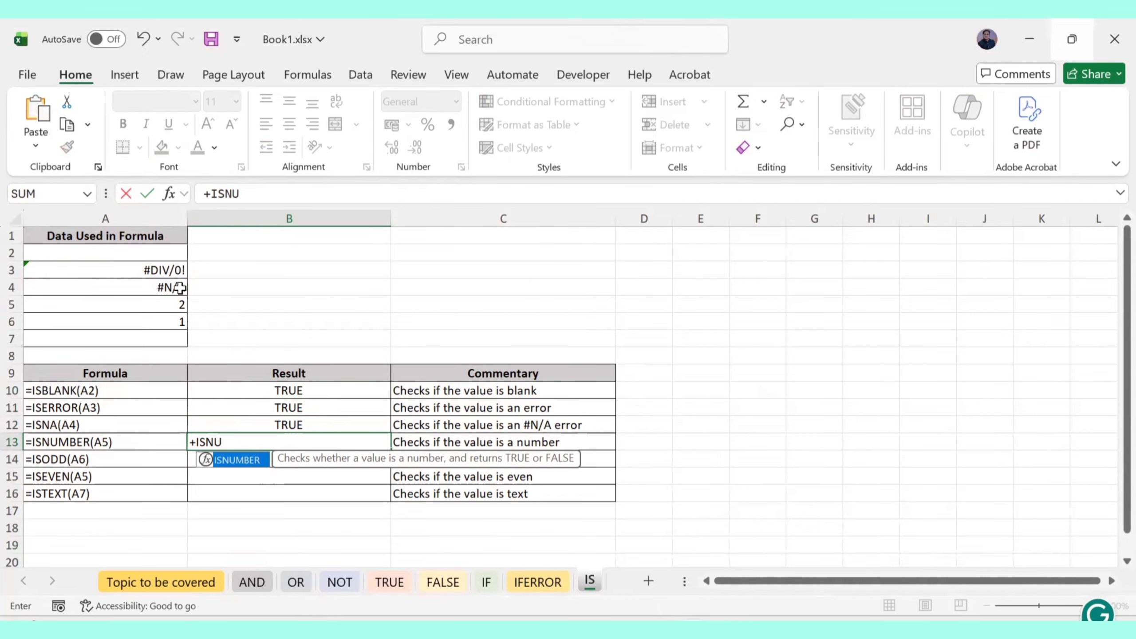
pyautogui.write('MBER(')
pyautogui.press('Left')
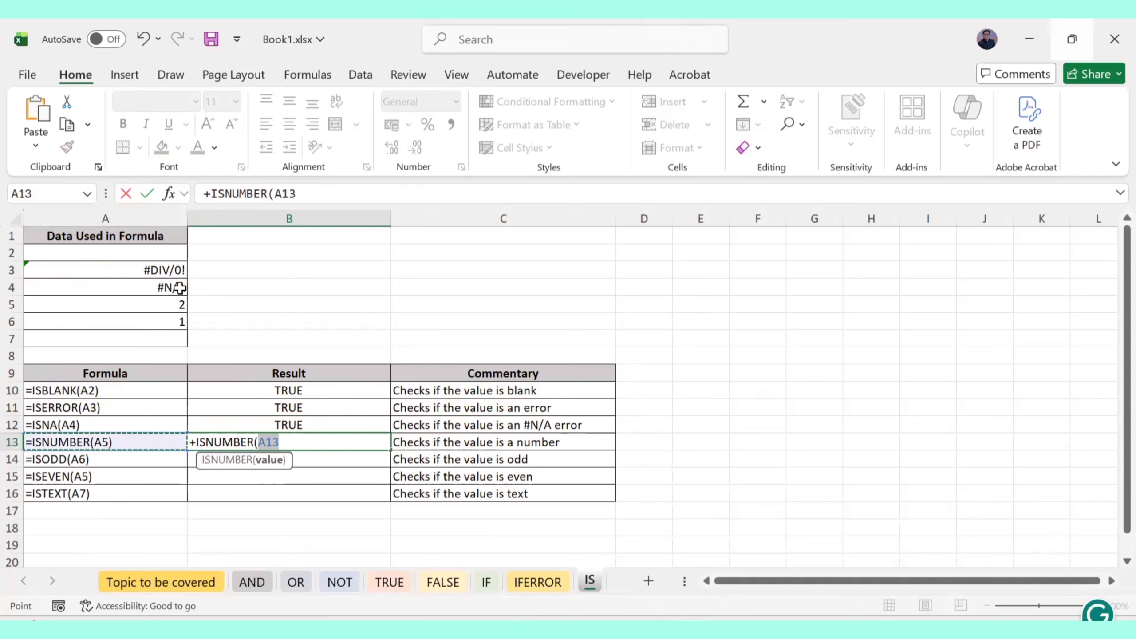
pyautogui.press('BackSpace')
pyautogui.press('BackSpace')
pyautogui.press('BackSpace')
pyautogui.press('BackSpace')
pyautogui.press('BackSpace')
pyautogui.press('BackSpace')
pyautogui.press('BackSpace')
pyautogui.press('BackSpace')
pyautogui.press('BackSpace')
pyautogui.press('BackSpace')
pyautogui.press('BackSpace')
pyautogui.press('BackSpace')
pyautogui.press('BackSpace')
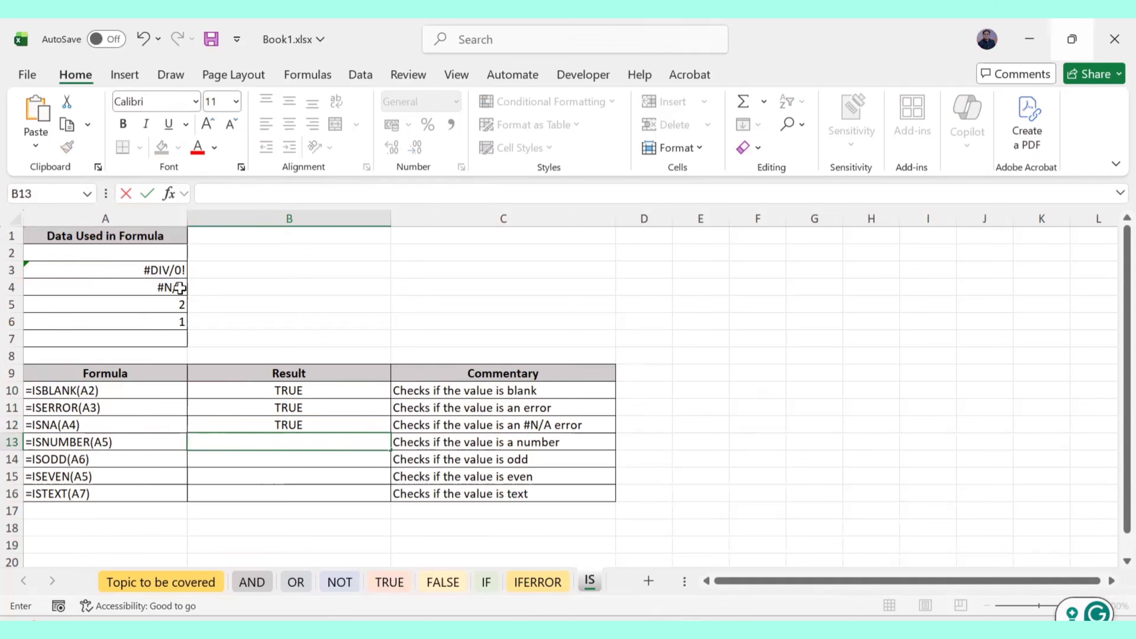
pyautogui.write('=ISNu')
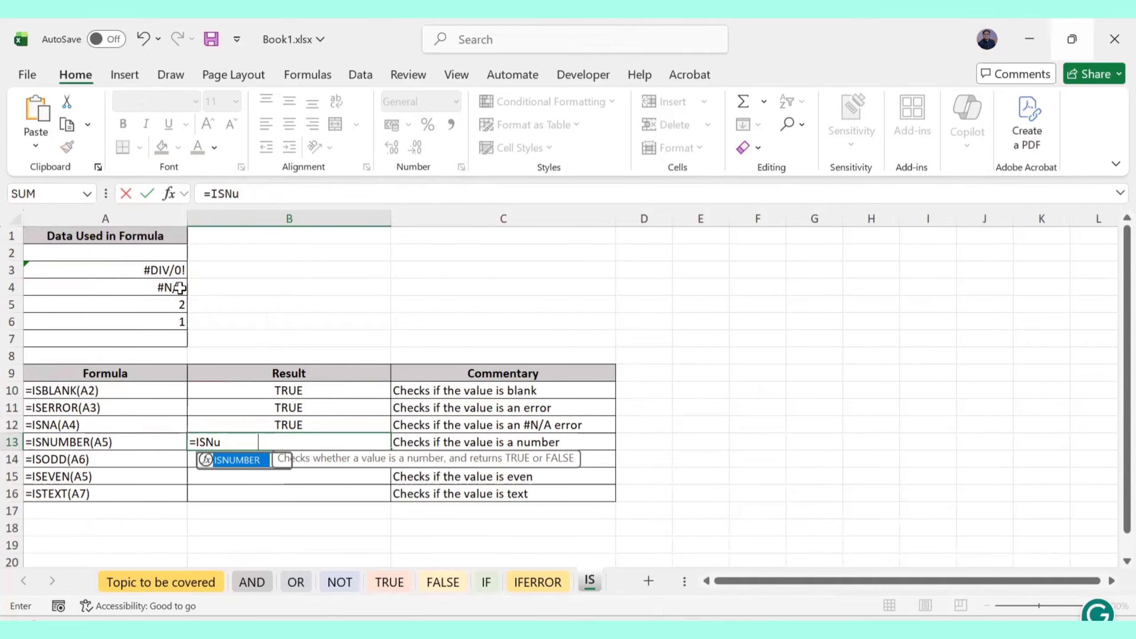
pyautogui.press('Tab')
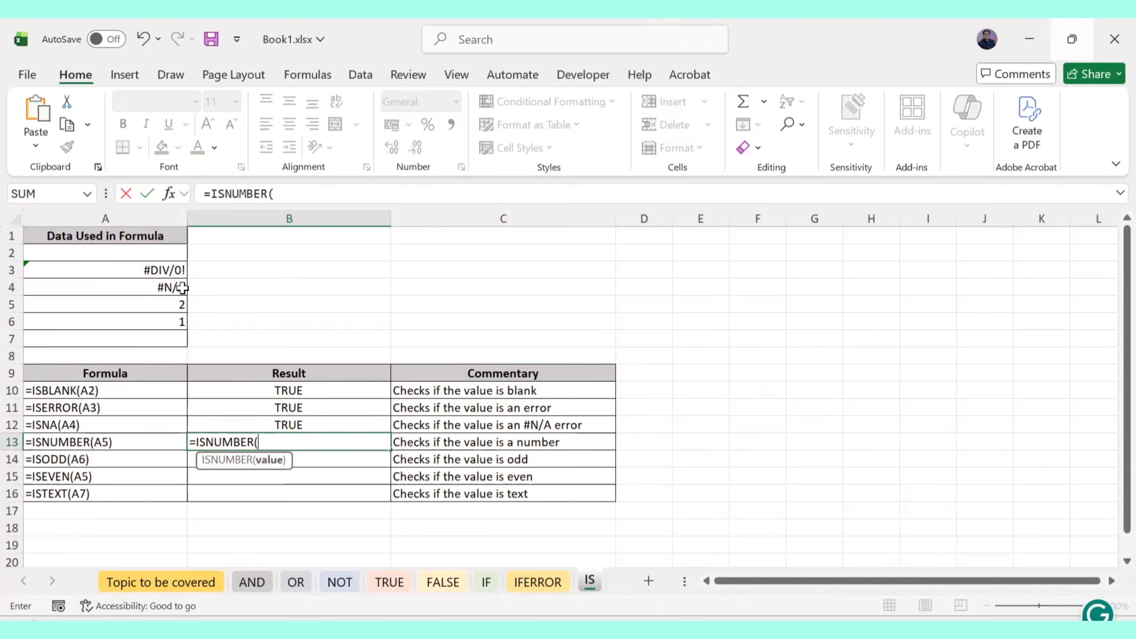
pyautogui.click(156, 305)
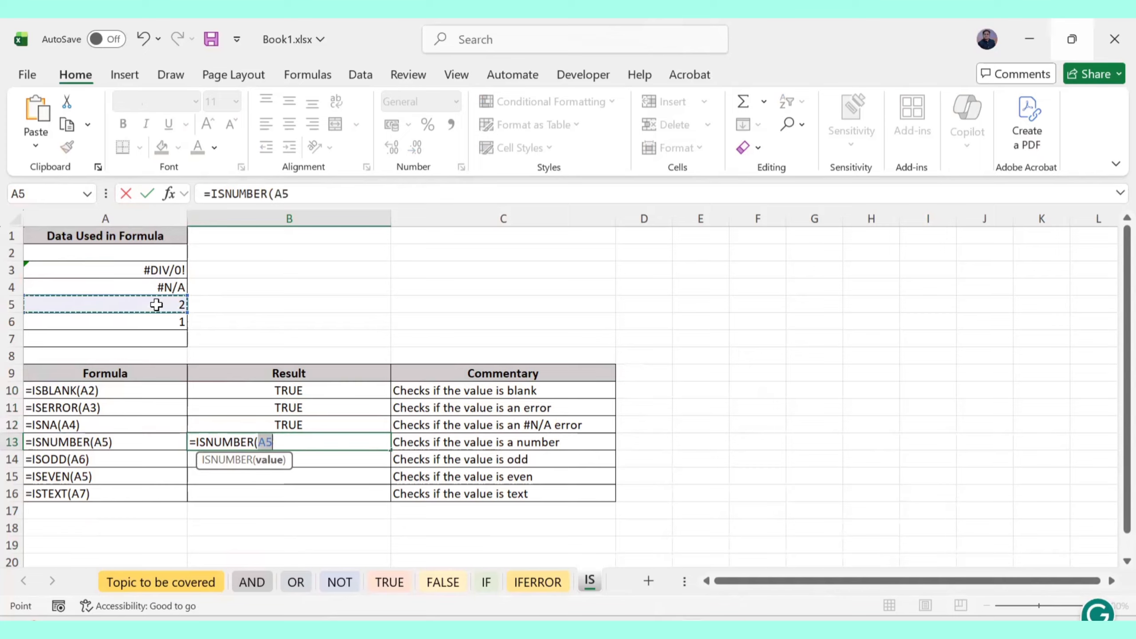
pyautogui.press('Return')
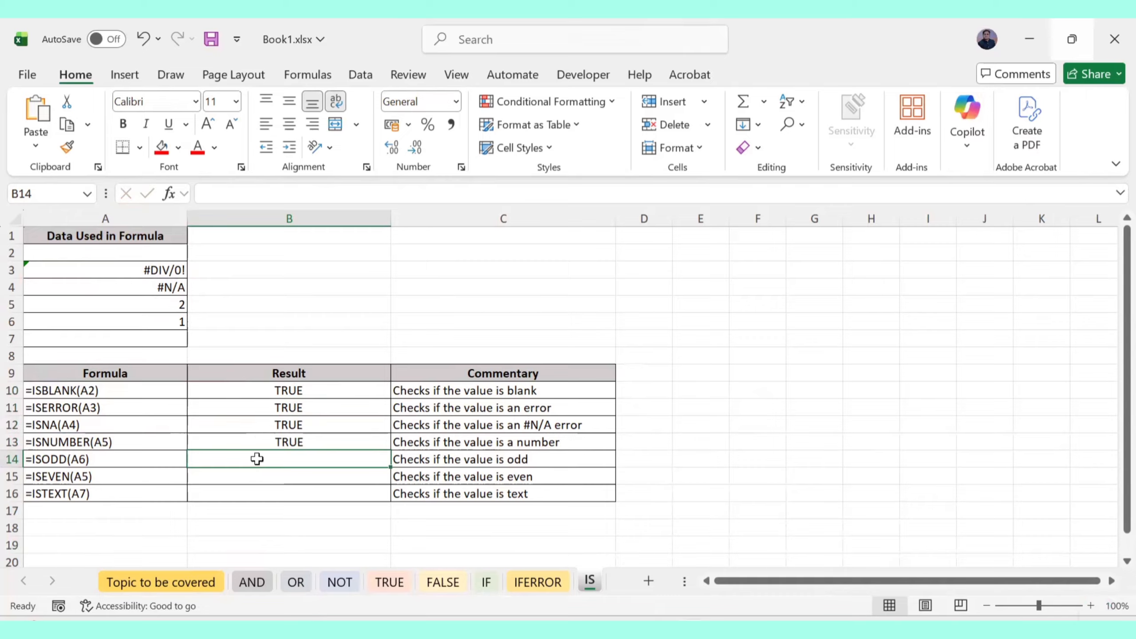
# Enter =ISODD(A6) in B14, returning TRUE
pyautogui.write('+')
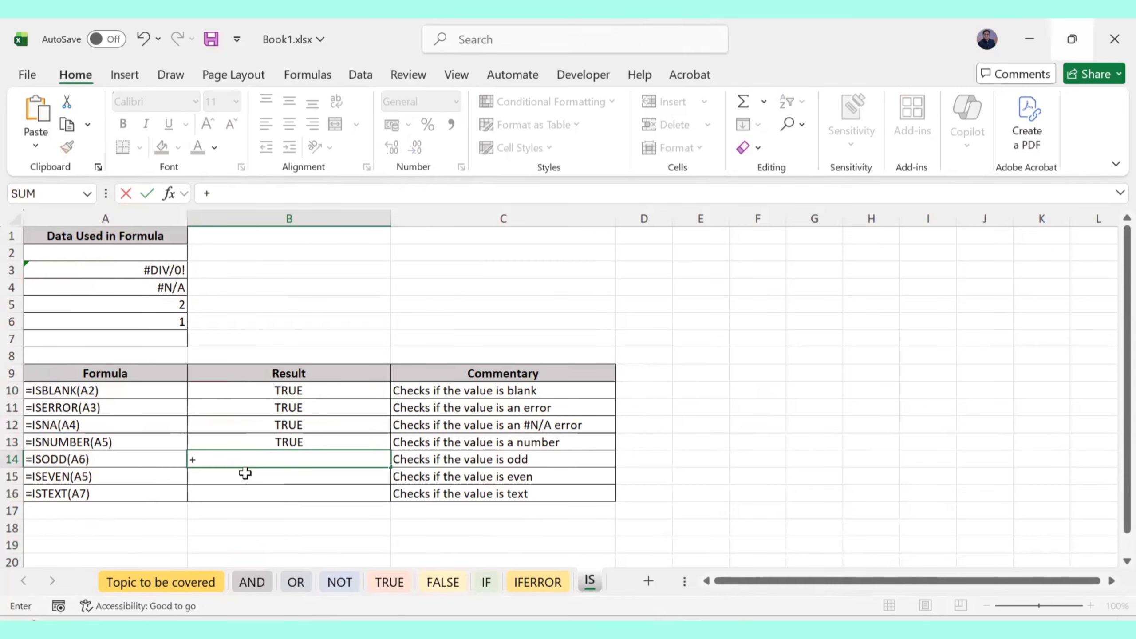
pyautogui.press('BackSpace')
pyautogui.write('=I')
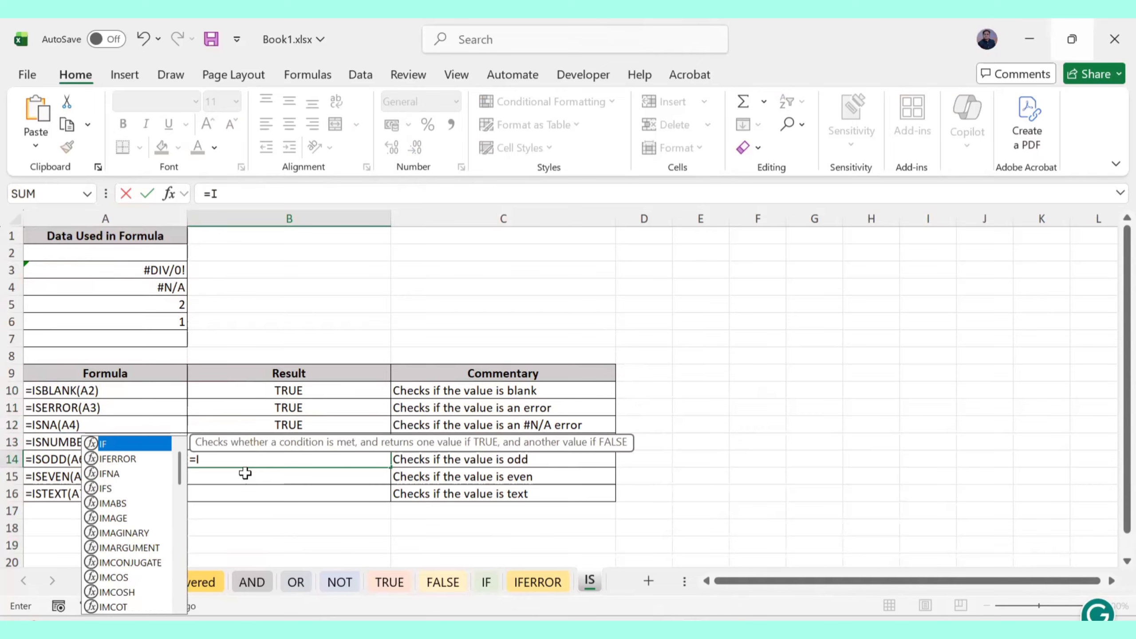
pyautogui.write('SOD')
pyautogui.write('DD')
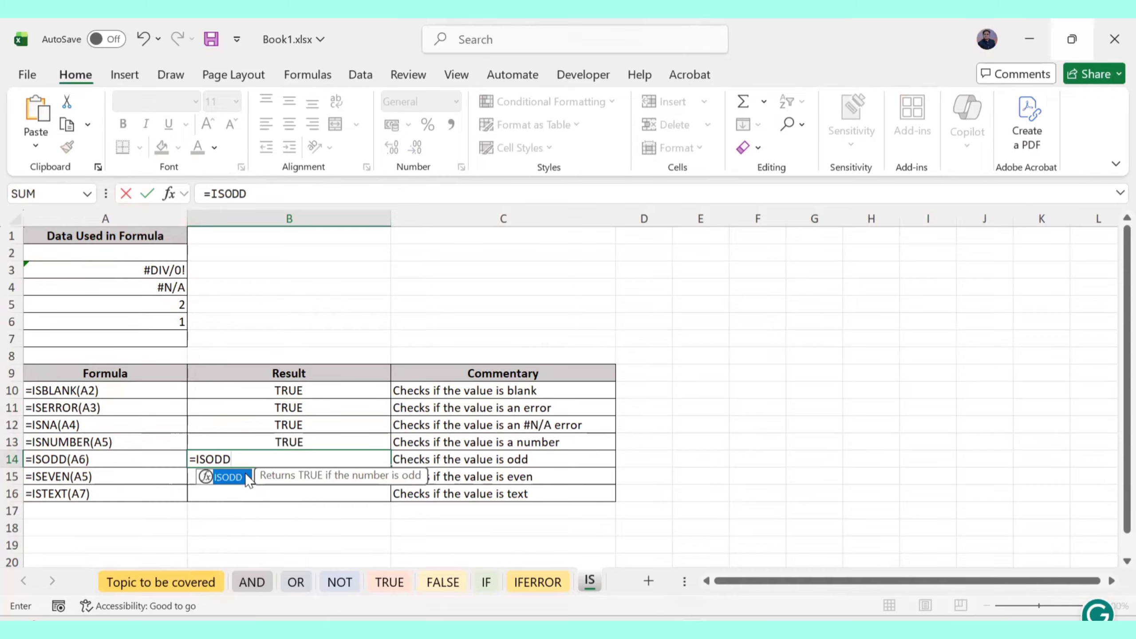
pyautogui.doubleClick(228, 477)
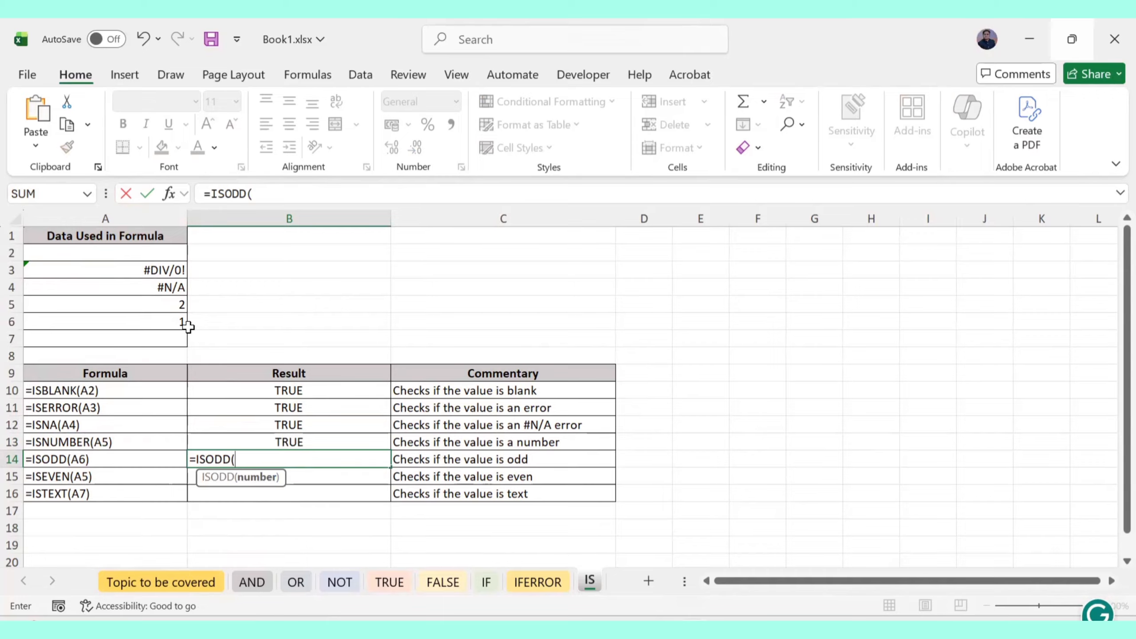
pyautogui.click(174, 316)
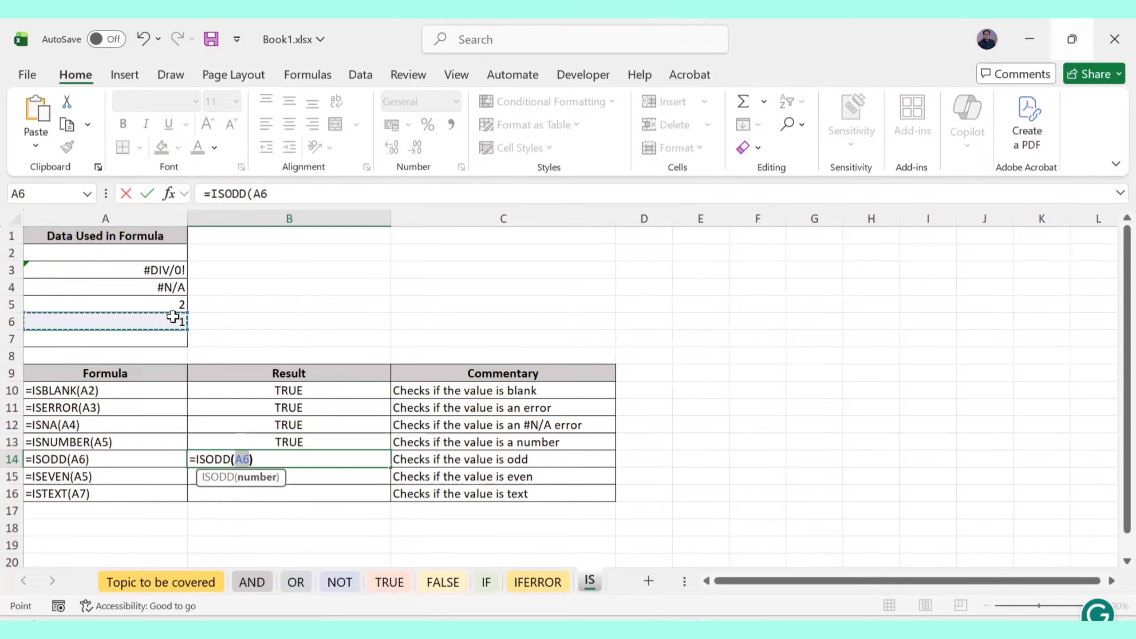
pyautogui.press('Return')
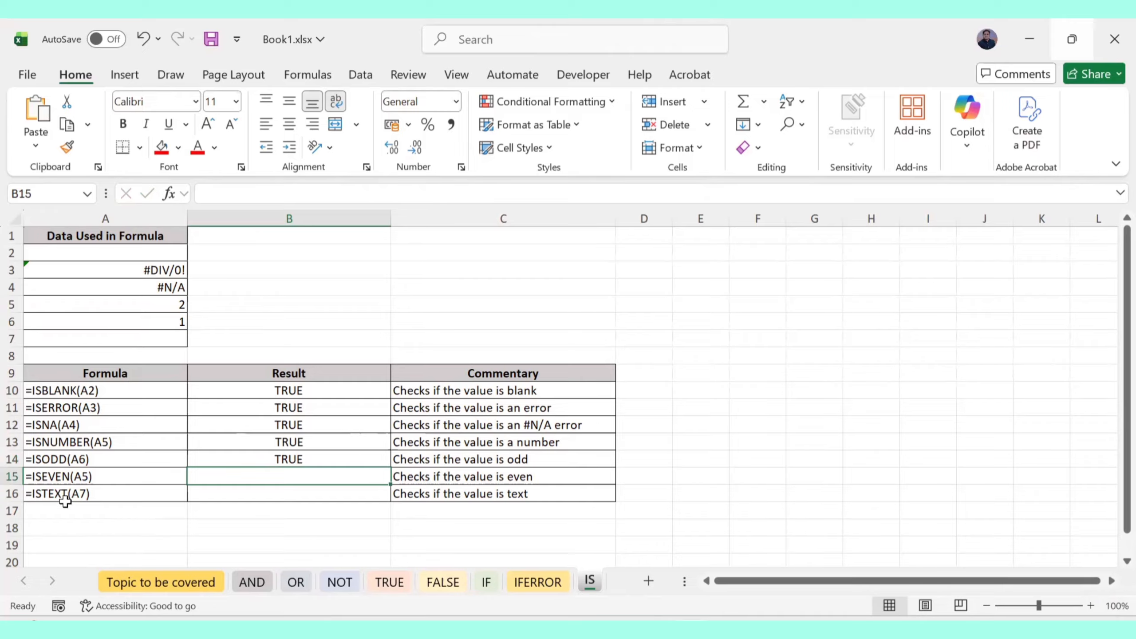
# Enter =ISTEXT(A7) in B16, which returns FALSE
pyautogui.click(260, 490)
pyautogui.write('=')
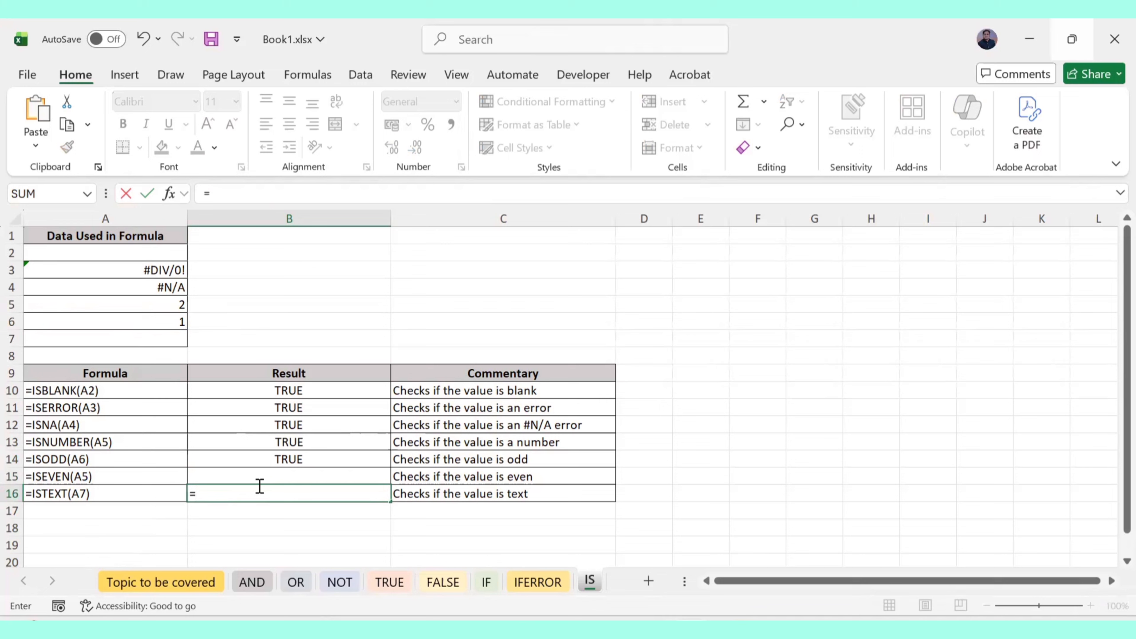
pyautogui.write('ISTEX')
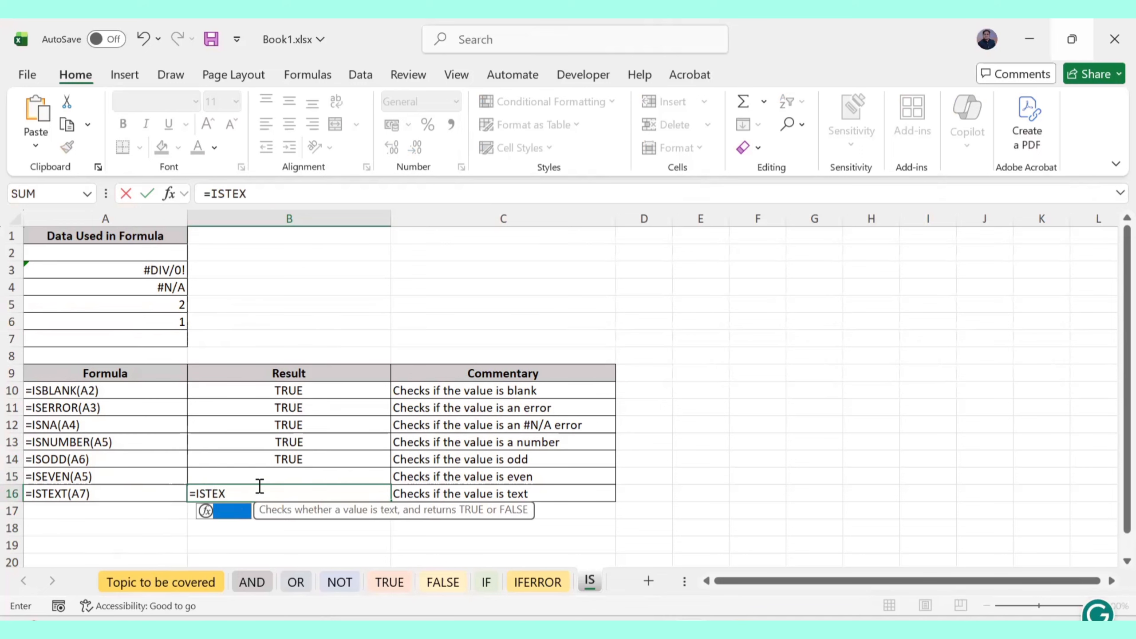
pyautogui.write('T(')
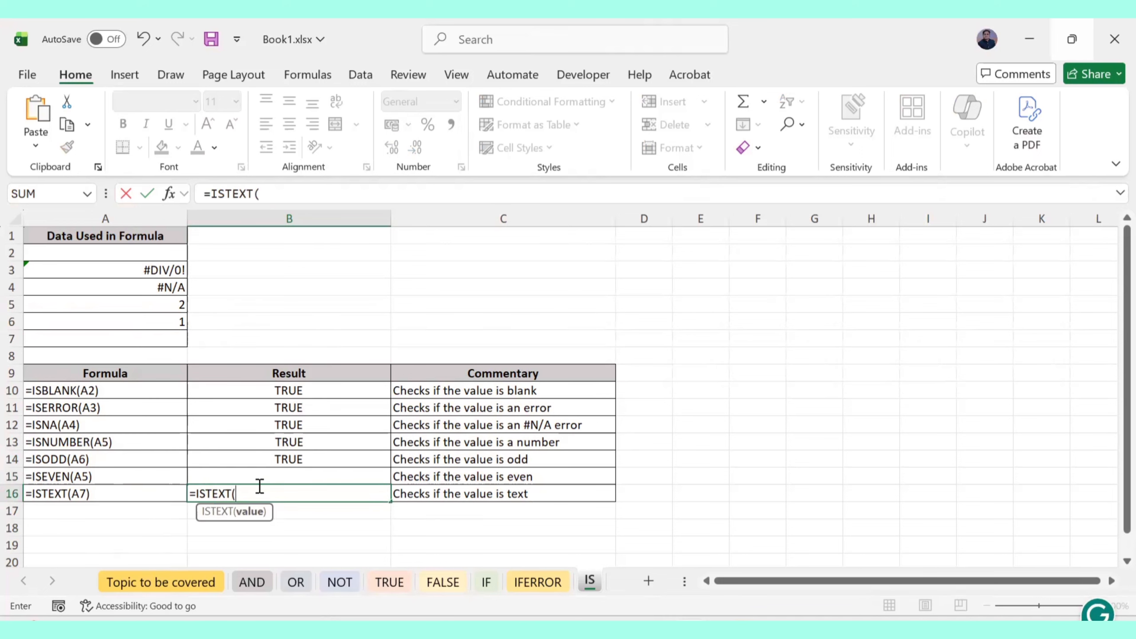
pyautogui.click(90, 340)
pyautogui.press('Return')
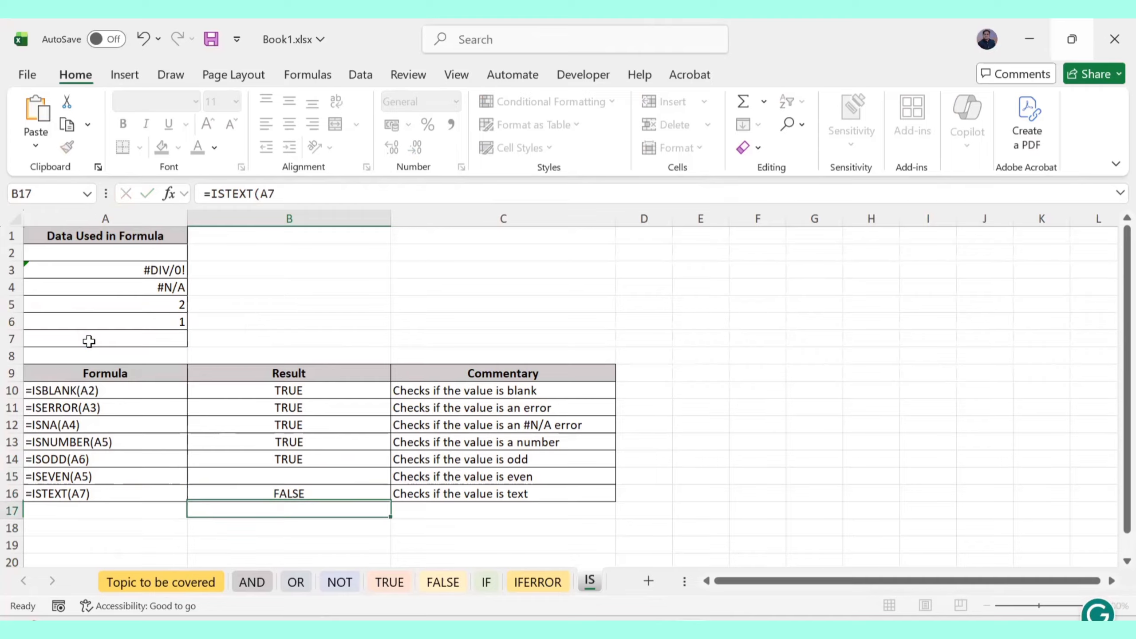
# Replace a trial 'Text' entry in A7 with a person's name so ISTEXT returns TRUE; select A10:A16
pyautogui.click(298, 491)
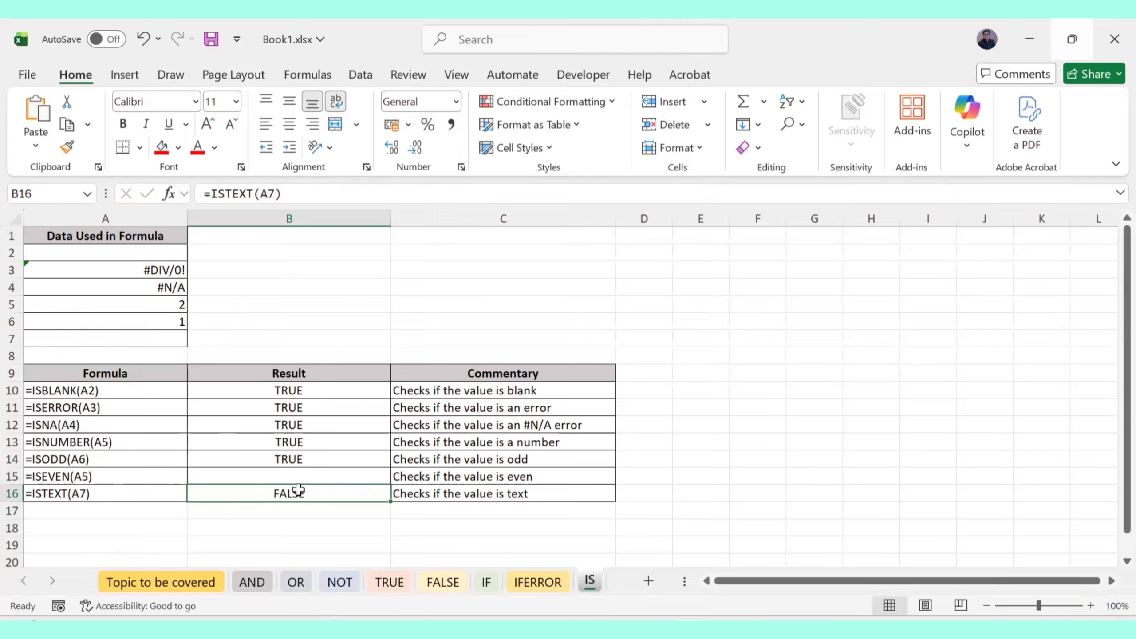
pyautogui.click(136, 338)
pyautogui.write('Te')
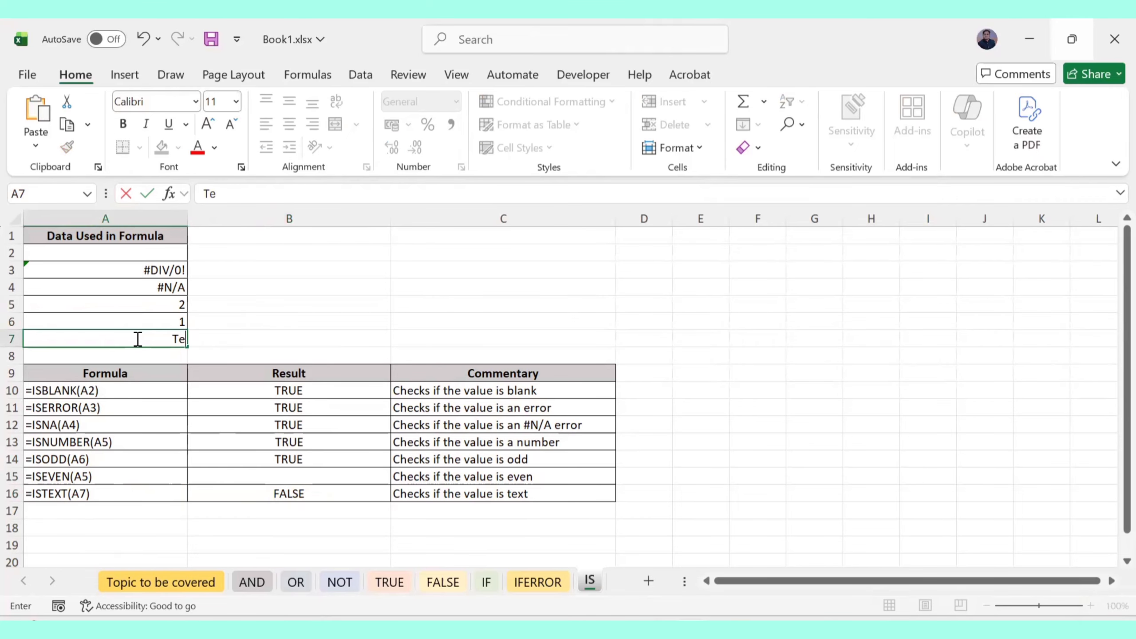
pyautogui.write('xt')
pyautogui.press('Return')
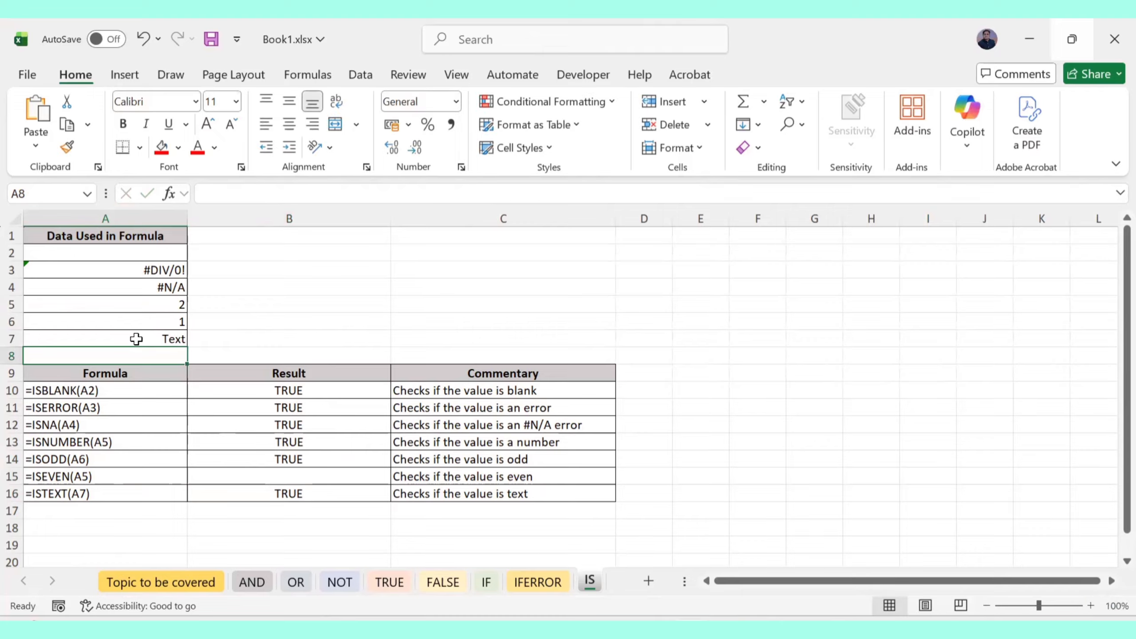
pyautogui.click(163, 339)
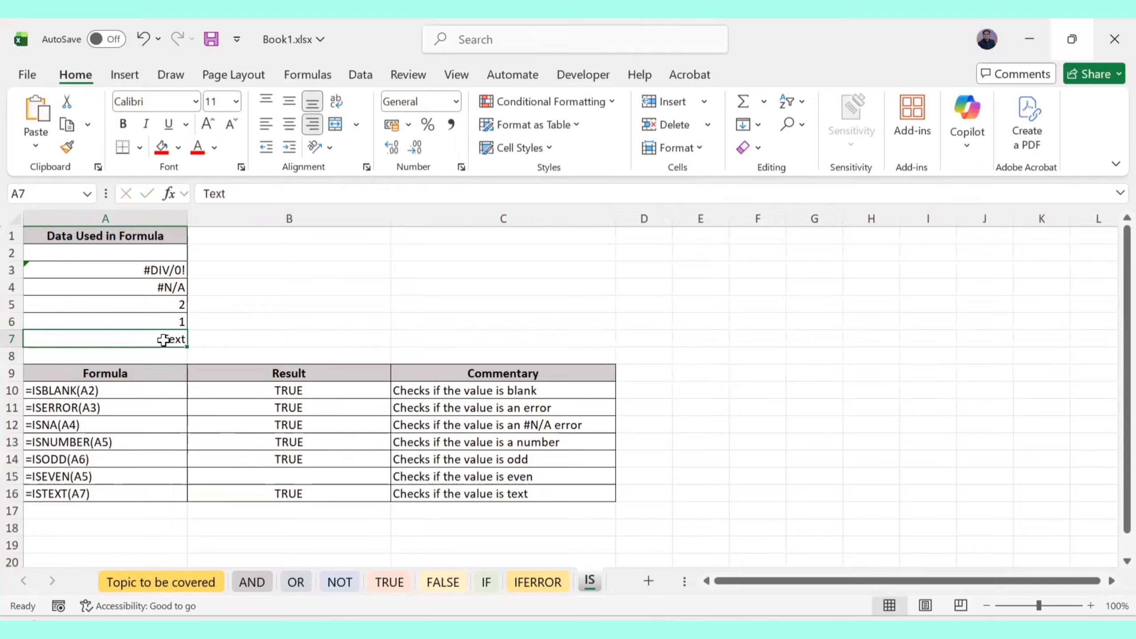
pyautogui.press('Delete')
pyautogui.write('Ras')
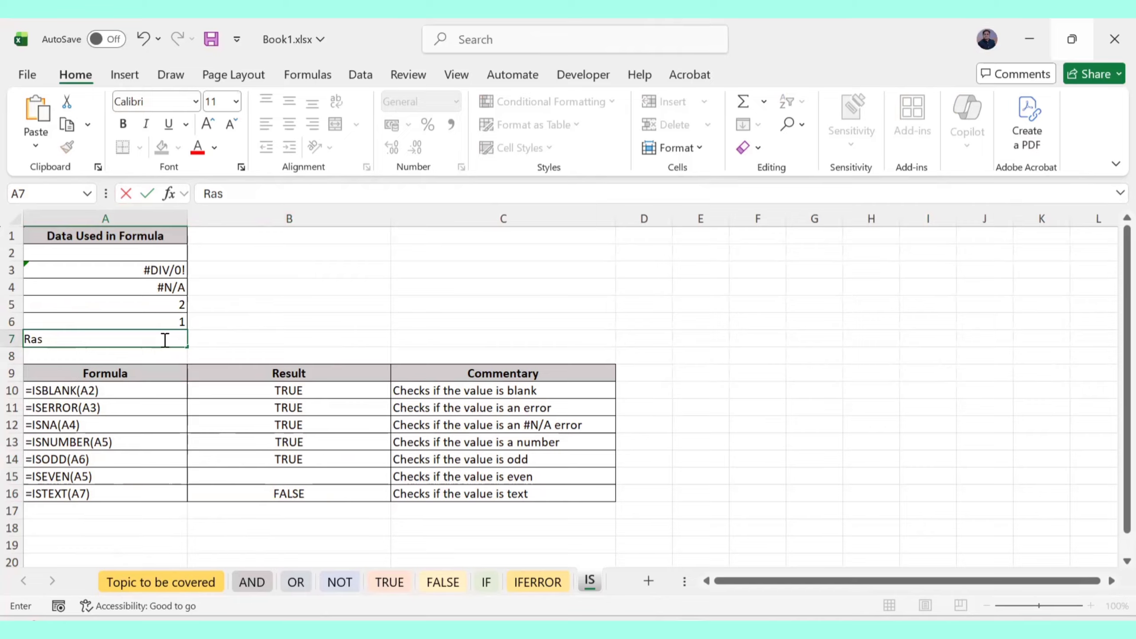
pyautogui.write('hid')
pyautogui.press('Return')
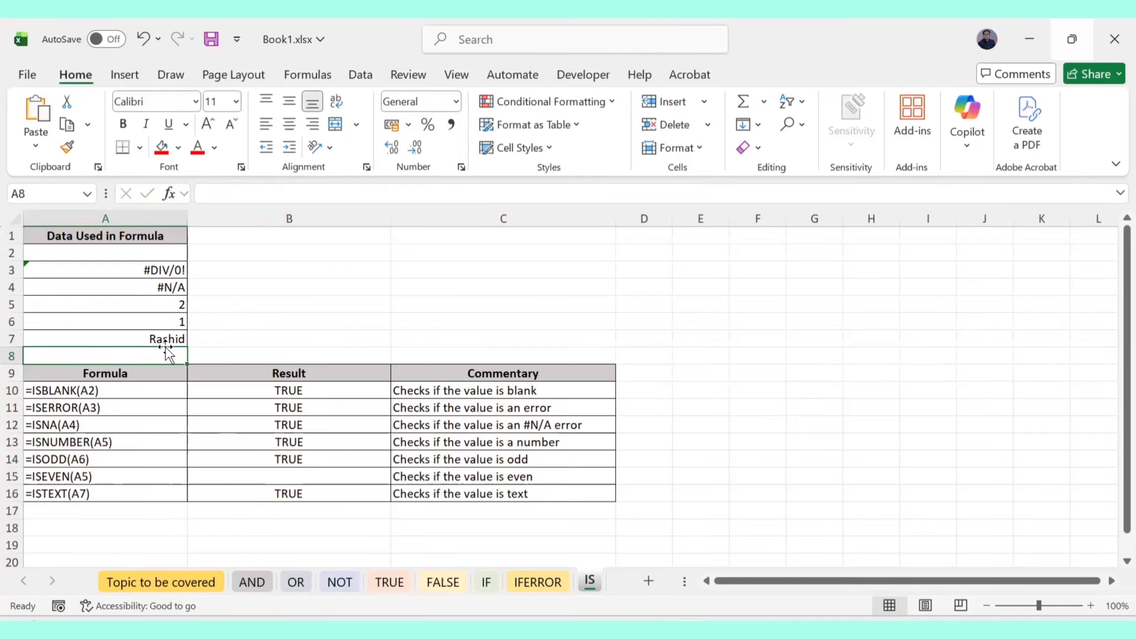
pyautogui.moveTo(83, 388); pyautogui.dragTo(158, 494)
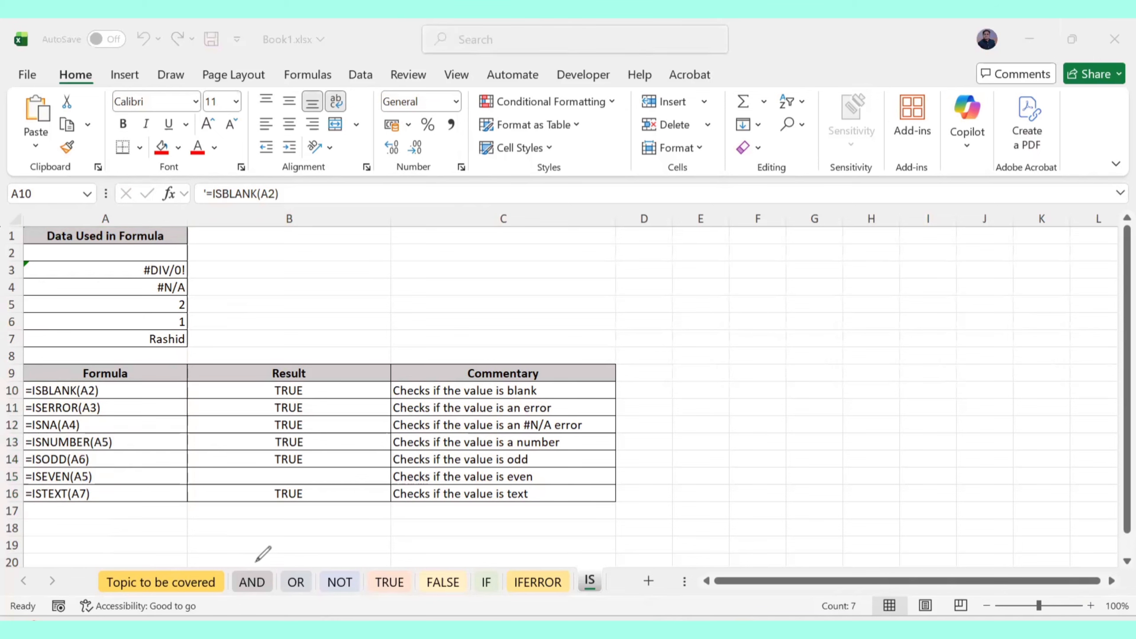
# Ink arrows with circled AND, OR and If notes below the table
pyautogui.moveTo(253, 562)
pyautogui.mouseDown()
pyautogui.moveTo(289, 532)
pyautogui.moveTo(353, 523)
pyautogui.moveTo(346, 536)
pyautogui.moveTo(378, 526)
pyautogui.moveTo(396, 534)
pyautogui.mouseUp()
pyautogui.moveTo(482, 567)
pyautogui.mouseDown()
pyautogui.moveTo(532, 522)
pyautogui.moveTo(541, 529)
pyautogui.moveTo(527, 508)
pyautogui.mouseUp()
pyautogui.moveTo(353, 533); pyautogui.dragTo(397, 508)
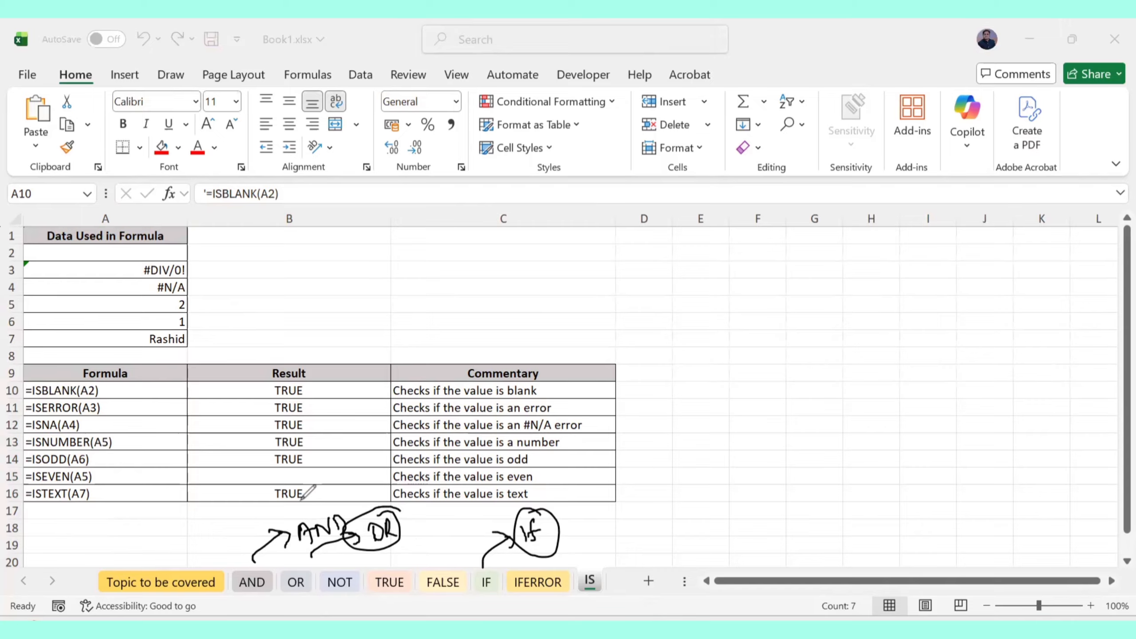
pyautogui.moveTo(331, 498); pyautogui.dragTo(269, 520)
pyautogui.moveTo(346, 536); pyautogui.dragTo(325, 504)
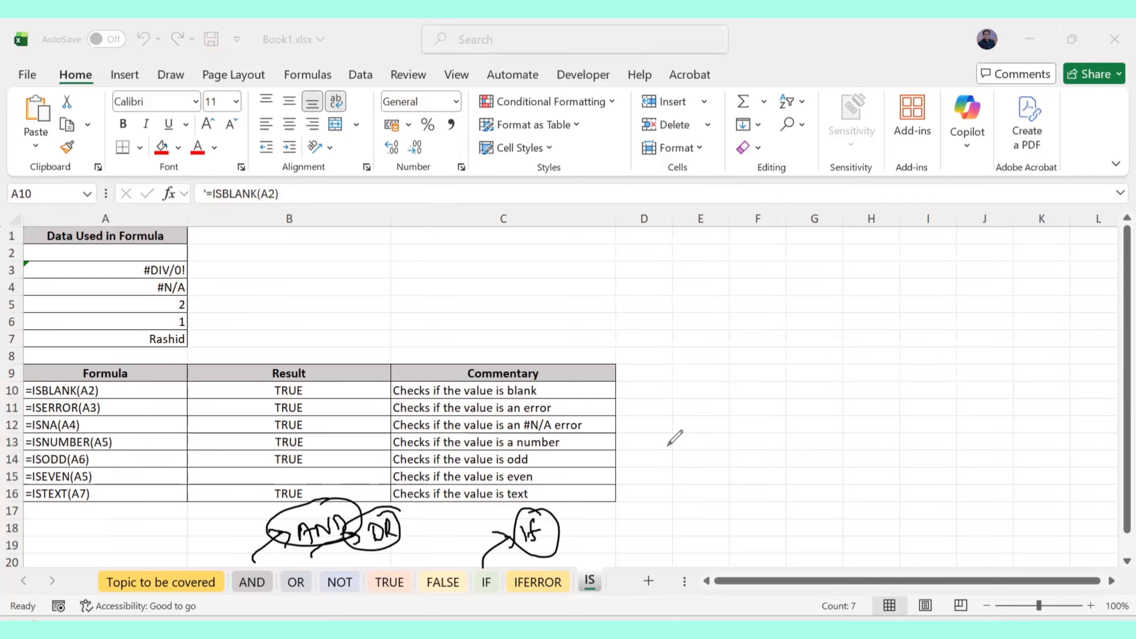
# Handwrite and circle a 'Logical formula' note beside the table near column F
pyautogui.moveTo(718, 340); pyautogui.dragTo(730, 362)
pyautogui.moveTo(742, 349)
pyautogui.mouseDown()
pyautogui.moveTo(746, 375)
pyautogui.moveTo(773, 354)
pyautogui.mouseUp()
pyautogui.moveTo(787, 340)
pyautogui.mouseDown()
pyautogui.moveTo(783, 328)
pyautogui.moveTo(813, 337)
pyautogui.moveTo(888, 301)
pyautogui.moveTo(900, 310)
pyautogui.mouseUp()
pyautogui.moveTo(716, 388)
pyautogui.mouseDown()
pyautogui.moveTo(870, 262)
pyautogui.moveTo(818, 353)
pyautogui.mouseUp()
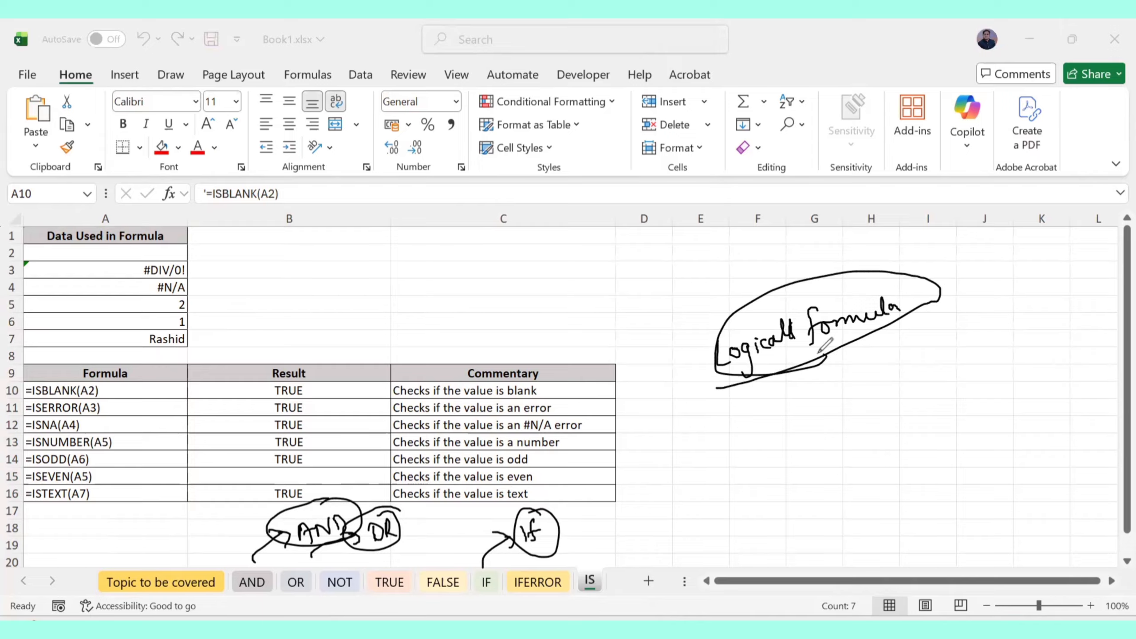